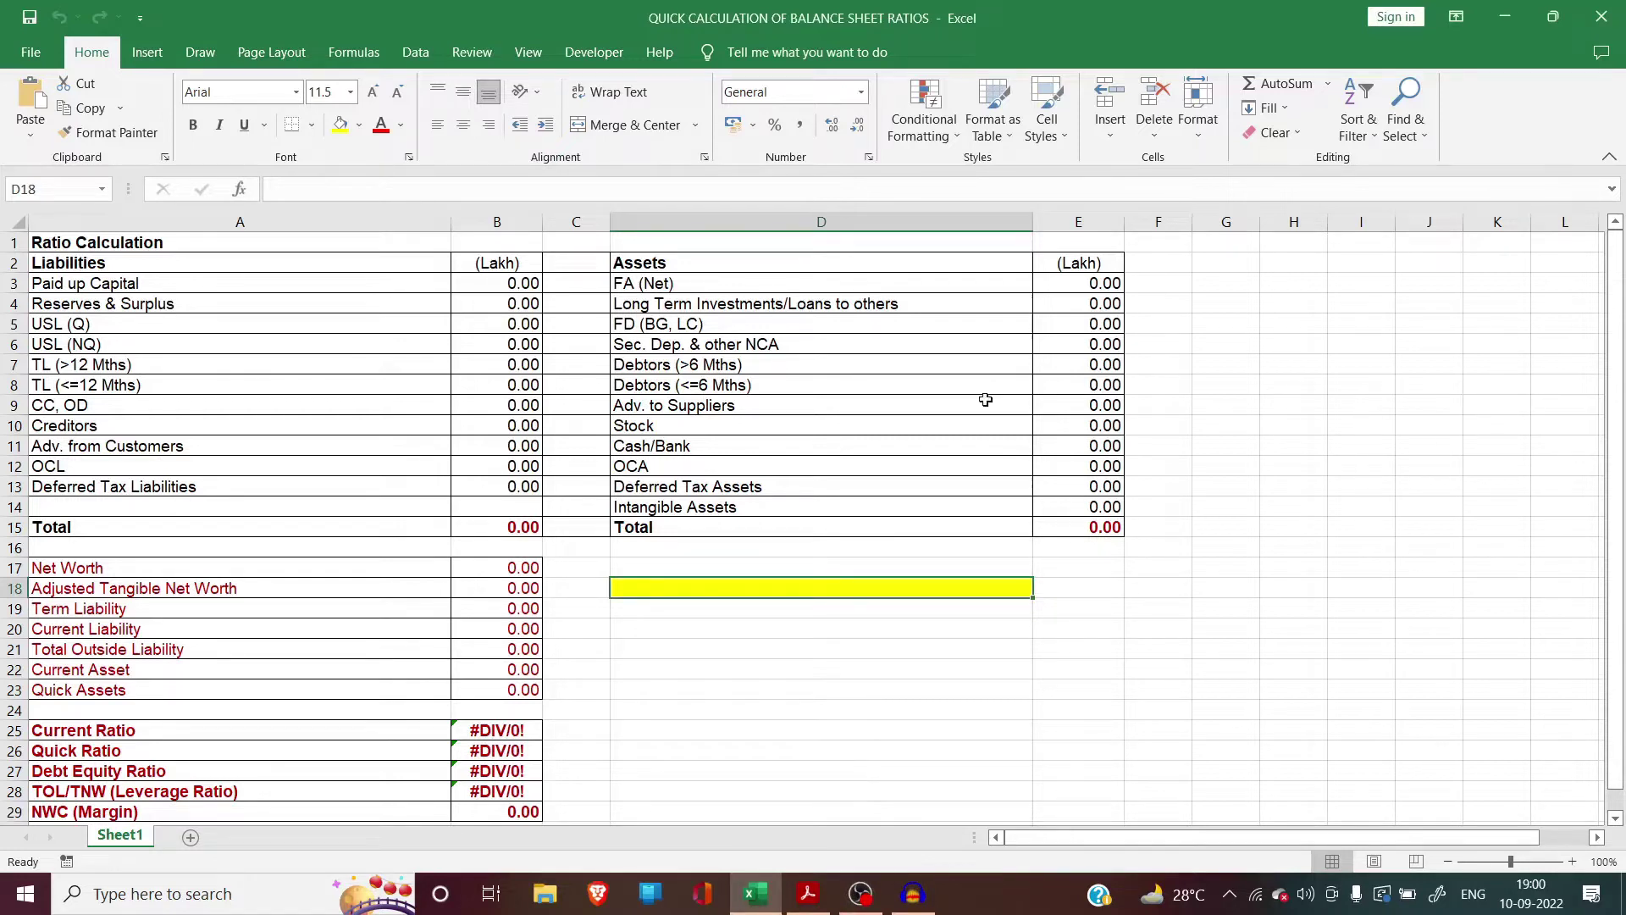
Step: Review the March 2022 balance sheet in the sample financials PDF in Acrobat Reader, and return to the ratio workbook in Excel
left_click(500, 284)
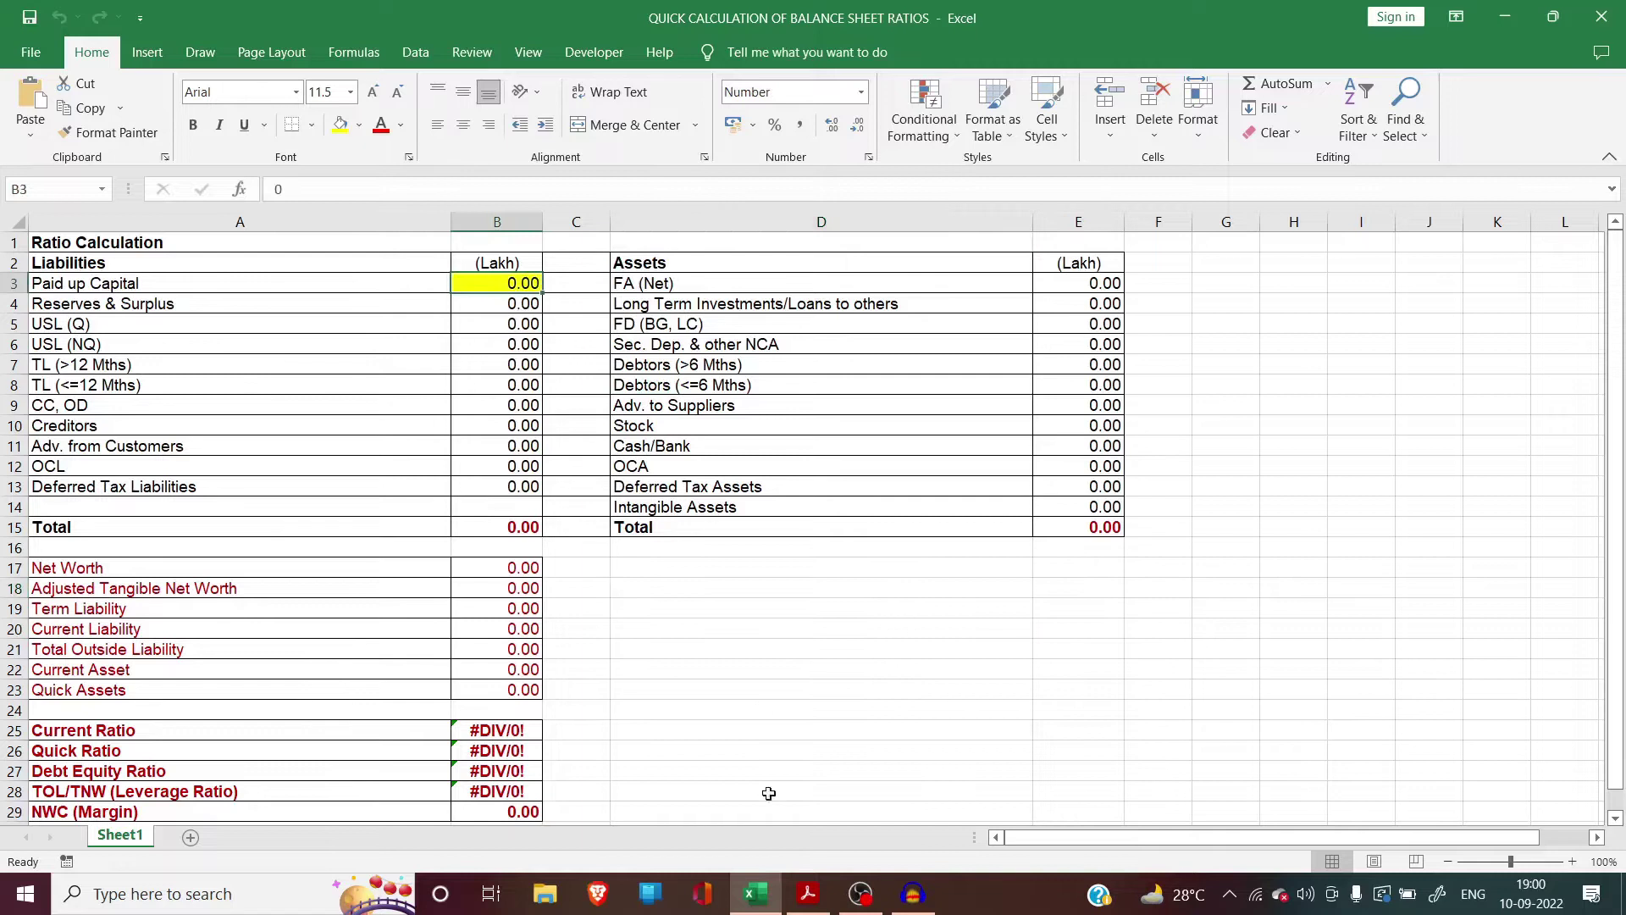
left_click(808, 894)
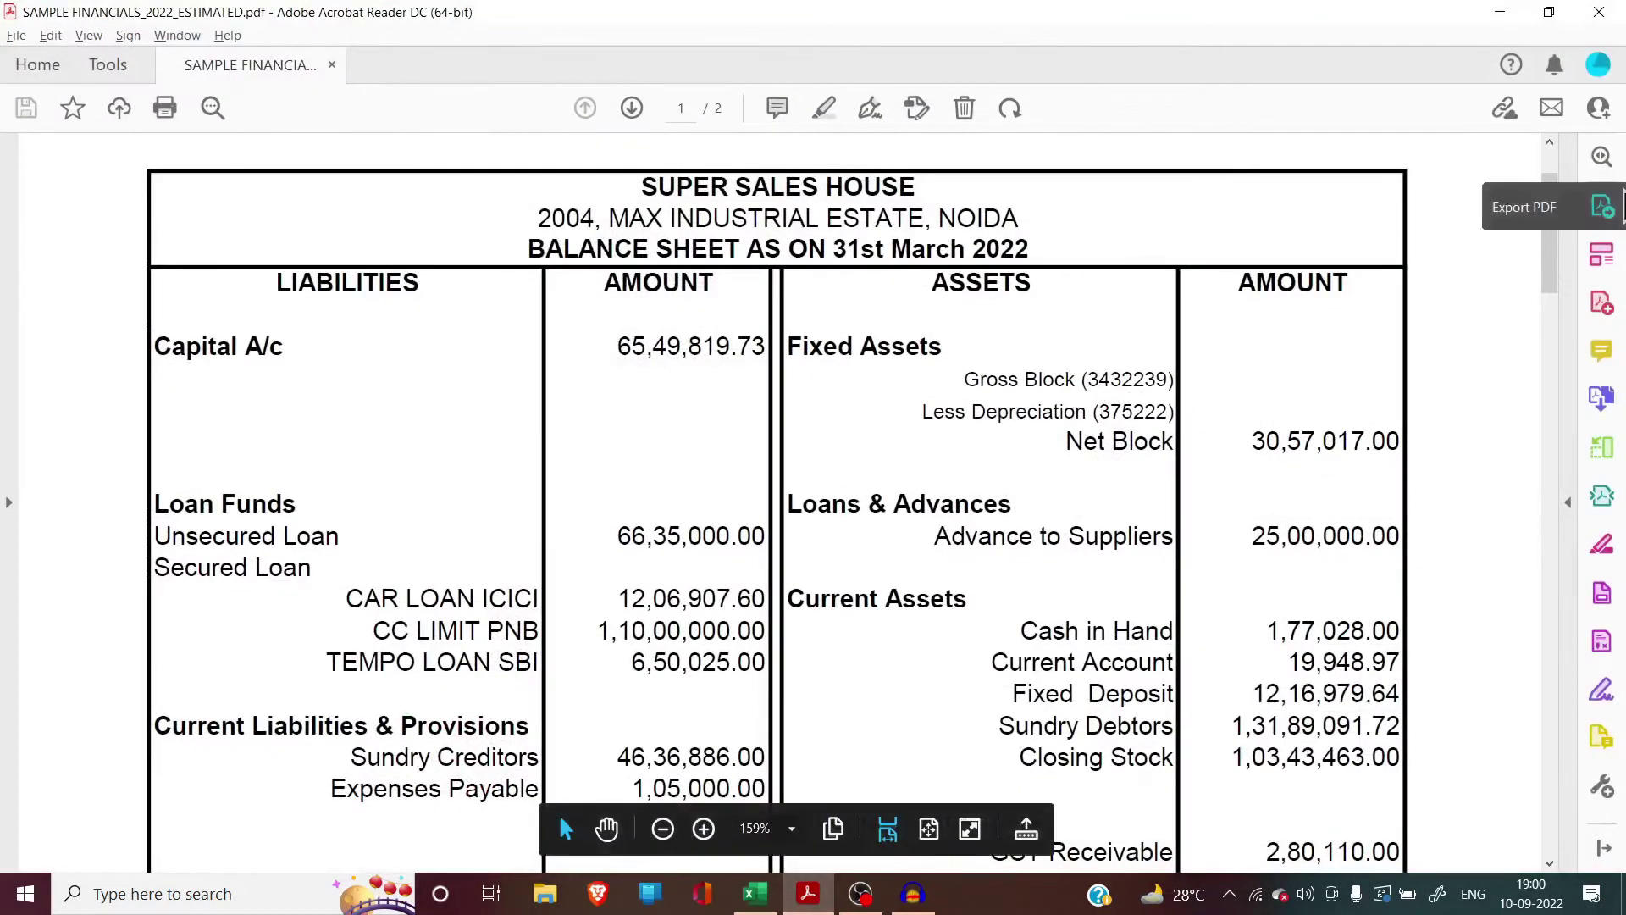
mouse_move(1547, 245)
left_mouse_down()
mouse_move(1553, 367)
mouse_move(1545, 243)
left_mouse_up()
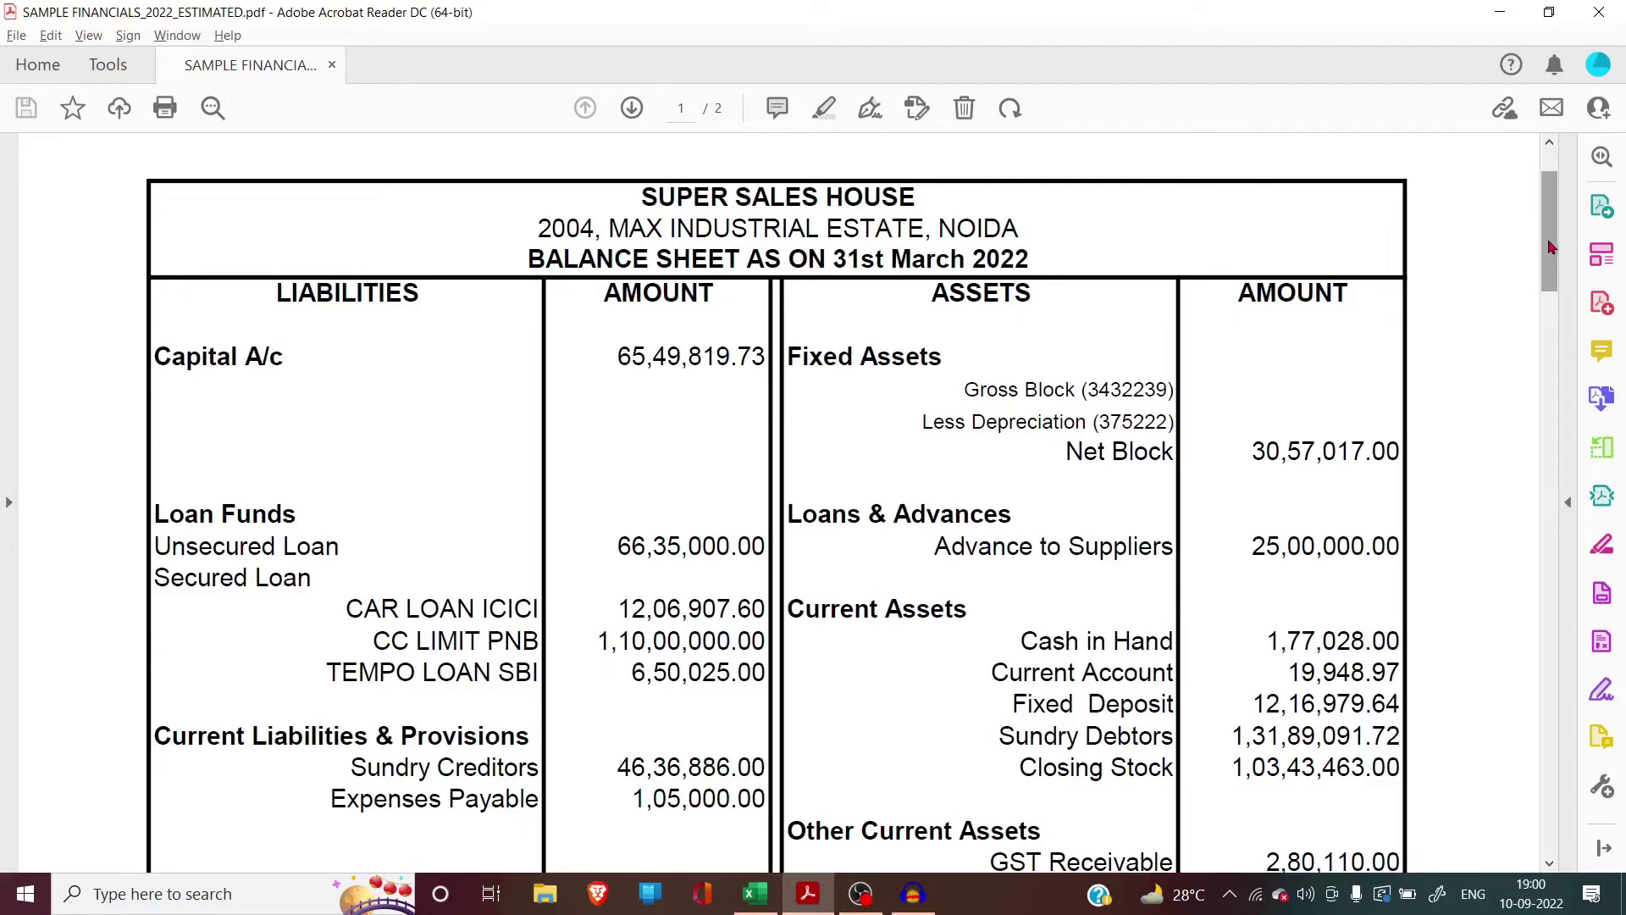
scroll(1008, 779, "down", 1)
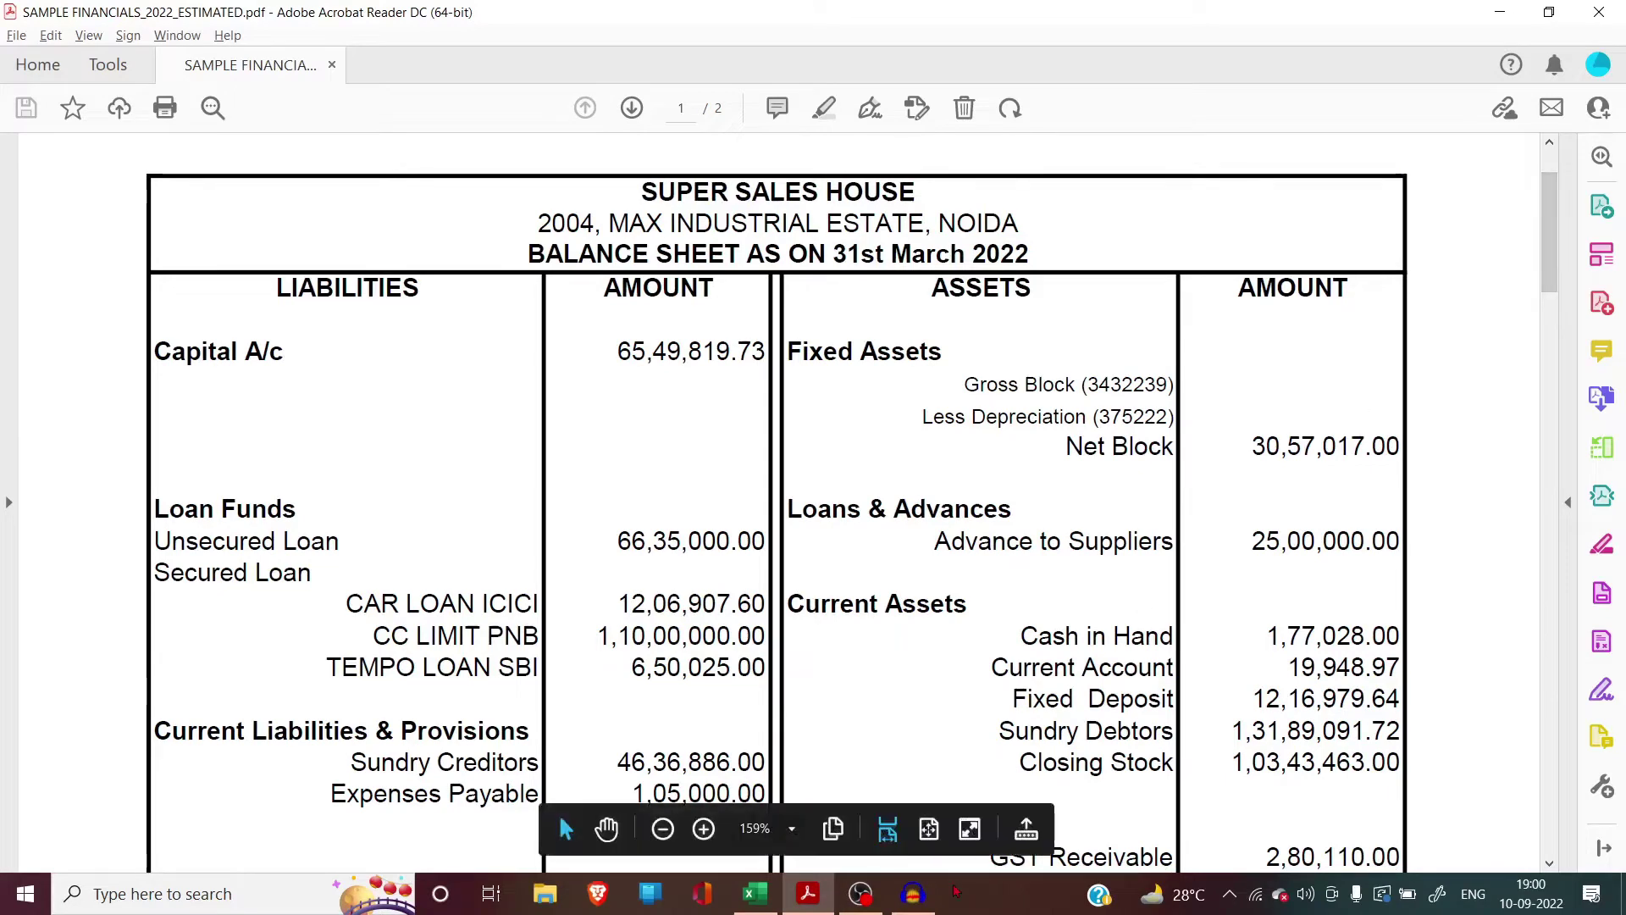
mouse_move(750, 898)
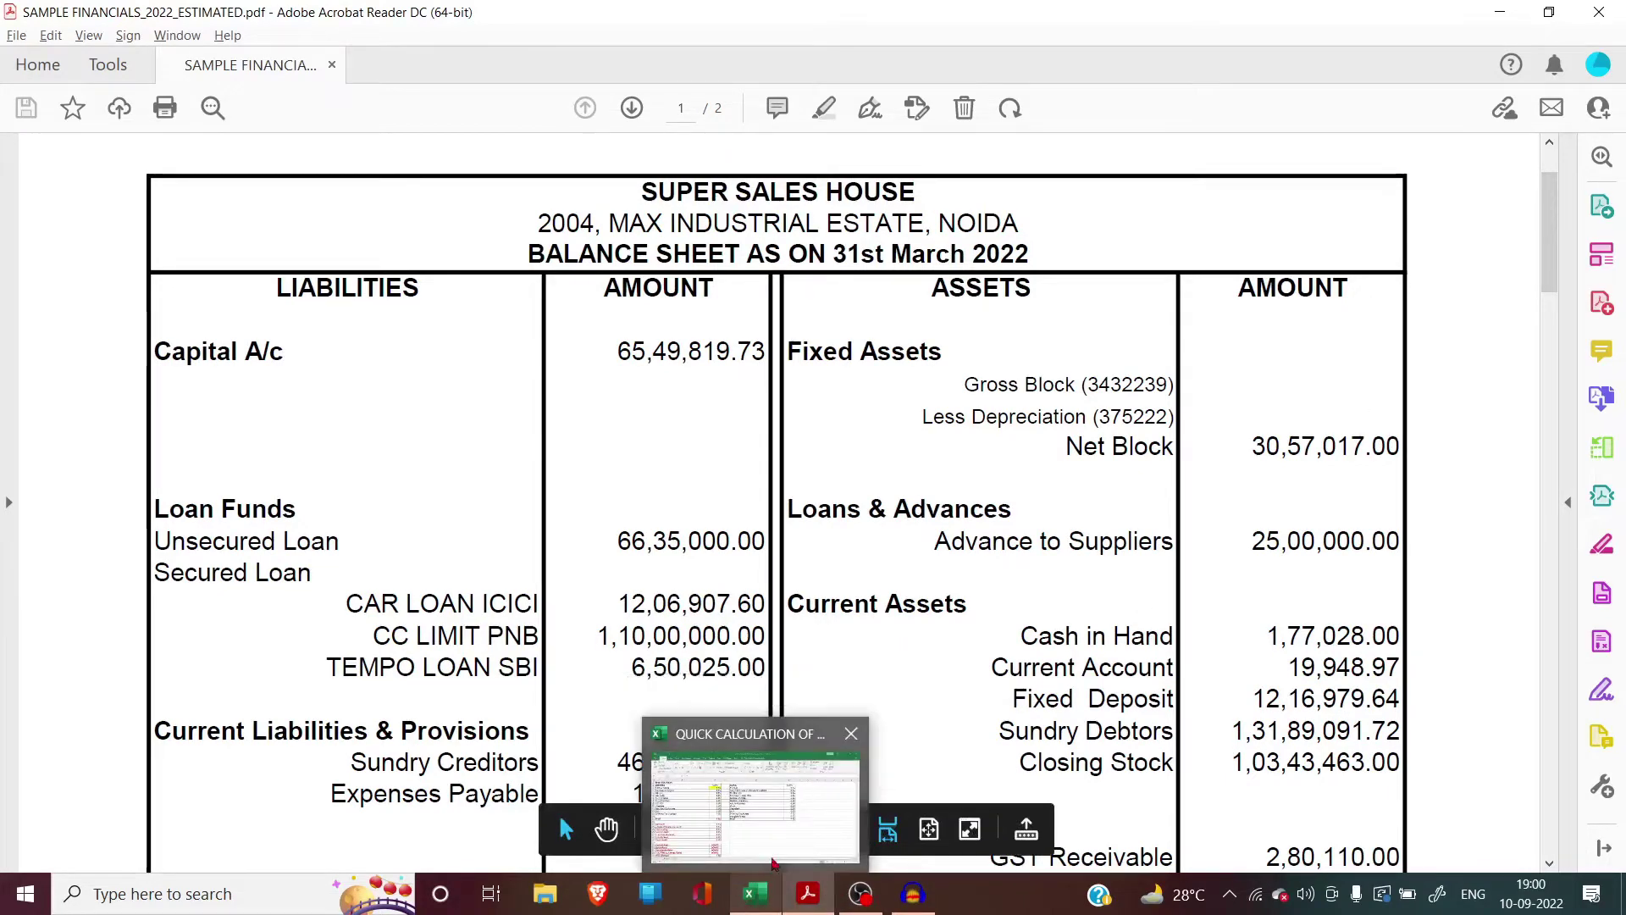
left_click(791, 832)
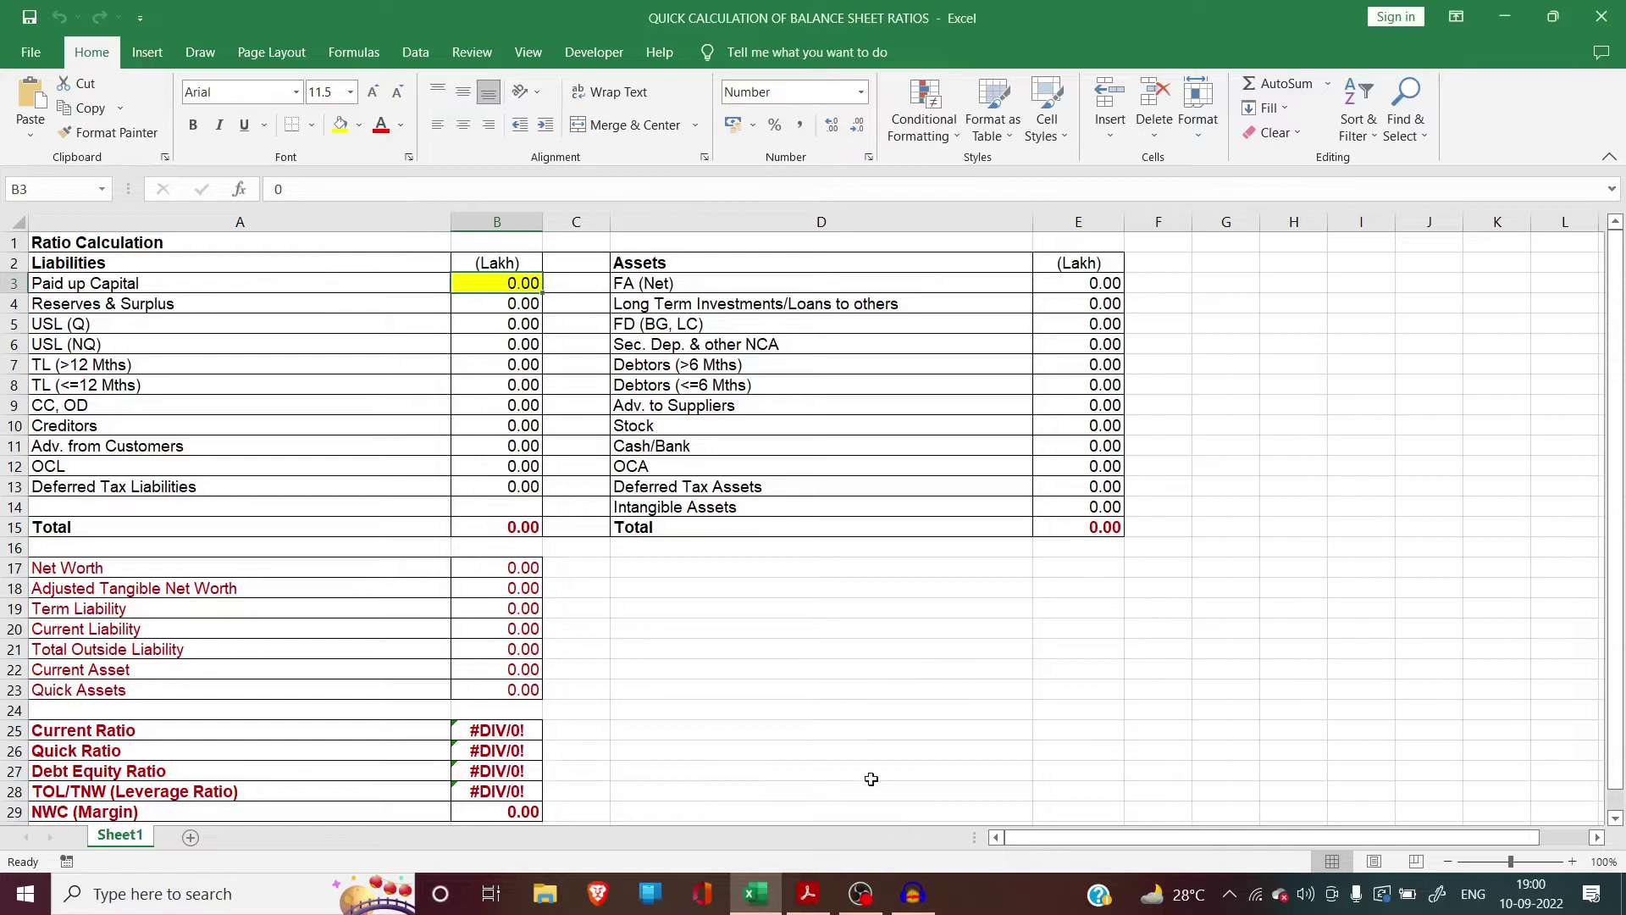
Step: Look up the capital account amount in the balance sheet PDF and enter 65.50 lakh as Paid up Capital in the Excel ratio sheet
left_click(808, 895)
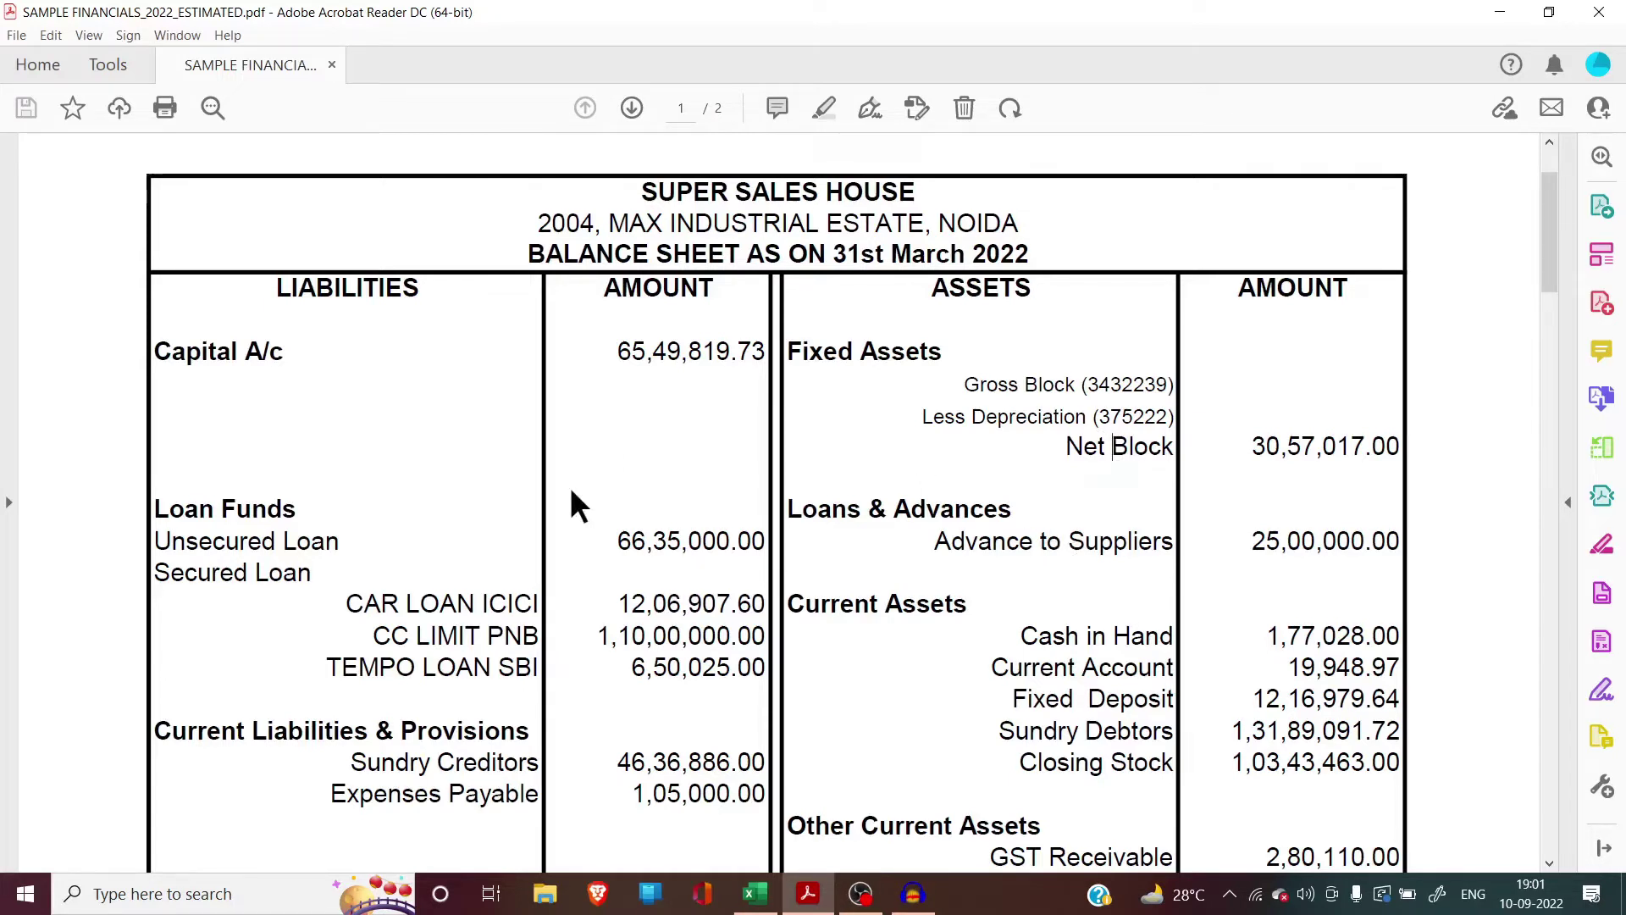
key("alt+Tab")
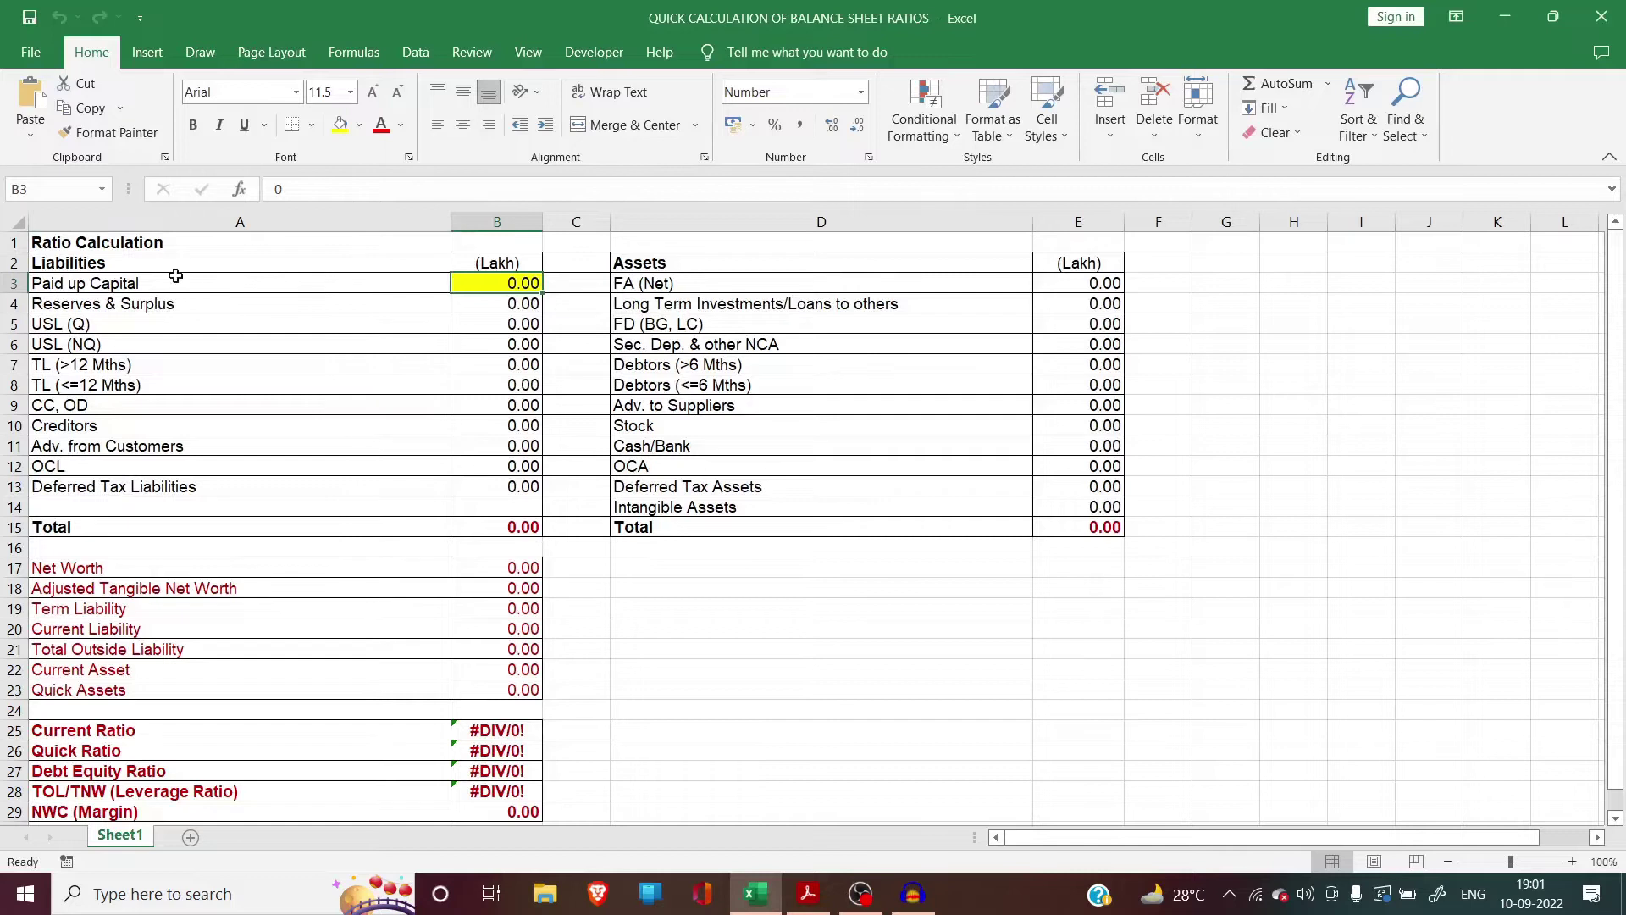
left_click(136, 283)
left_click(507, 285)
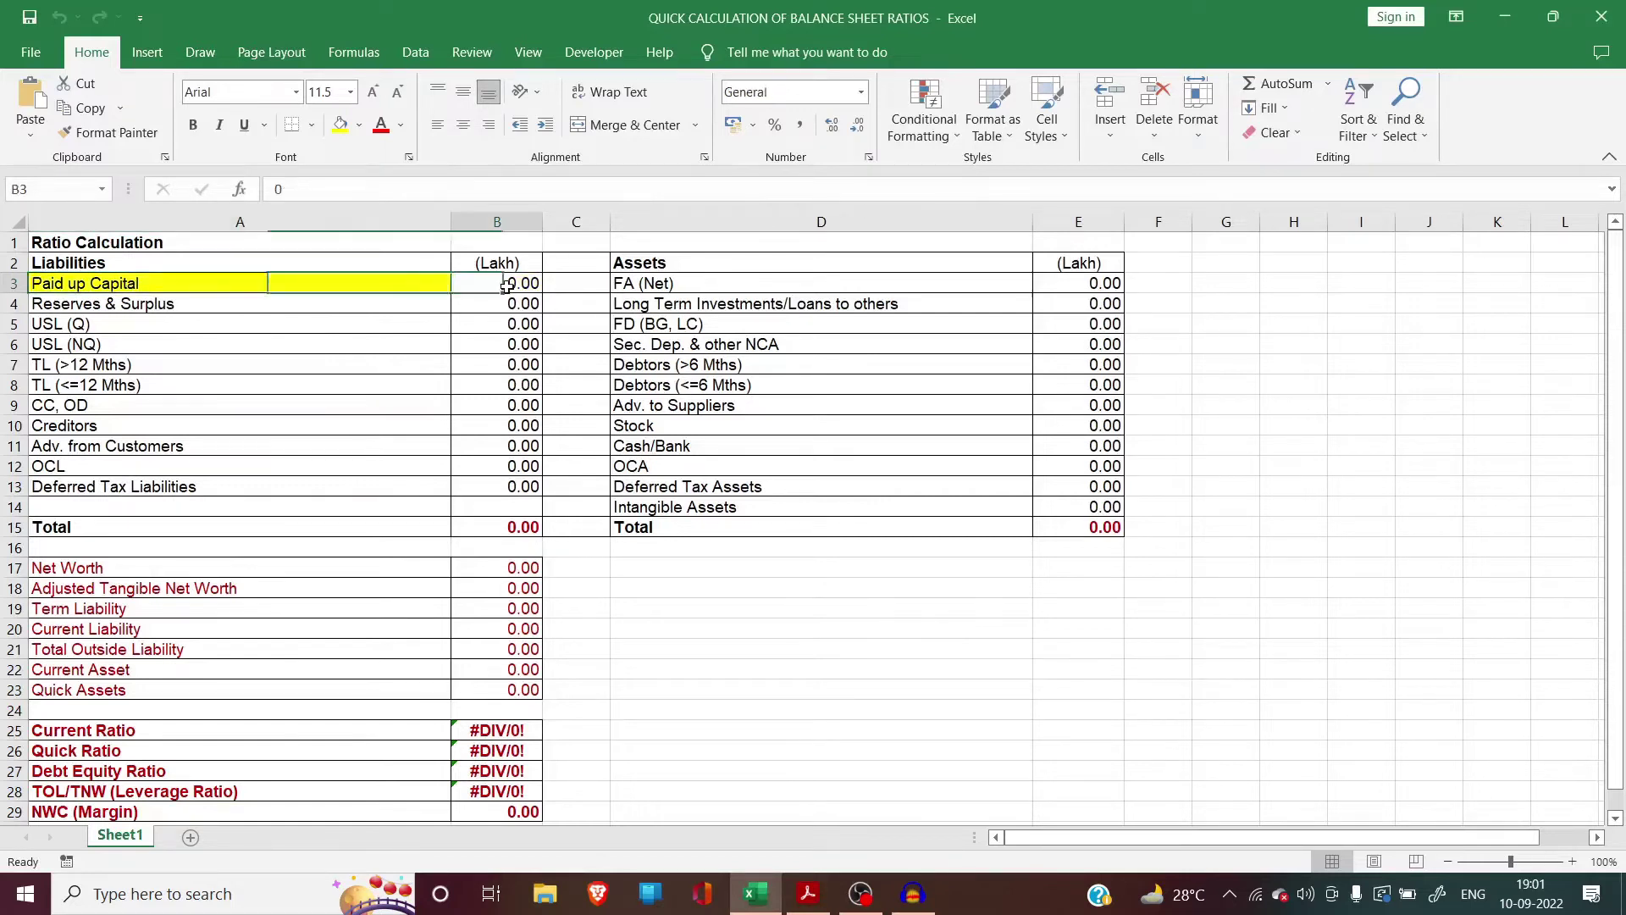
key("alt+Tab")
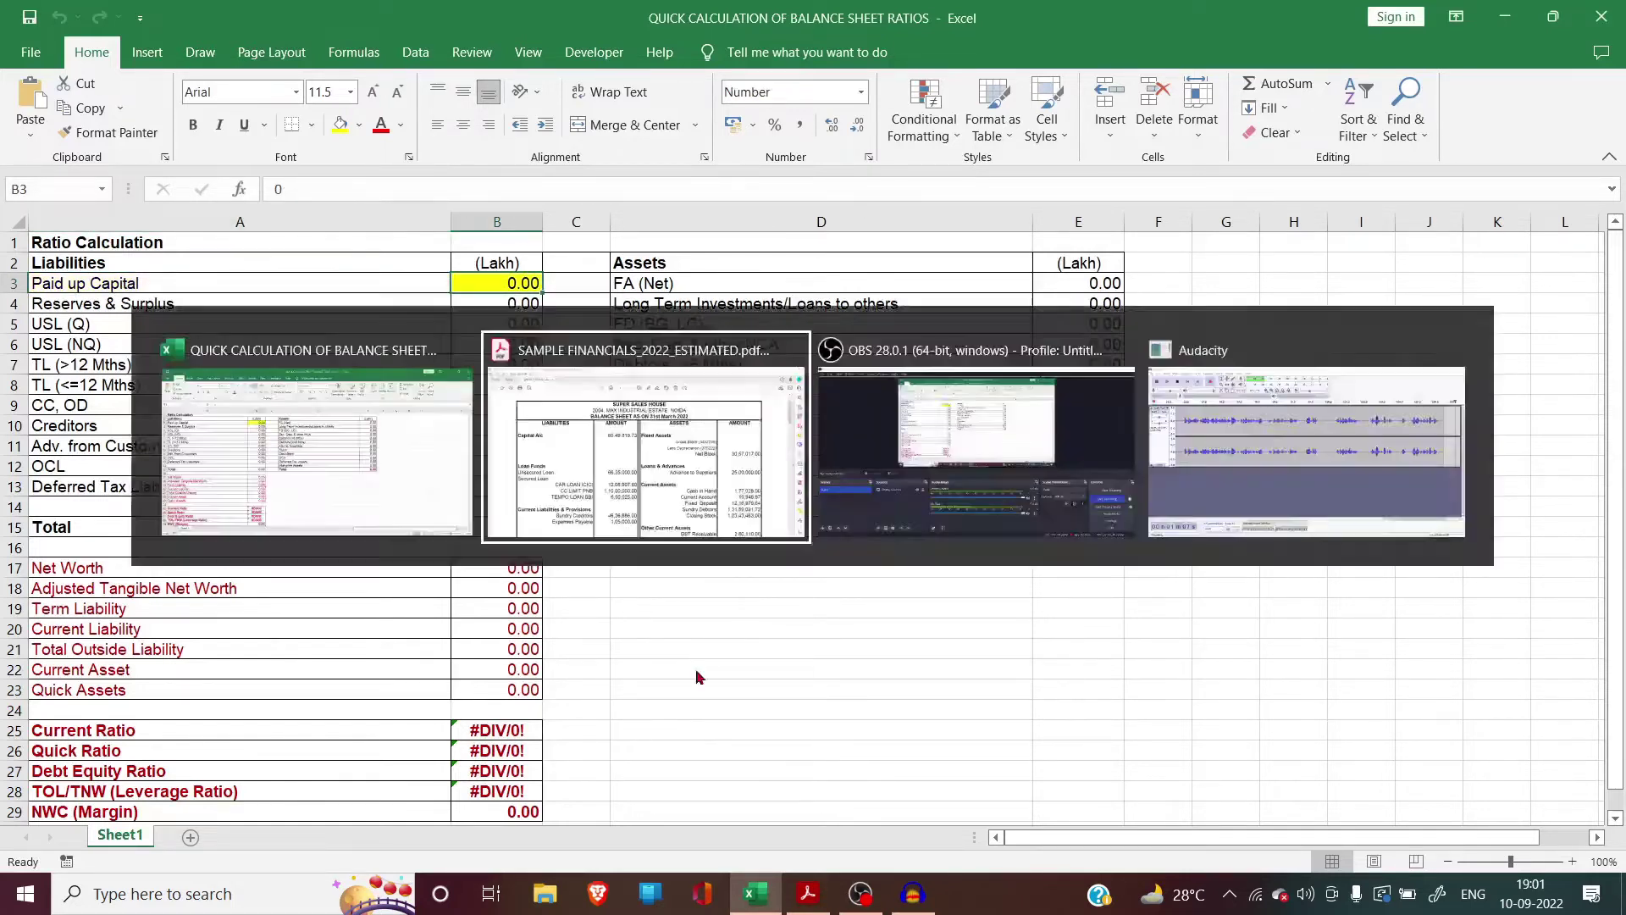
key("alt+Tab")
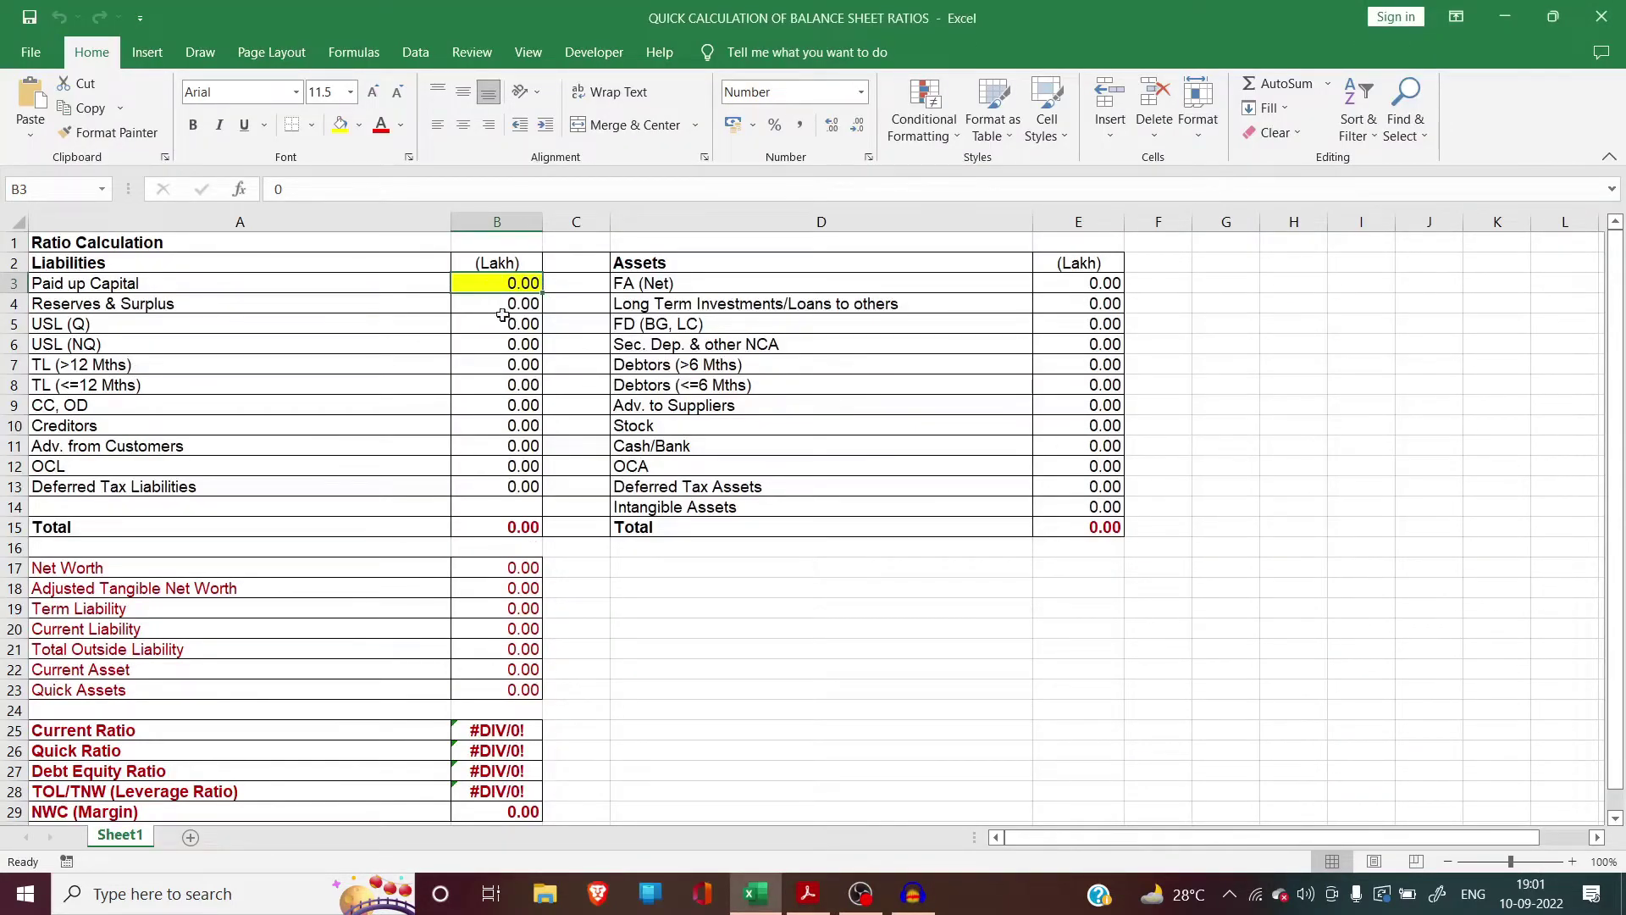
key("alt+Tab")
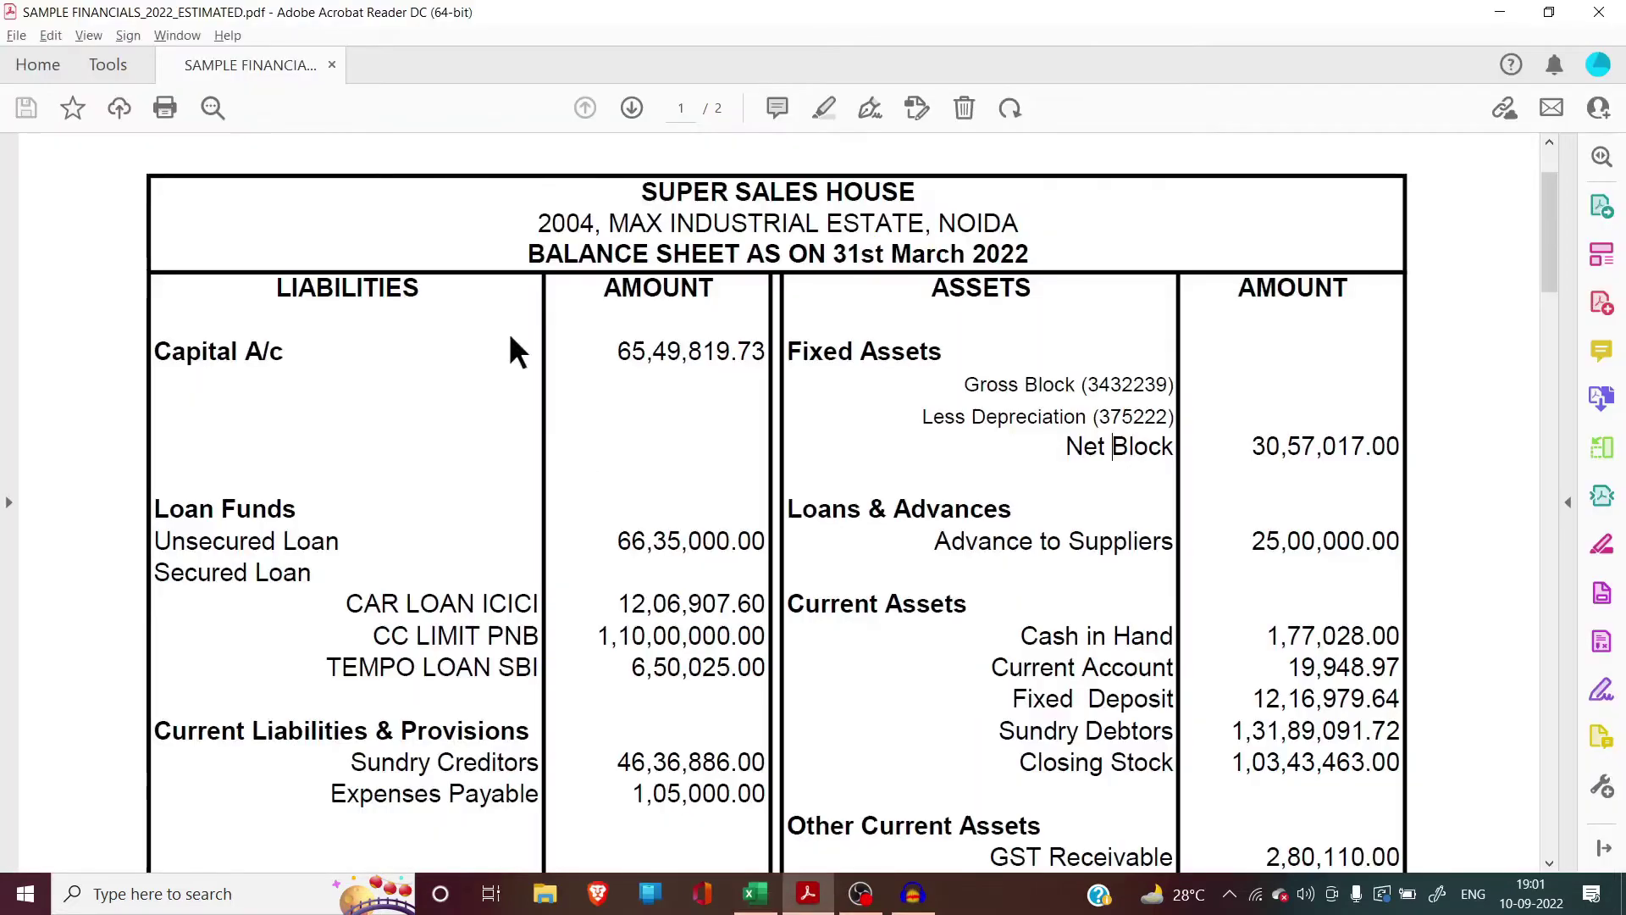
key("alt+Tab")
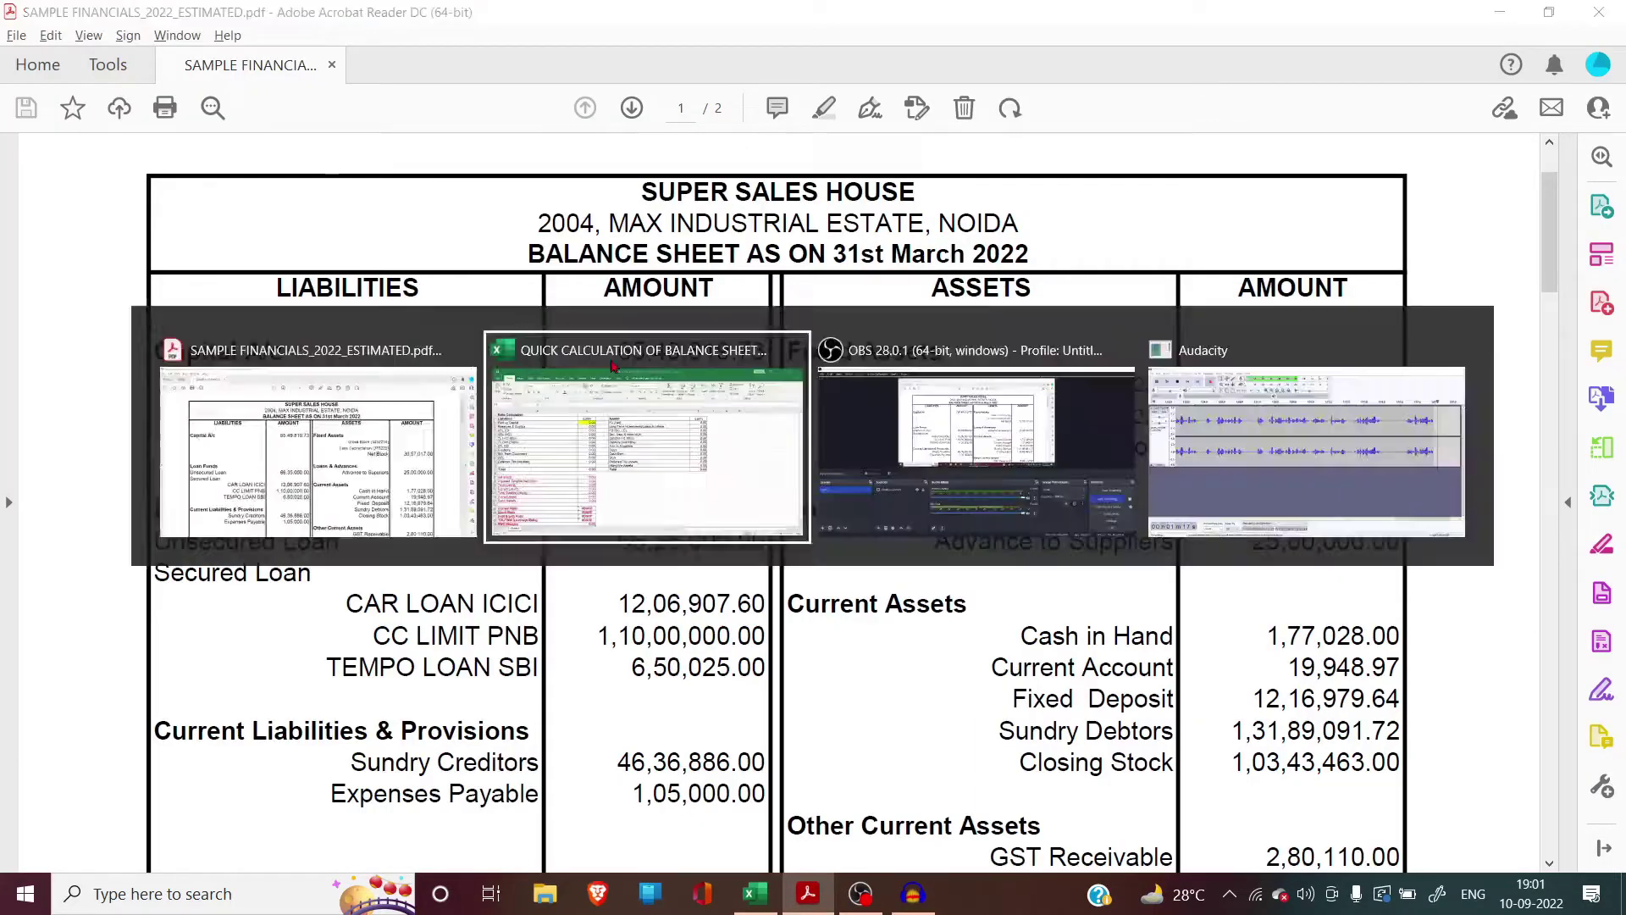
type("65.50")
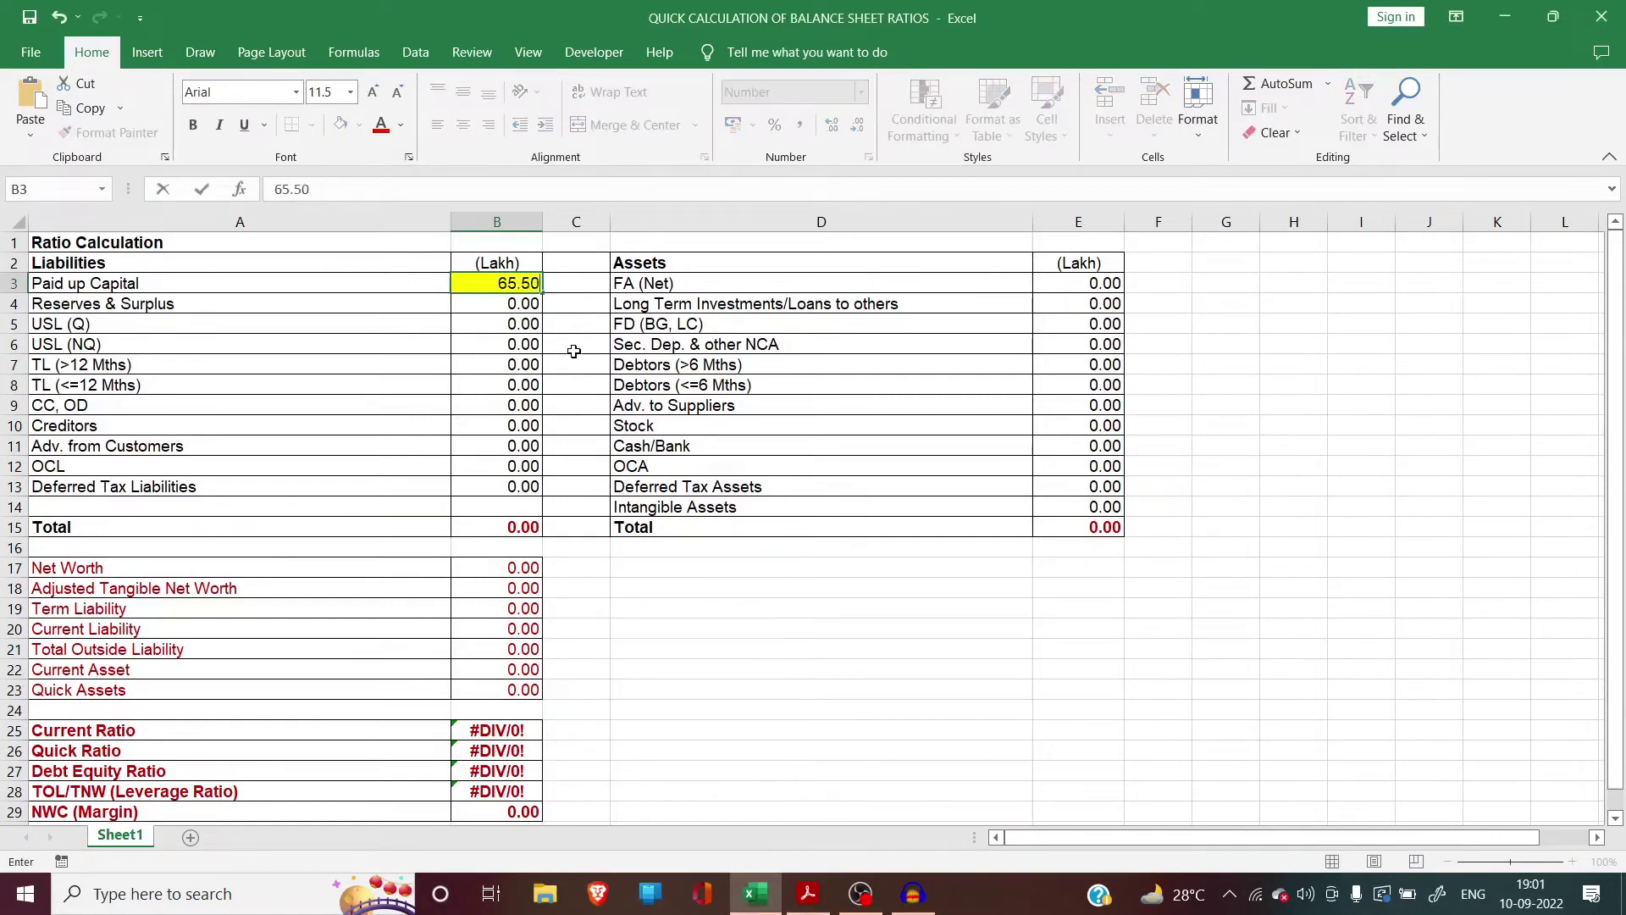
key("Return")
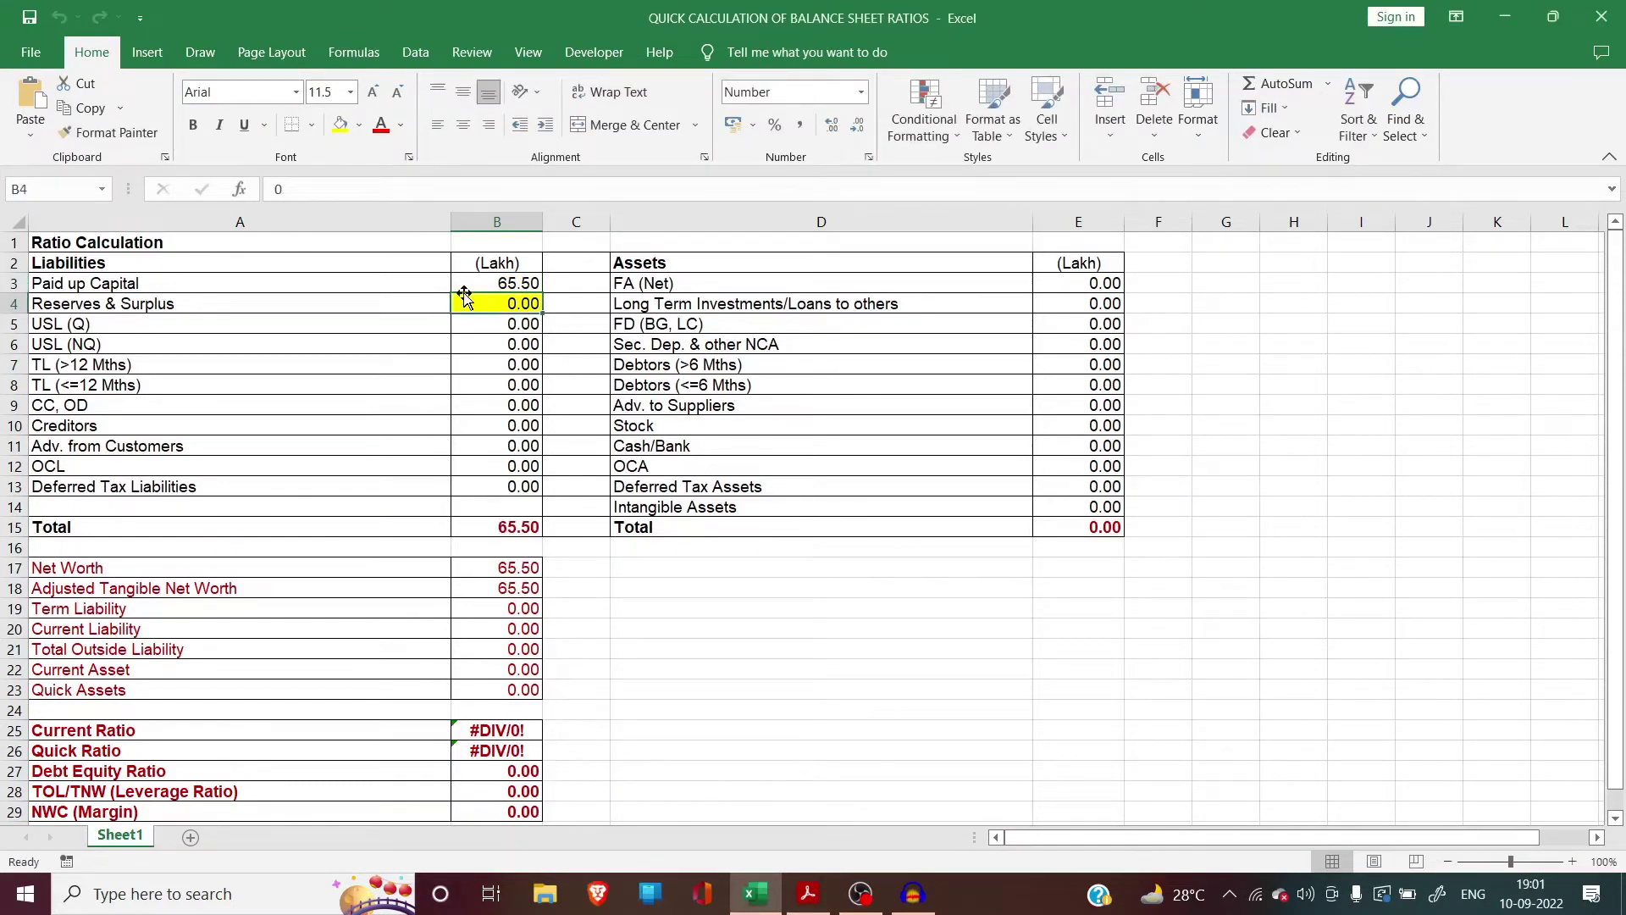
Step: Check the balance sheet PDF for reserves, and examine the USL (Q) and USL (NQ) rows in the Excel ratio sheet
key("alt+Tab")
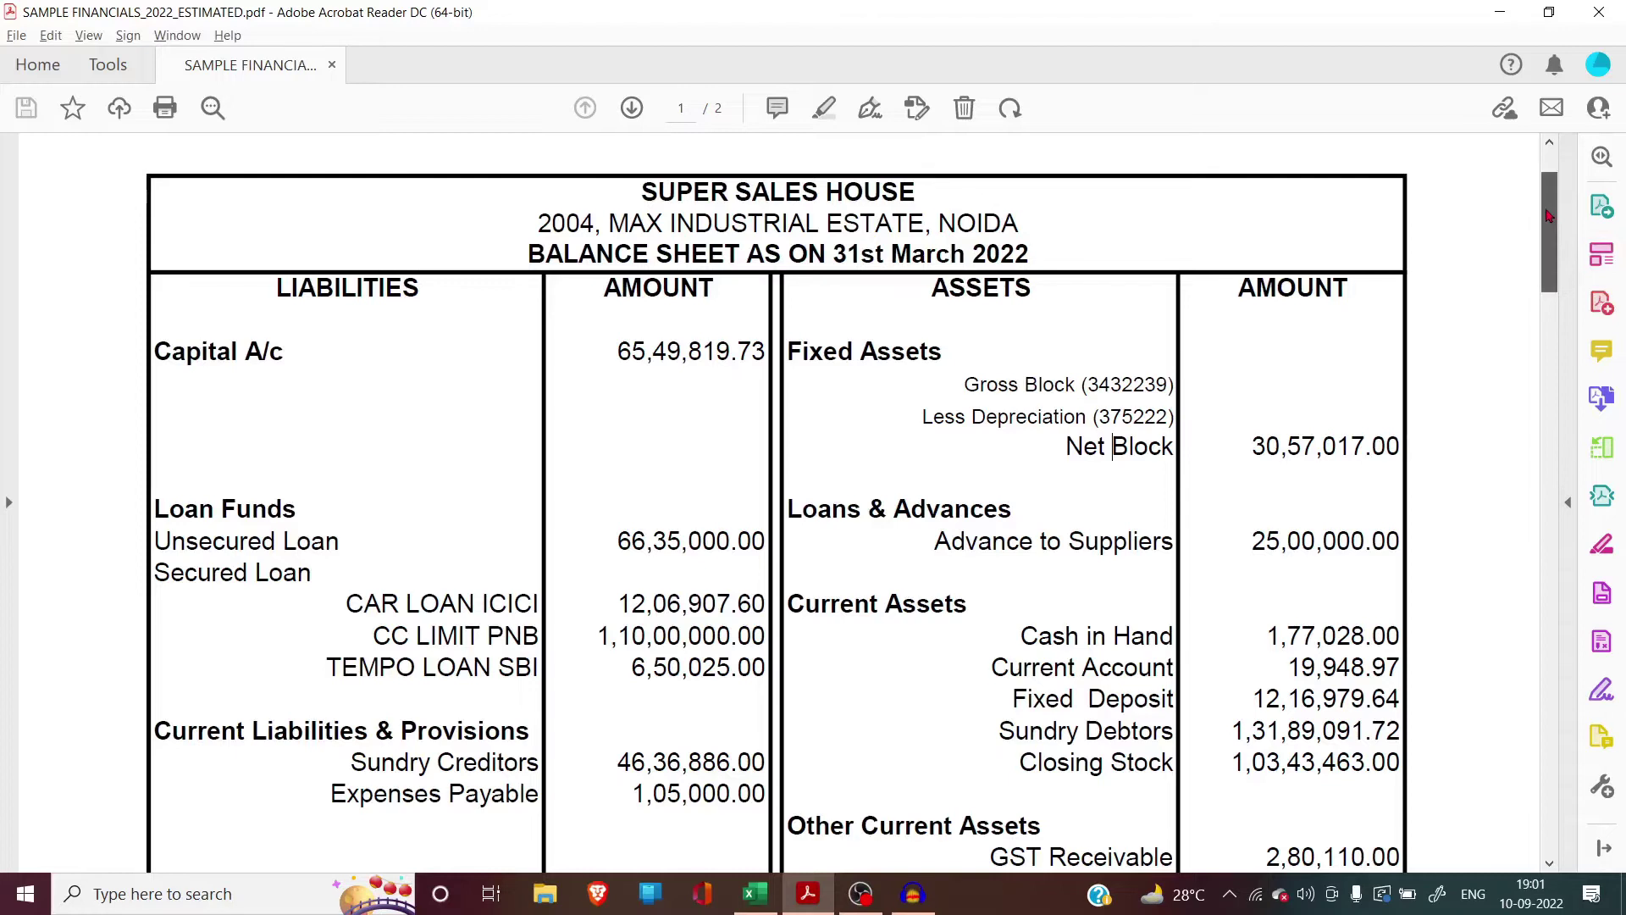
key("alt+Tab")
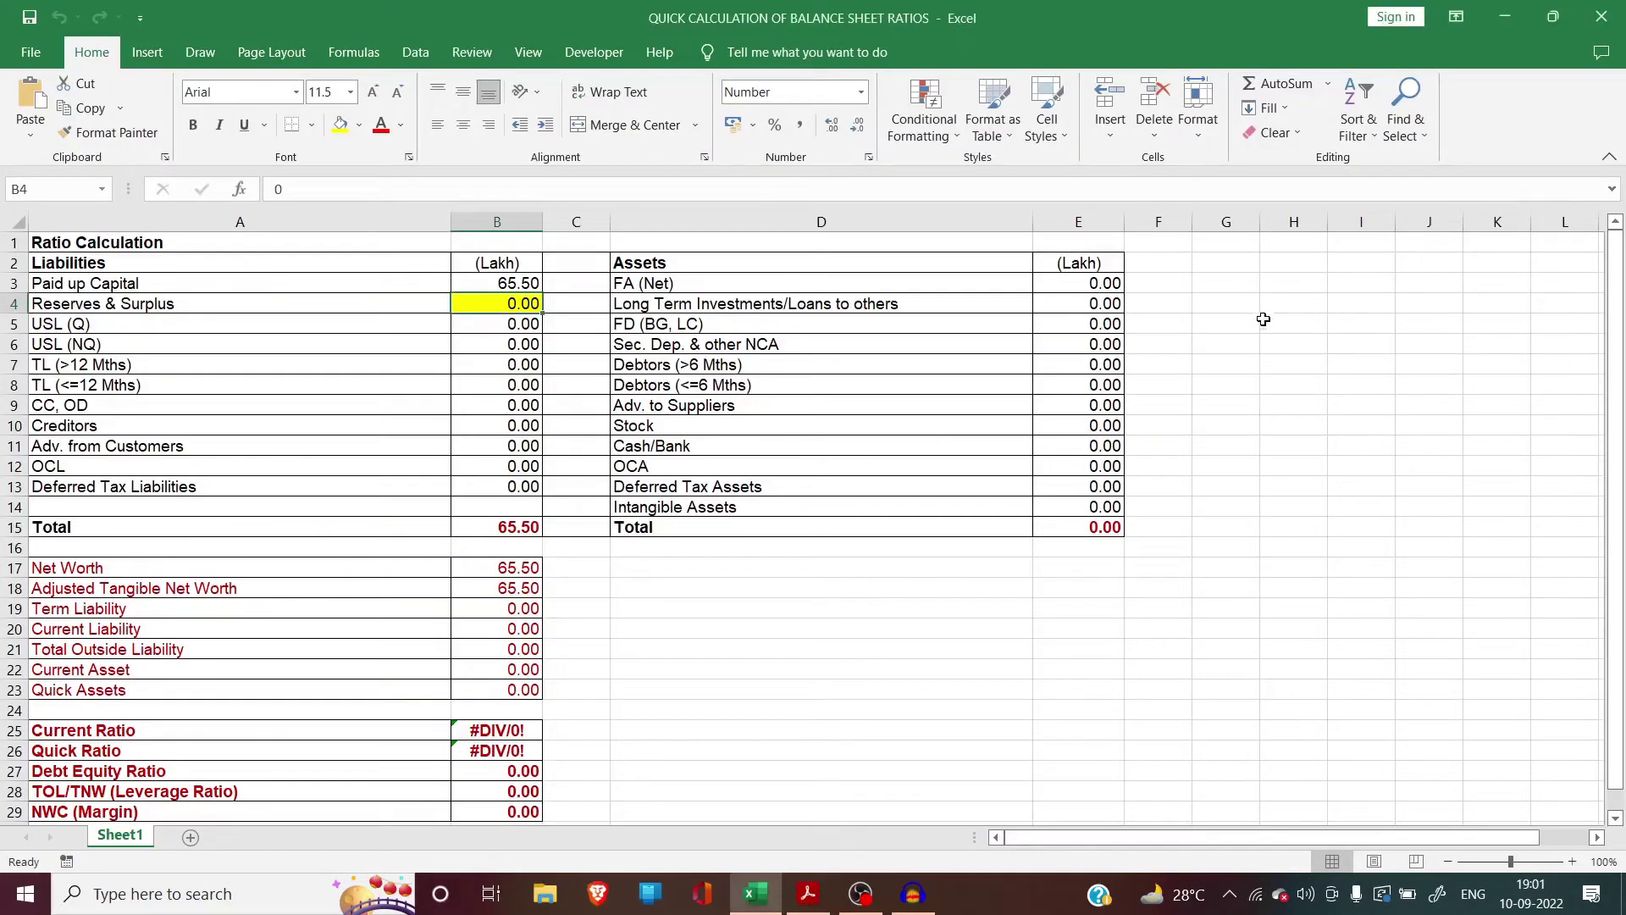
key("Down")
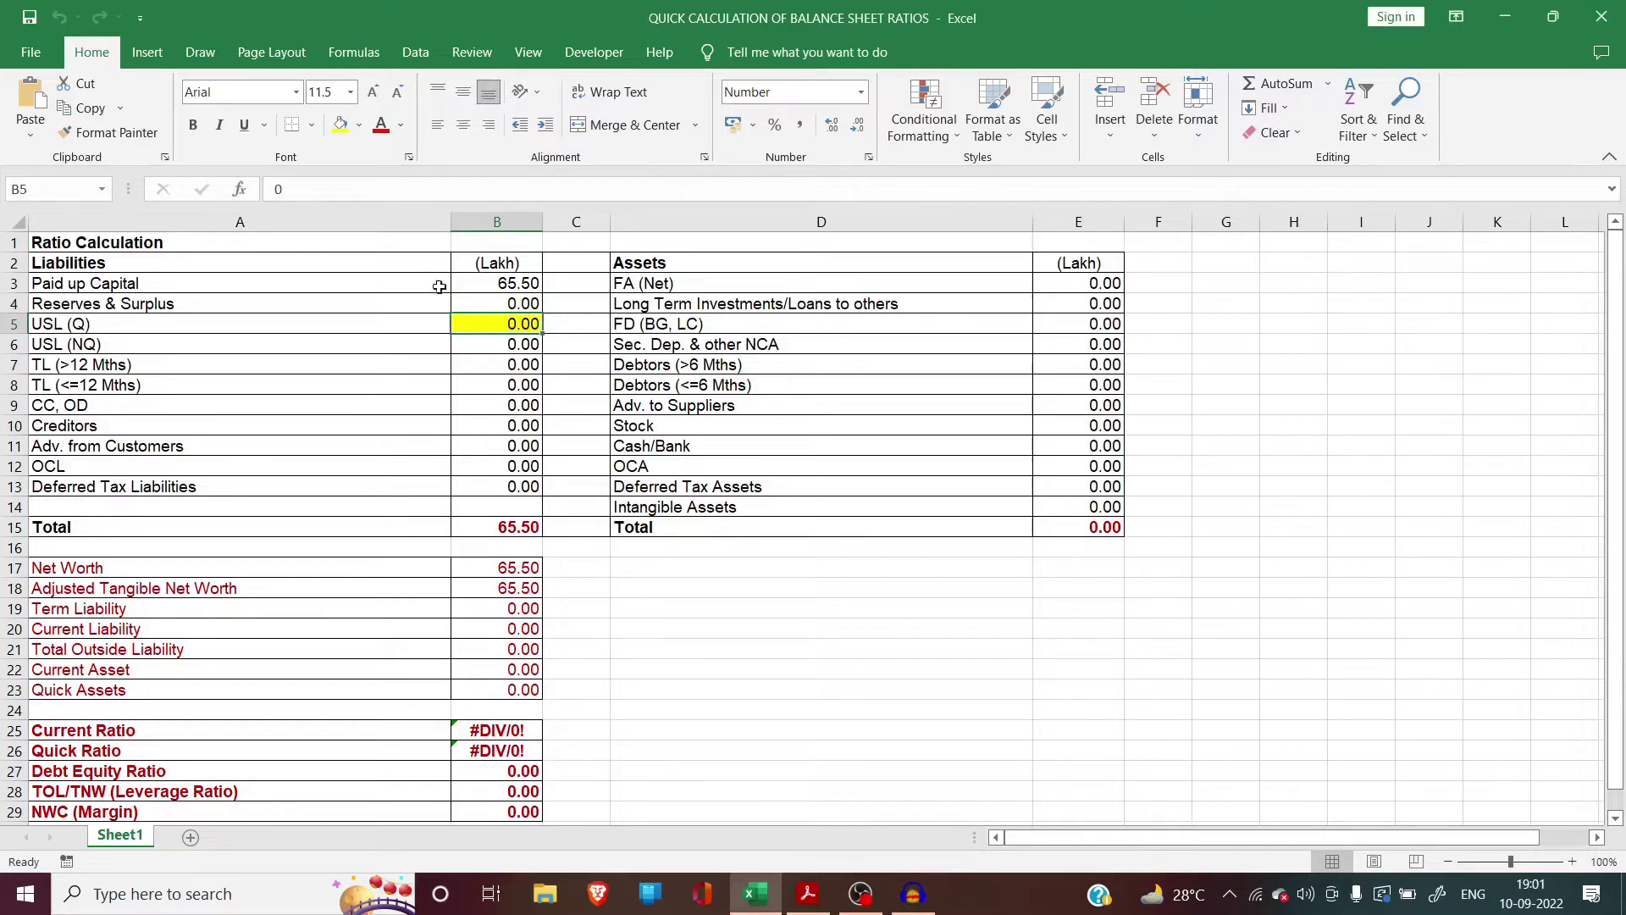
left_click(137, 318)
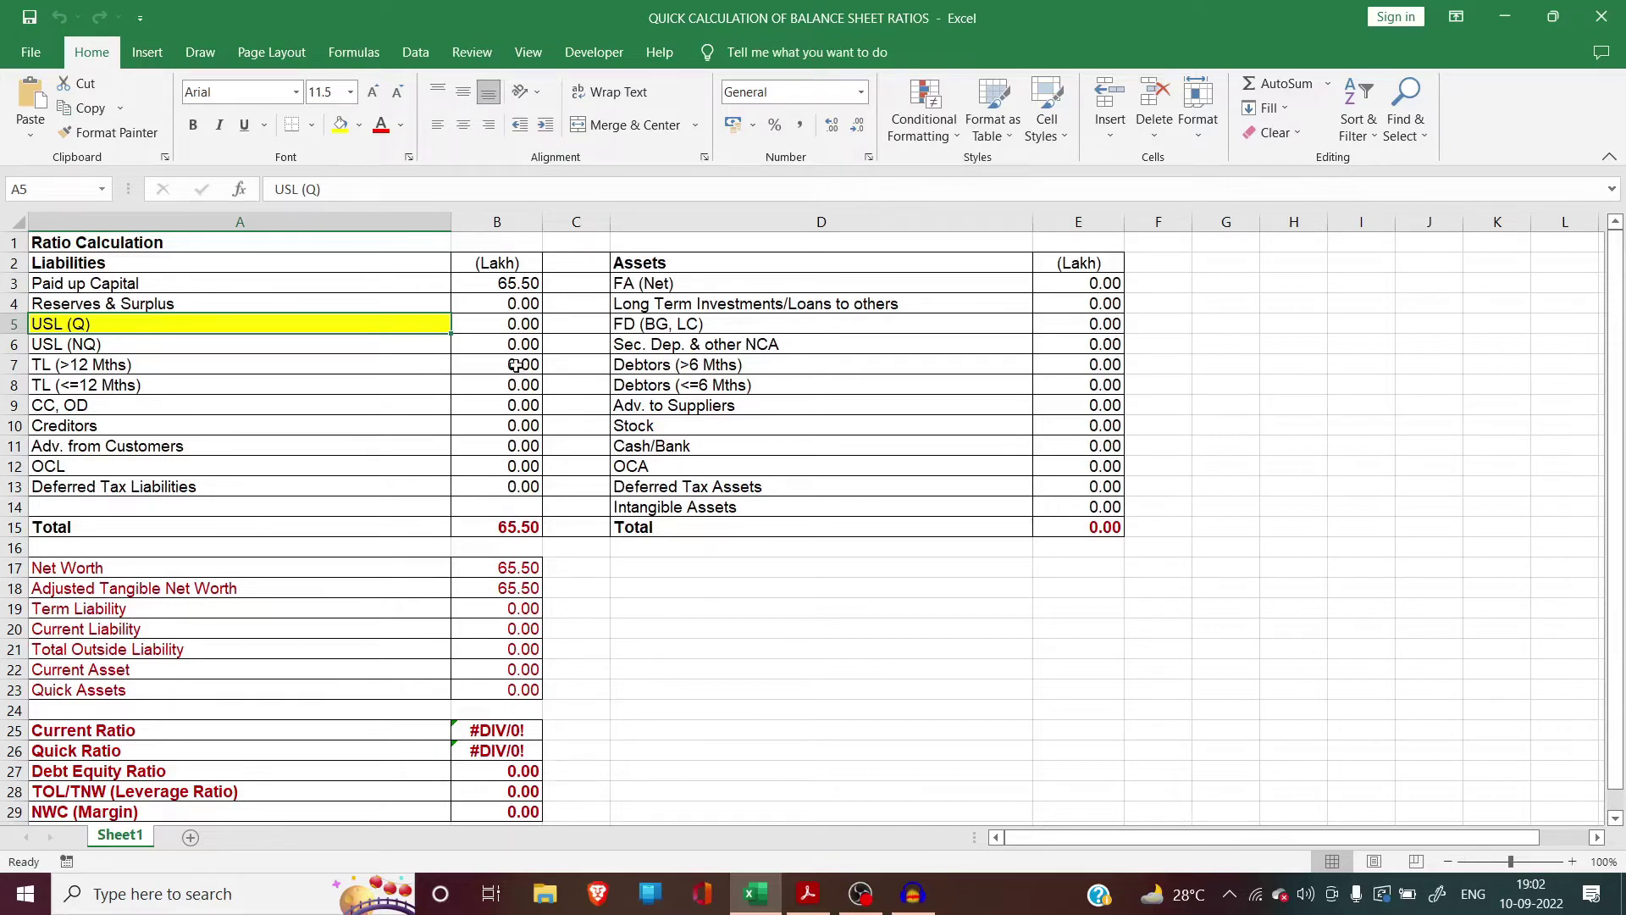
left_click(515, 324)
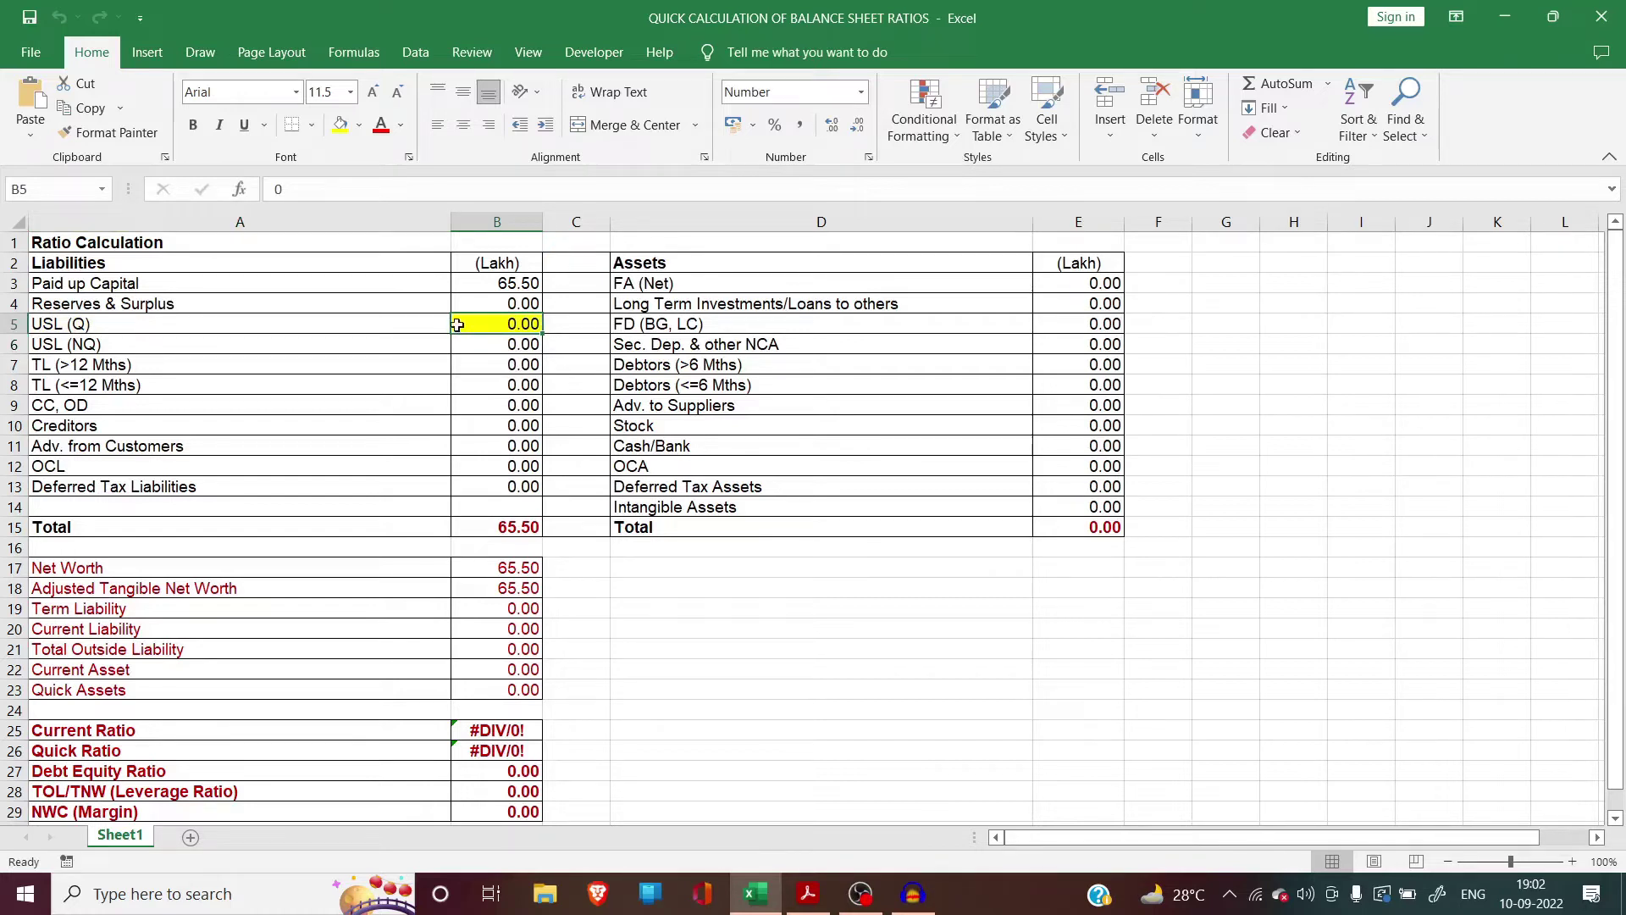
left_click(482, 341)
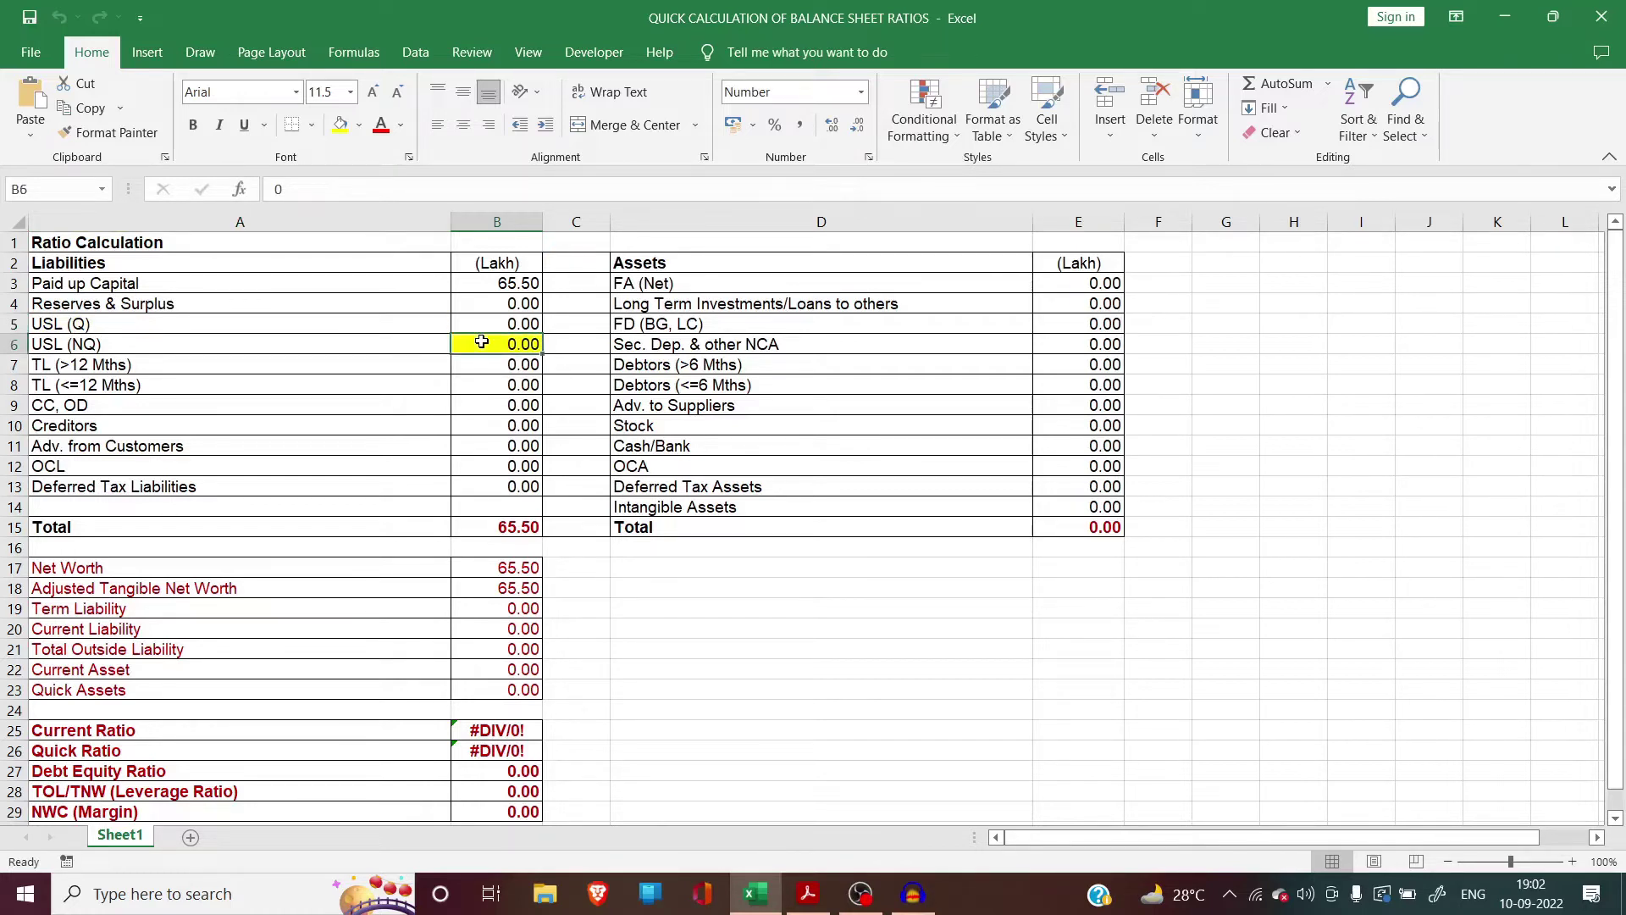
left_click(490, 321)
Step: Switch to the balance sheet PDF in Acrobat Reader and compare the unsecured loan amount with the capital account amount
left_click(807, 894)
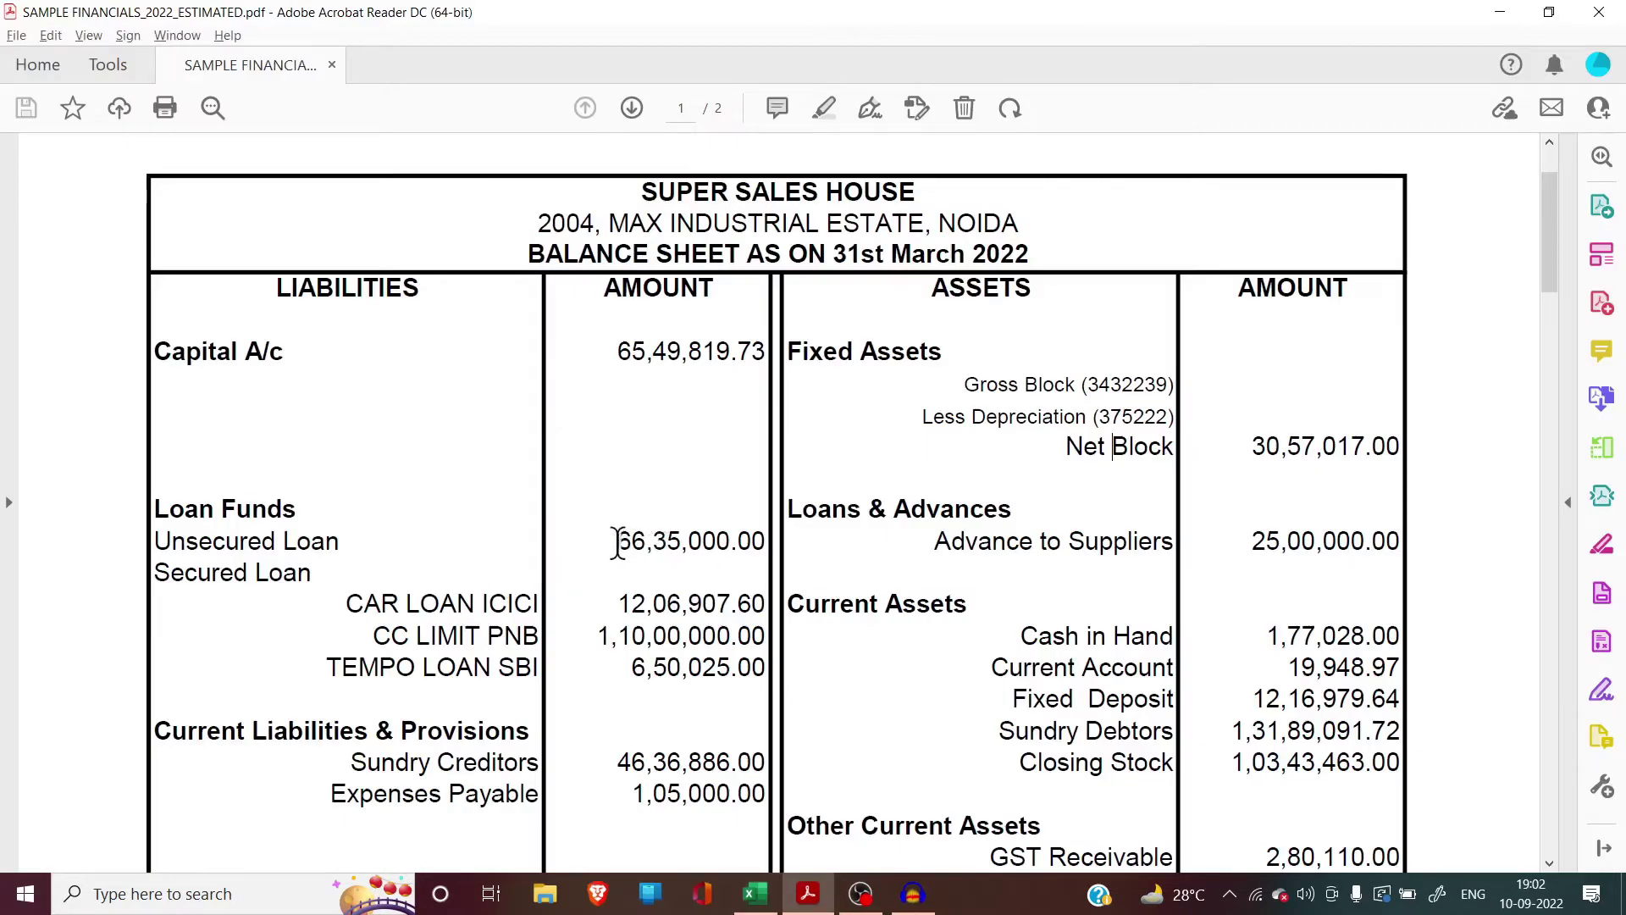
left_click_drag(616, 540, 771, 539)
left_click(715, 540)
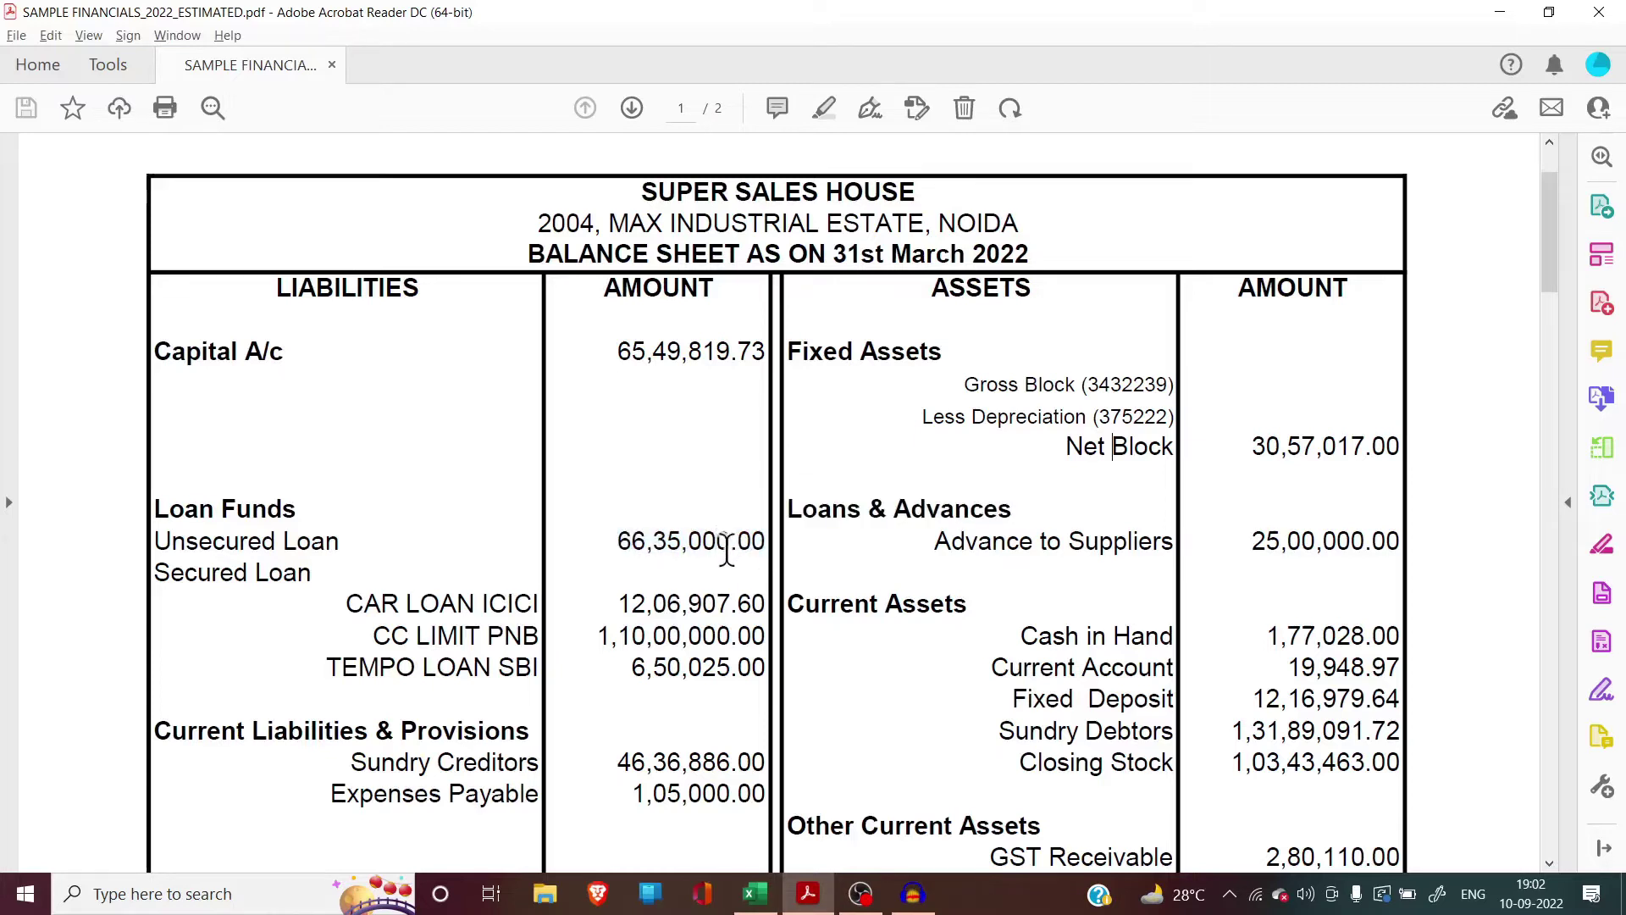
left_click(749, 542)
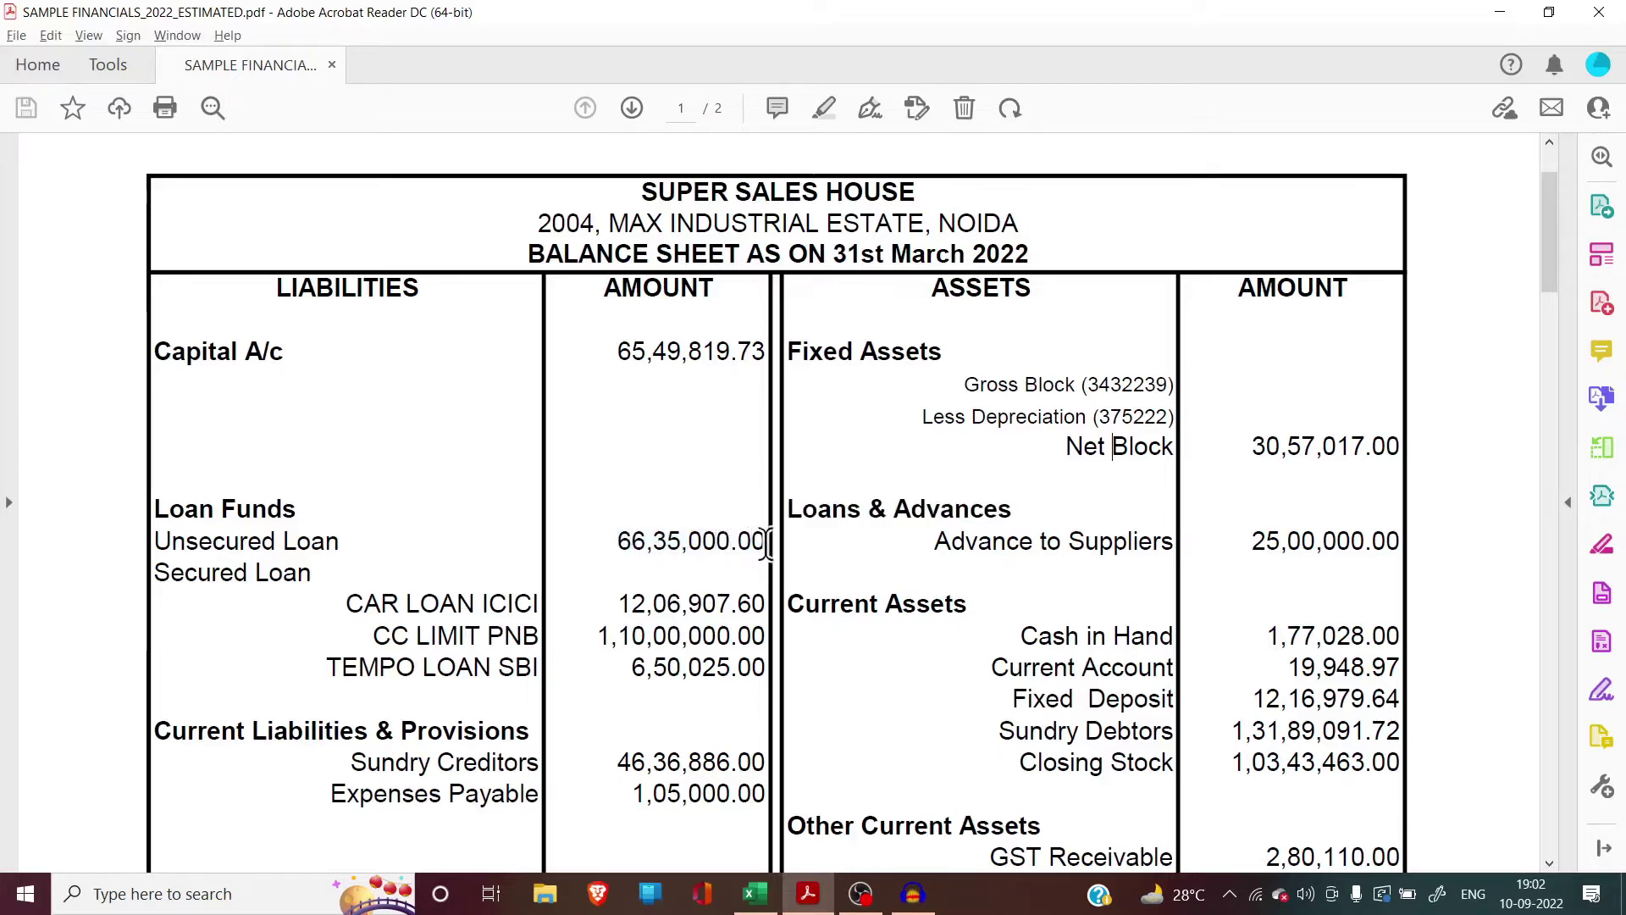
left_click_drag(766, 542, 618, 542)
left_click(611, 542)
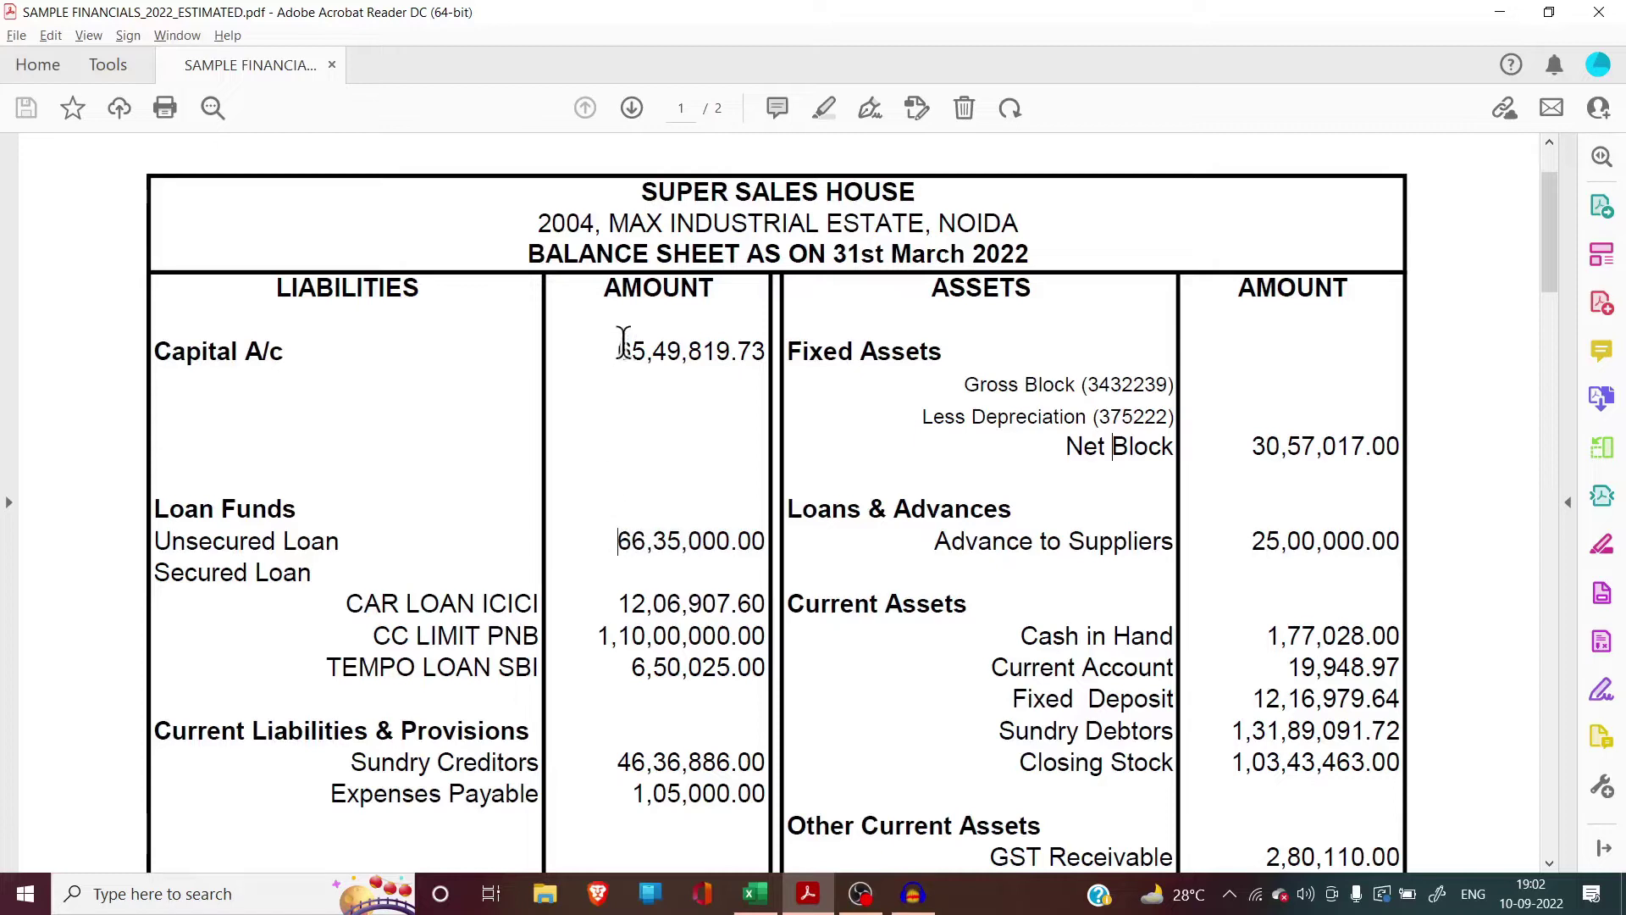
left_click_drag(614, 350, 786, 354)
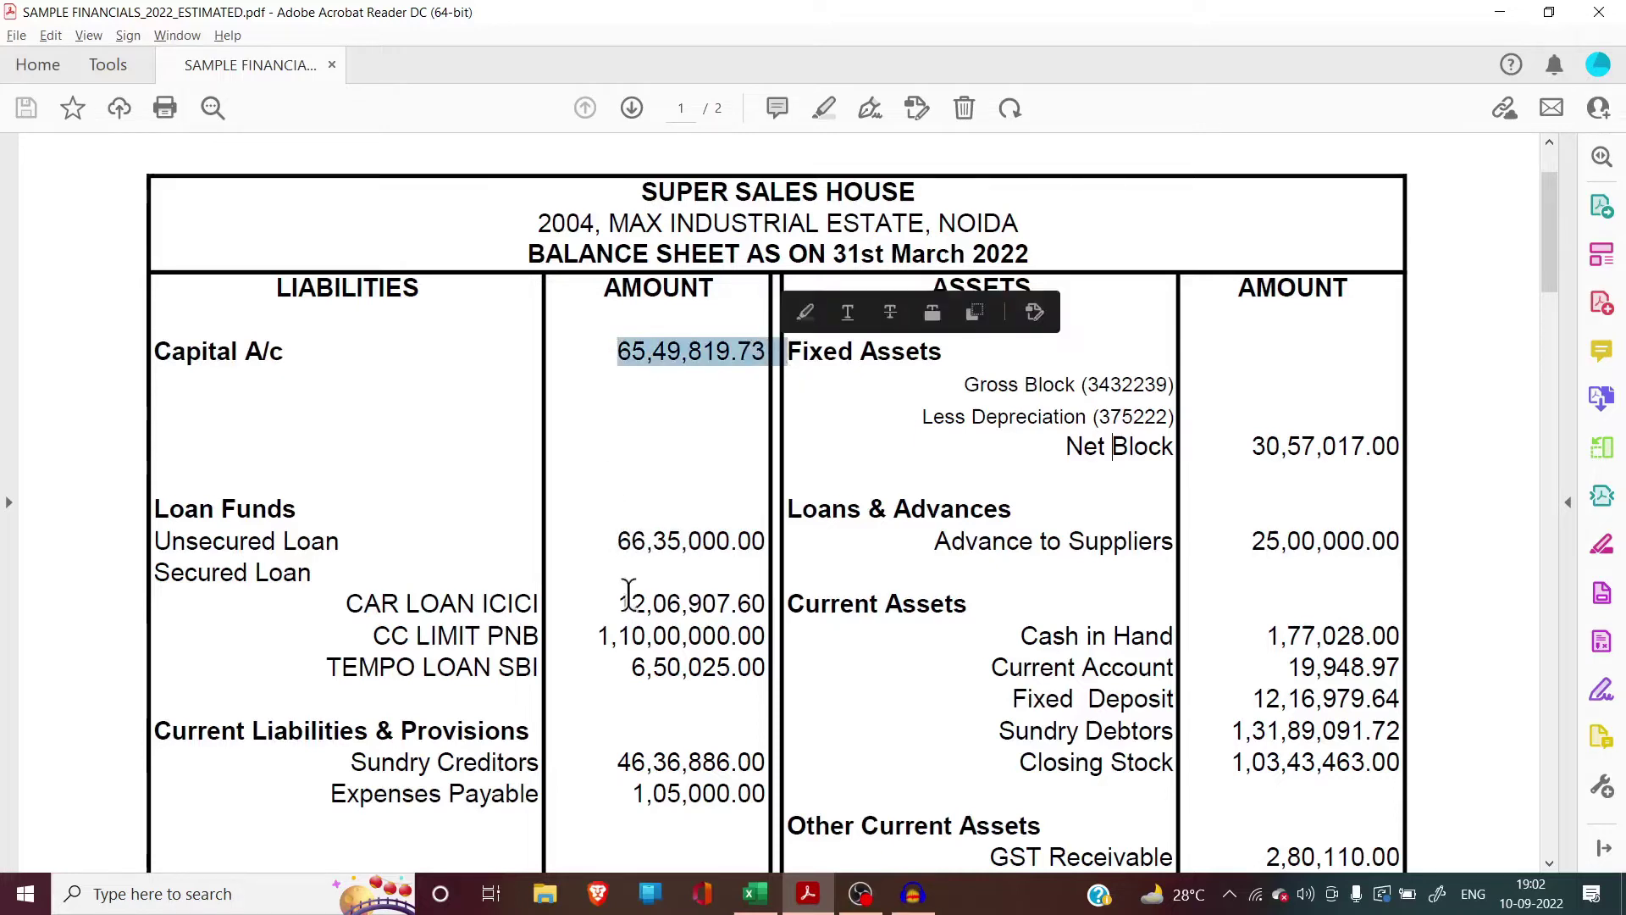
left_click(714, 536)
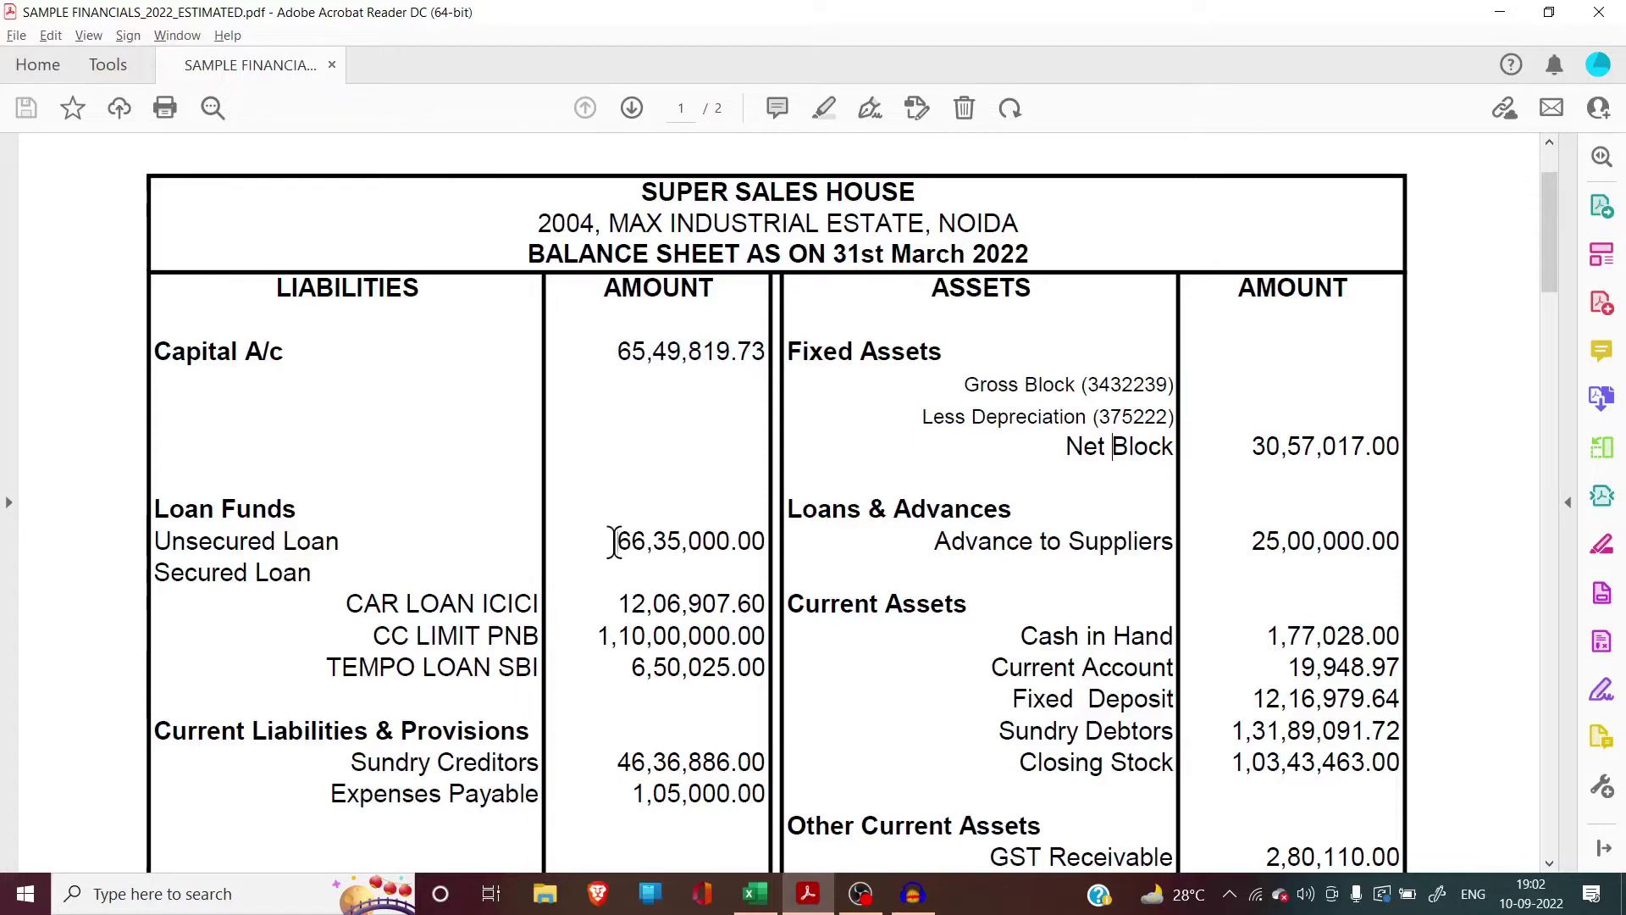
left_click(612, 340)
left_click_drag(634, 339, 762, 351)
Step: Return to the Excel ratio sheet and set USL (Q) to 65.5 lakh
key("alt+Tab")
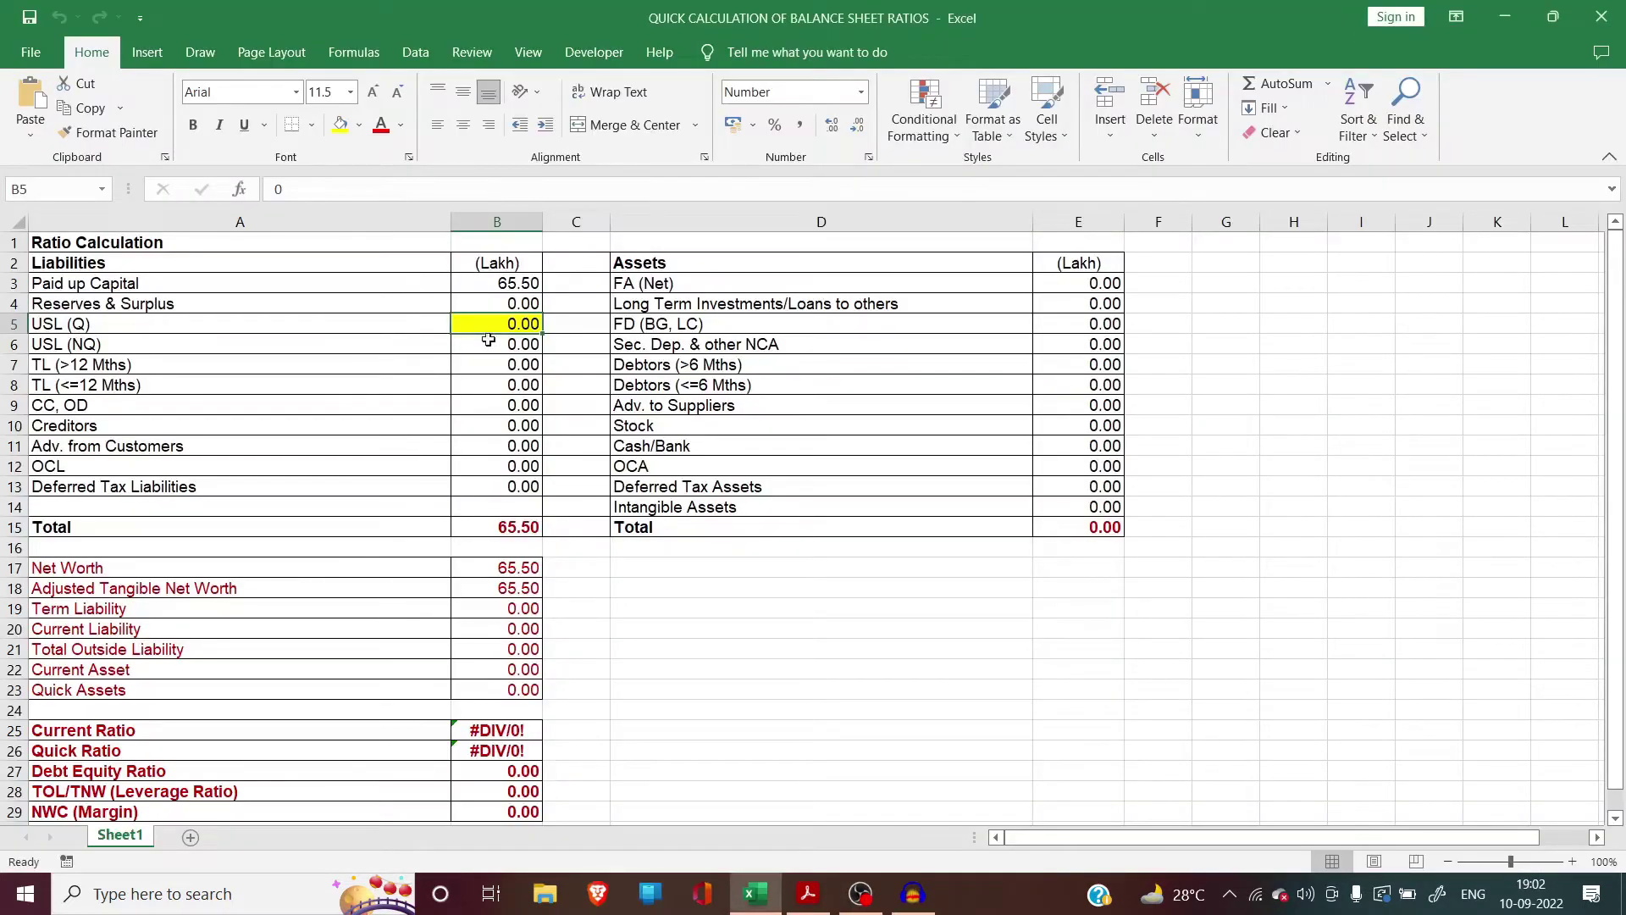
double_click(461, 324)
type("65.5")
key("Return")
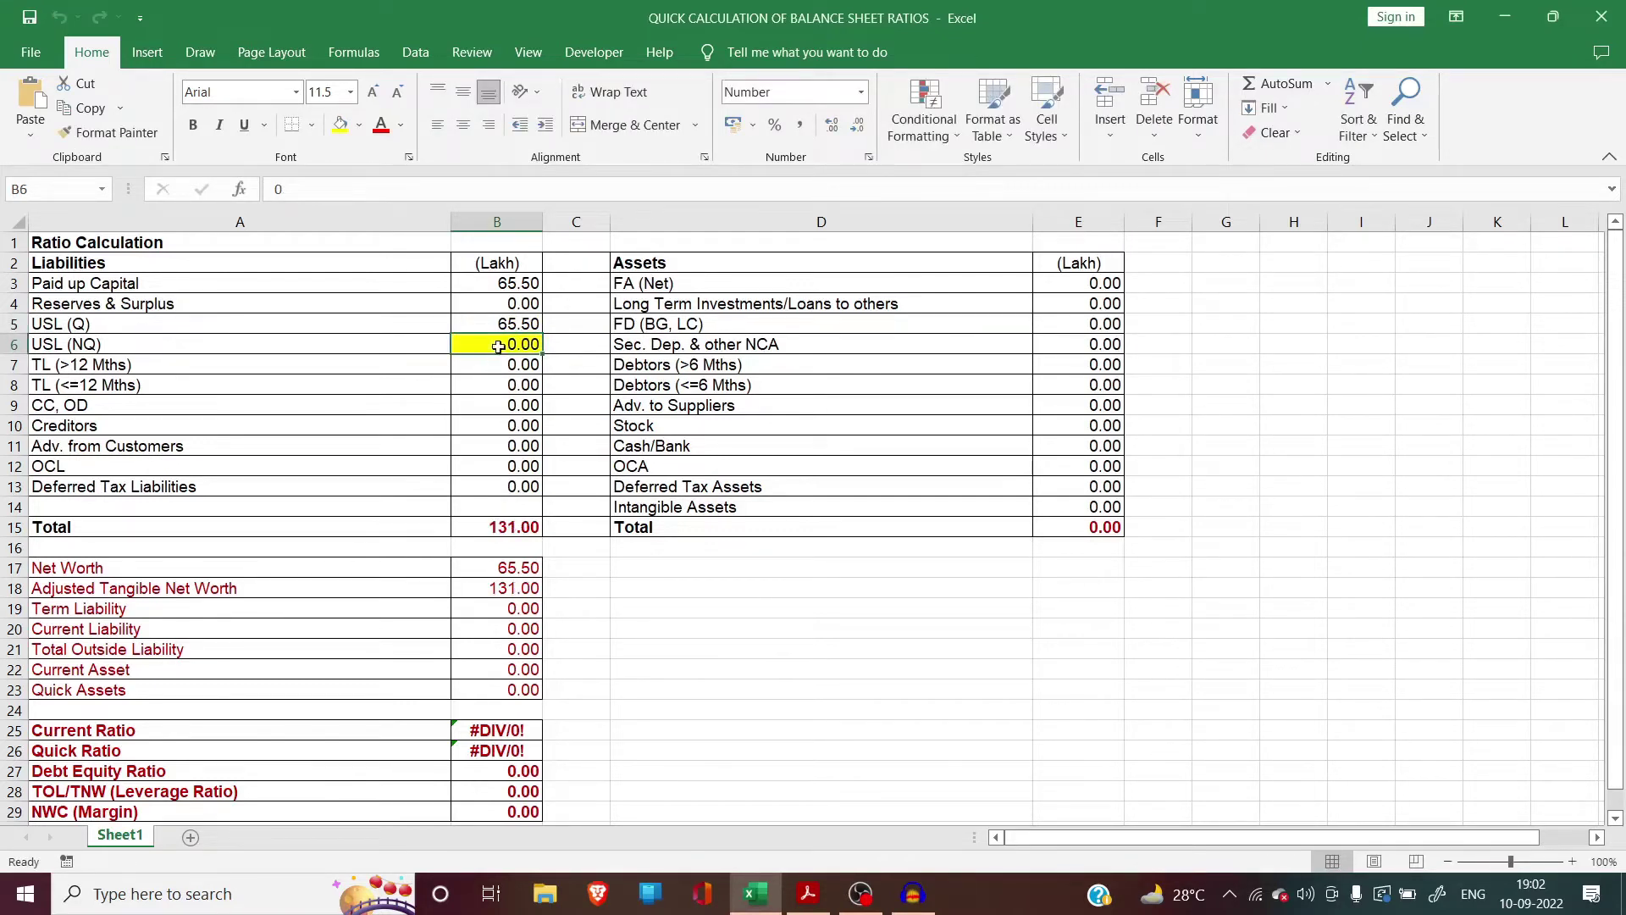
Step: Recheck the unsecured loan in the balance sheet PDF and enter +66.35-65.50 for USL (NQ) in the Excel ratio sheet
key("alt+Tab")
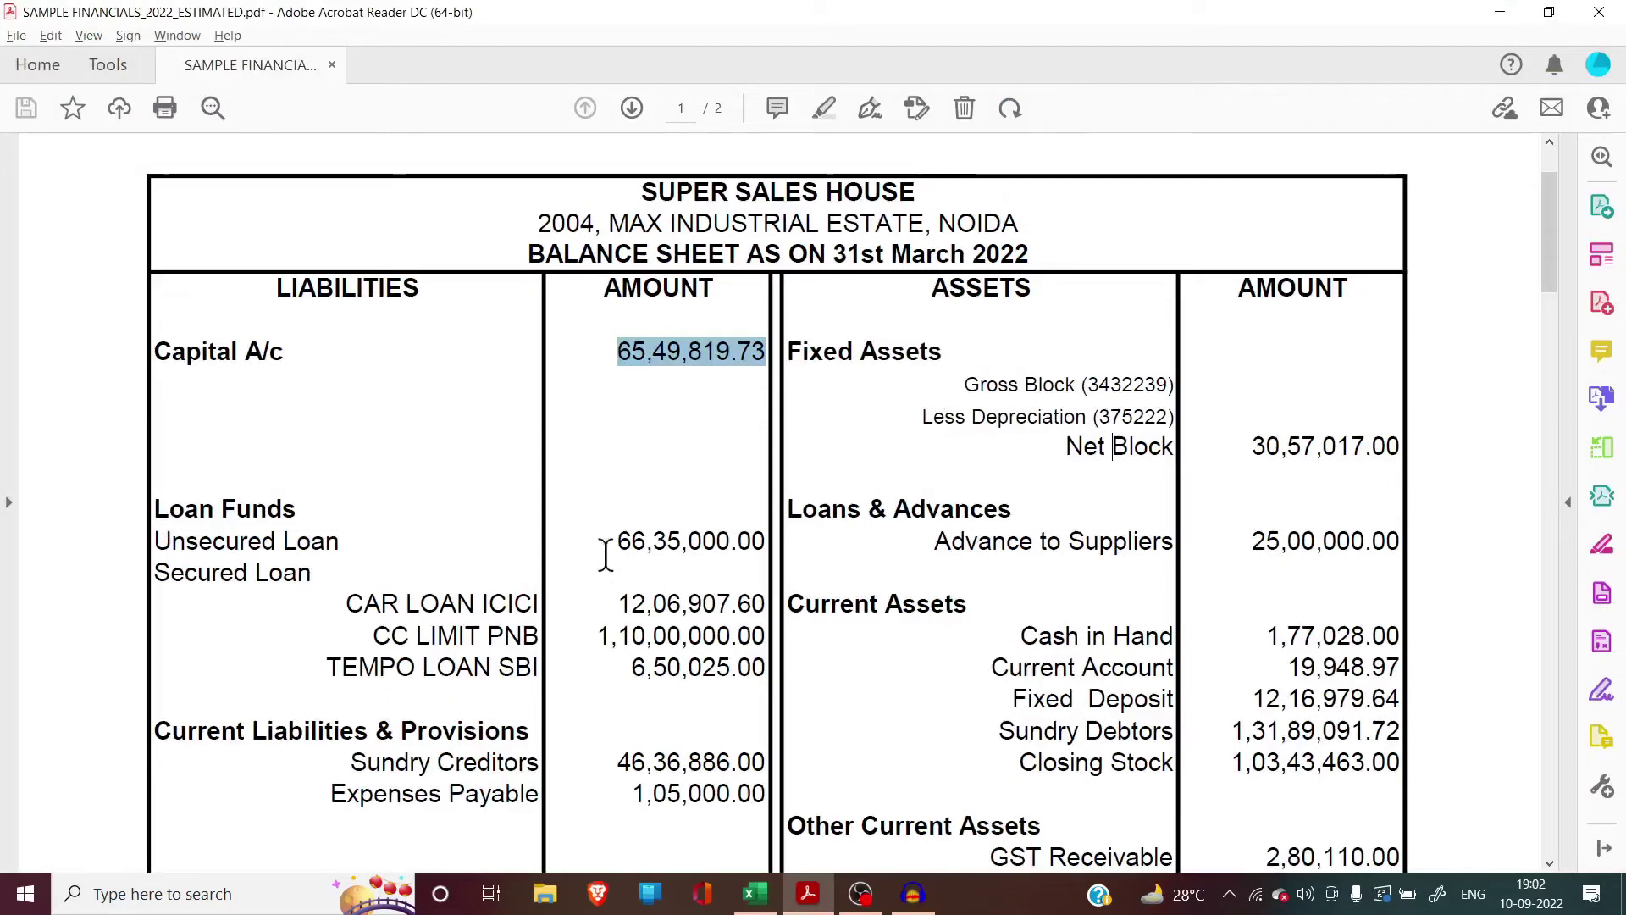
left_click_drag(610, 540, 765, 549)
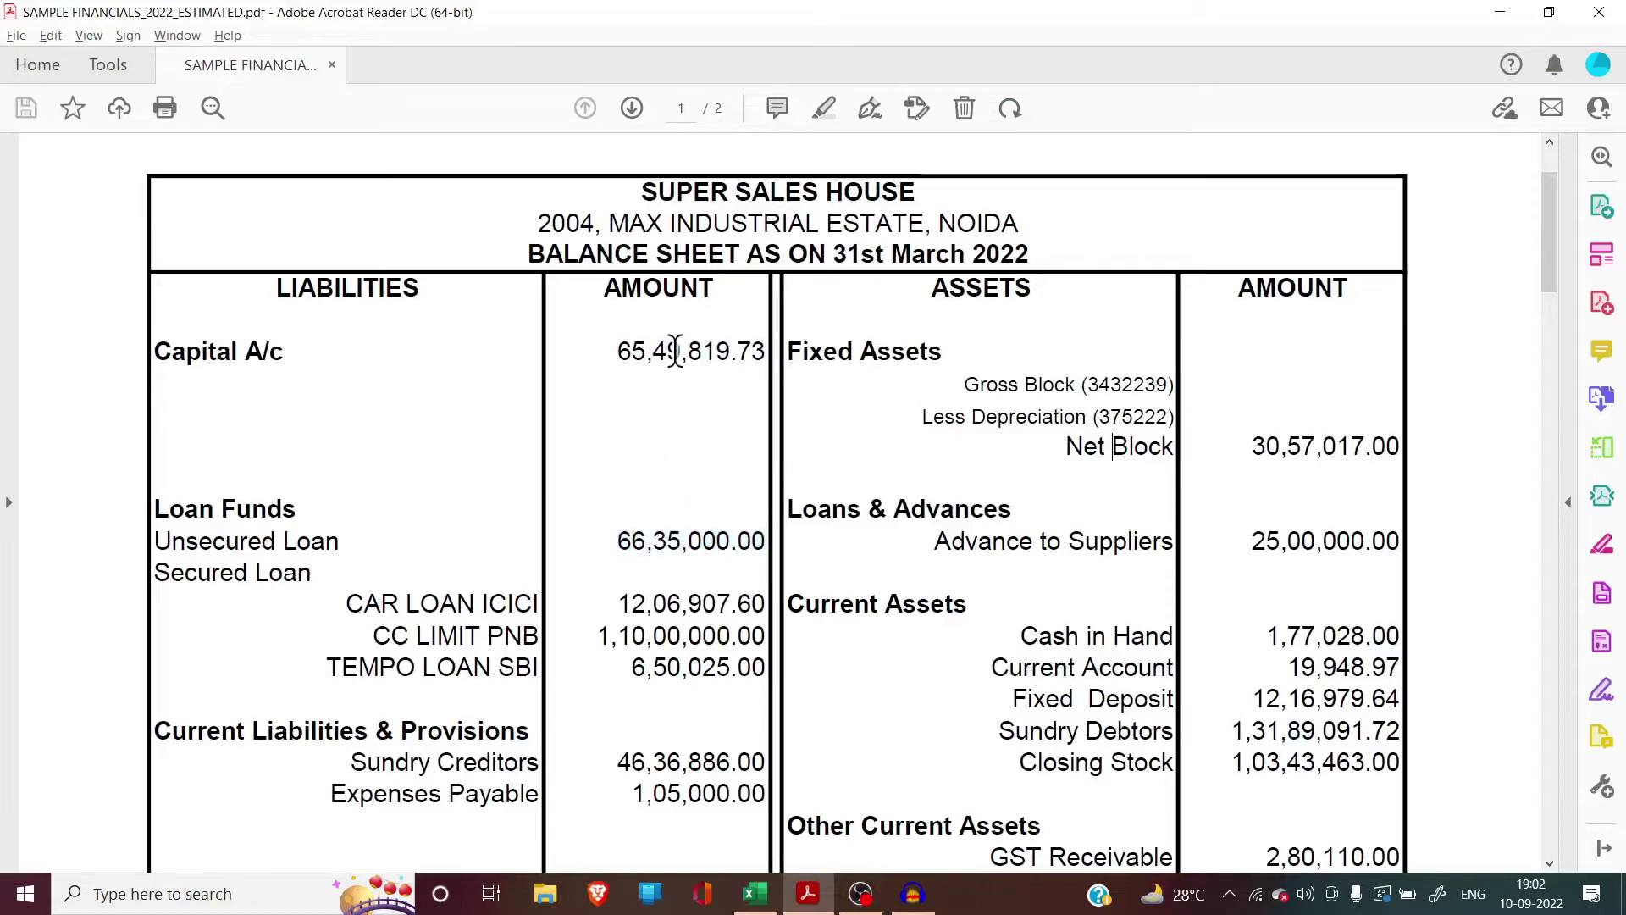
key("alt+Tab")
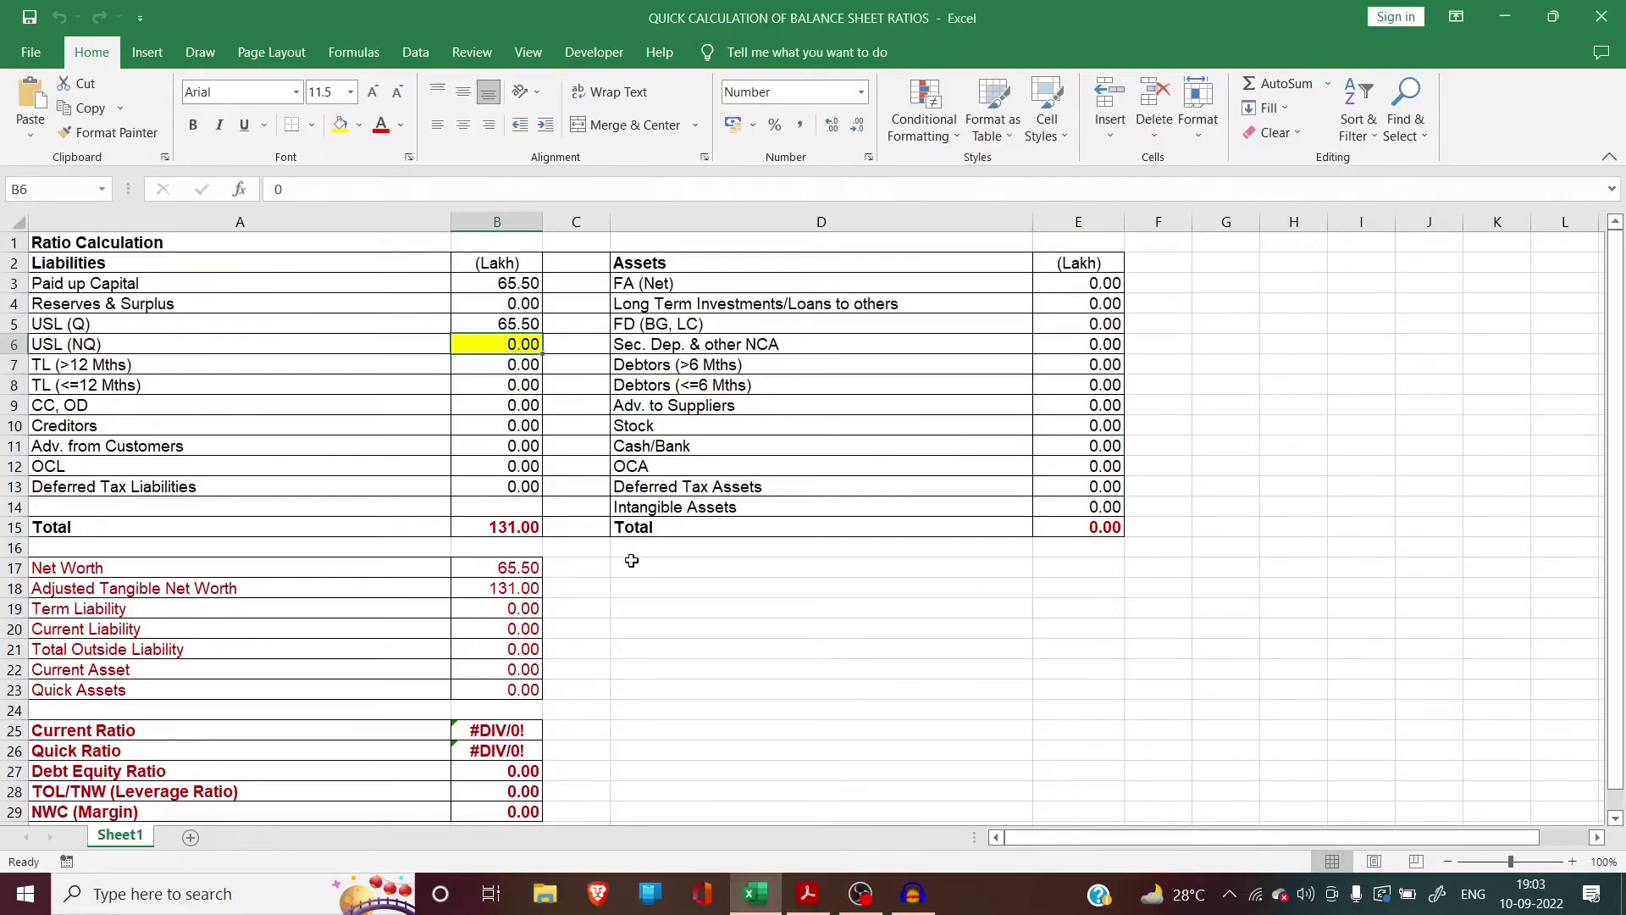
type("+")
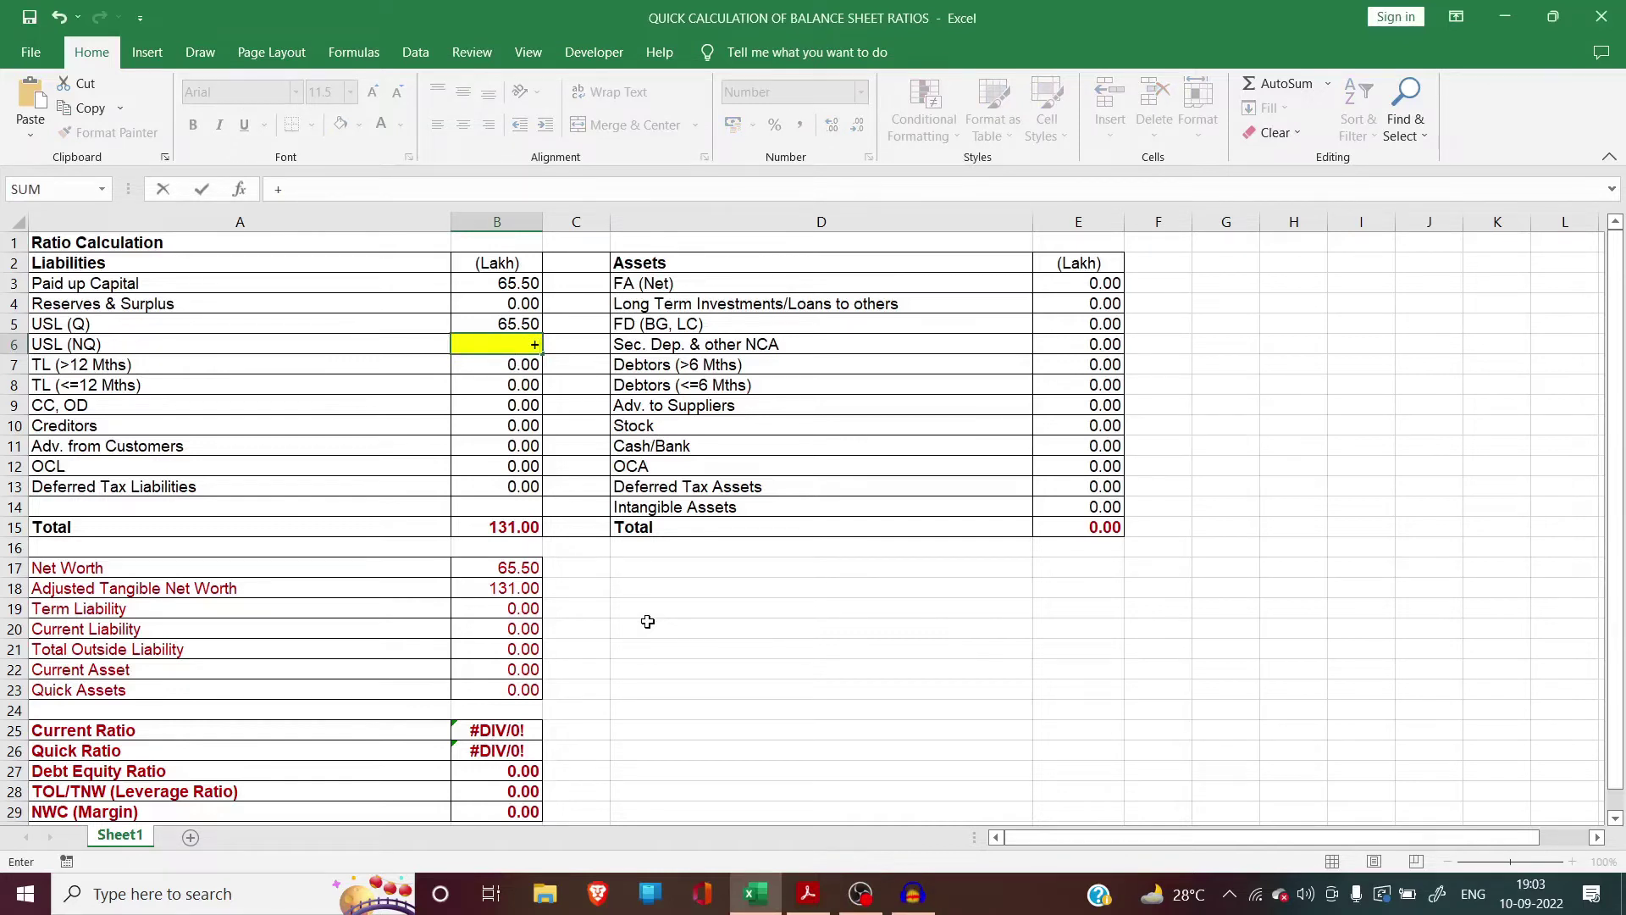
key("alt+Tab")
key("alt+Tab")
type("66.35-65.50")
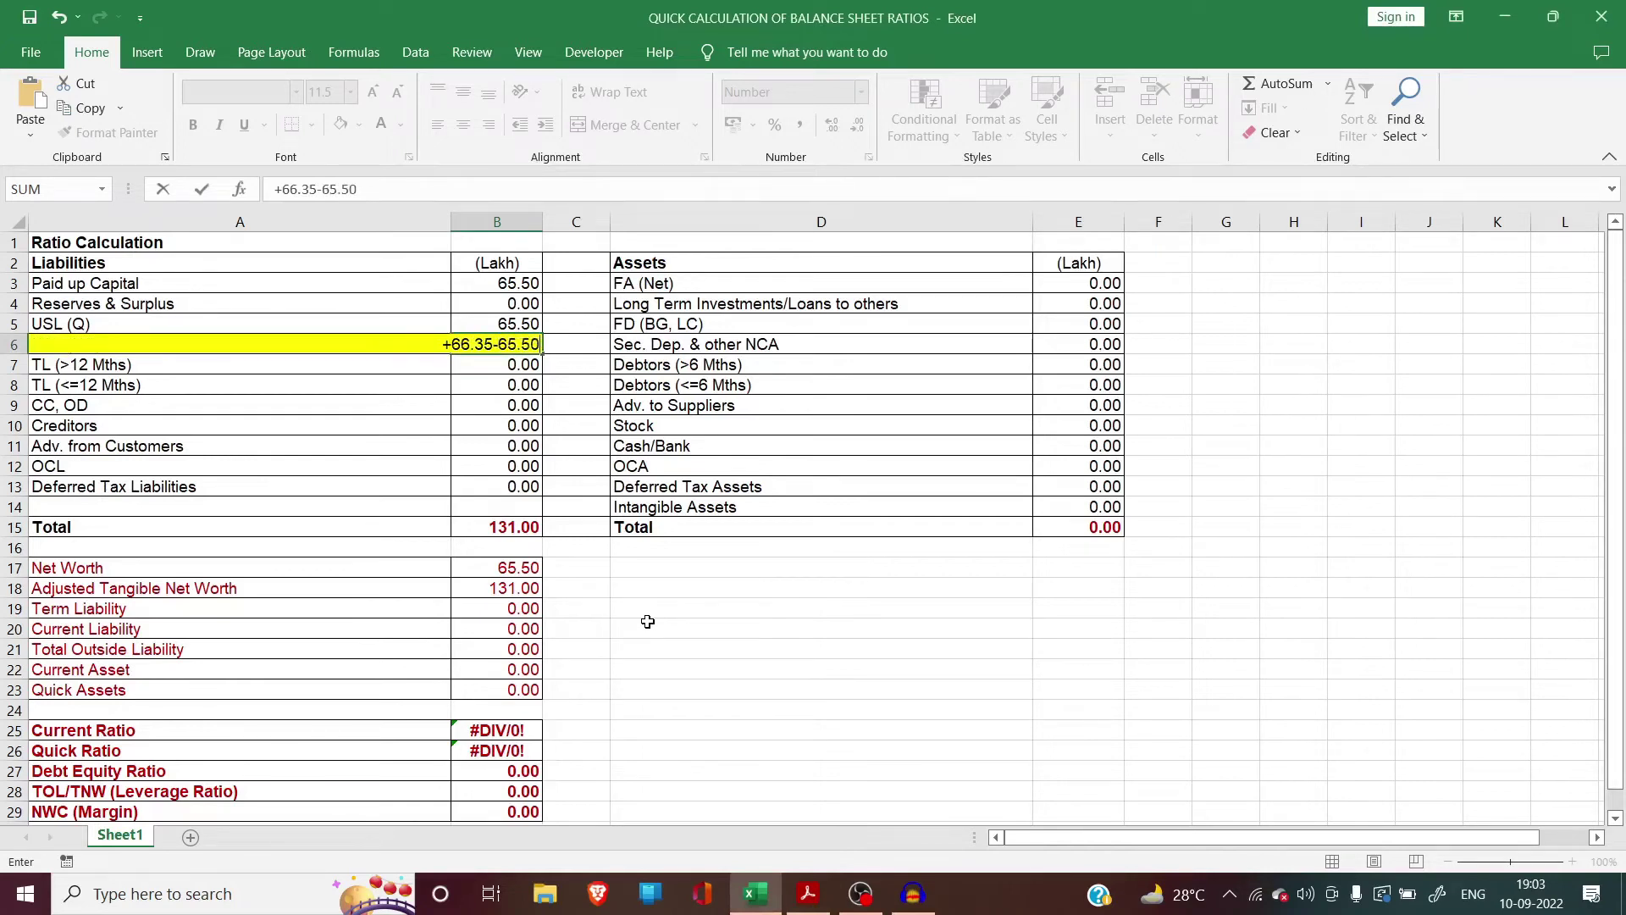
key("Return")
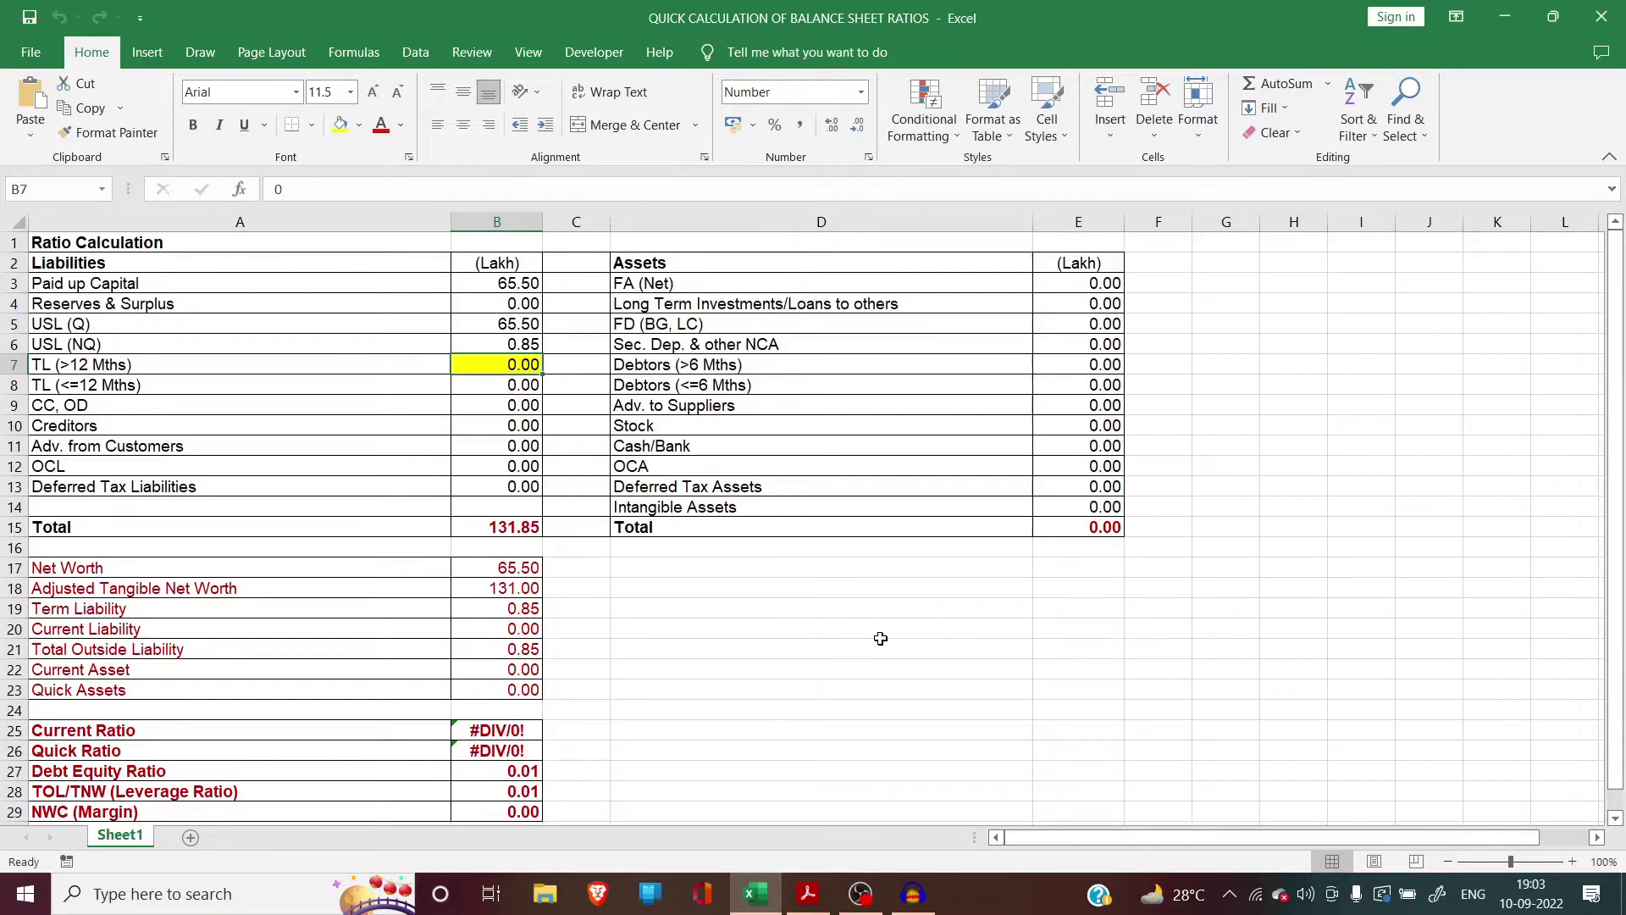
Step: Review the two term loan rows, and check the car loan and tempo loan amounts in the balance sheet PDF in Acrobat Reader
left_click(309, 387)
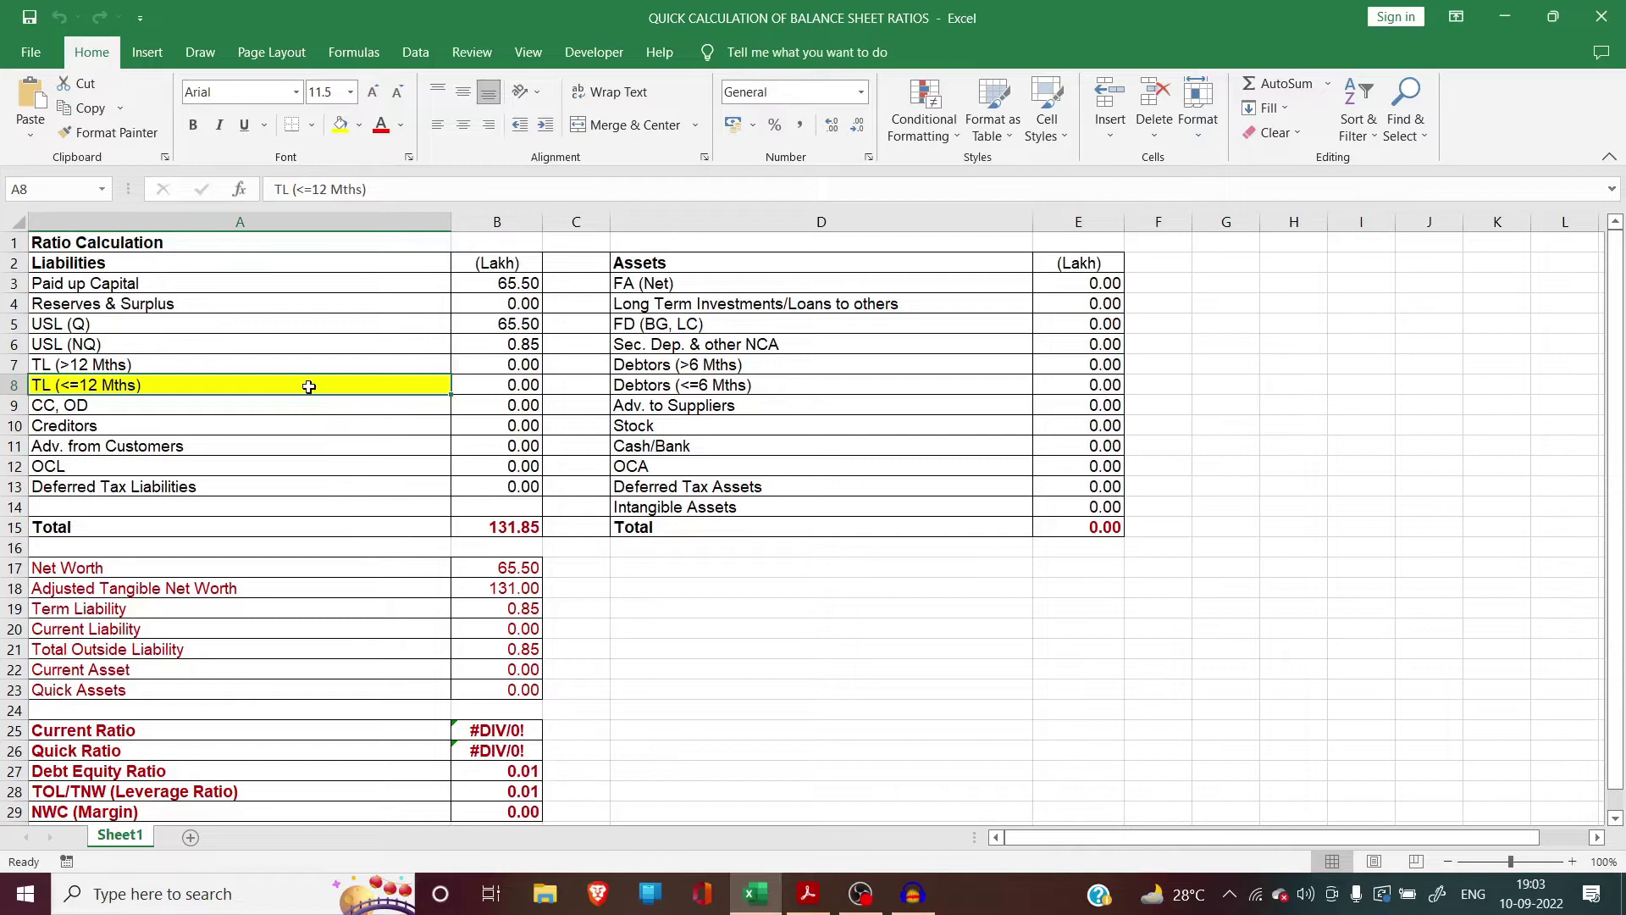
left_click(491, 382)
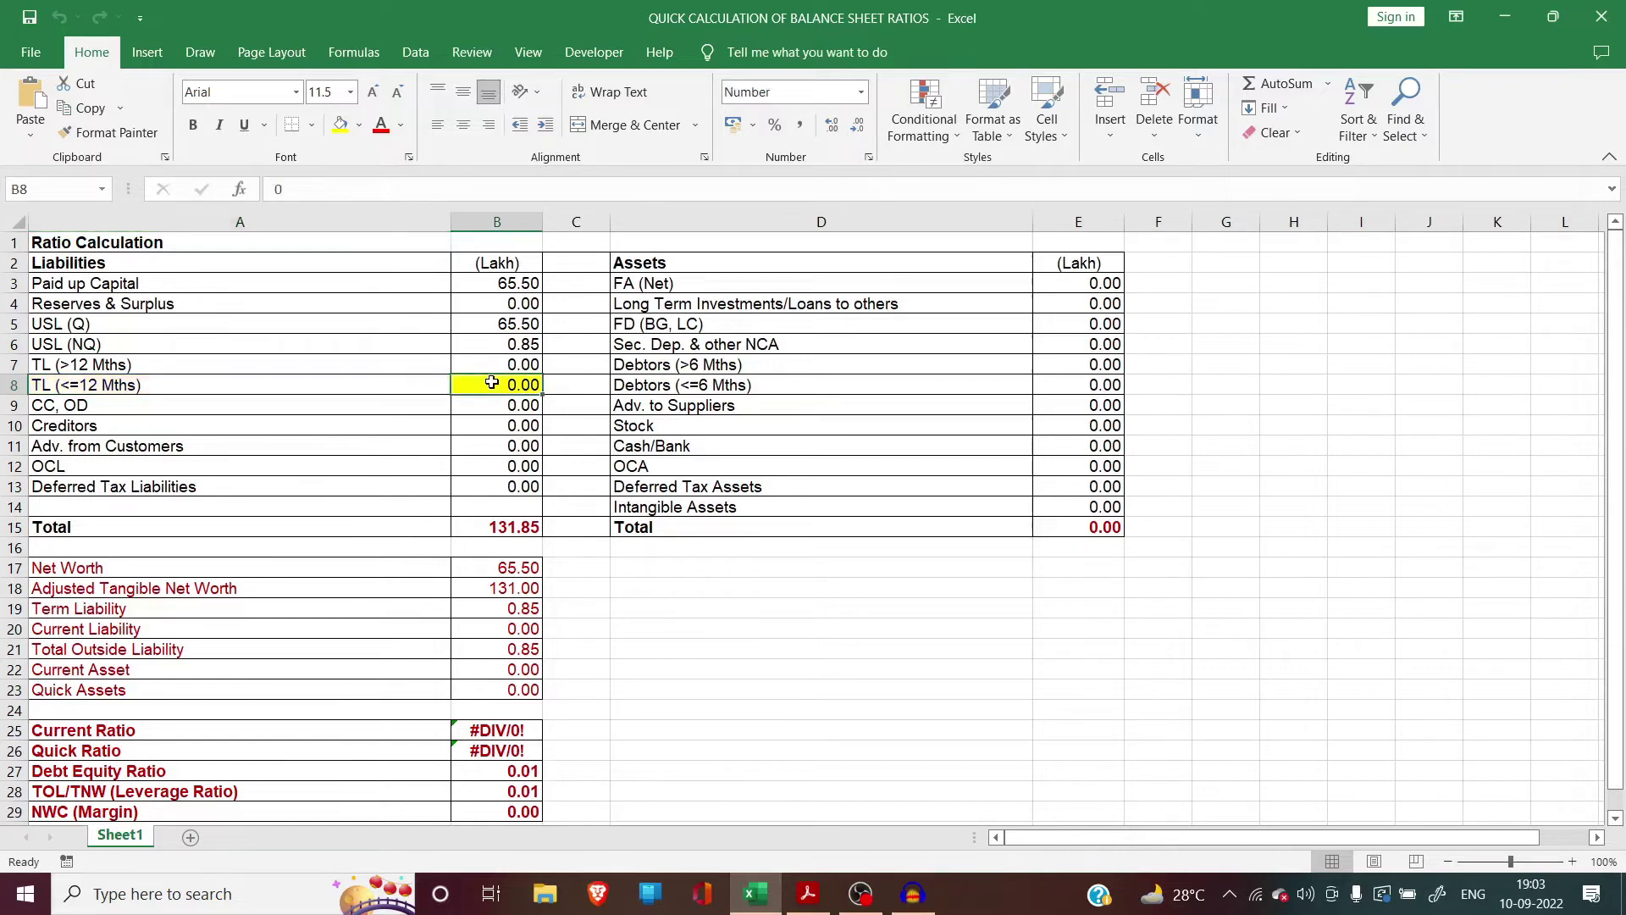
left_click(488, 357)
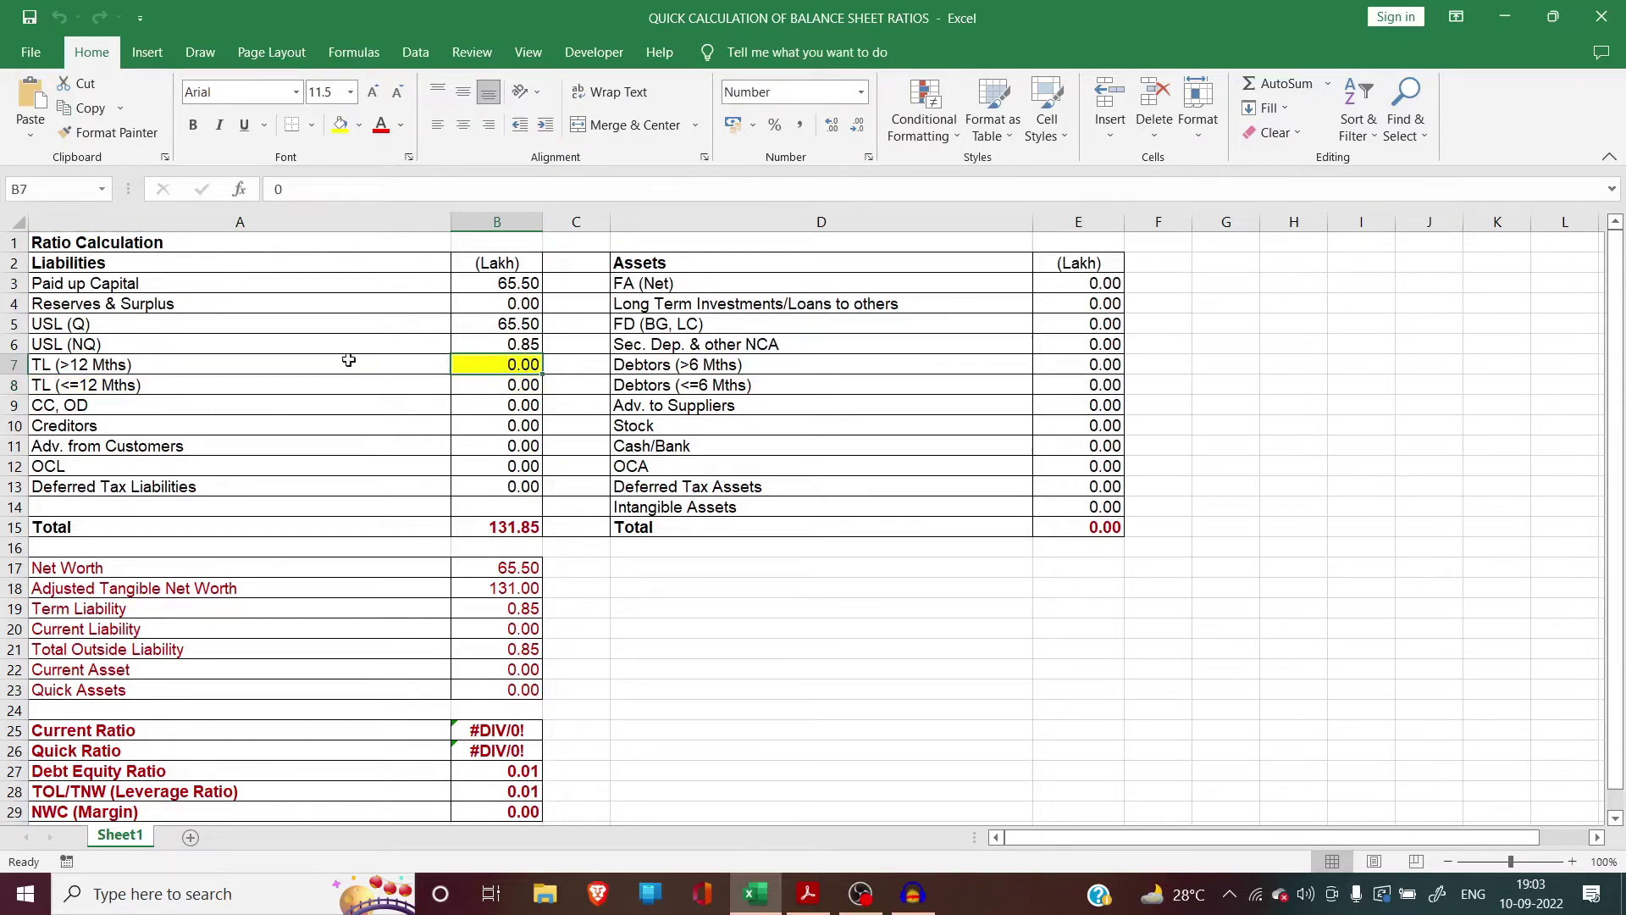
key("alt+Tab")
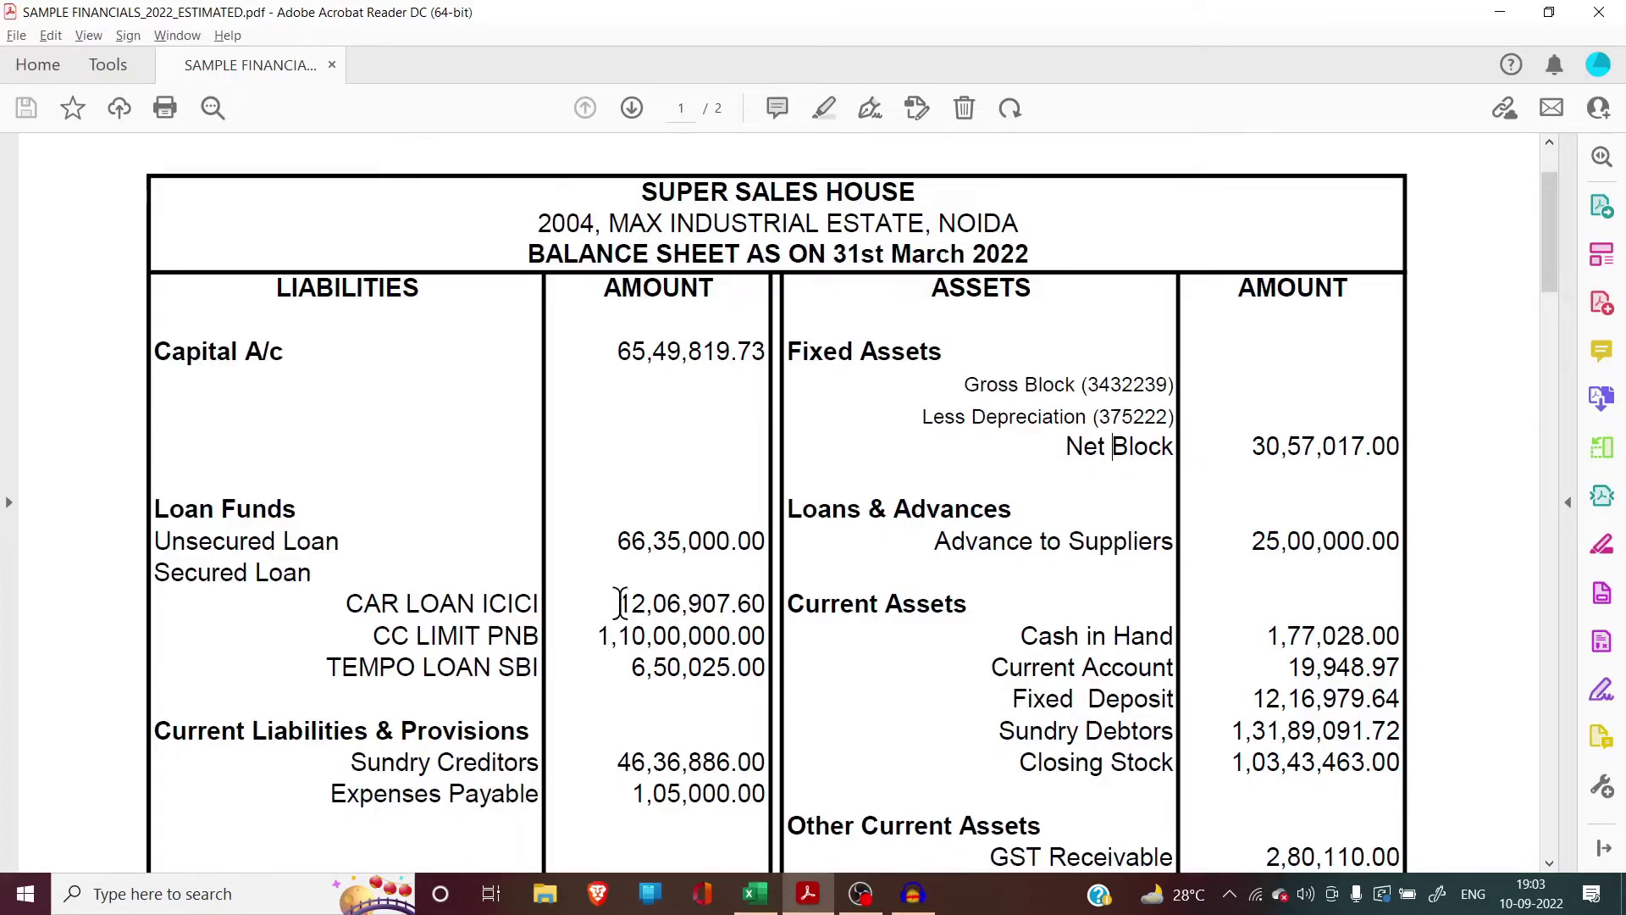
left_click_drag(620, 603, 767, 603)
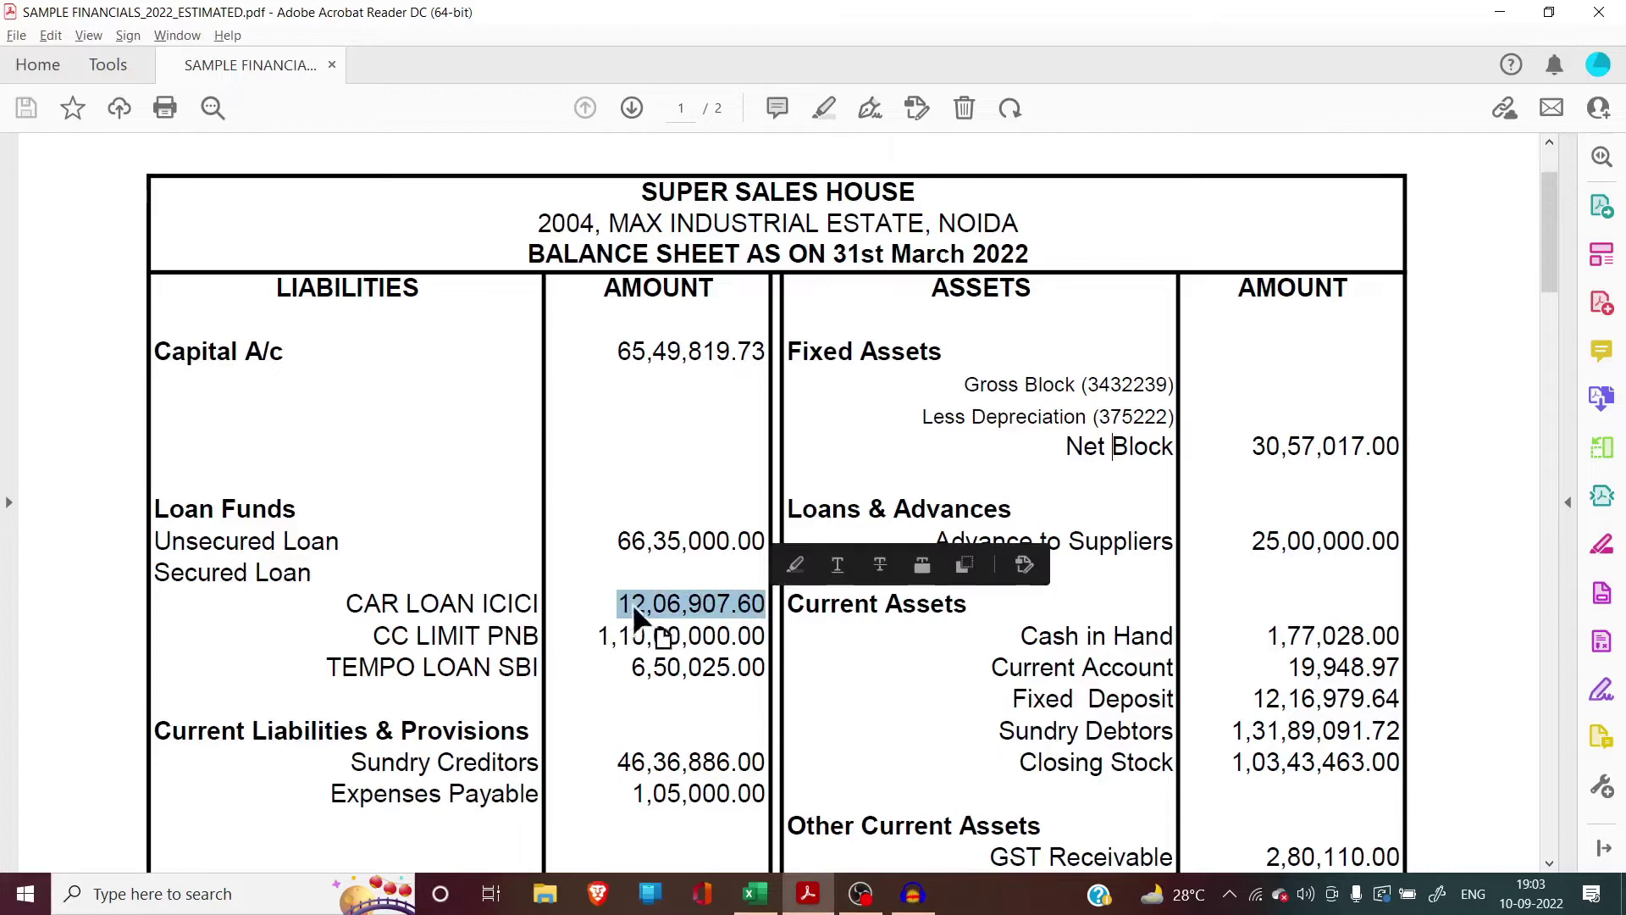
left_click(596, 598)
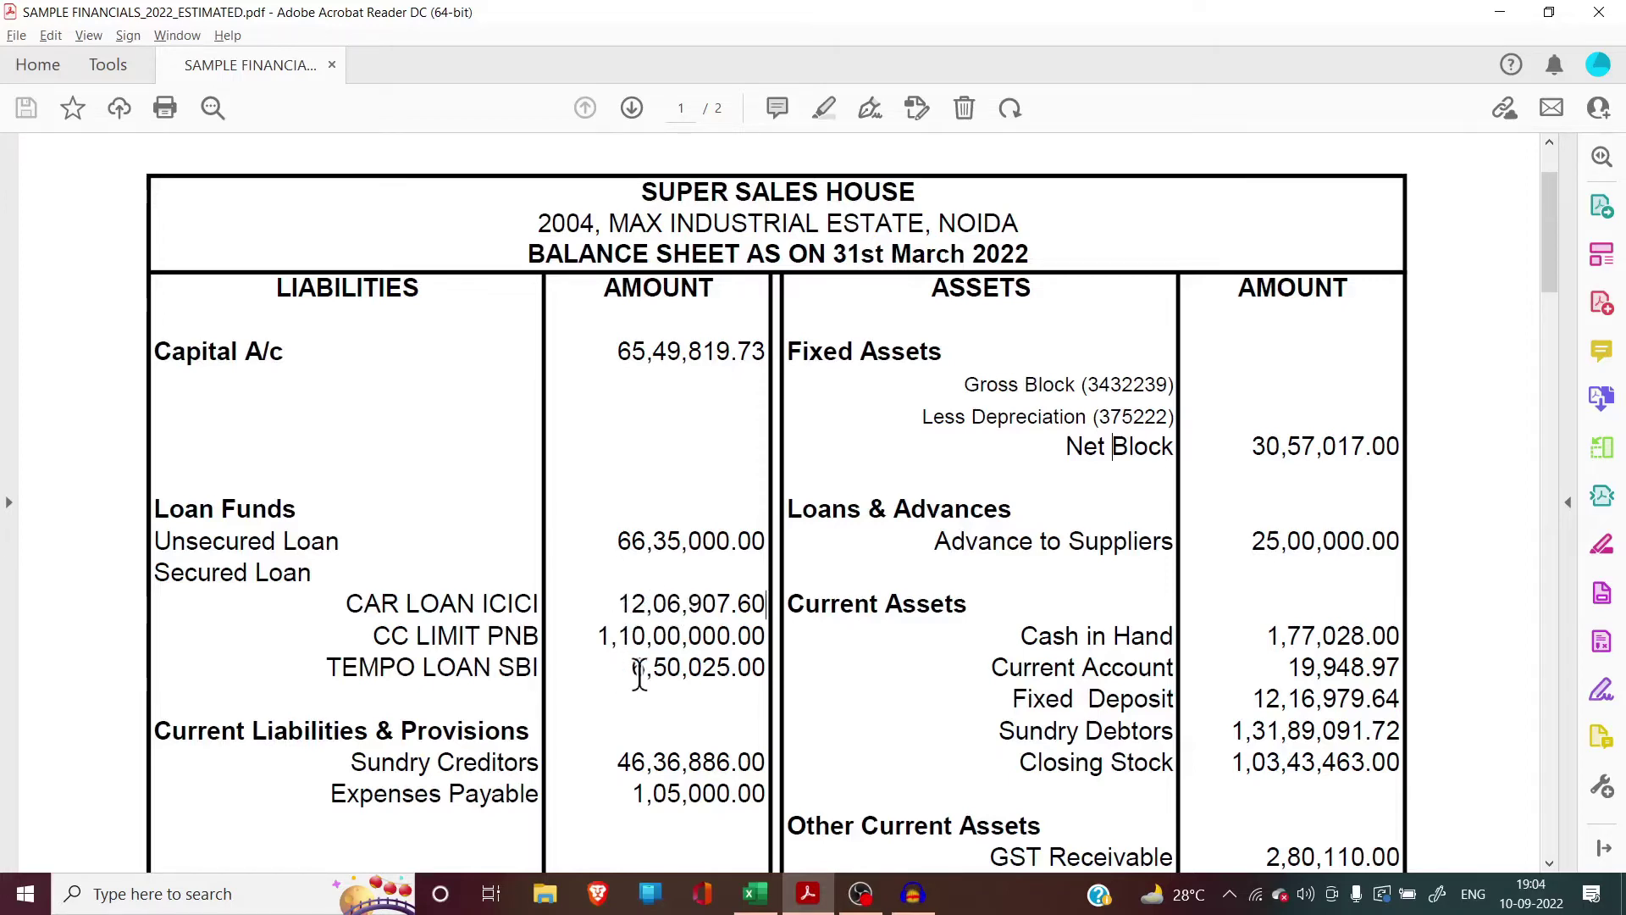
Step: Return to the Excel ratio sheet and enter +12.07+6.5 for TL (>12 Mths), rechecking the tempo loan in the PDF
key("alt+Tab")
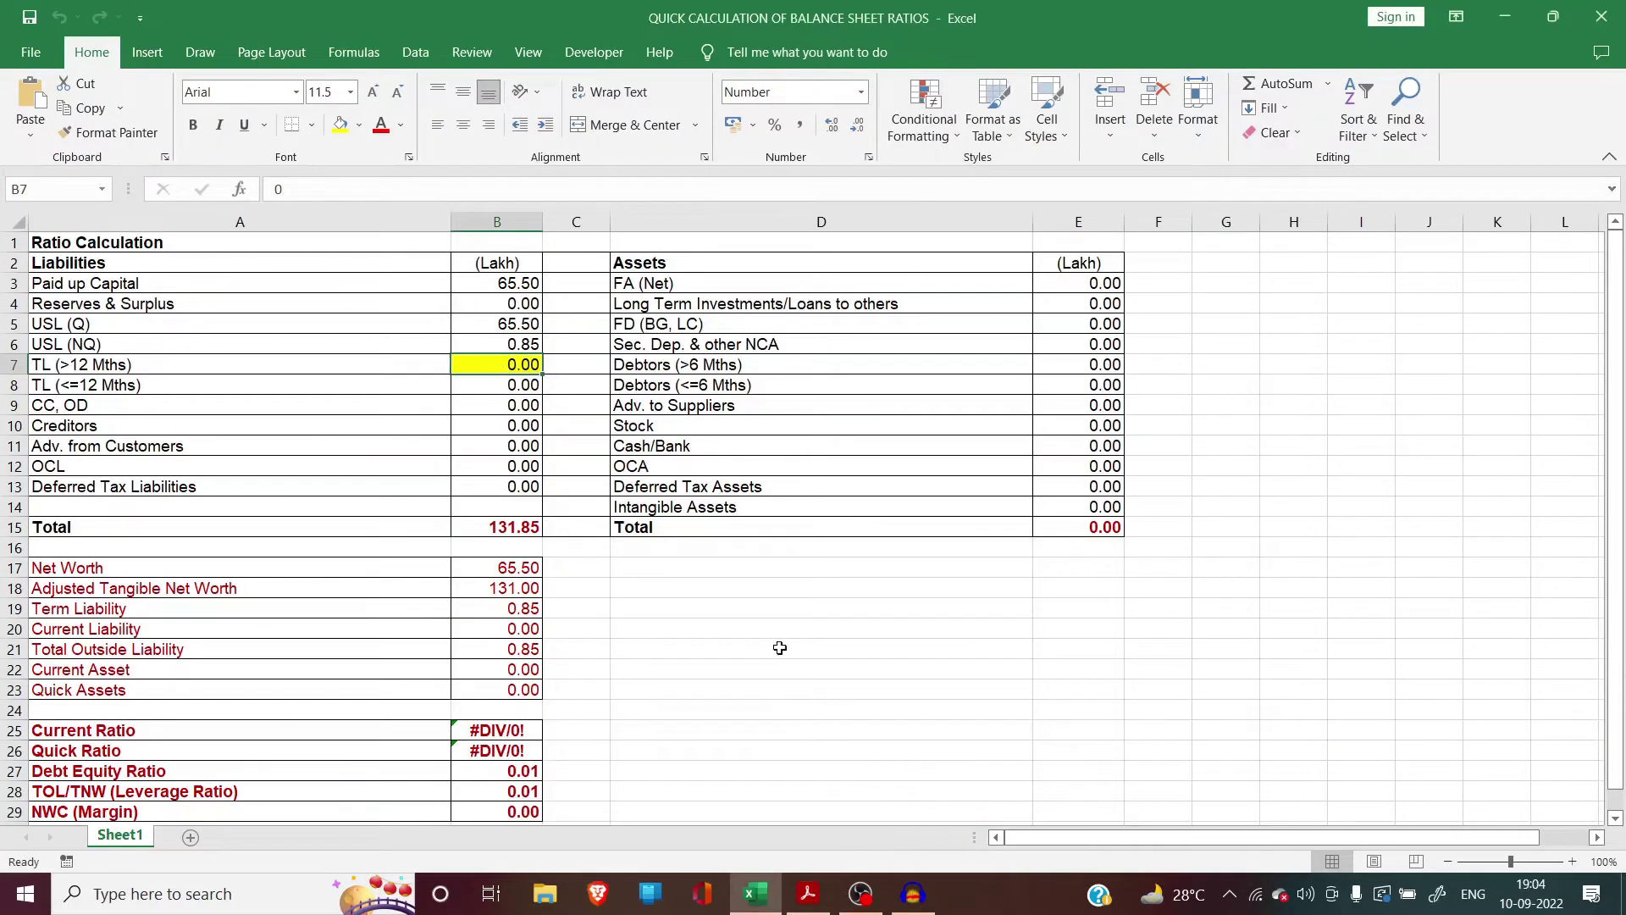
type("+12.07+")
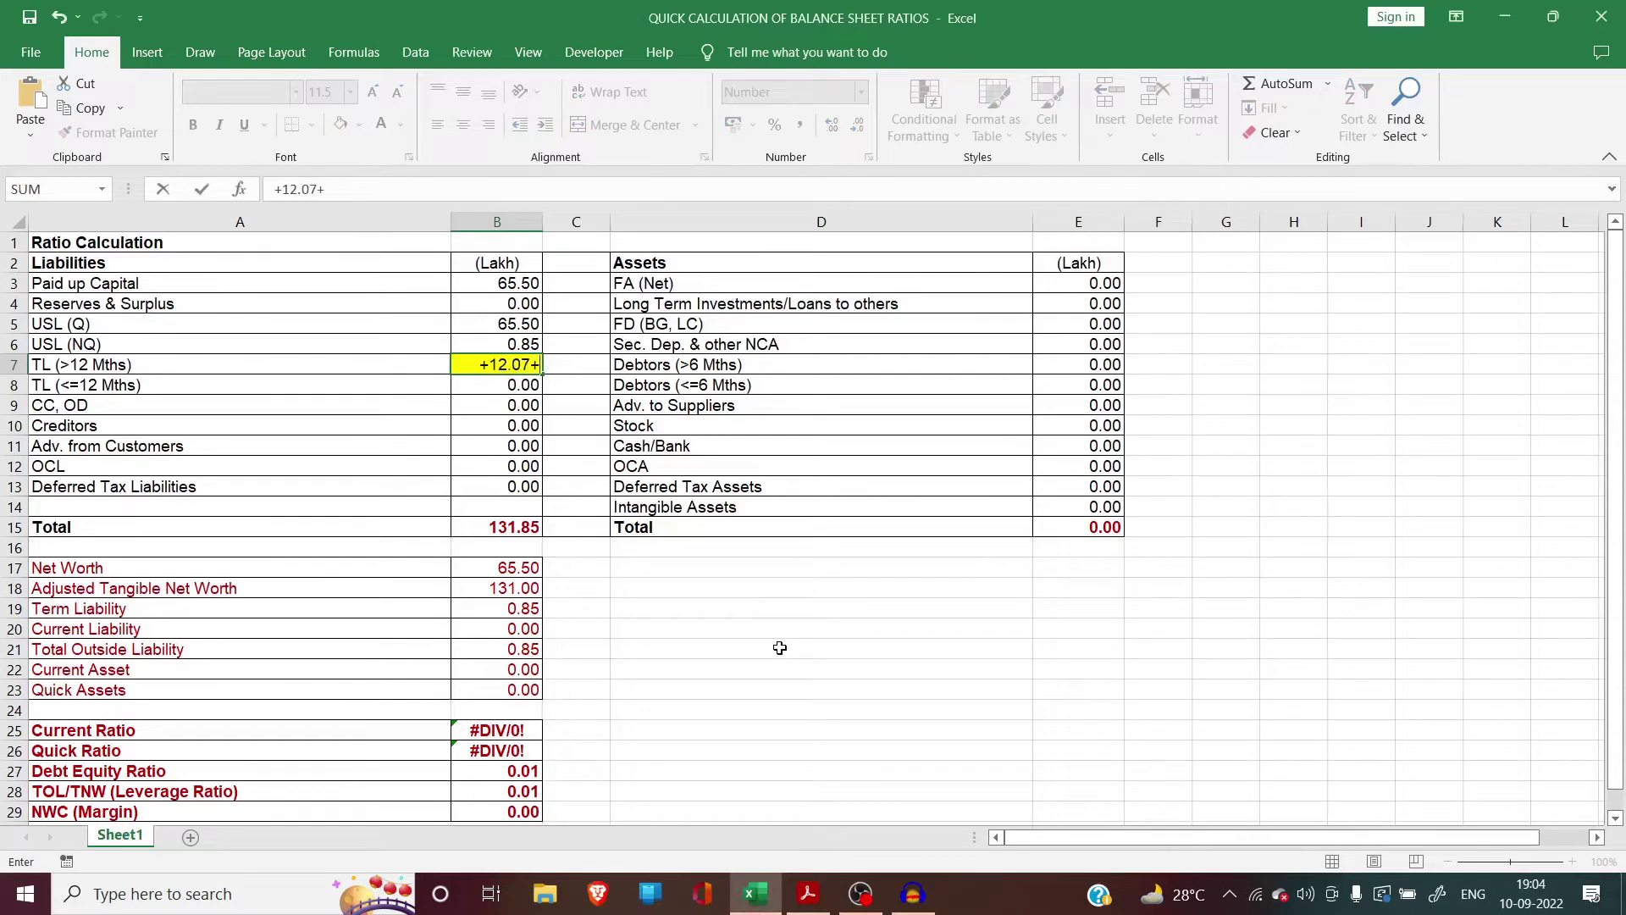
key("alt+Tab")
key("alt+Tab")
type("6.5")
key("Return")
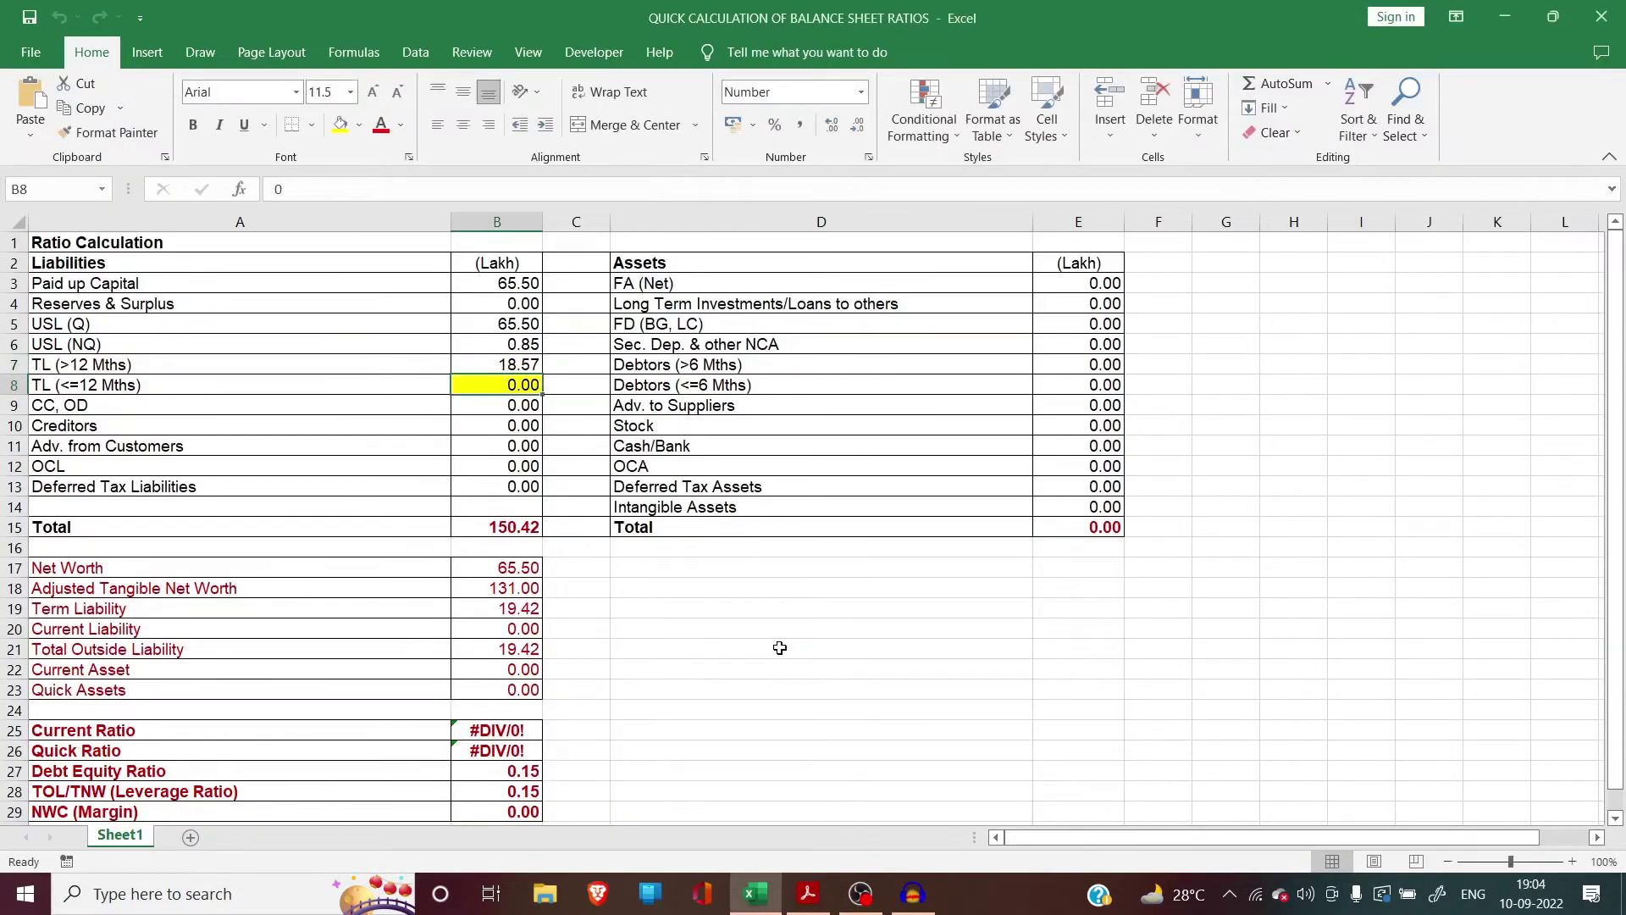
Step: Set TL (<=12 Mths) to 2.50 lakh as the term loan portion due within twelve months
left_click(465, 359)
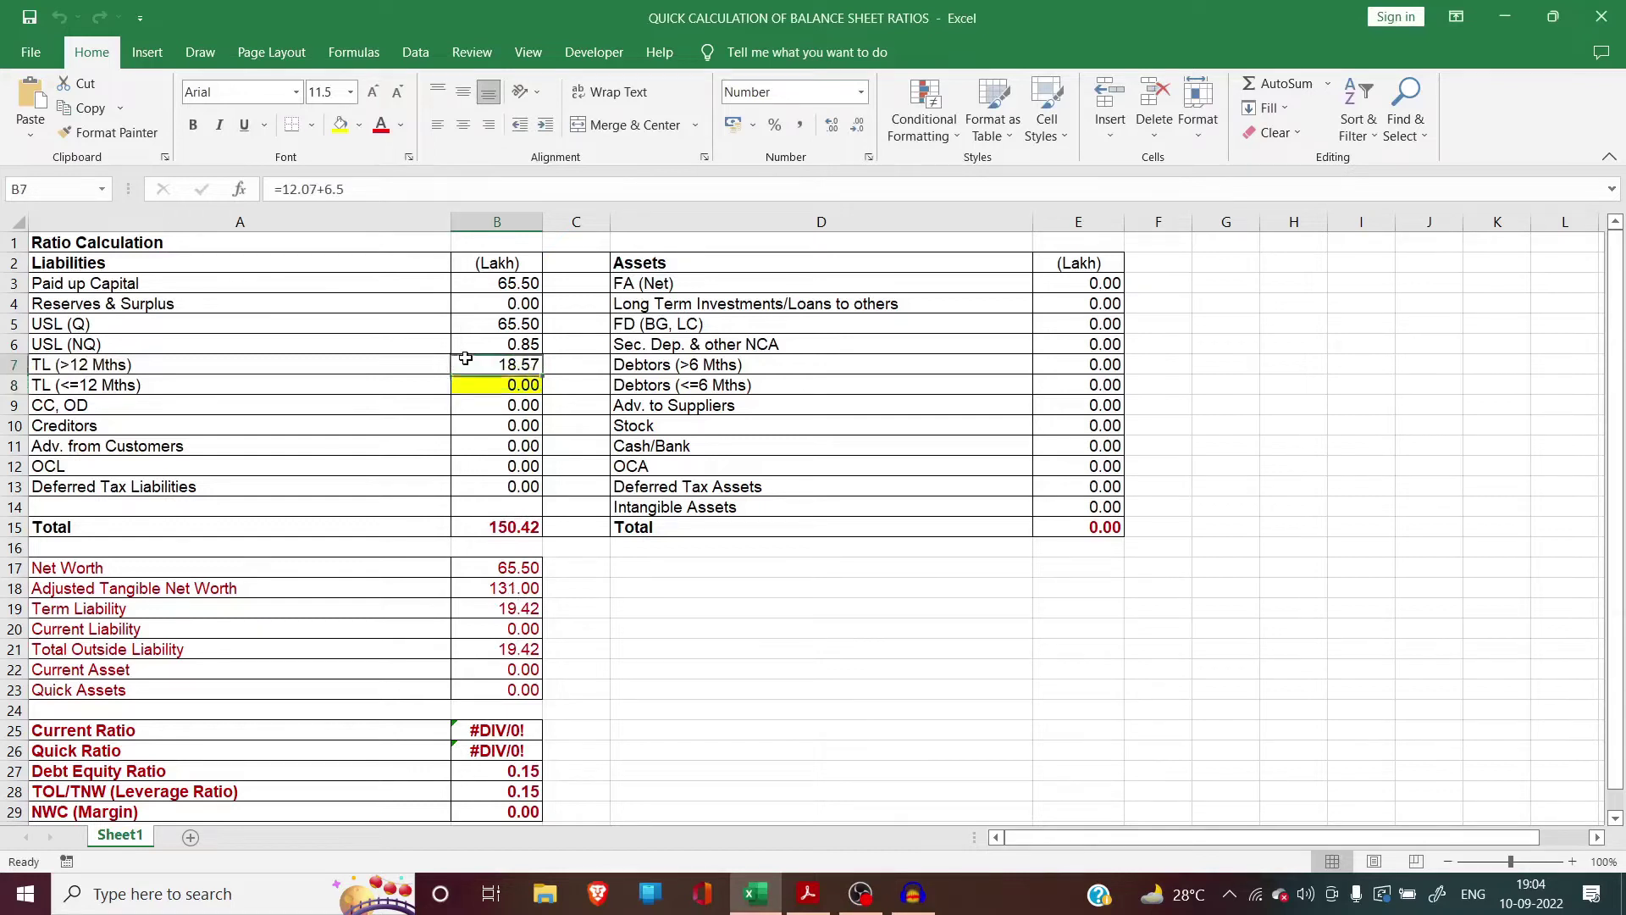
left_click(306, 380)
left_click(522, 385)
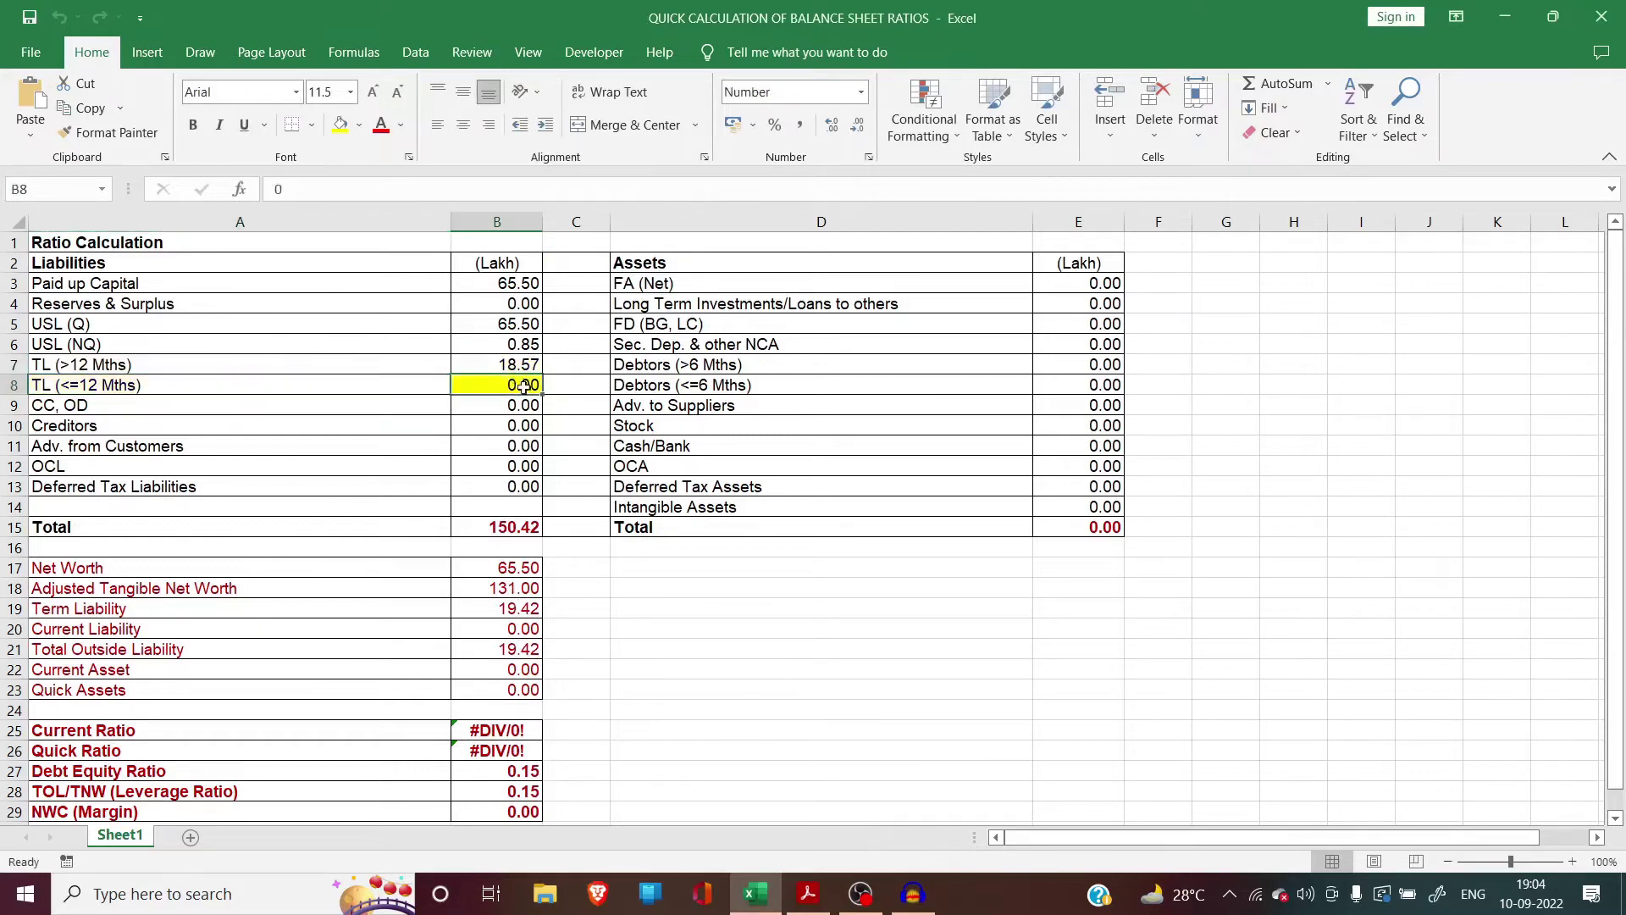
type("2.50")
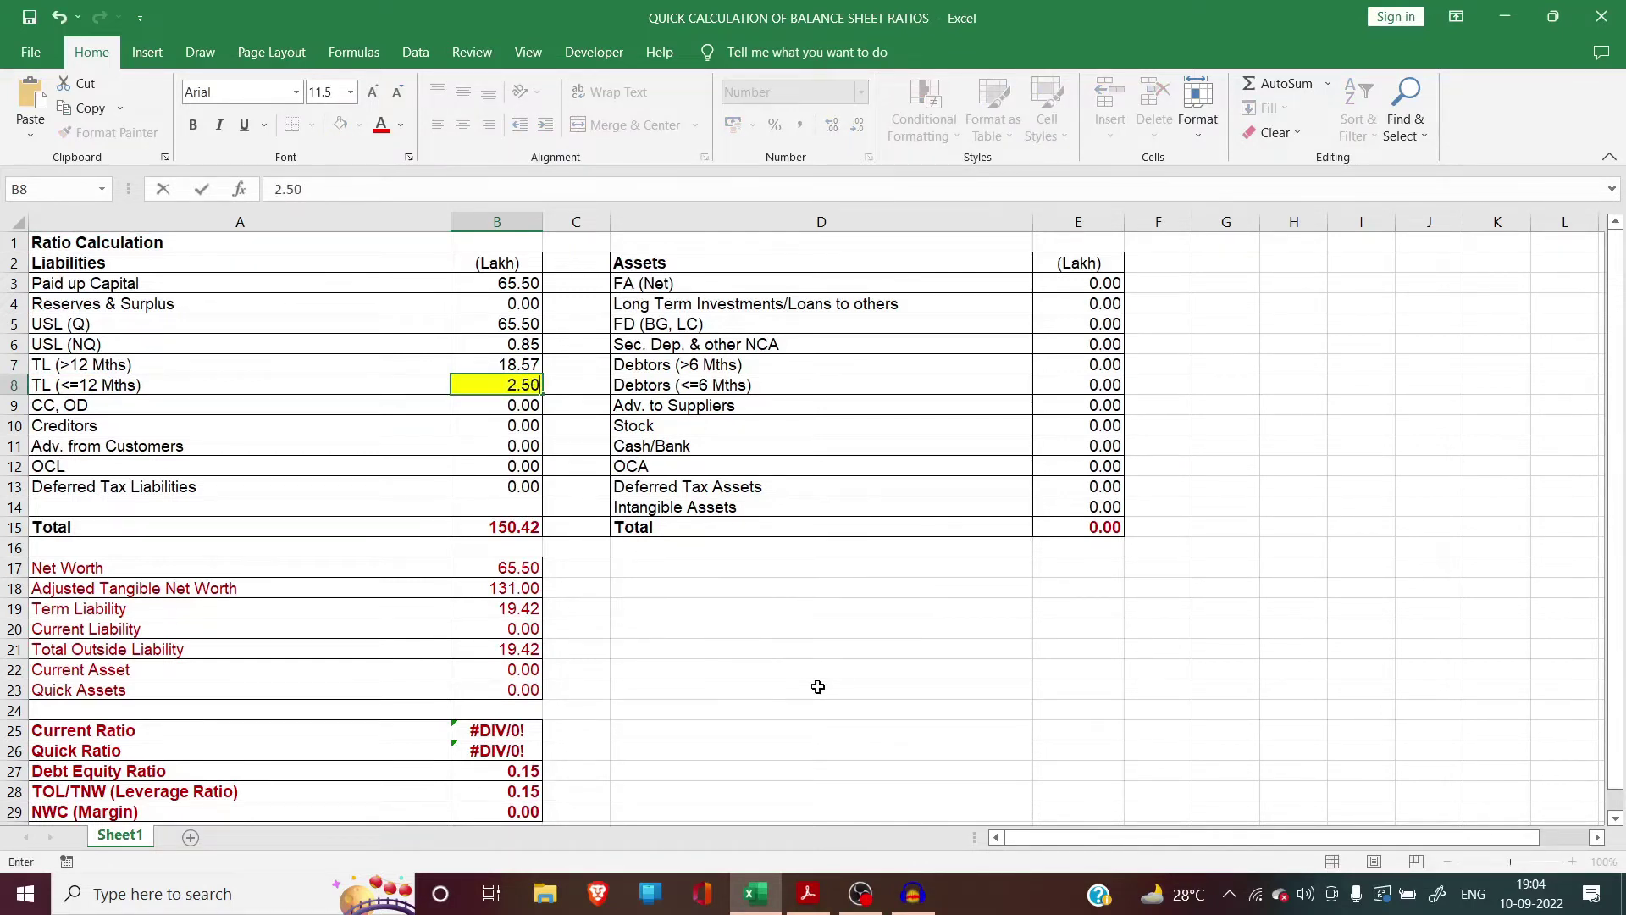
key("Return")
Step: Subtract 2.5 in the TL (>12 Mths) formula to make it =12.07+6.5-2.5, and review both term loan rows
key("Up")
key("Up")
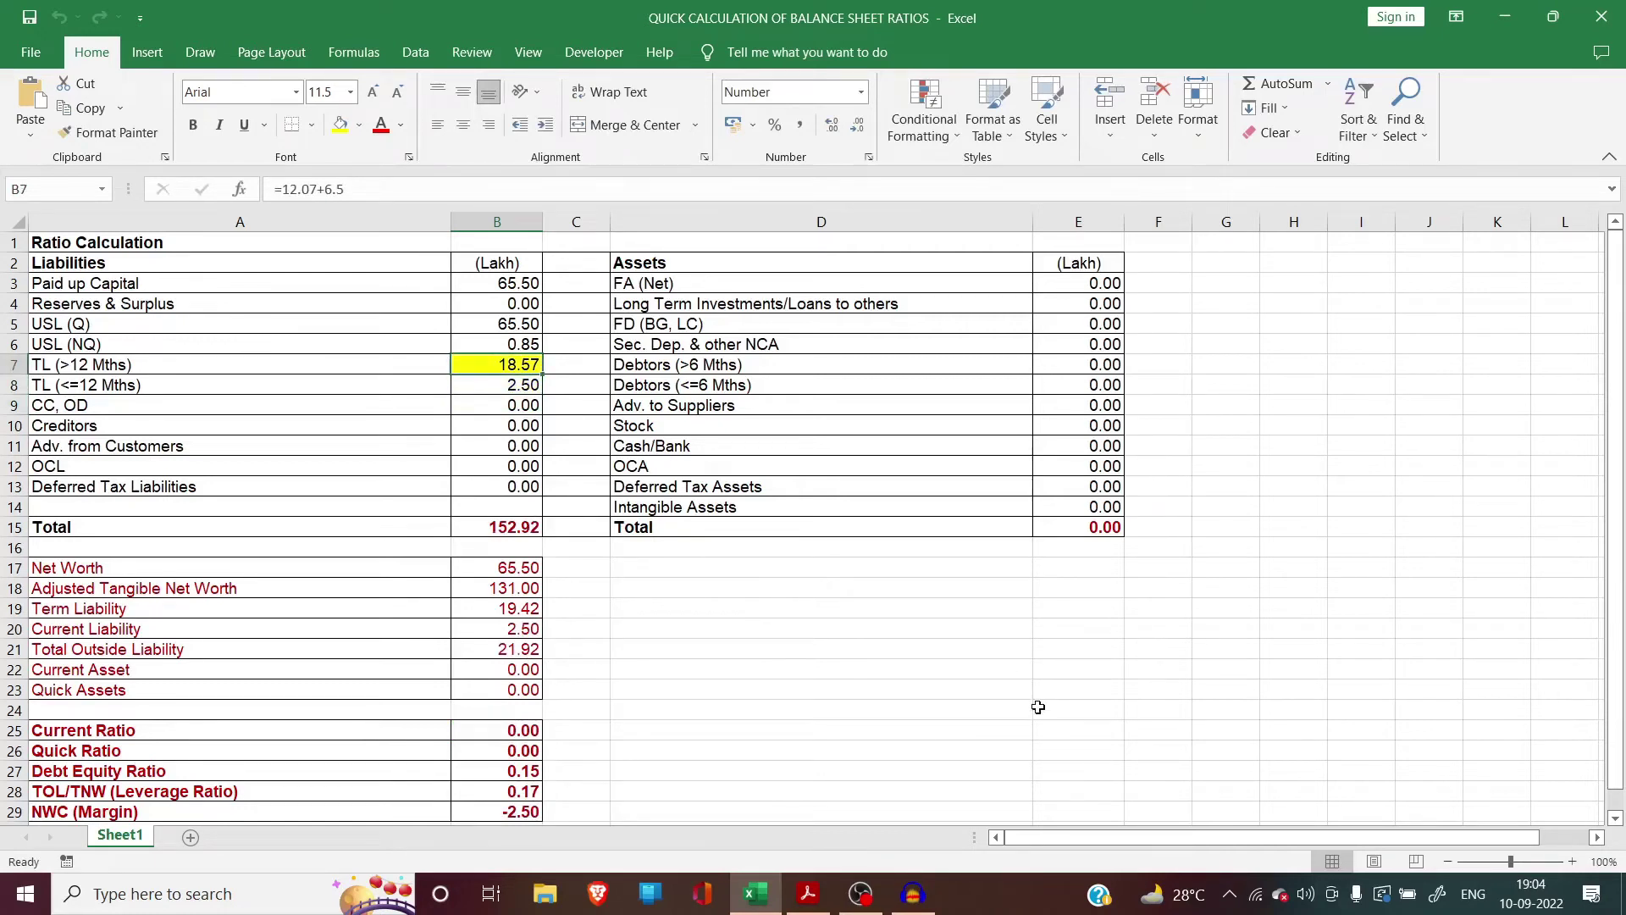
key("F2")
type("-2.")
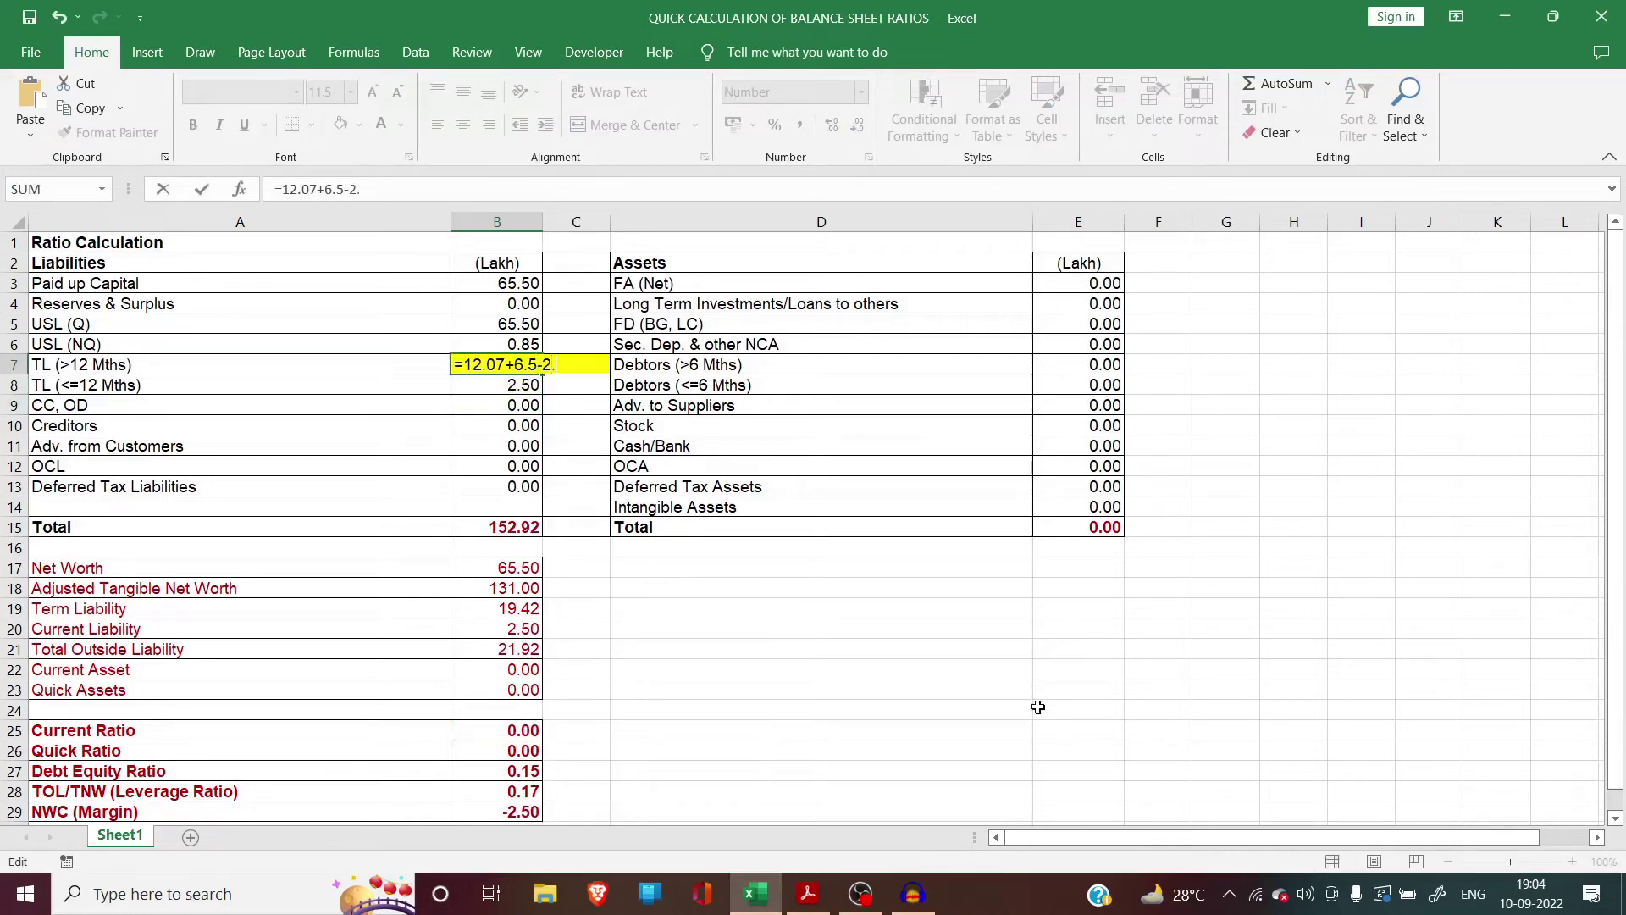
type("5")
key("Return")
left_click(455, 360)
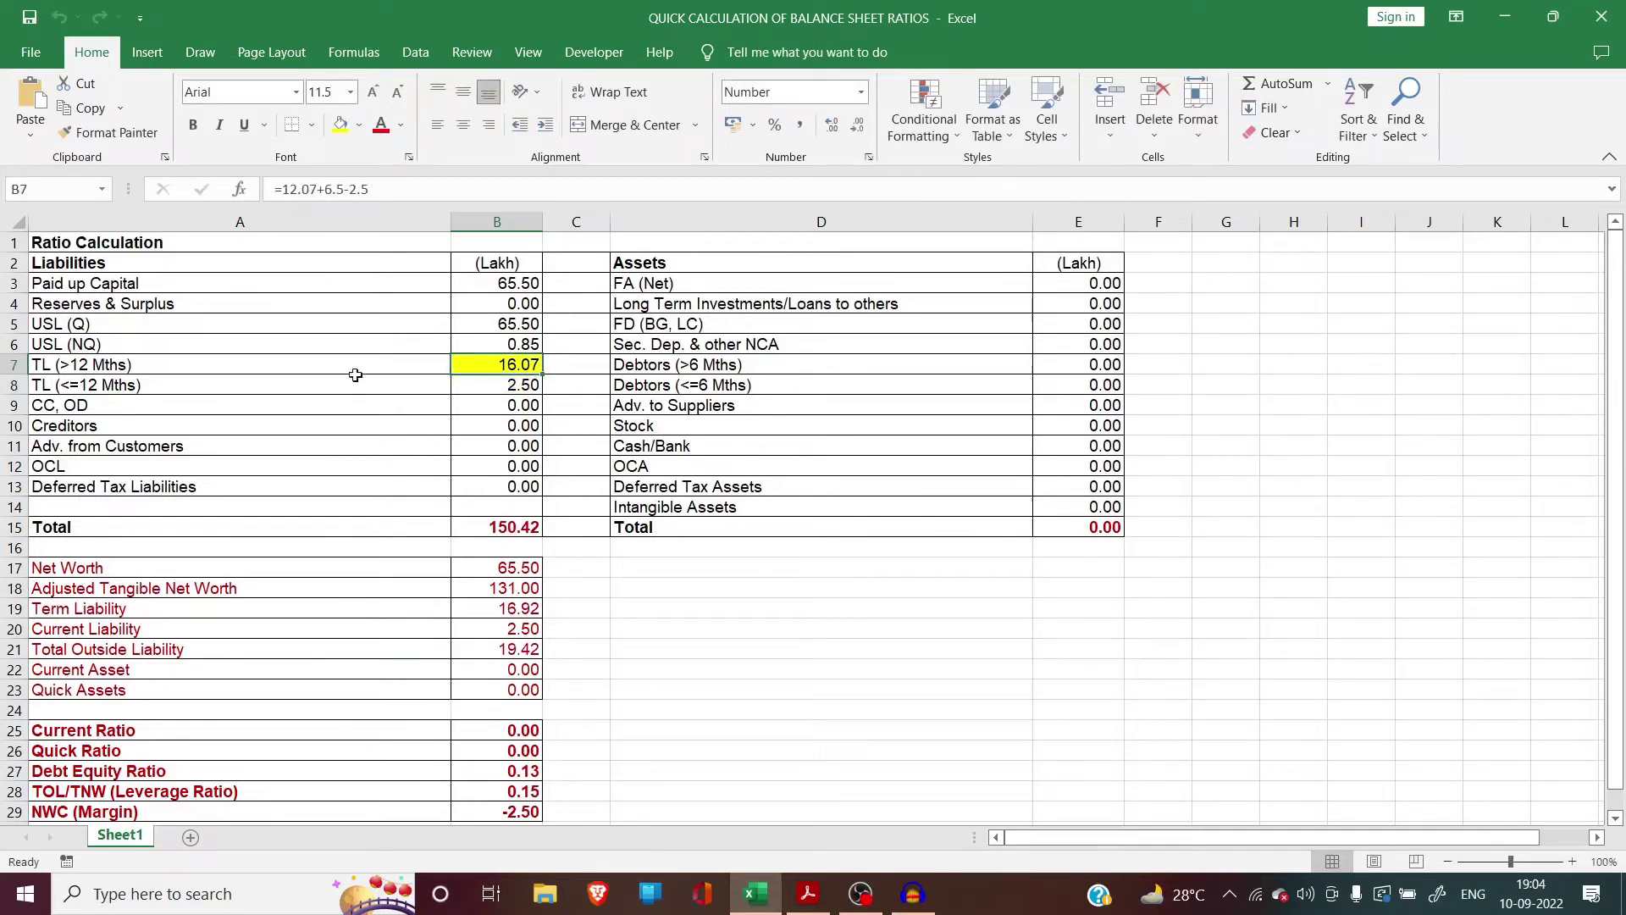
left_click(351, 373)
left_click(335, 386)
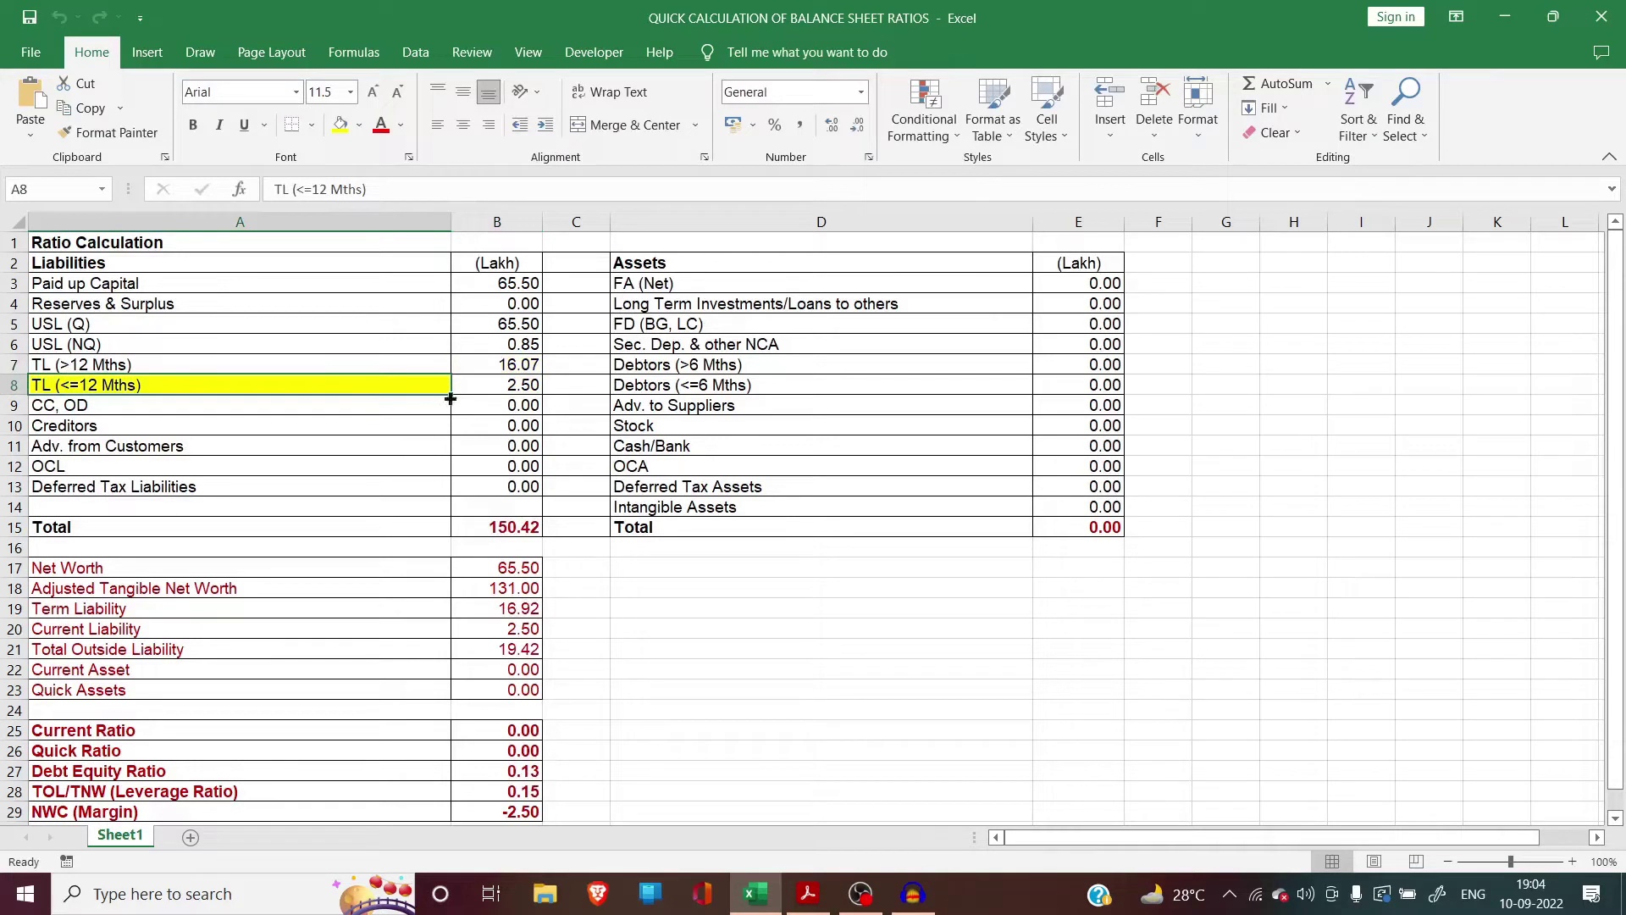
left_click(477, 387)
Step: Look up the PNB CC limit in the balance sheet PDF and set CC, OD to 110 lakh in the Excel sheet
left_click(495, 409)
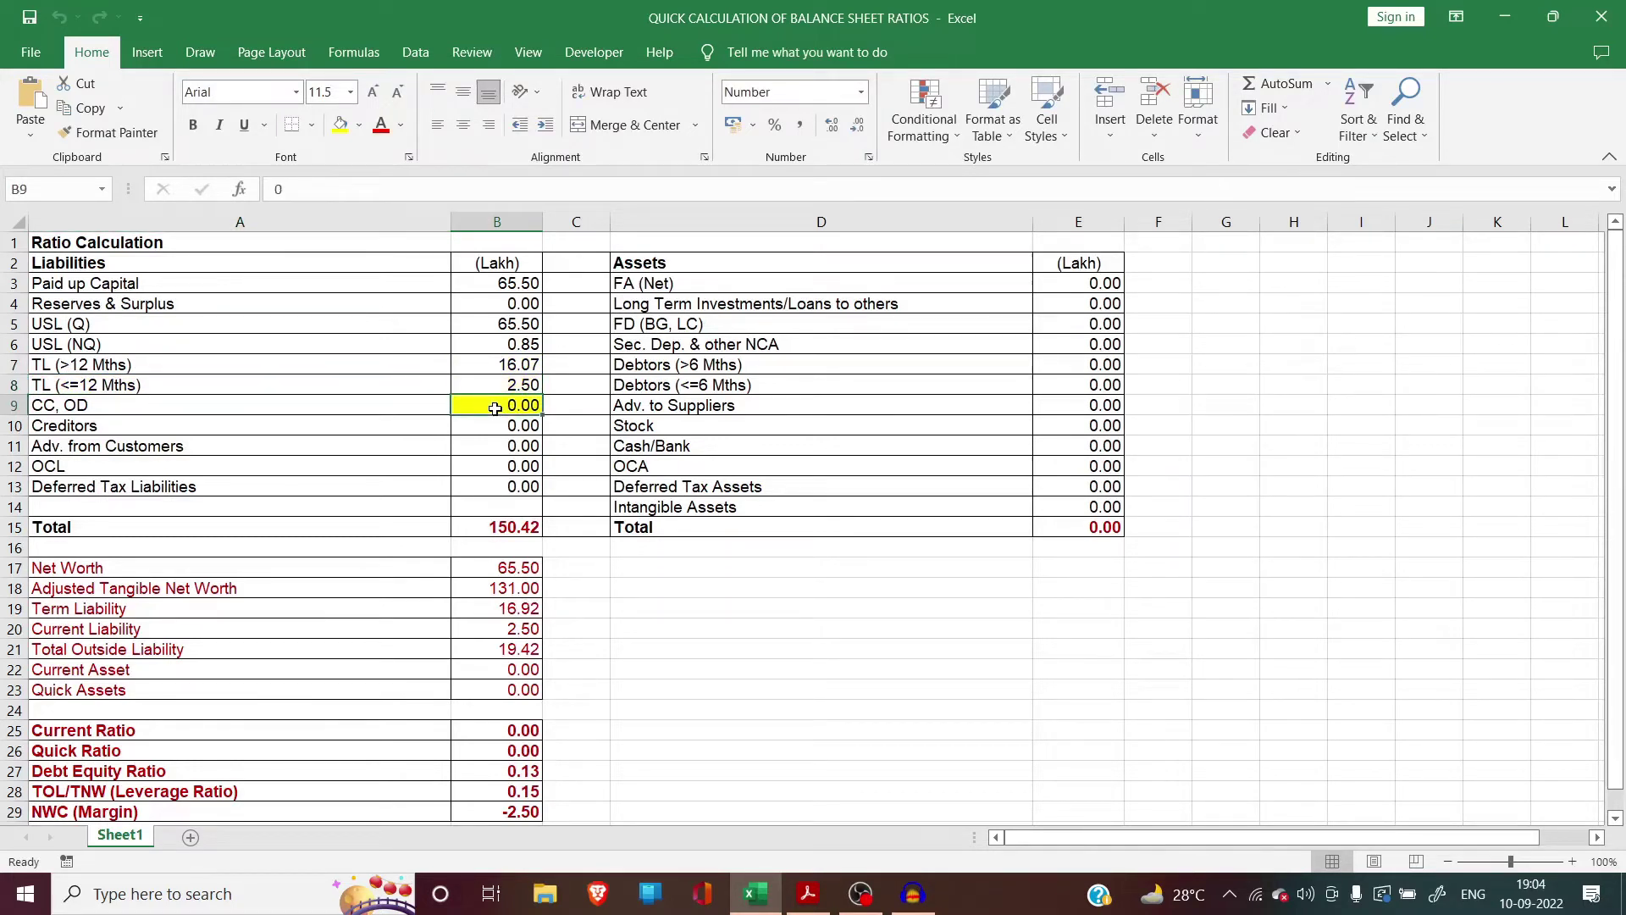
key("alt+Tab")
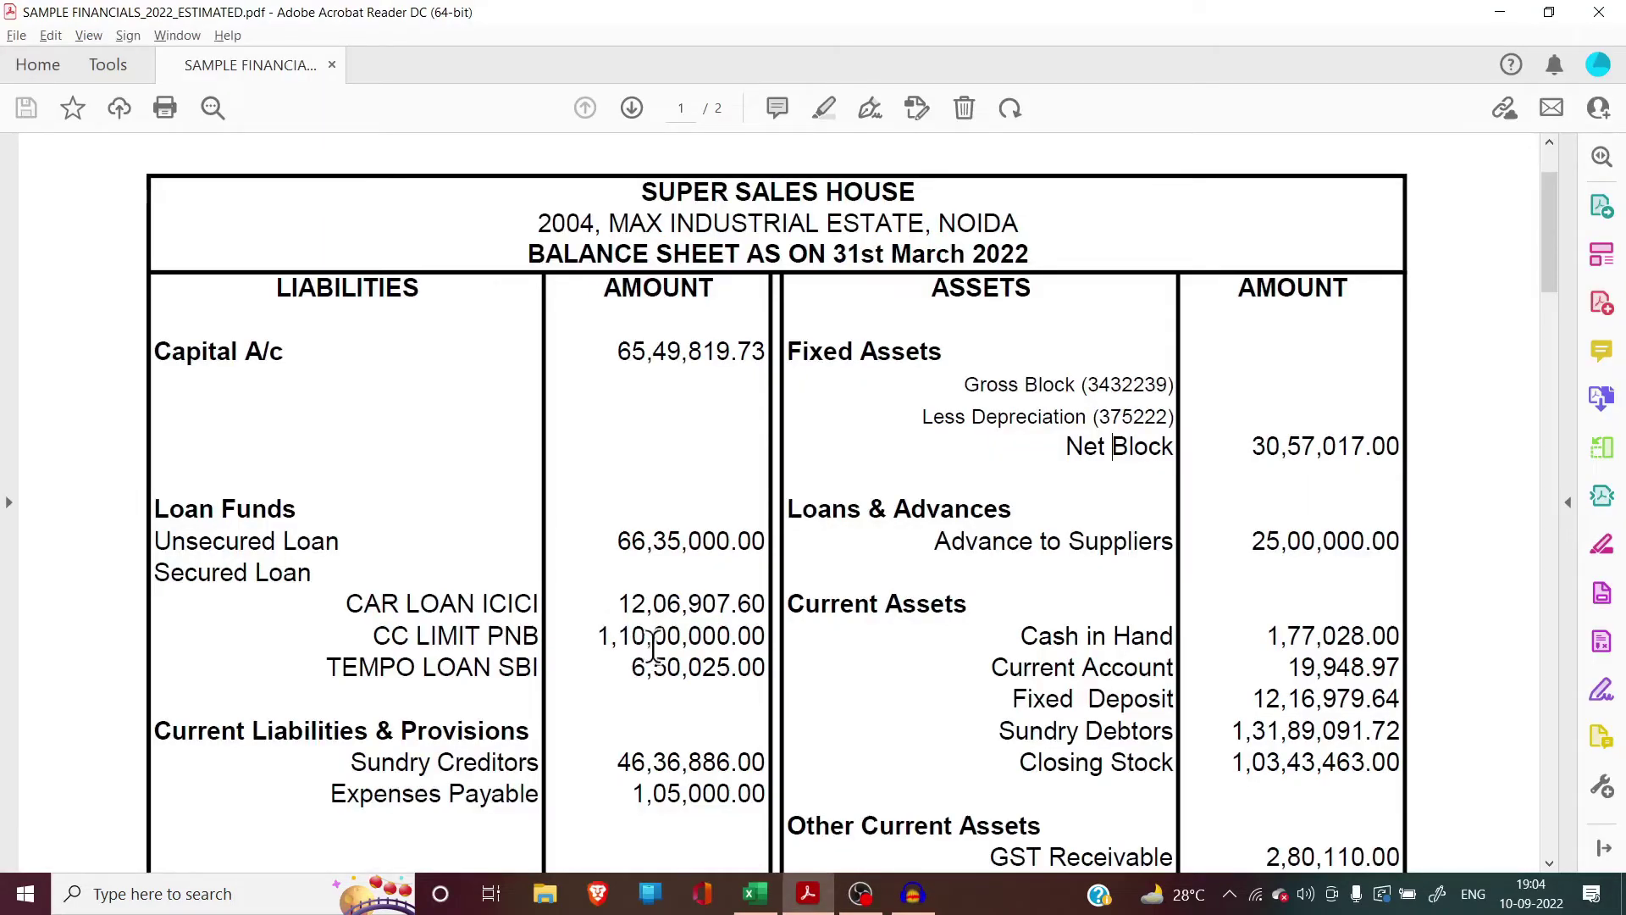
left_click_drag(590, 635, 764, 640)
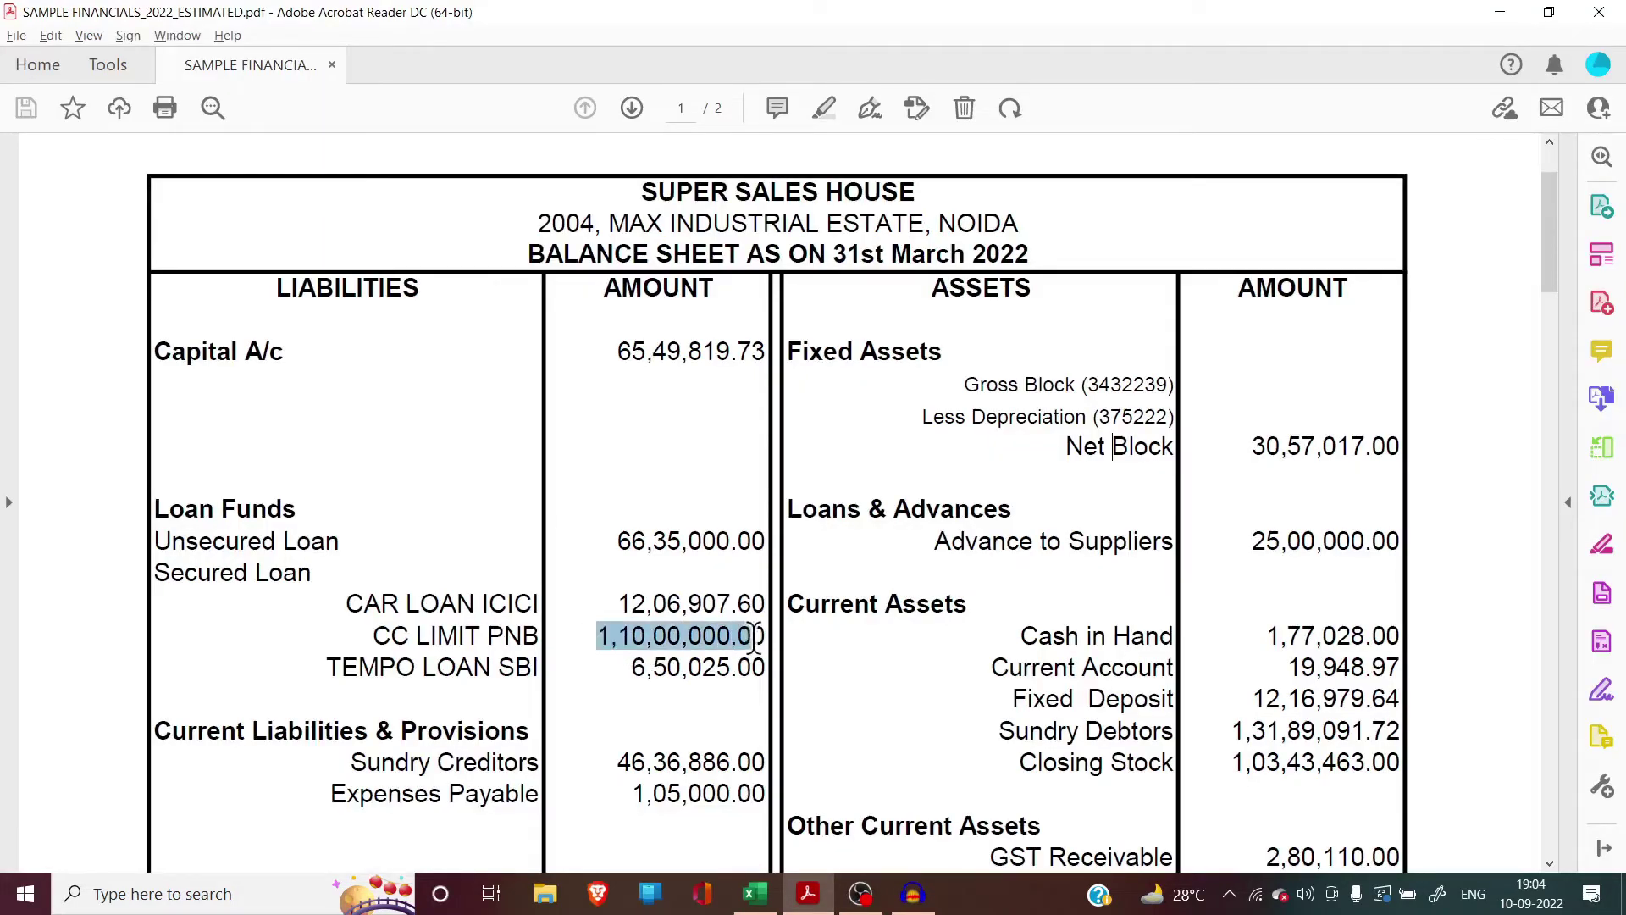
key("alt+Tab")
type("110")
key("Return")
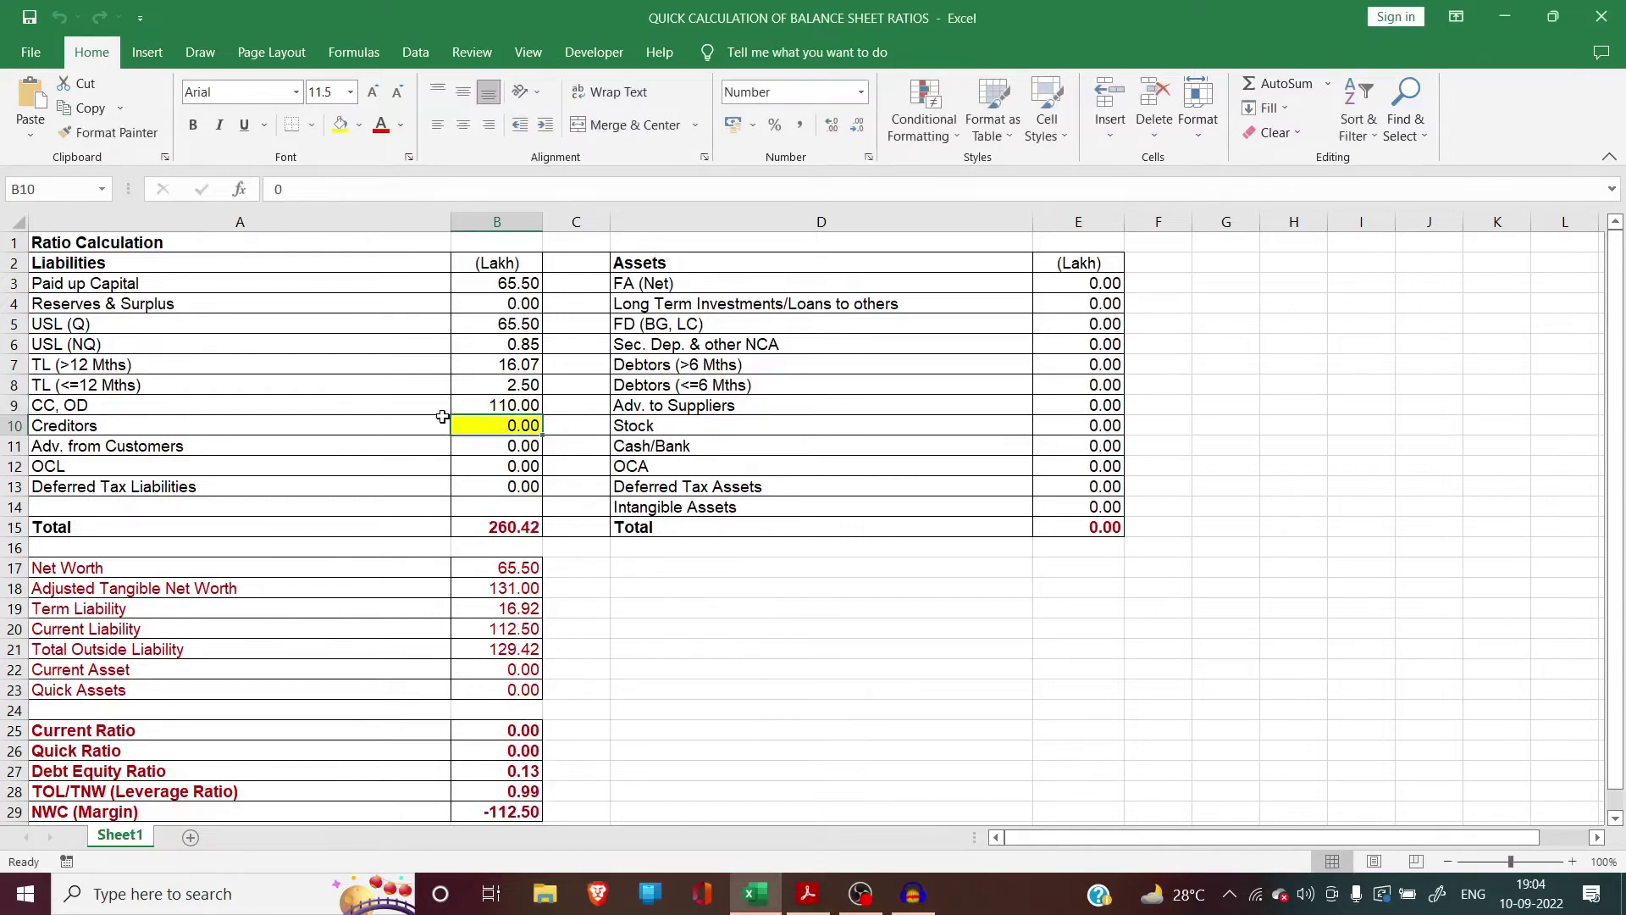
Step: Look up sundry creditors in the balance sheet PDF and set Creditors to 46.37 lakh in the Excel sheet
key("alt+Tab")
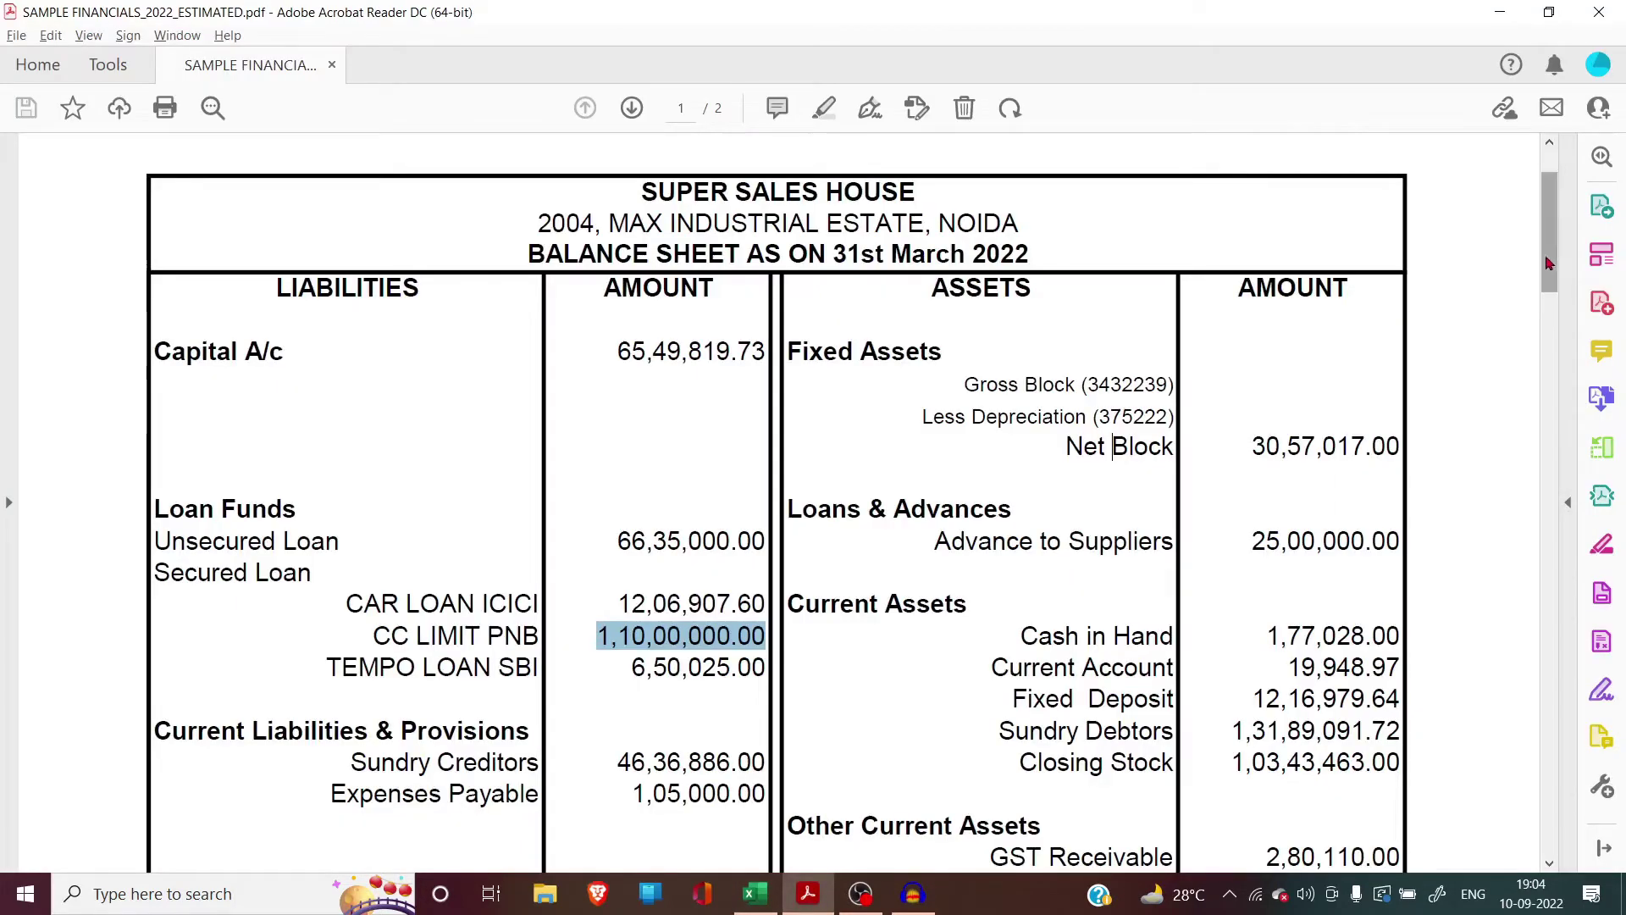
left_click_drag(1545, 264, 1554, 302)
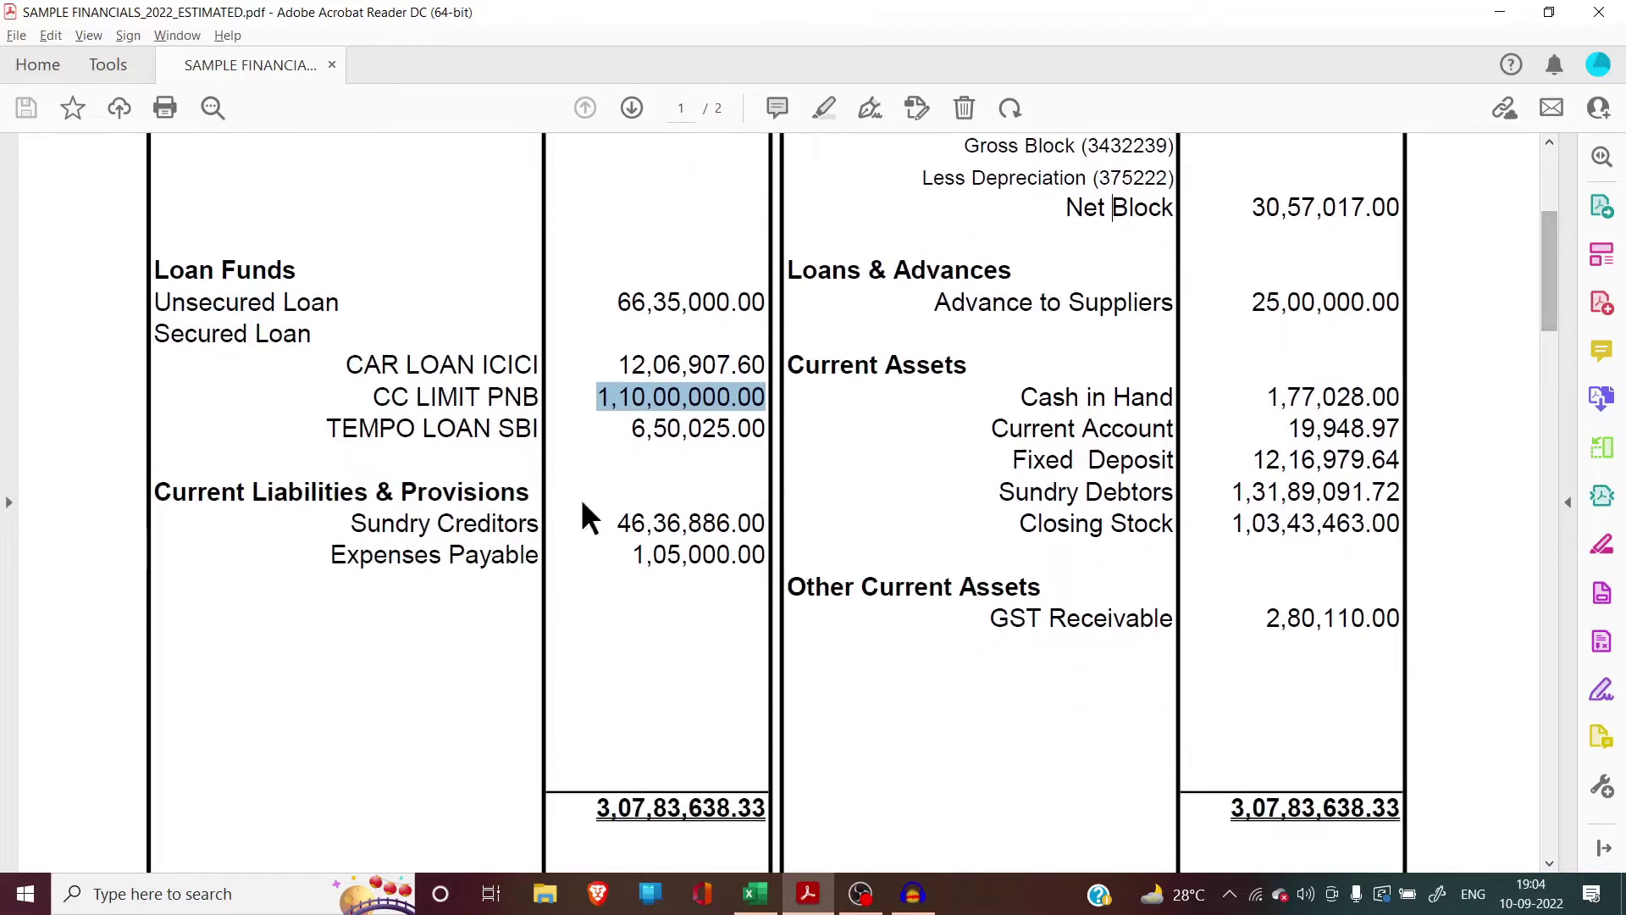
left_click(616, 515)
key("alt+Tab")
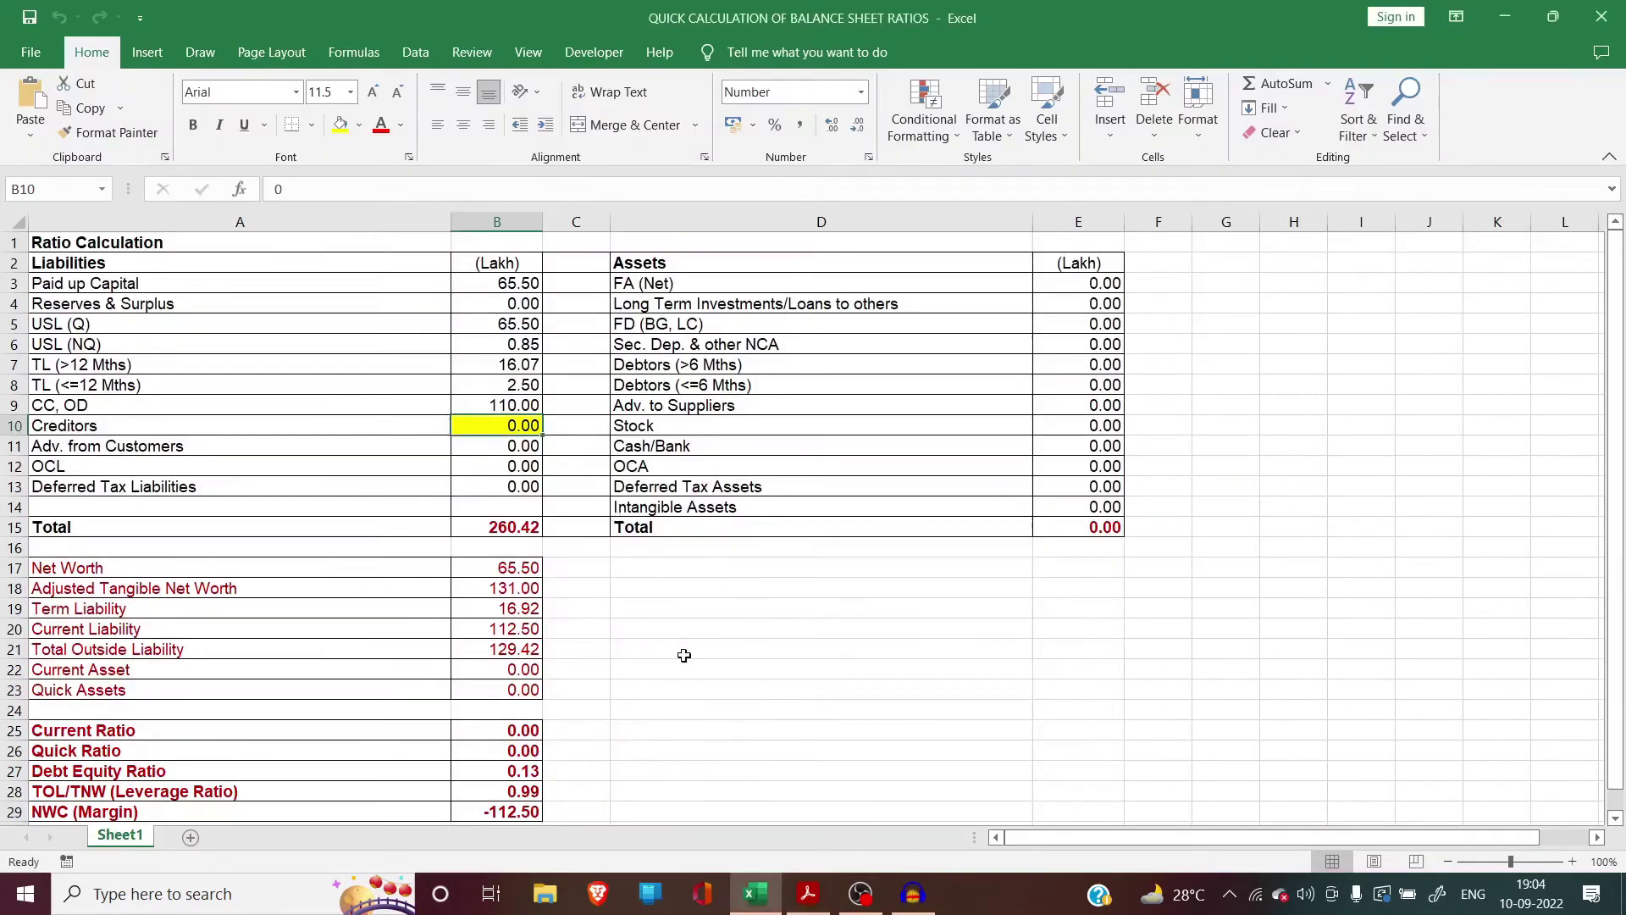
type("46.37")
key("Return")
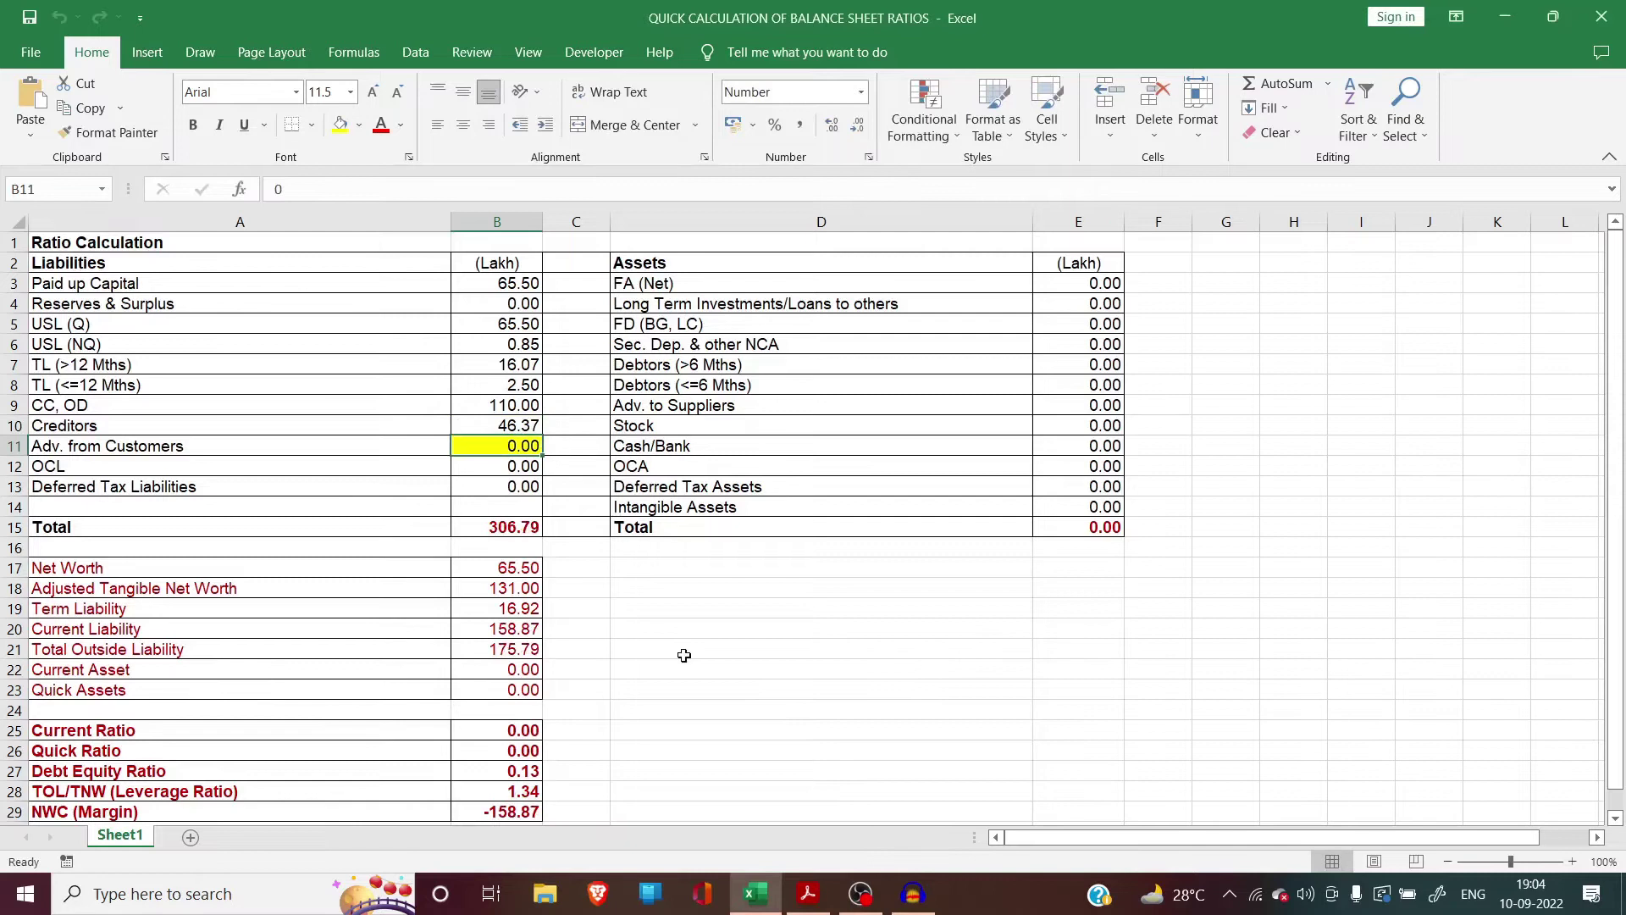
Step: Check the liabilities in the balance sheet PDF for advances from customers, and return to the Excel ratio sheet
key("alt+Tab")
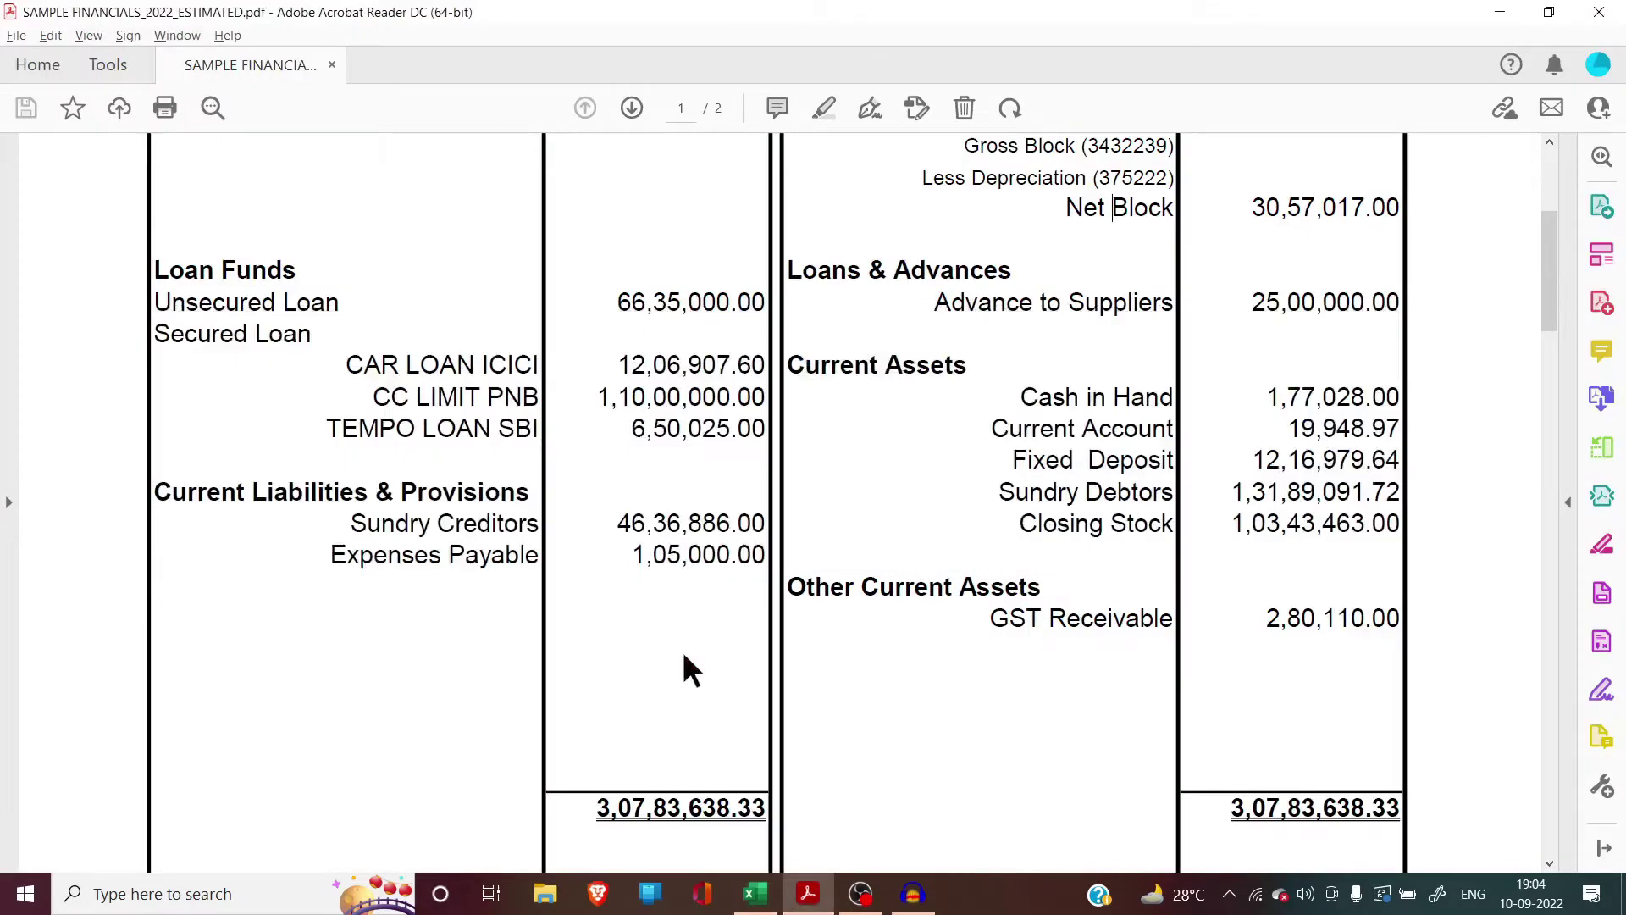
scroll(1553, 254, "up", 3)
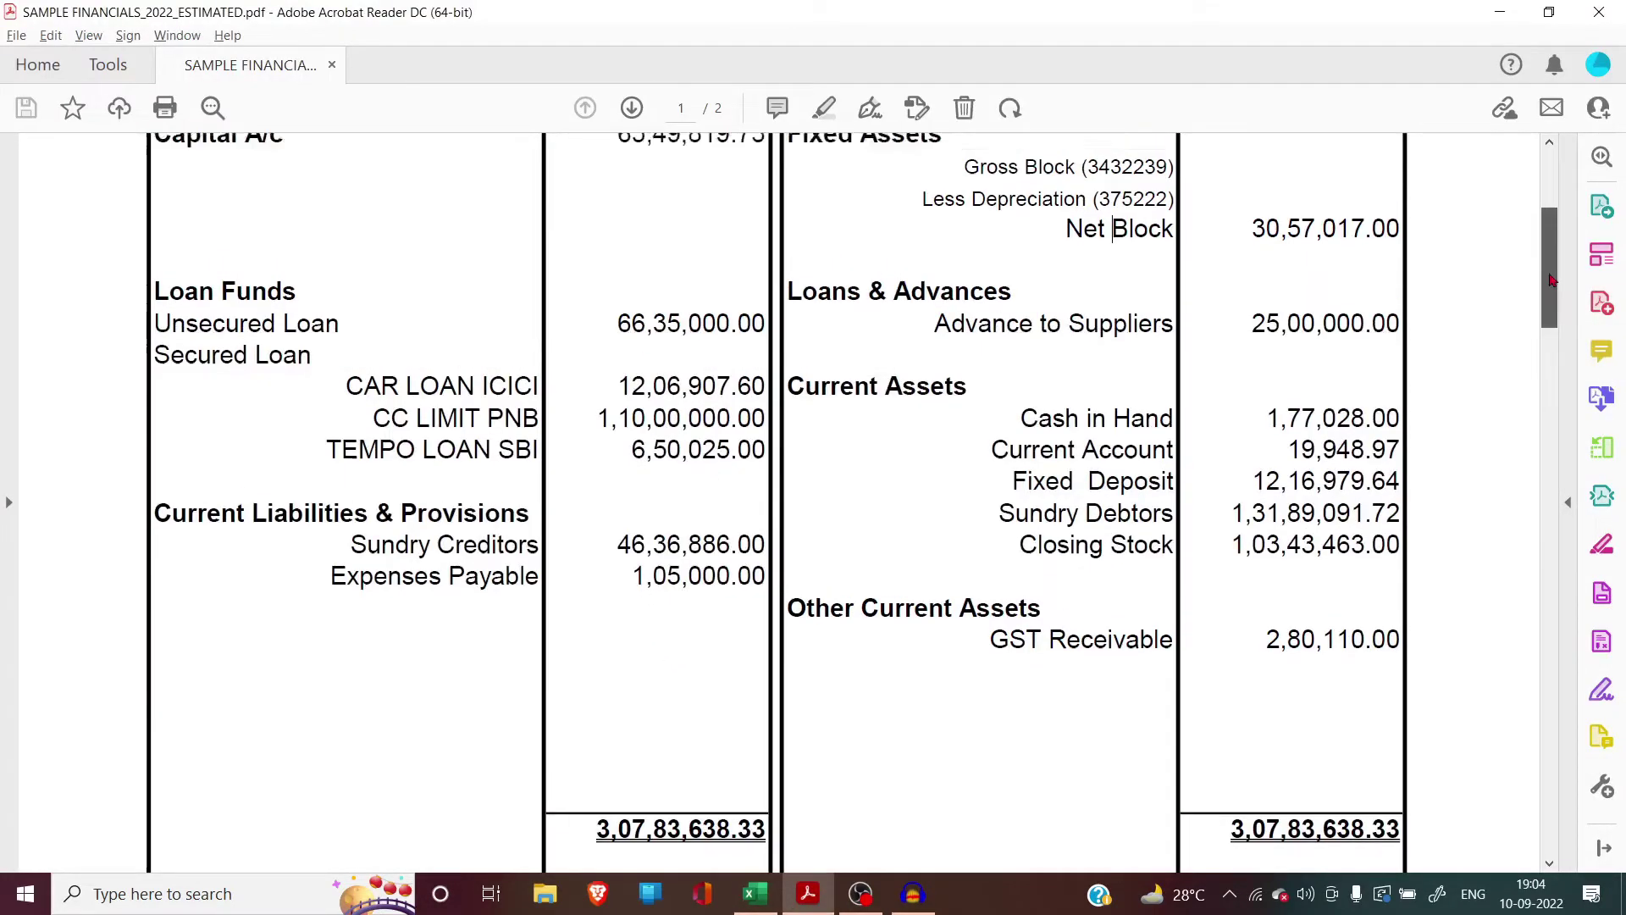
left_click_drag(1553, 258, 1555, 270)
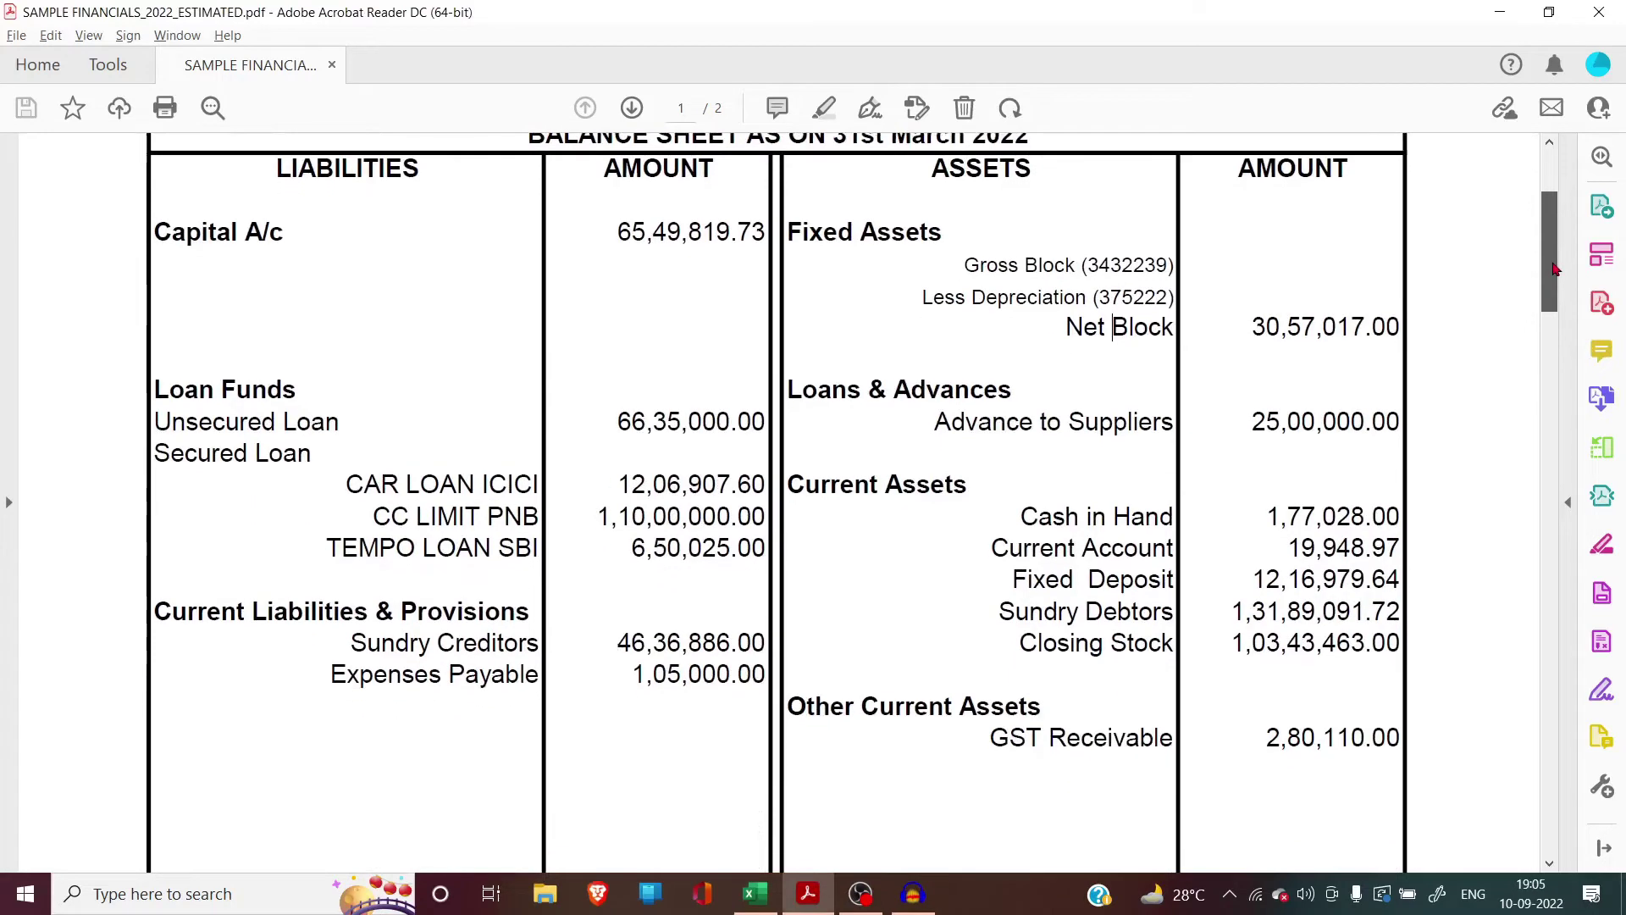
key("alt+Tab")
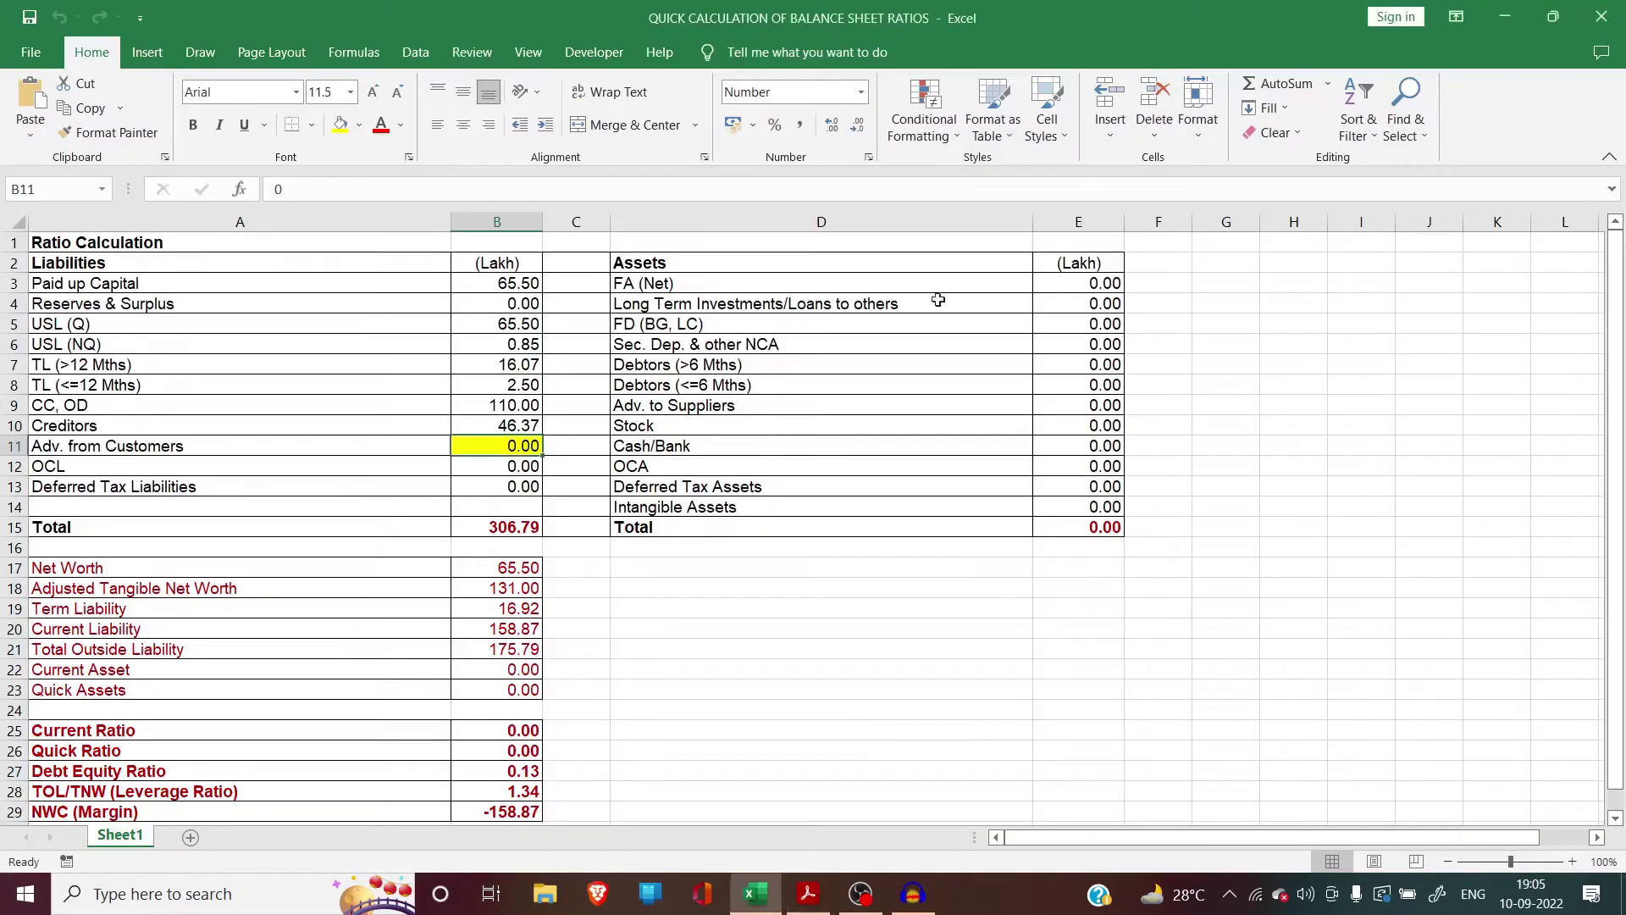
Step: Look up expenses payable in the balance sheet PDF and set OCL to 1.05 lakh in the Excel sheet
left_click(494, 468)
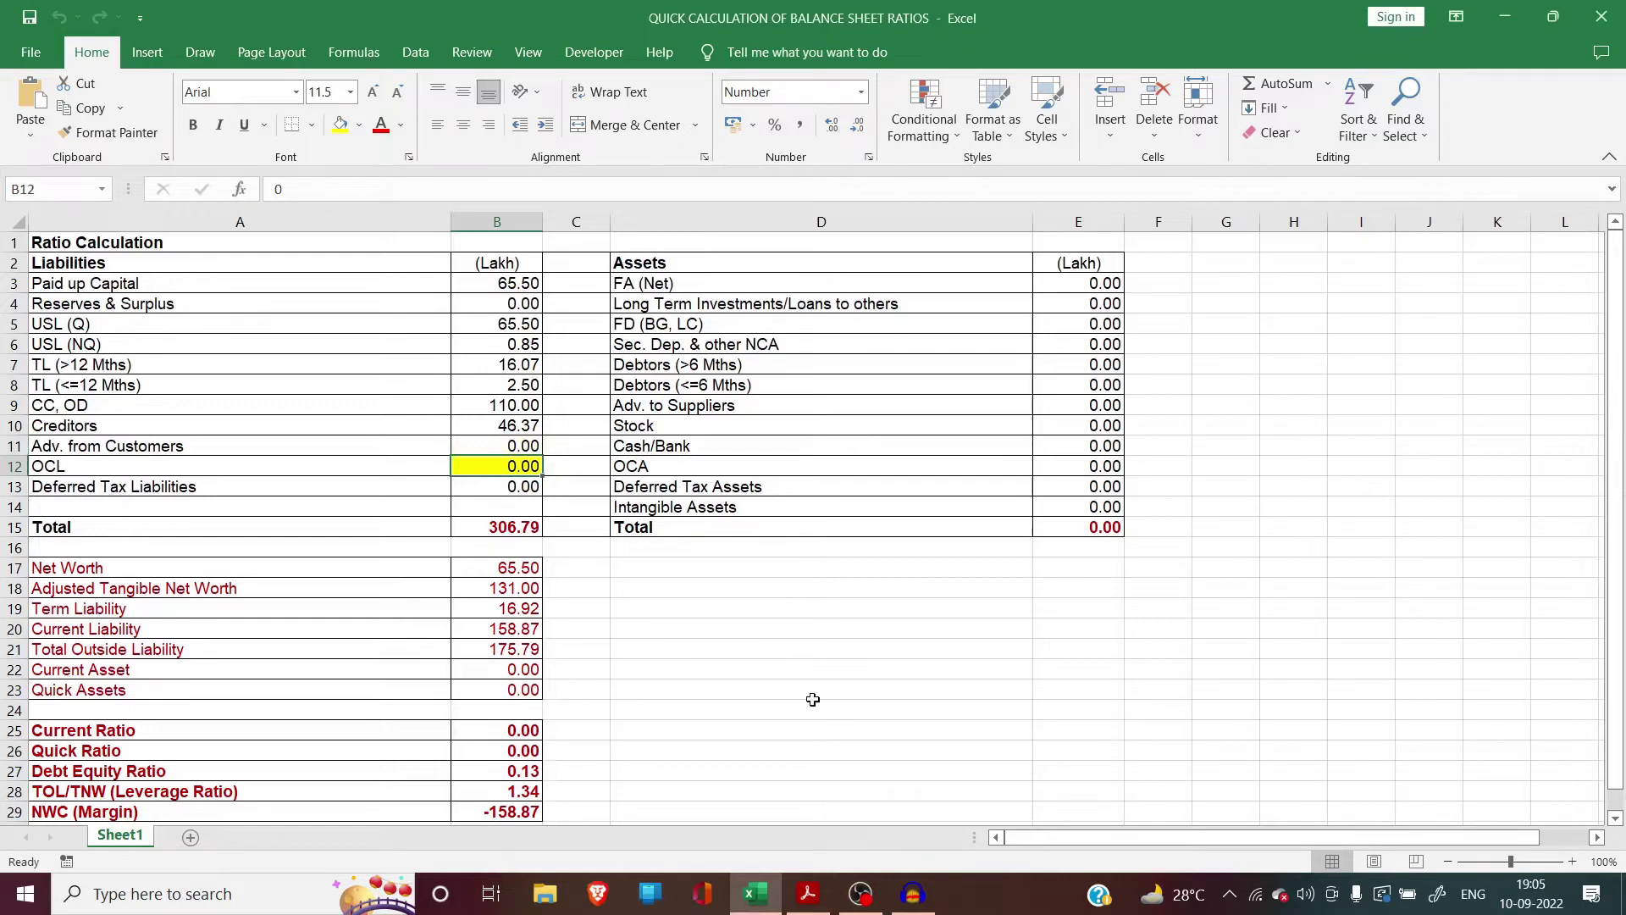
key("alt+Tab")
left_click_drag(622, 675, 788, 669)
key("alt+Tab")
type("1.05")
key("Return")
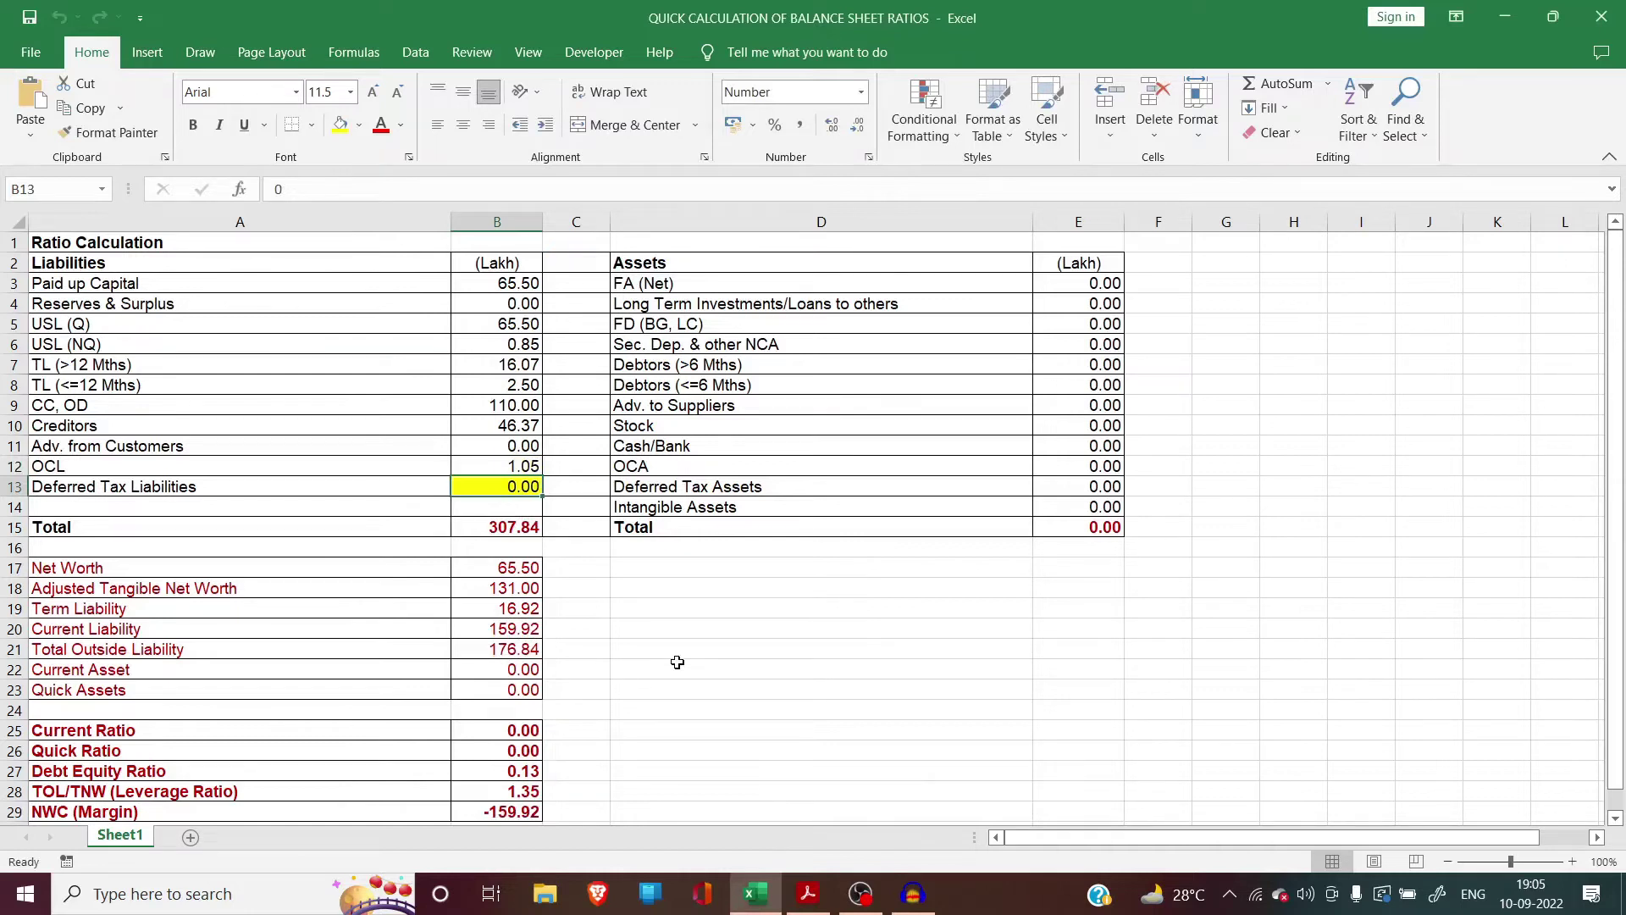
Step: Examine the Deferred Tax Assets and Deferred Tax Liabilities rows, and inspect the liabilities total
left_click(749, 486)
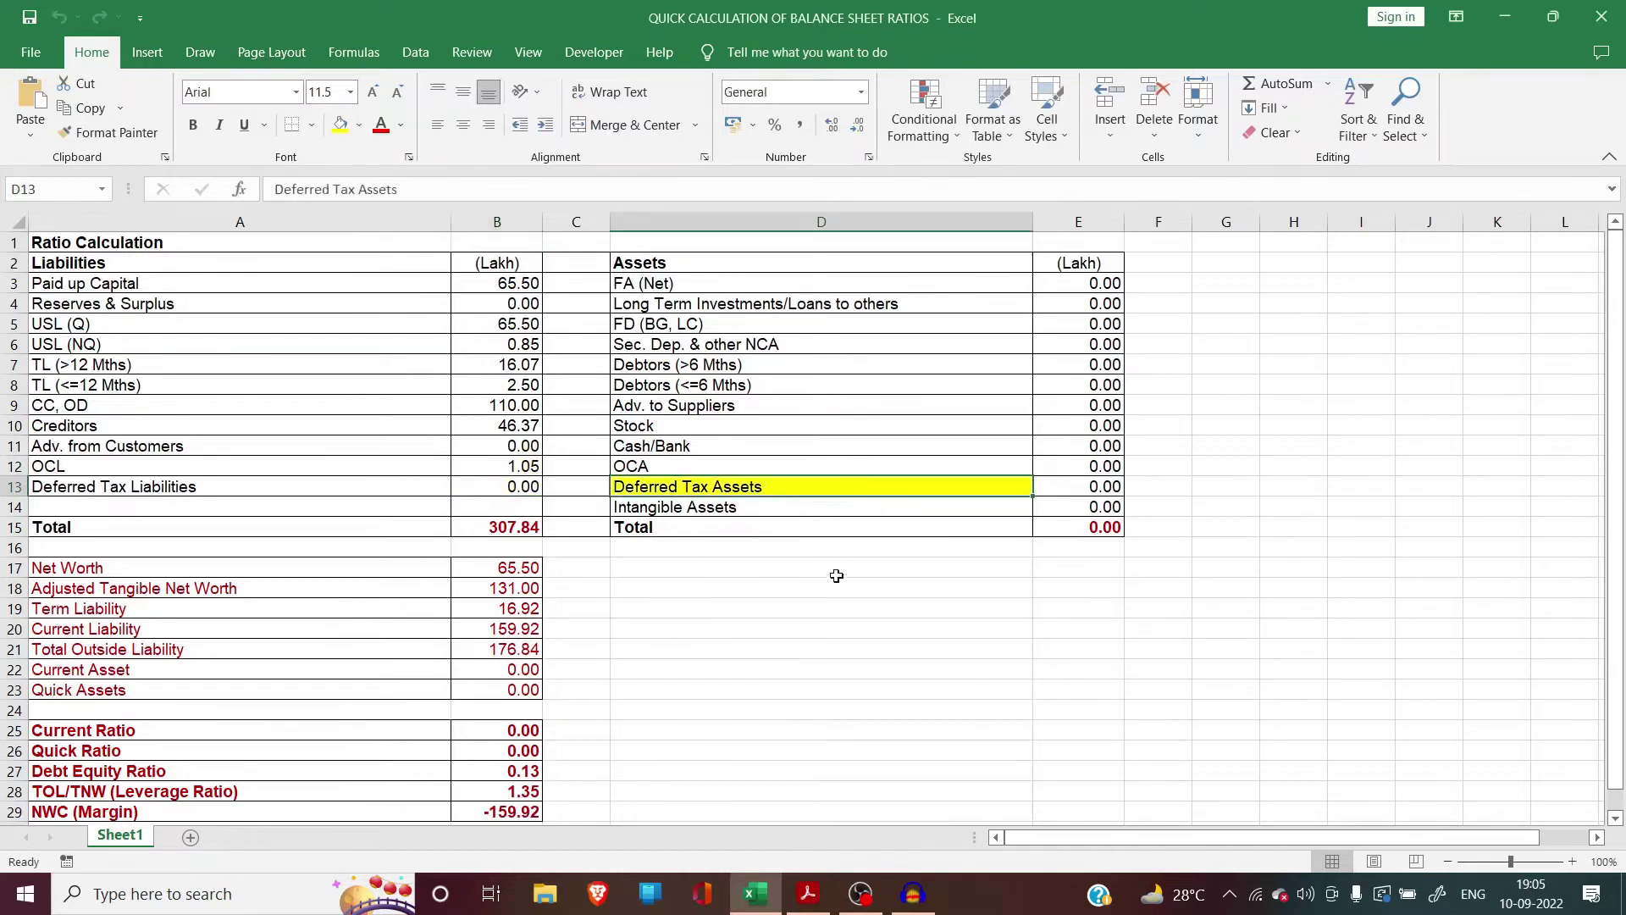
left_click(347, 483)
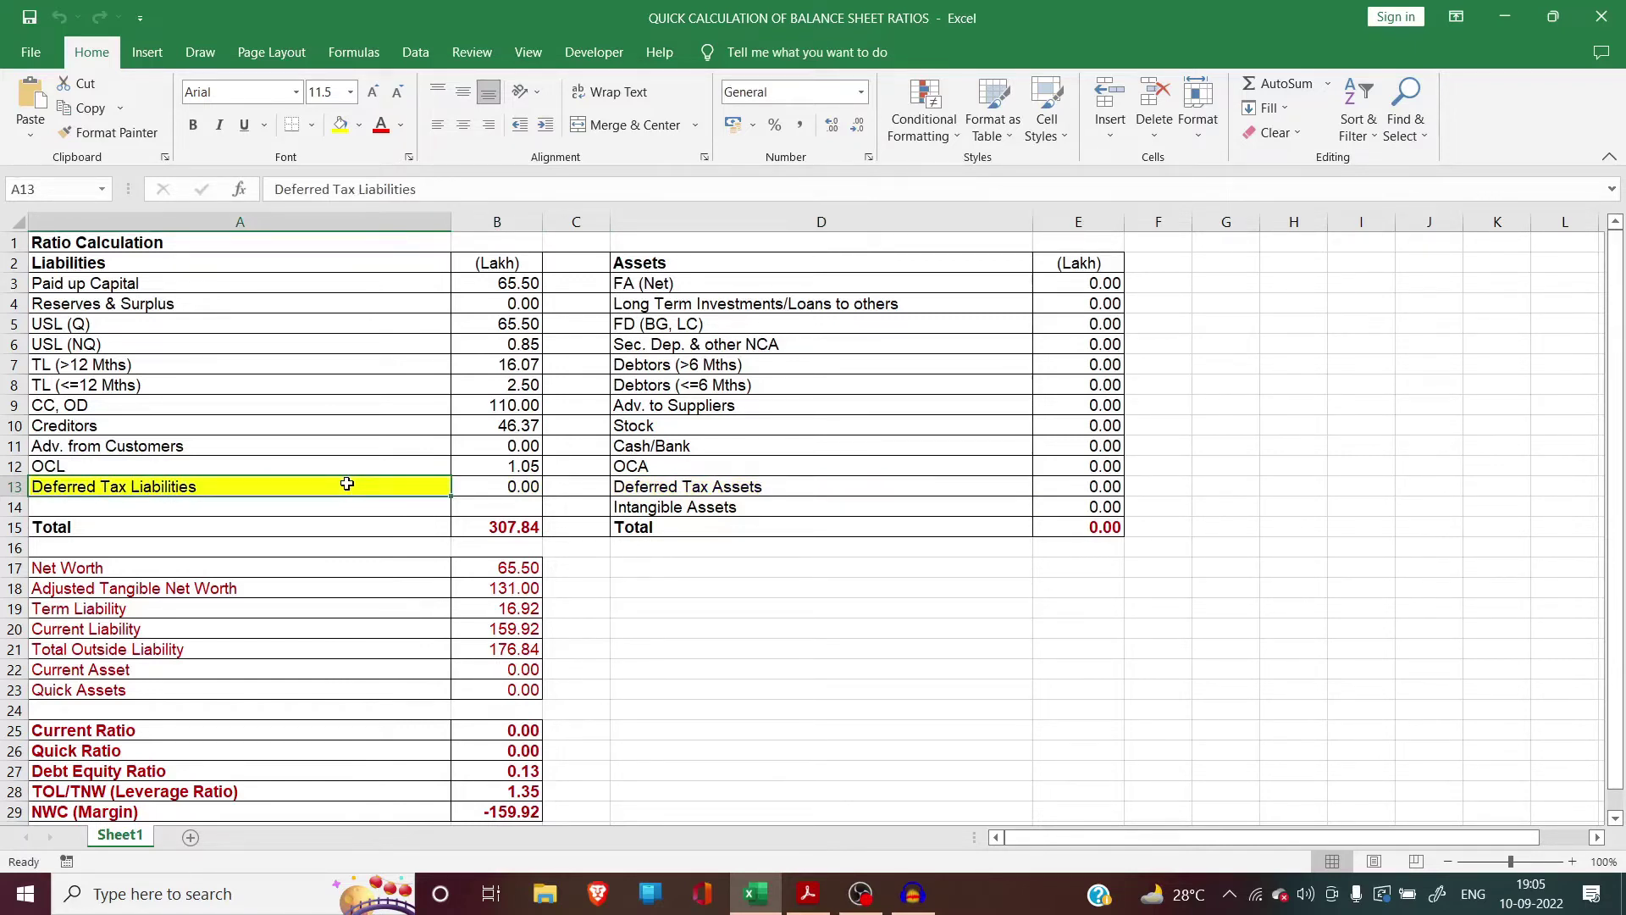
left_click(346, 524)
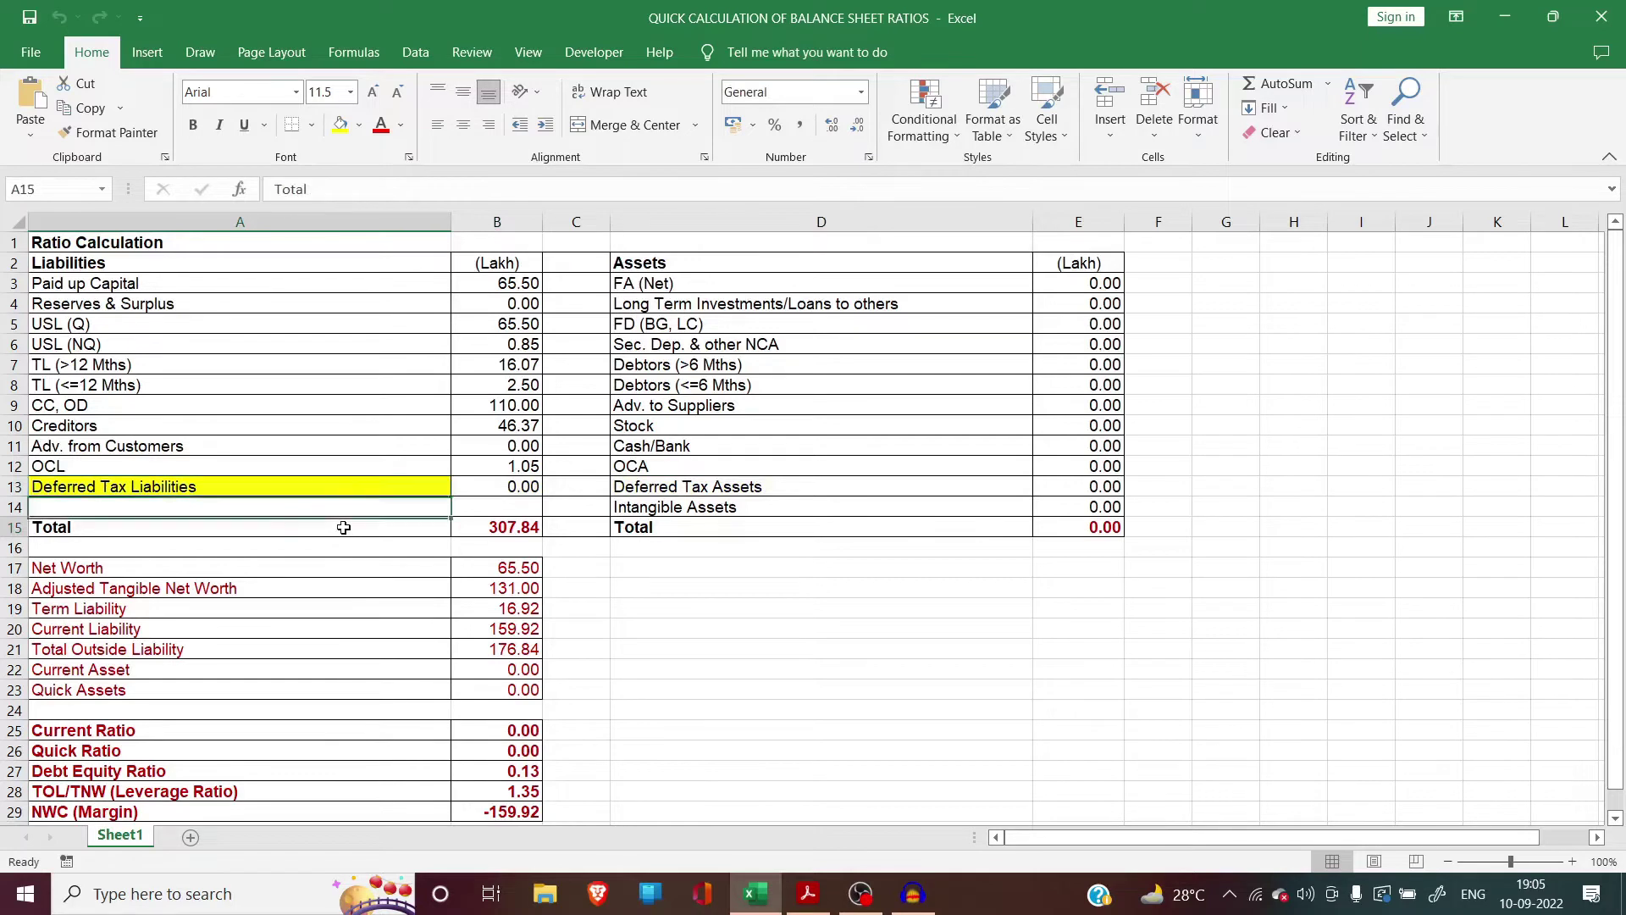
left_click(493, 490)
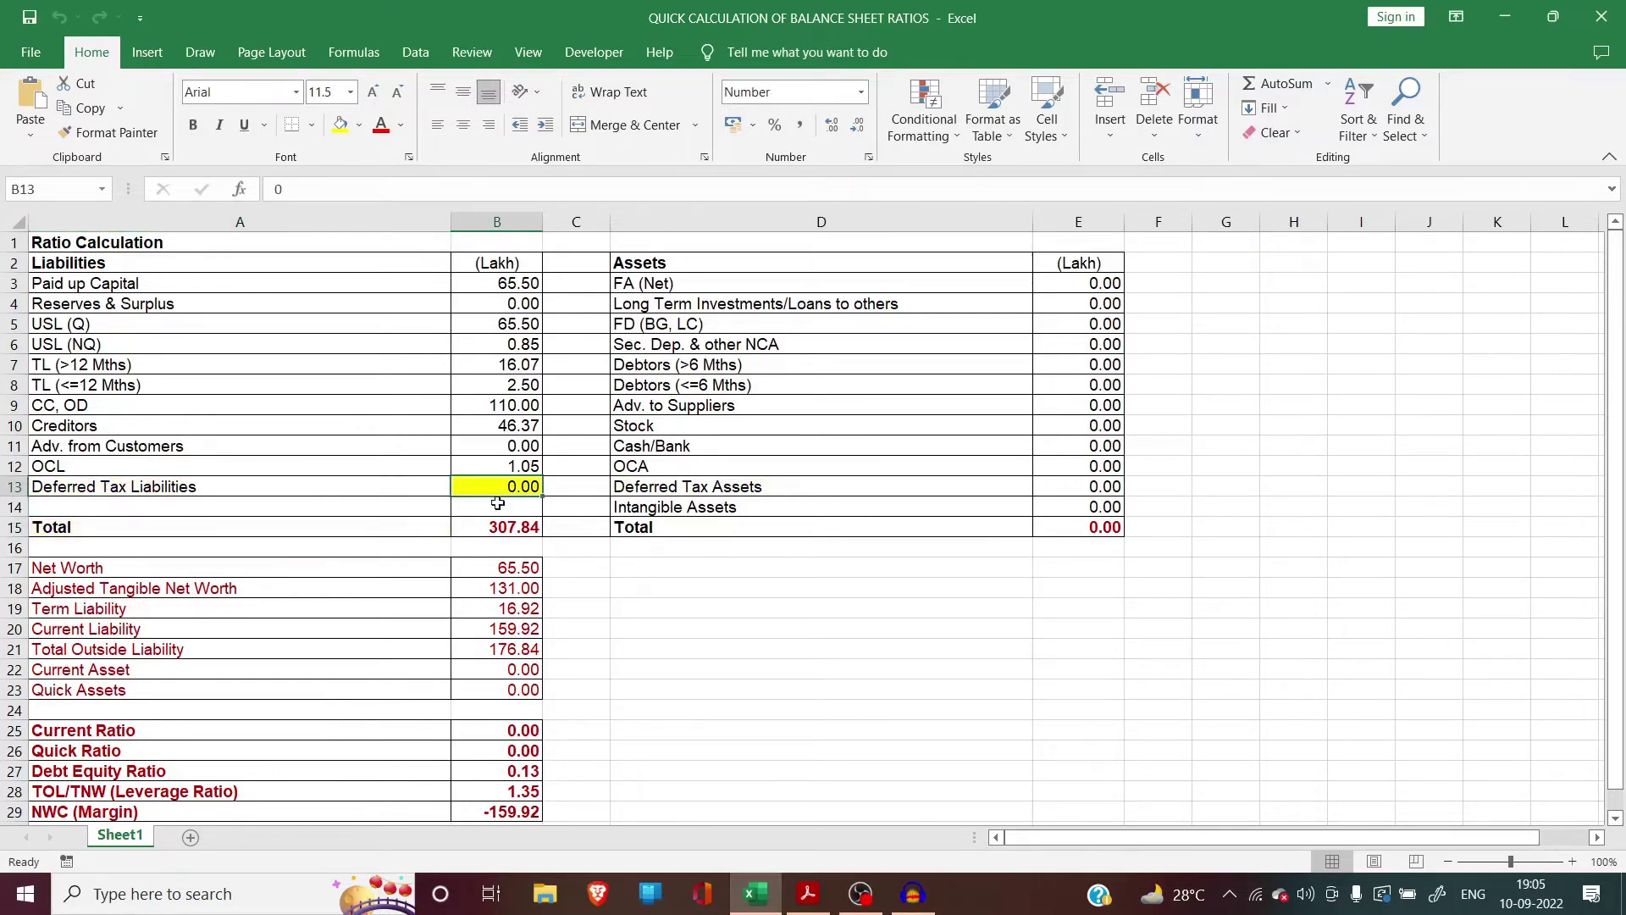
left_click(481, 527)
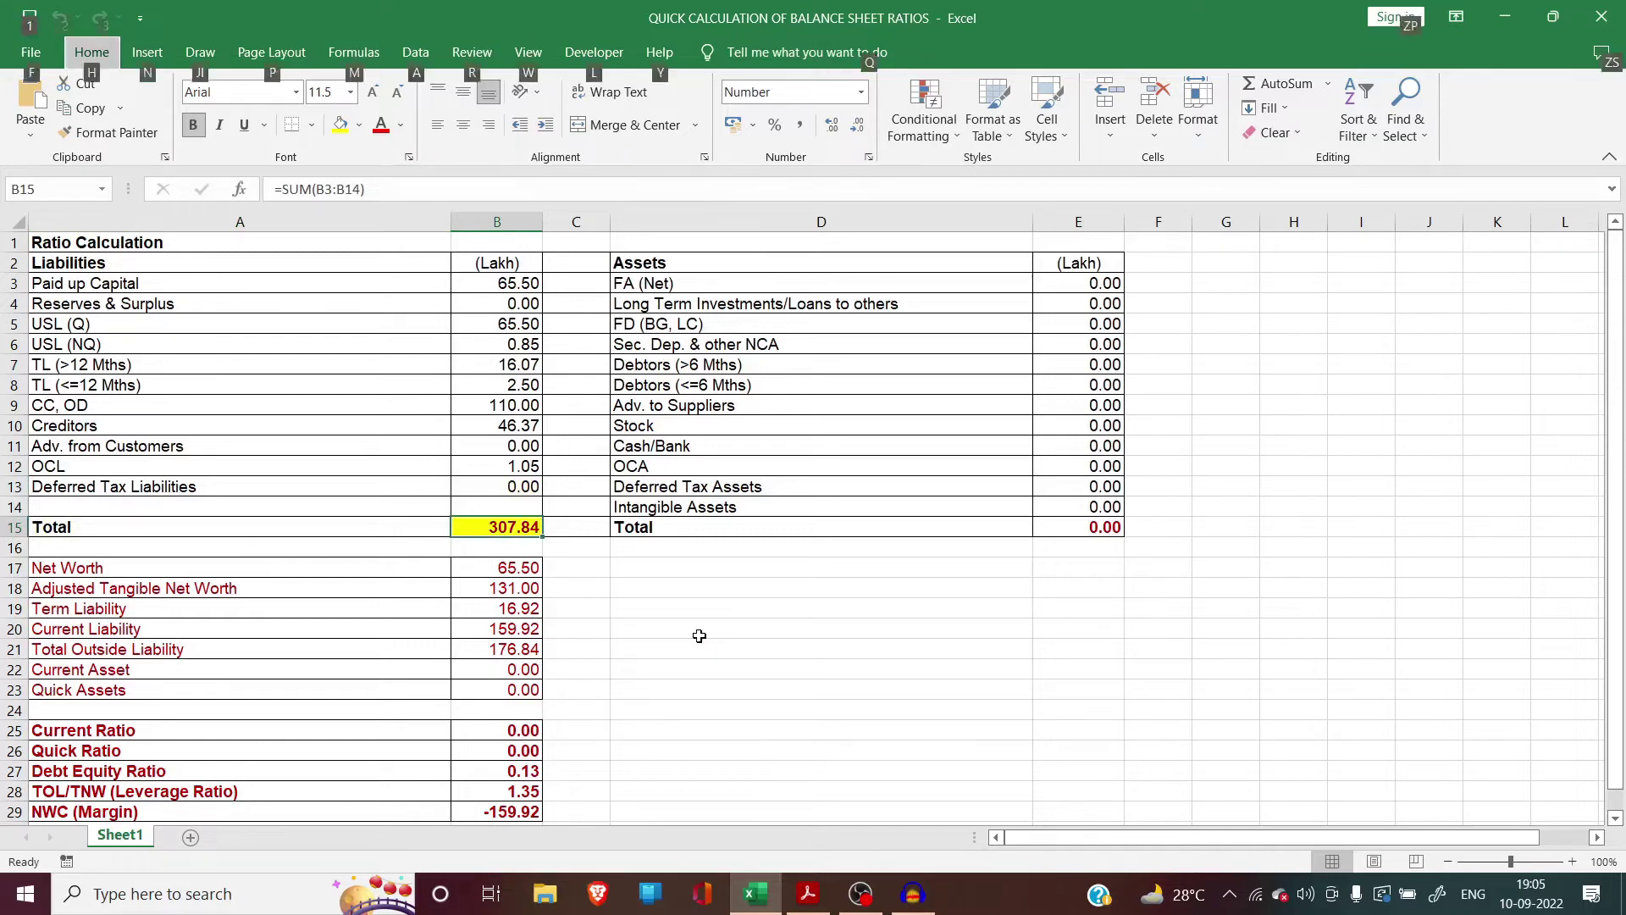
Step: Check the liabilities total in the balance sheet PDF against the total in the Excel ratio sheet
key("alt+Tab")
left_click_drag(1555, 222, 1555, 299)
left_click_drag(586, 468, 767, 471)
key("alt+Tab")
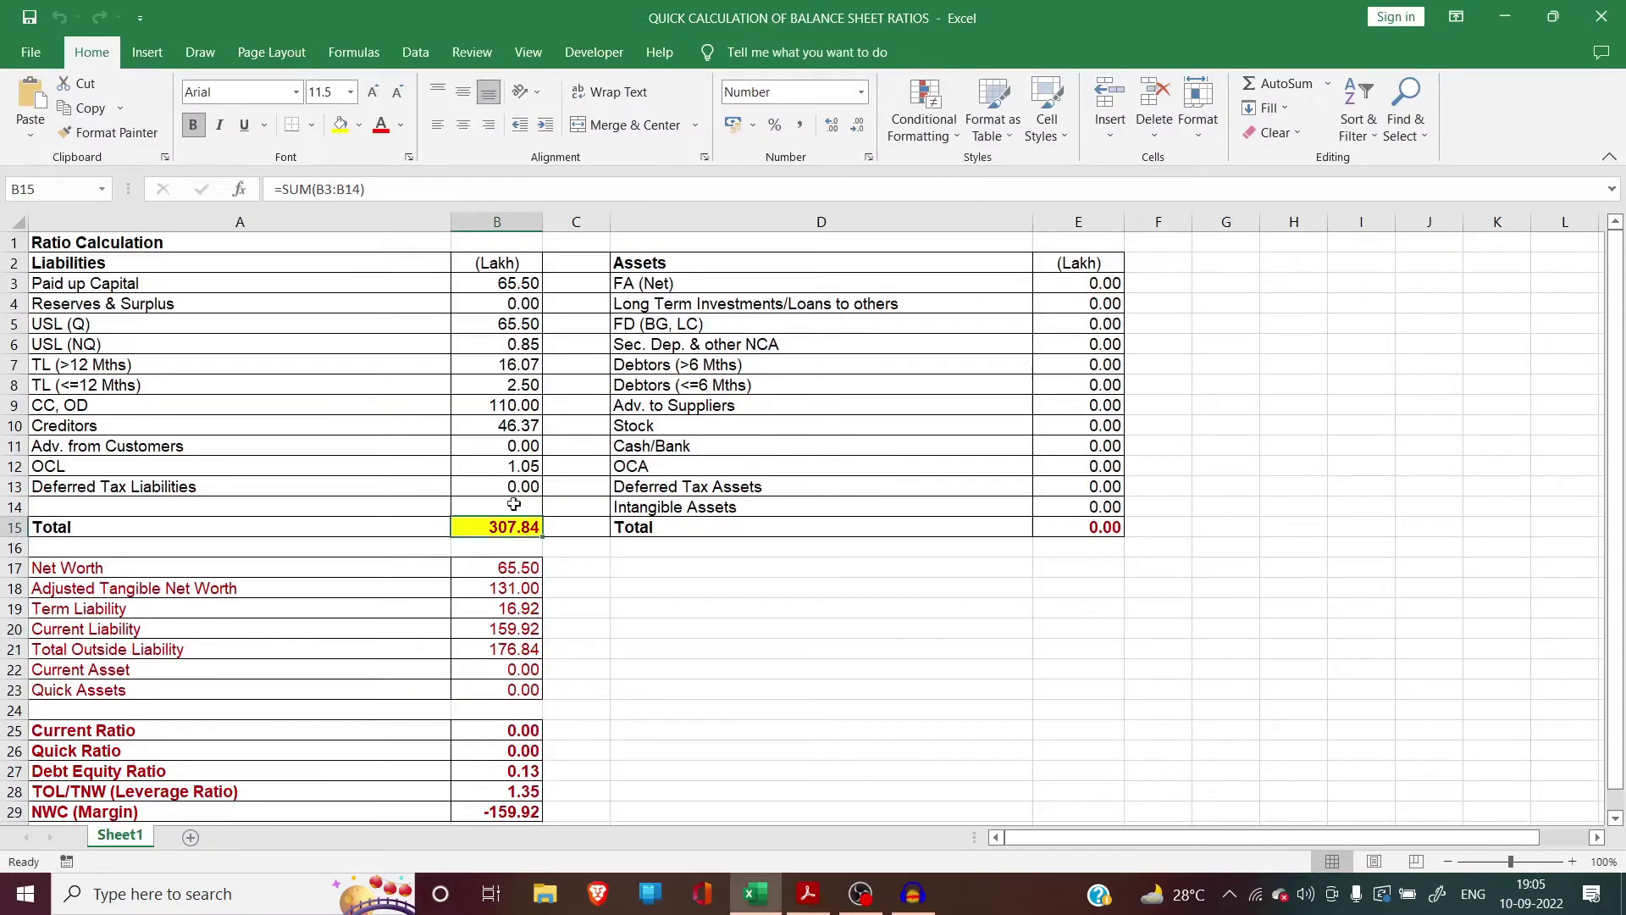
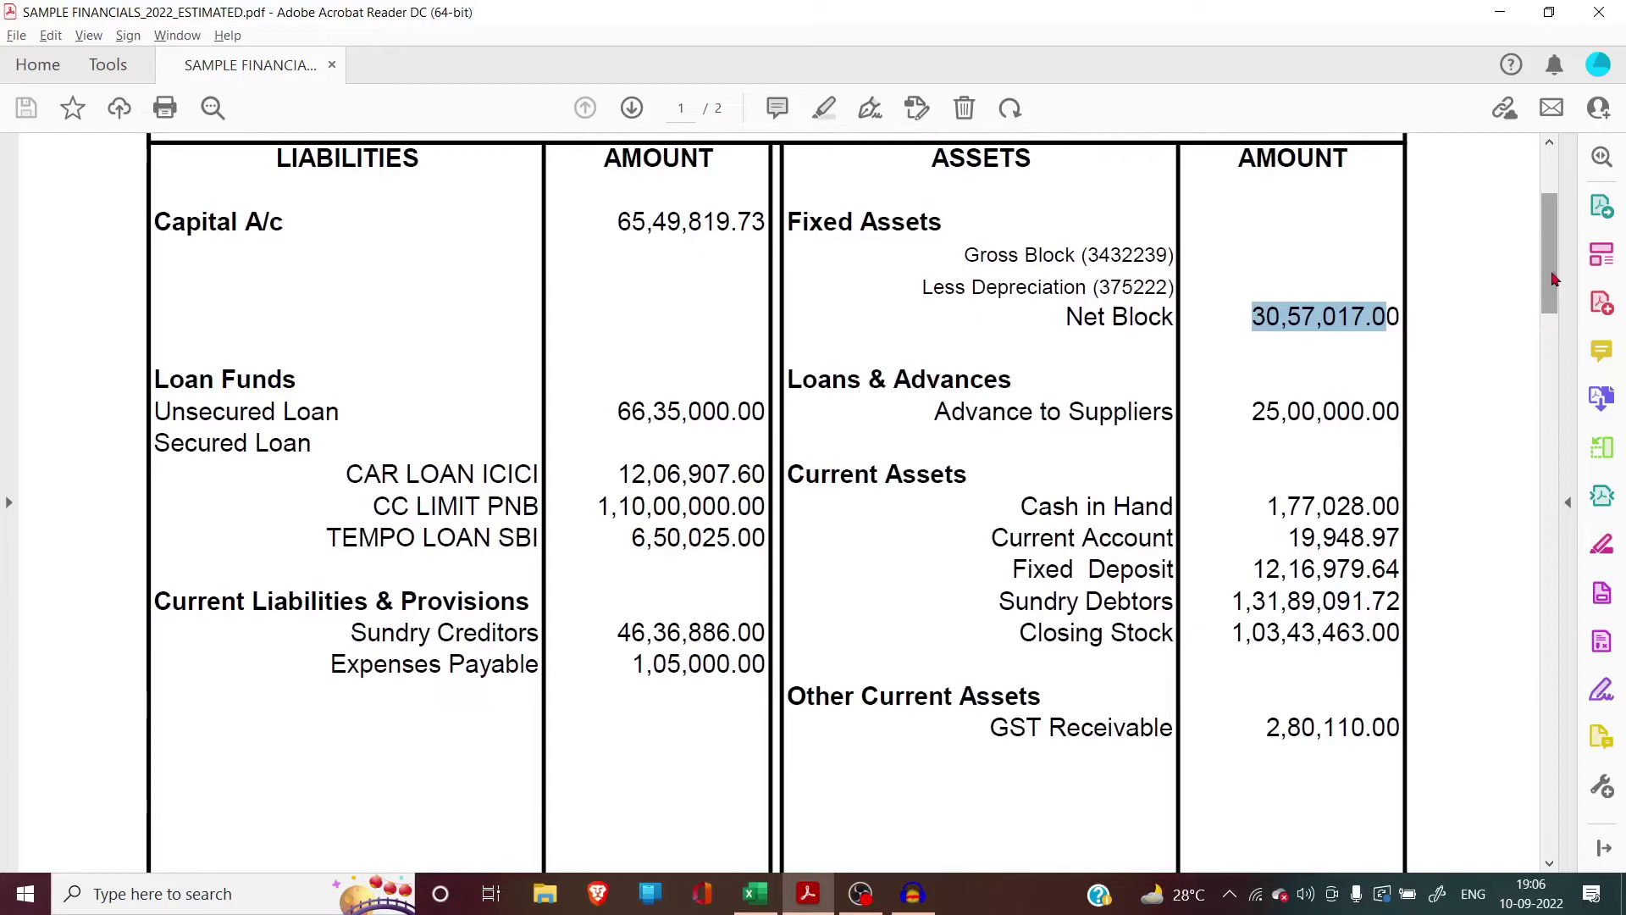
Step: Check the assets in the balance sheet PDF for long-term investments or loans to others, and return to that row in Excel
scroll(1555, 280, "down", 1)
scroll(1551, 278, "up", 1)
scroll(1552, 278, "up", 1)
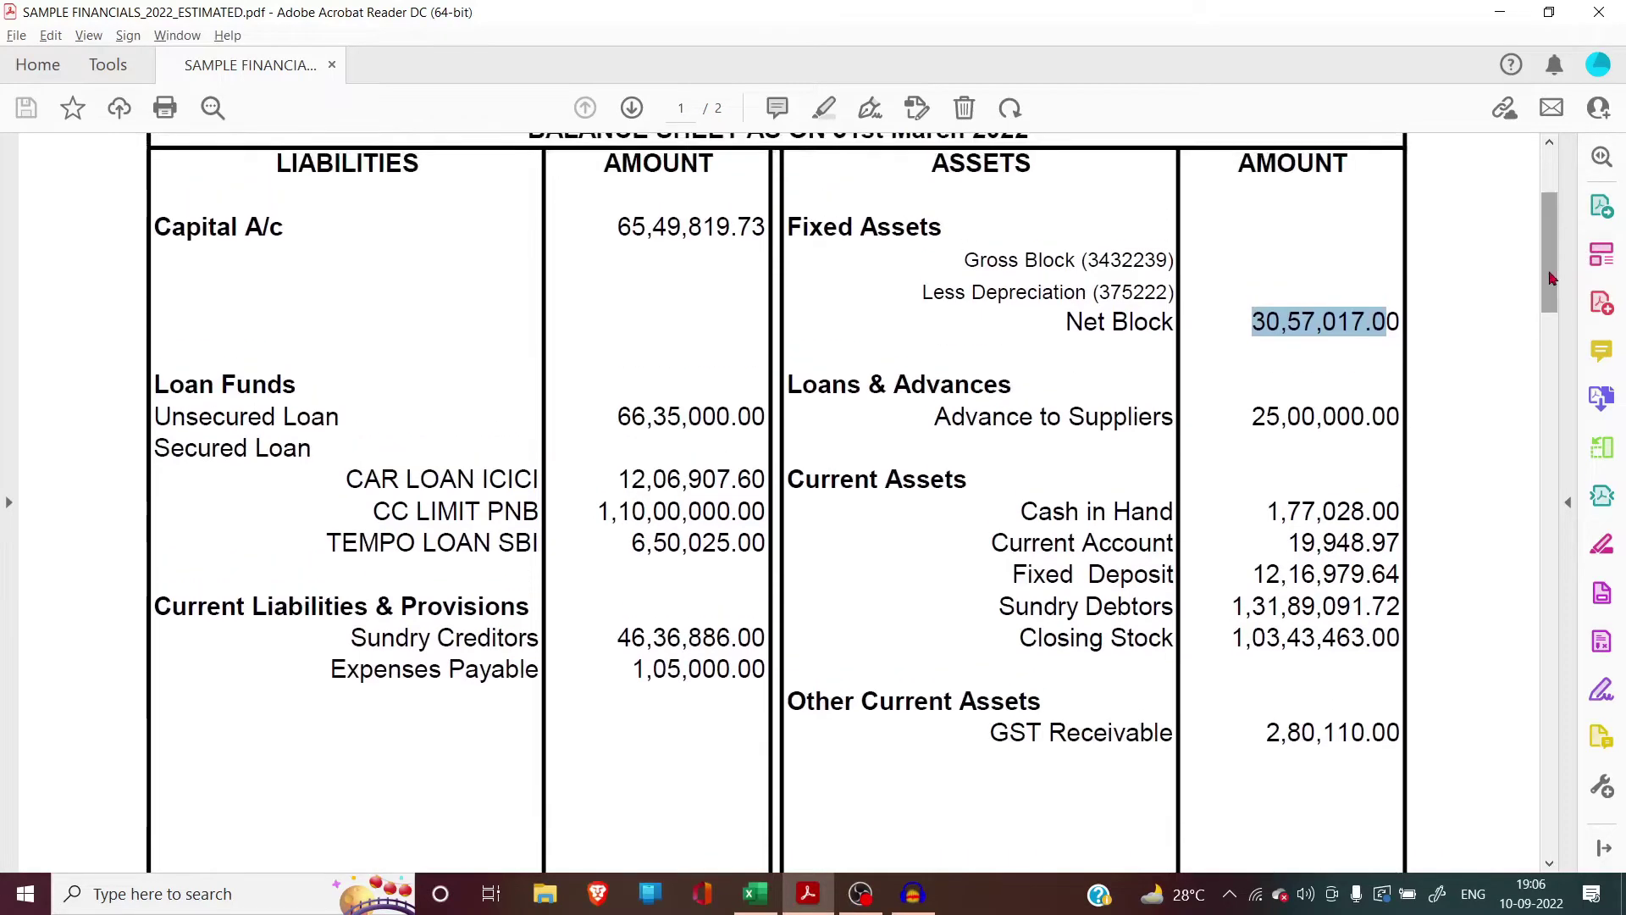
key("alt+Tab")
left_click(1091, 304)
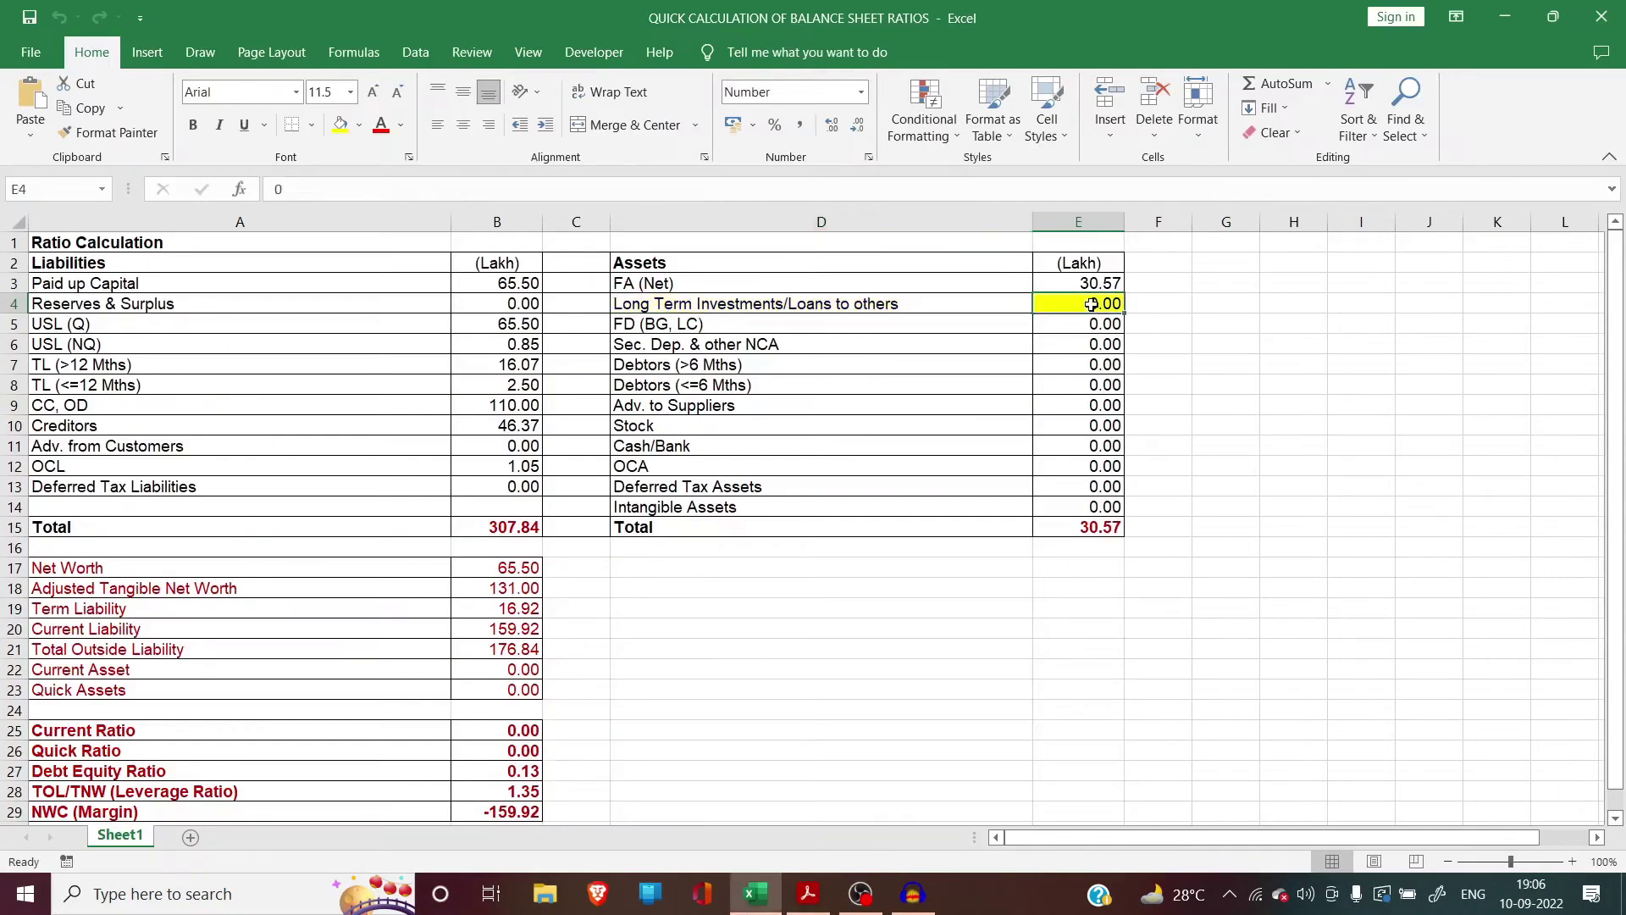
Step: Select the FD (BG, LC) amount cell in the Excel sheet and examine the Fixed Deposit entry in the balance sheet PDF
left_click(1065, 326)
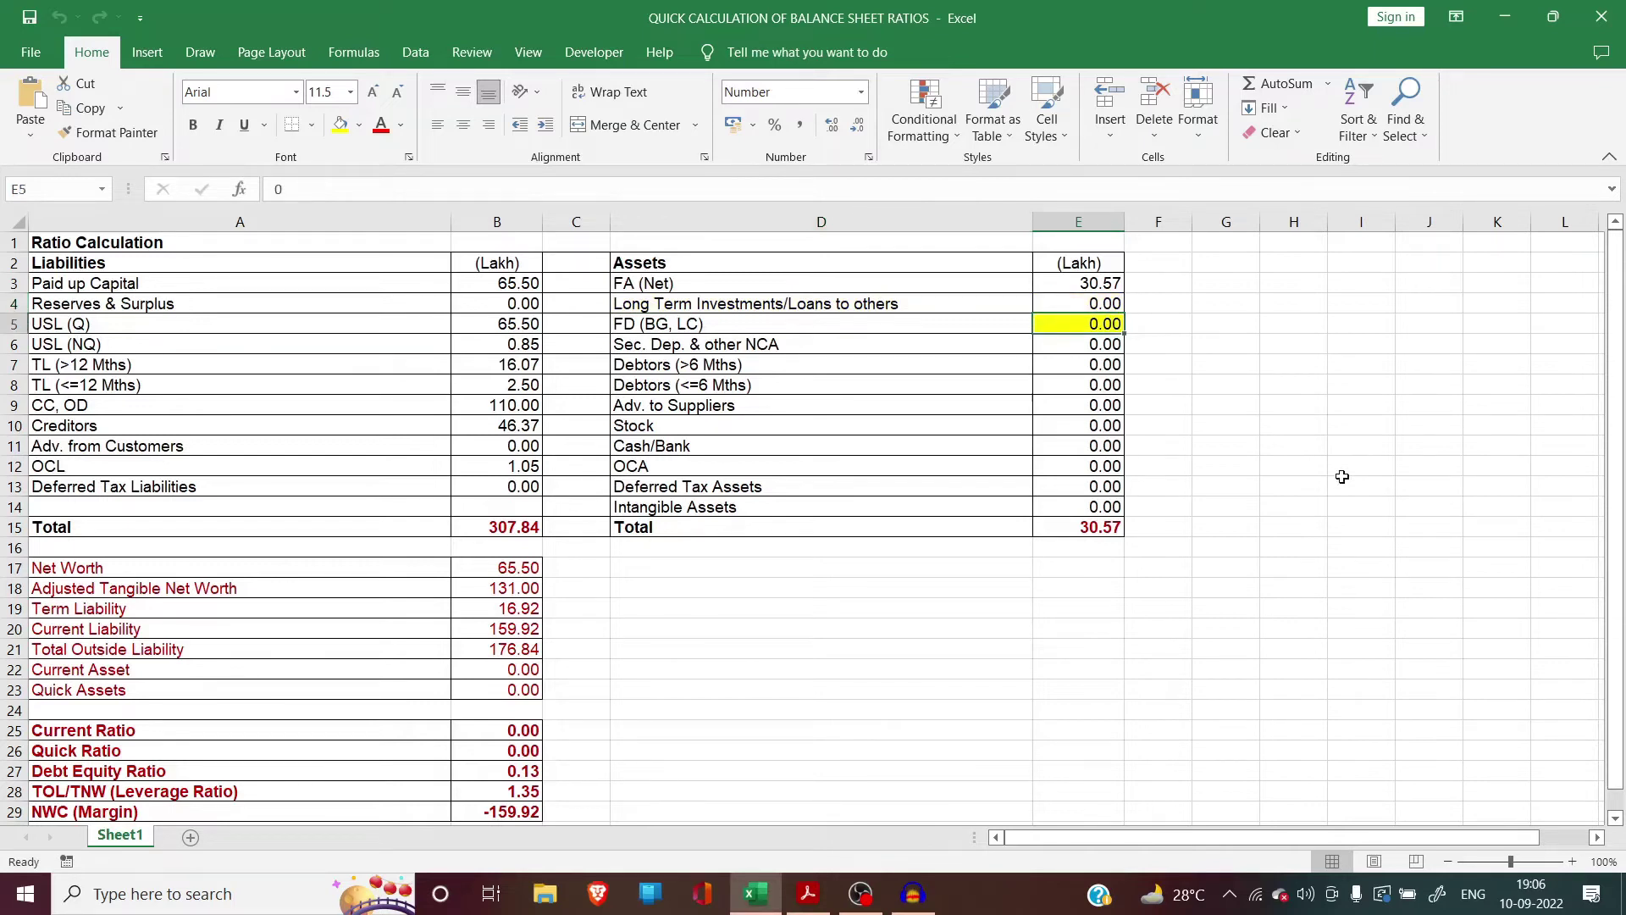
key("alt+Tab")
left_click(1389, 542)
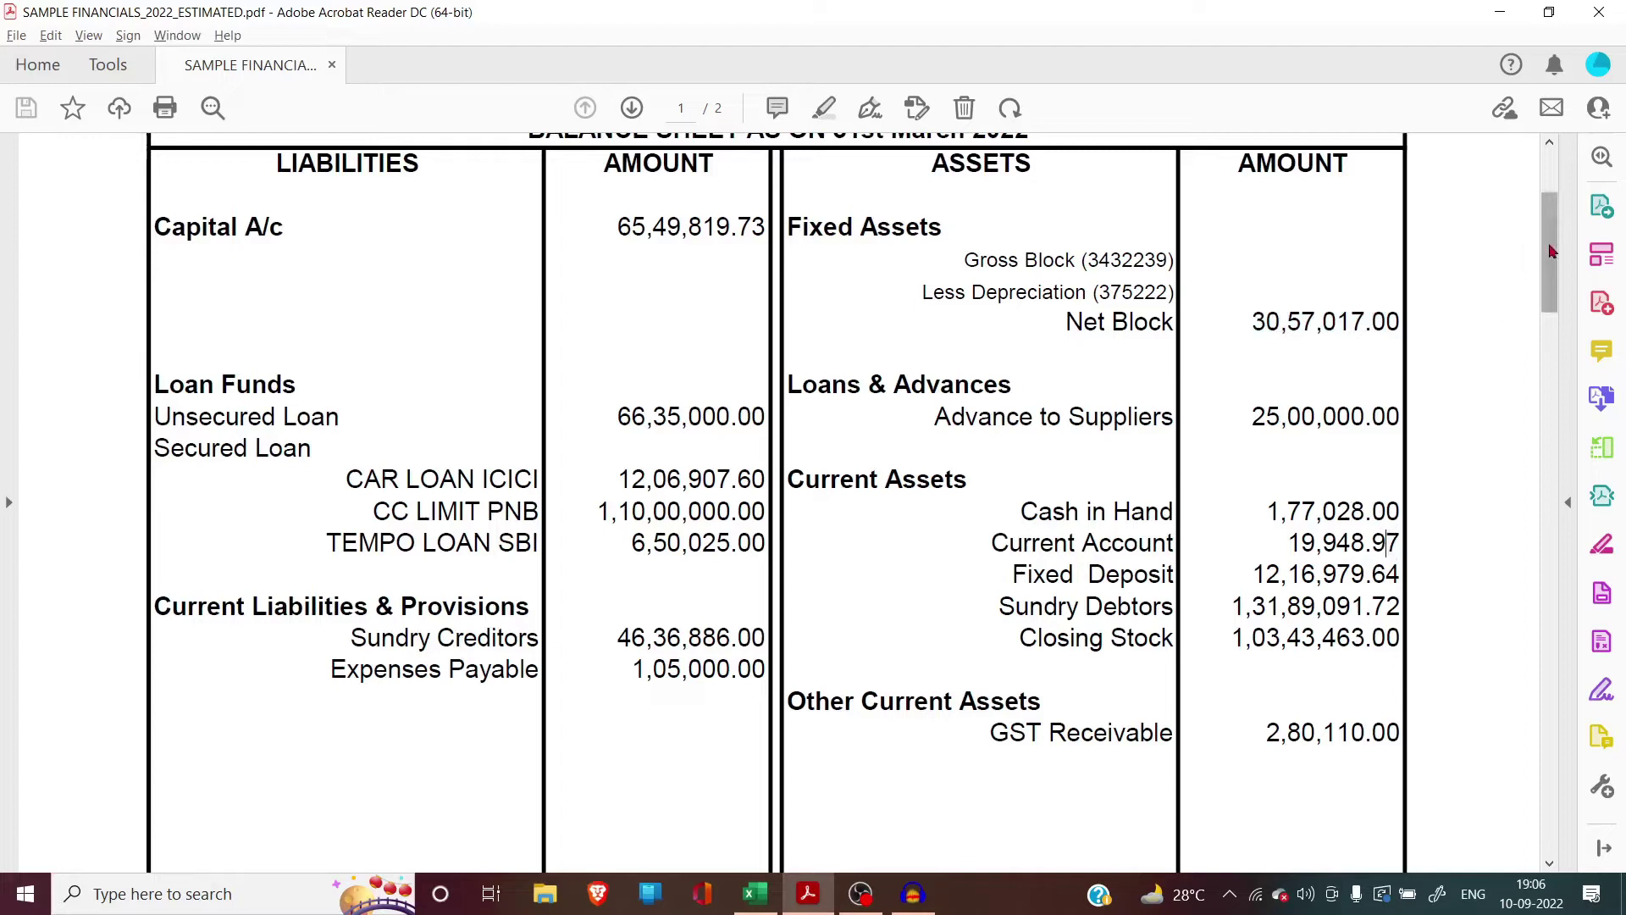
left_click(1252, 573)
left_click_drag(1406, 573, 1237, 574)
key("Right")
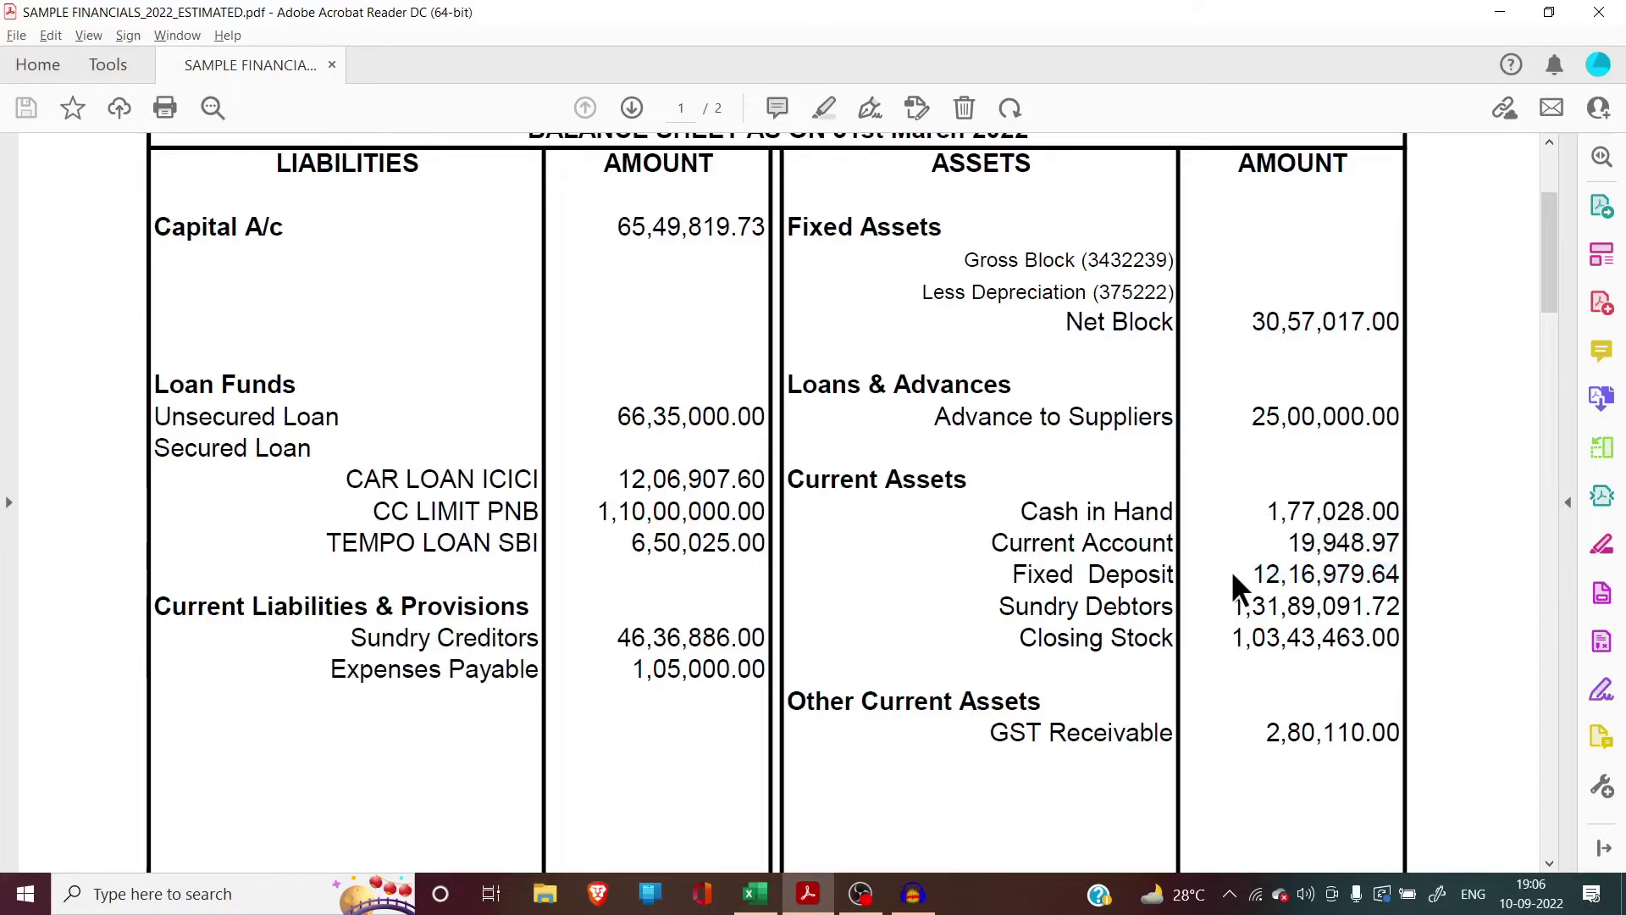
double_click(1251, 573)
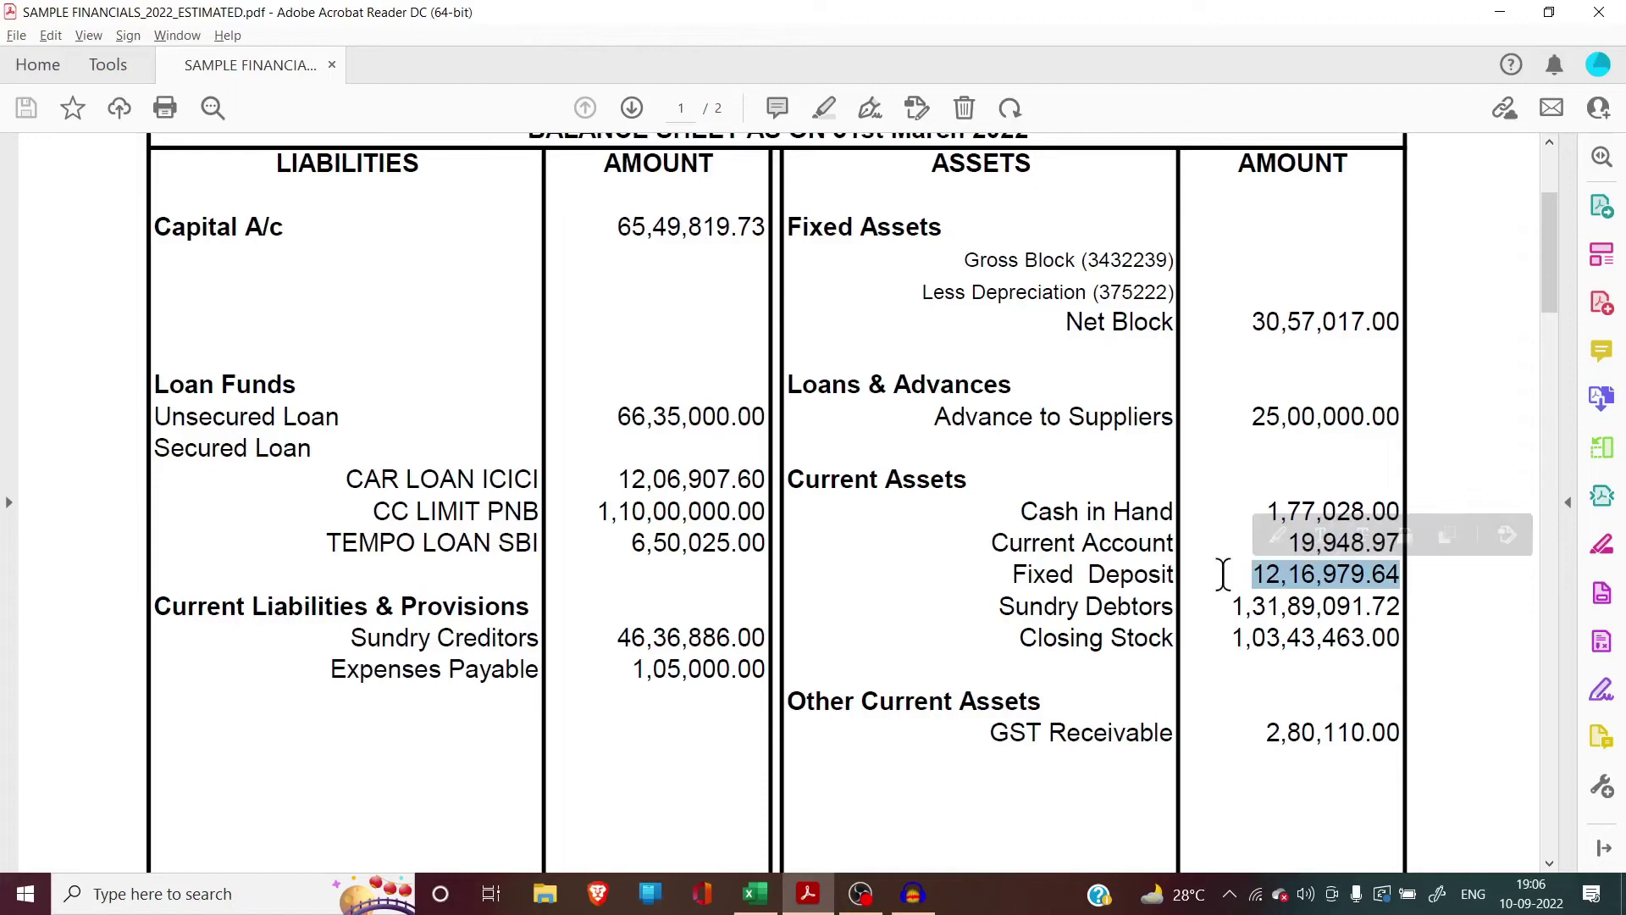
key("Down")
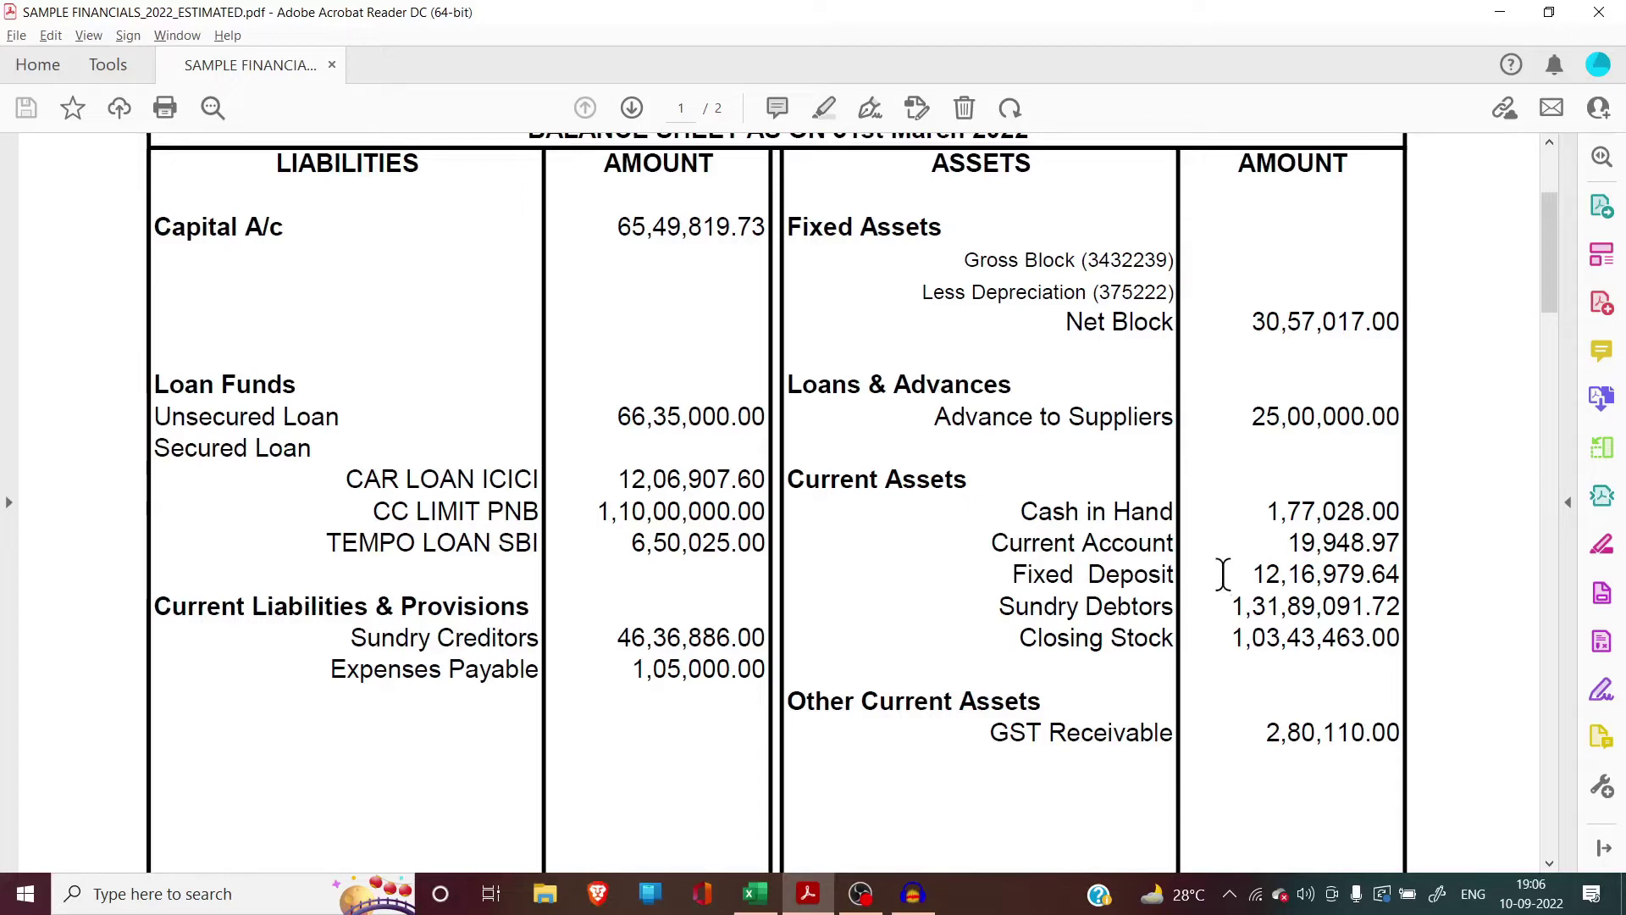
left_click_drag(1249, 574, 1404, 576)
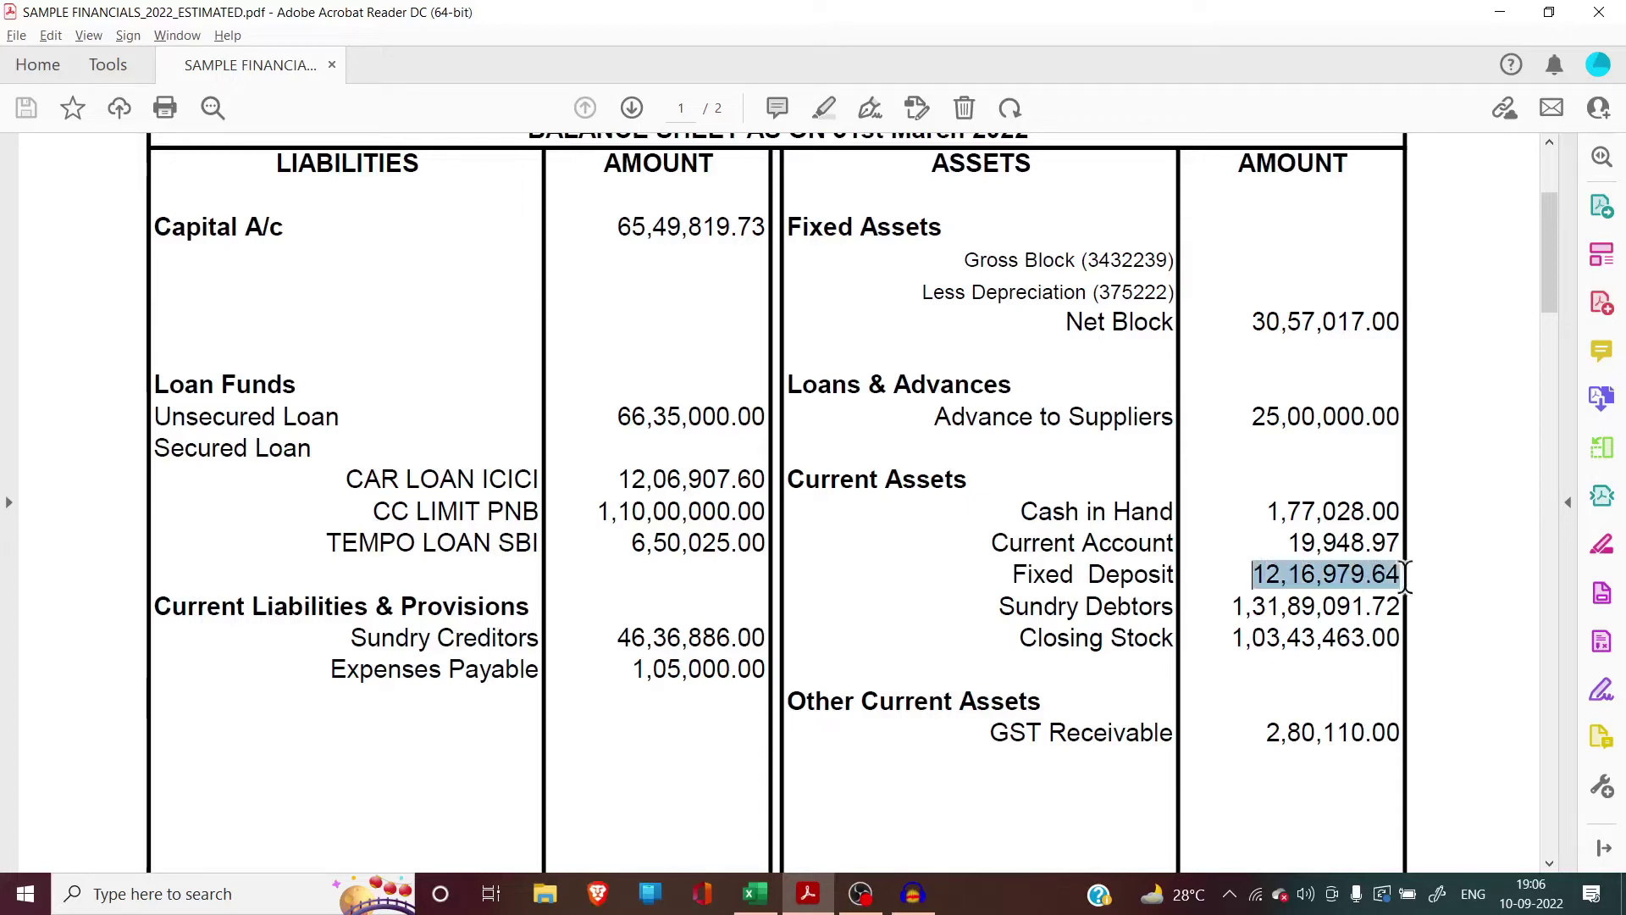
left_click(1470, 576)
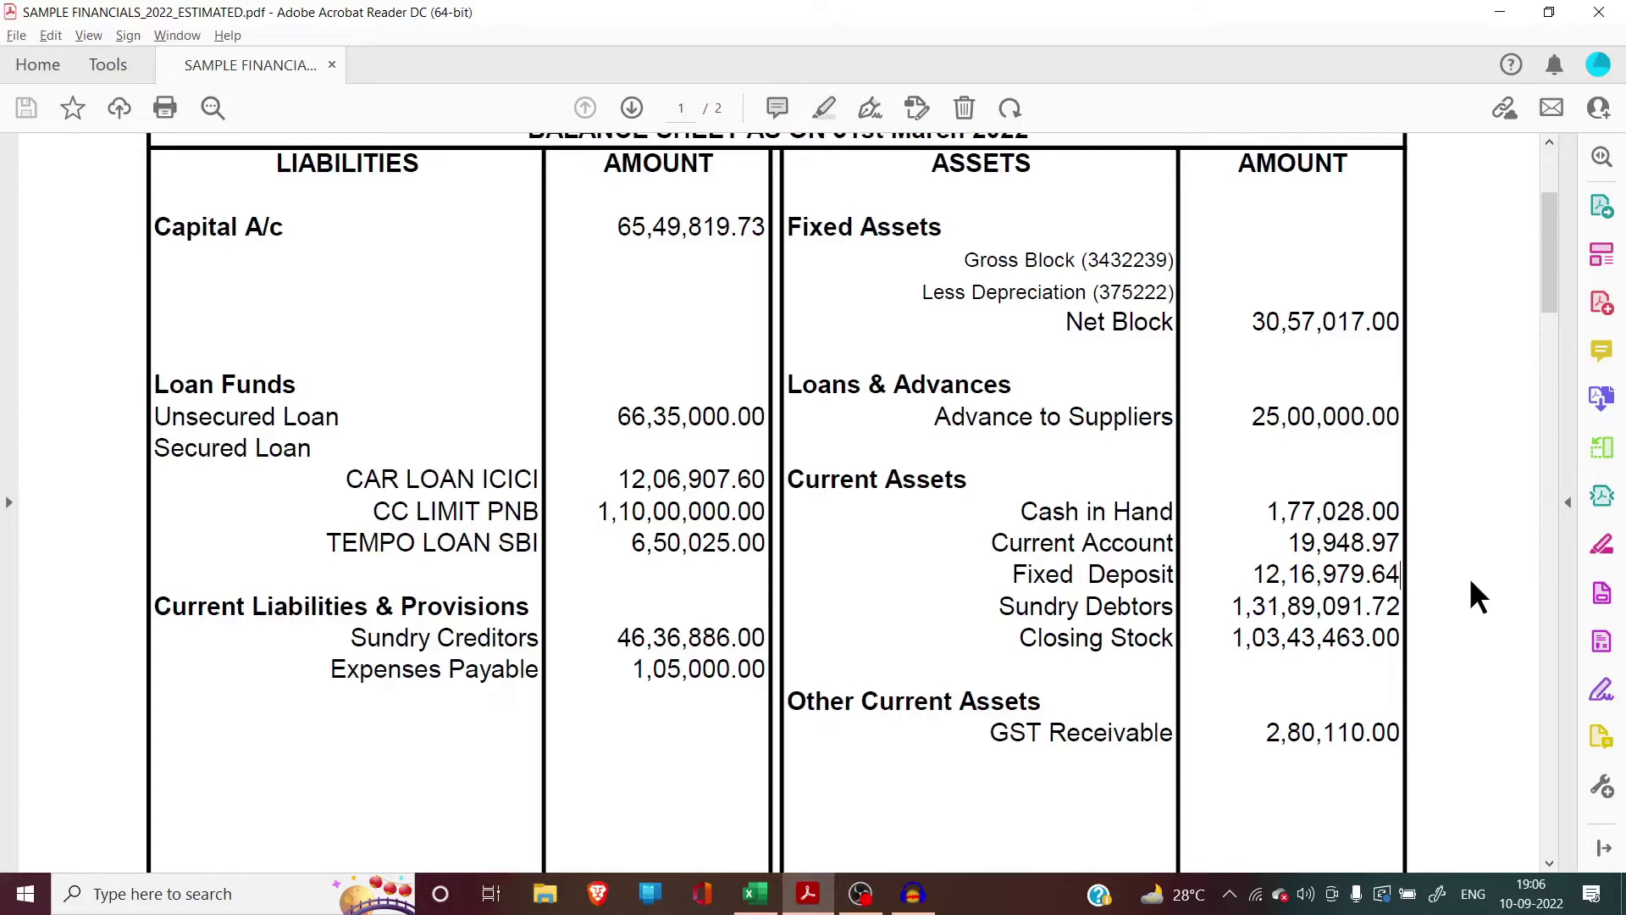
left_click_drag(1241, 571, 1394, 575)
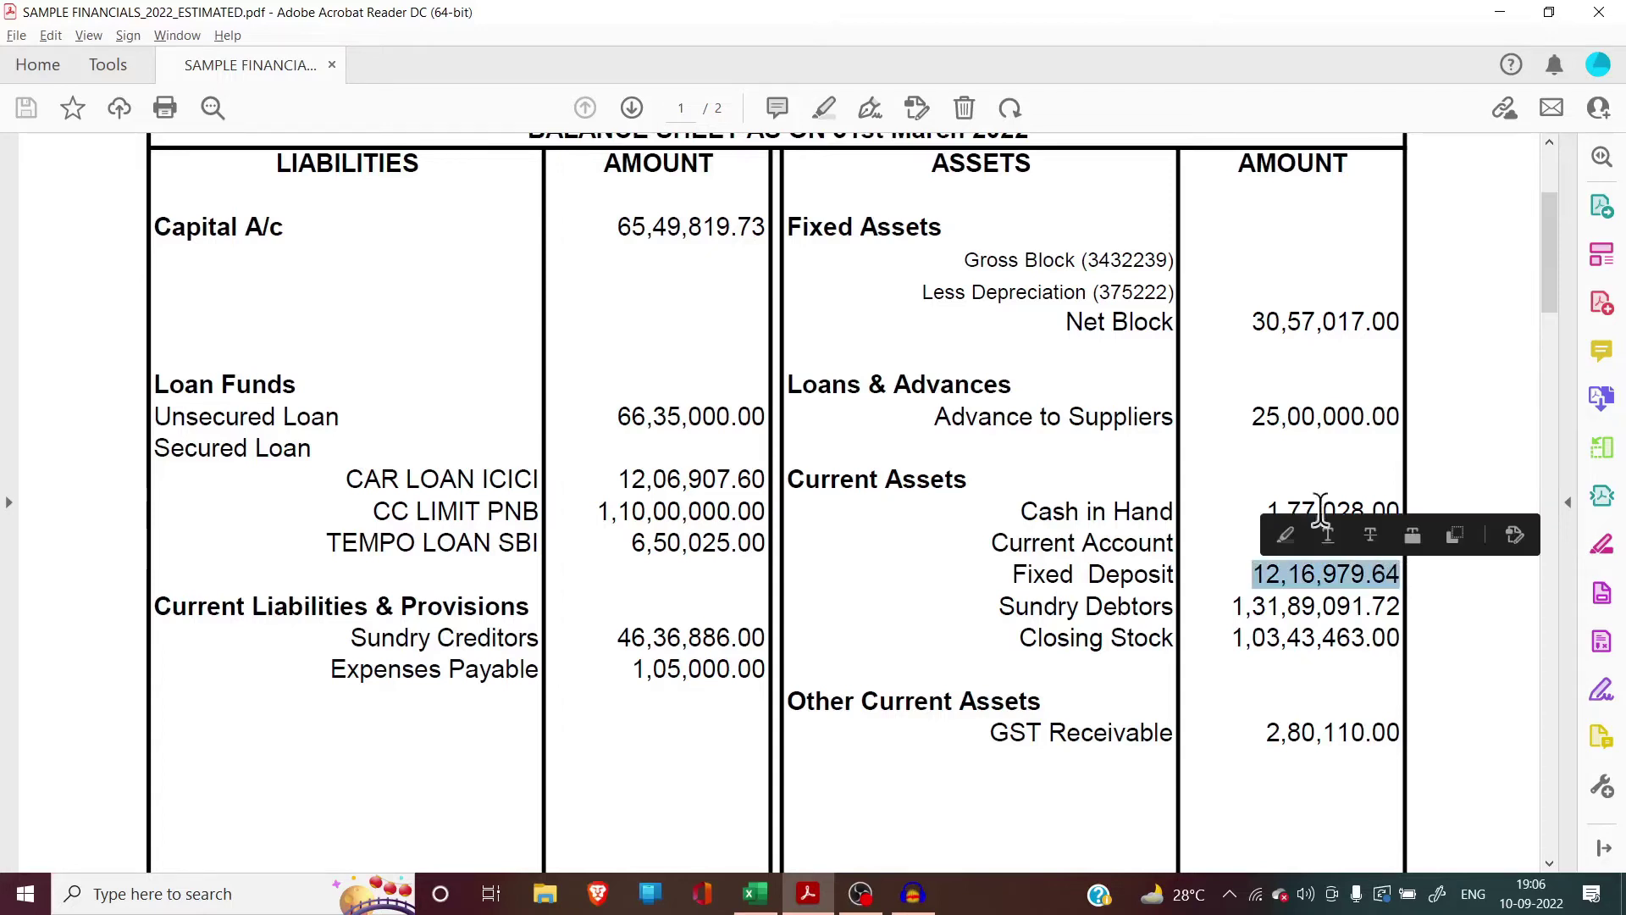
Step: Compare the Cash/Bank row in the Excel sheet with the Fixed Deposit entry in the PDF, and return to Excel
key("alt+Tab")
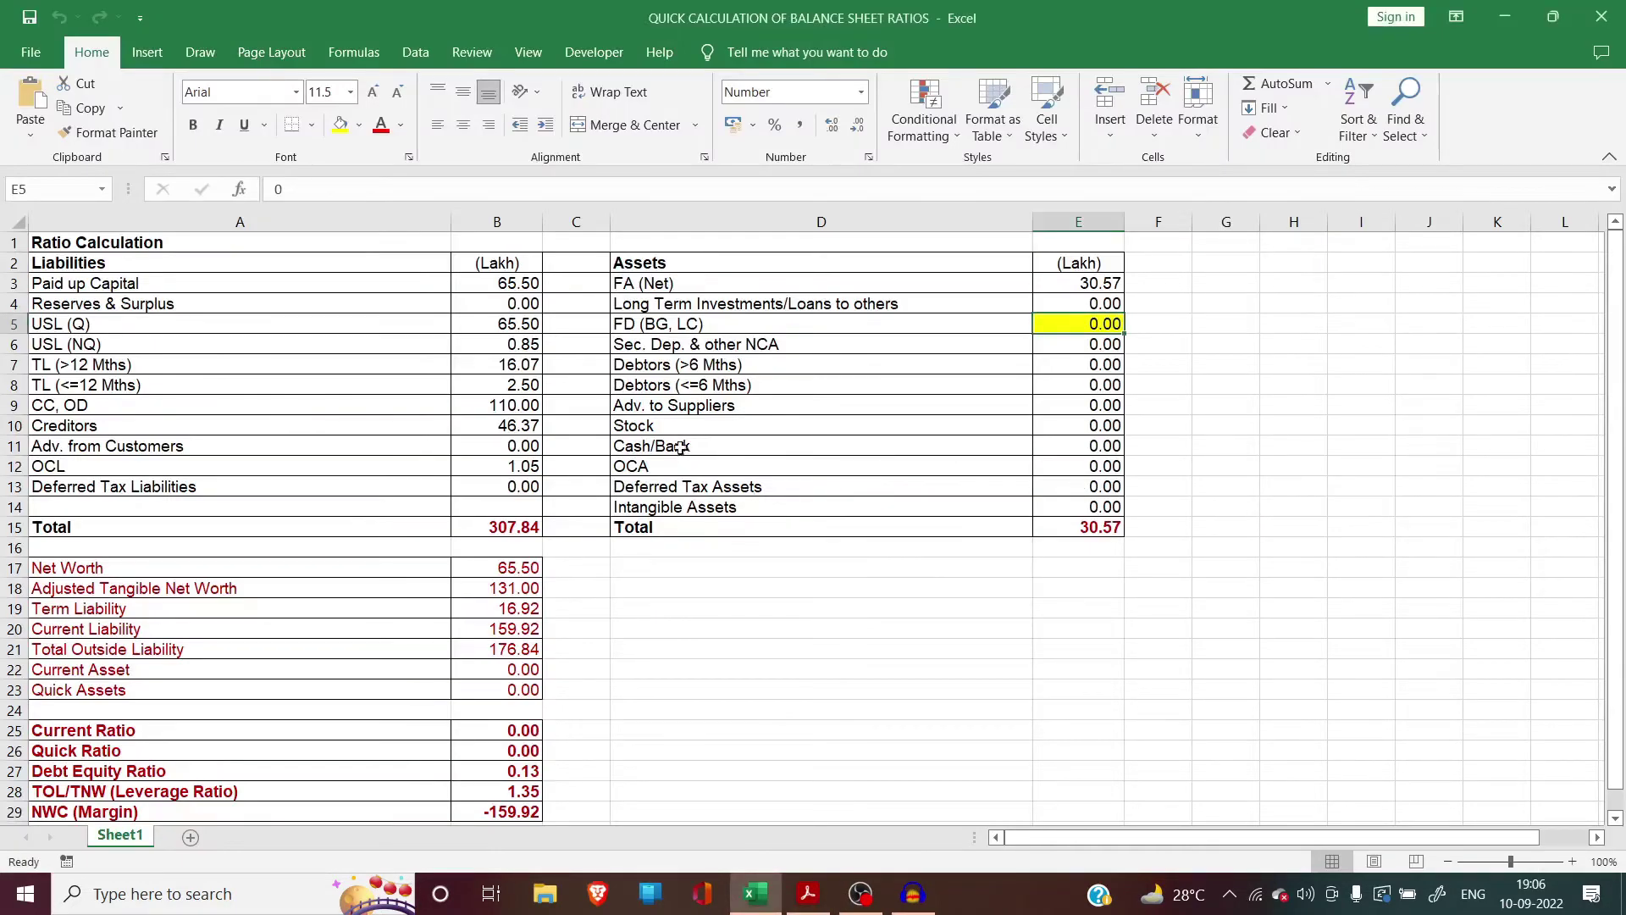
left_click(1052, 449)
key("alt+Tab")
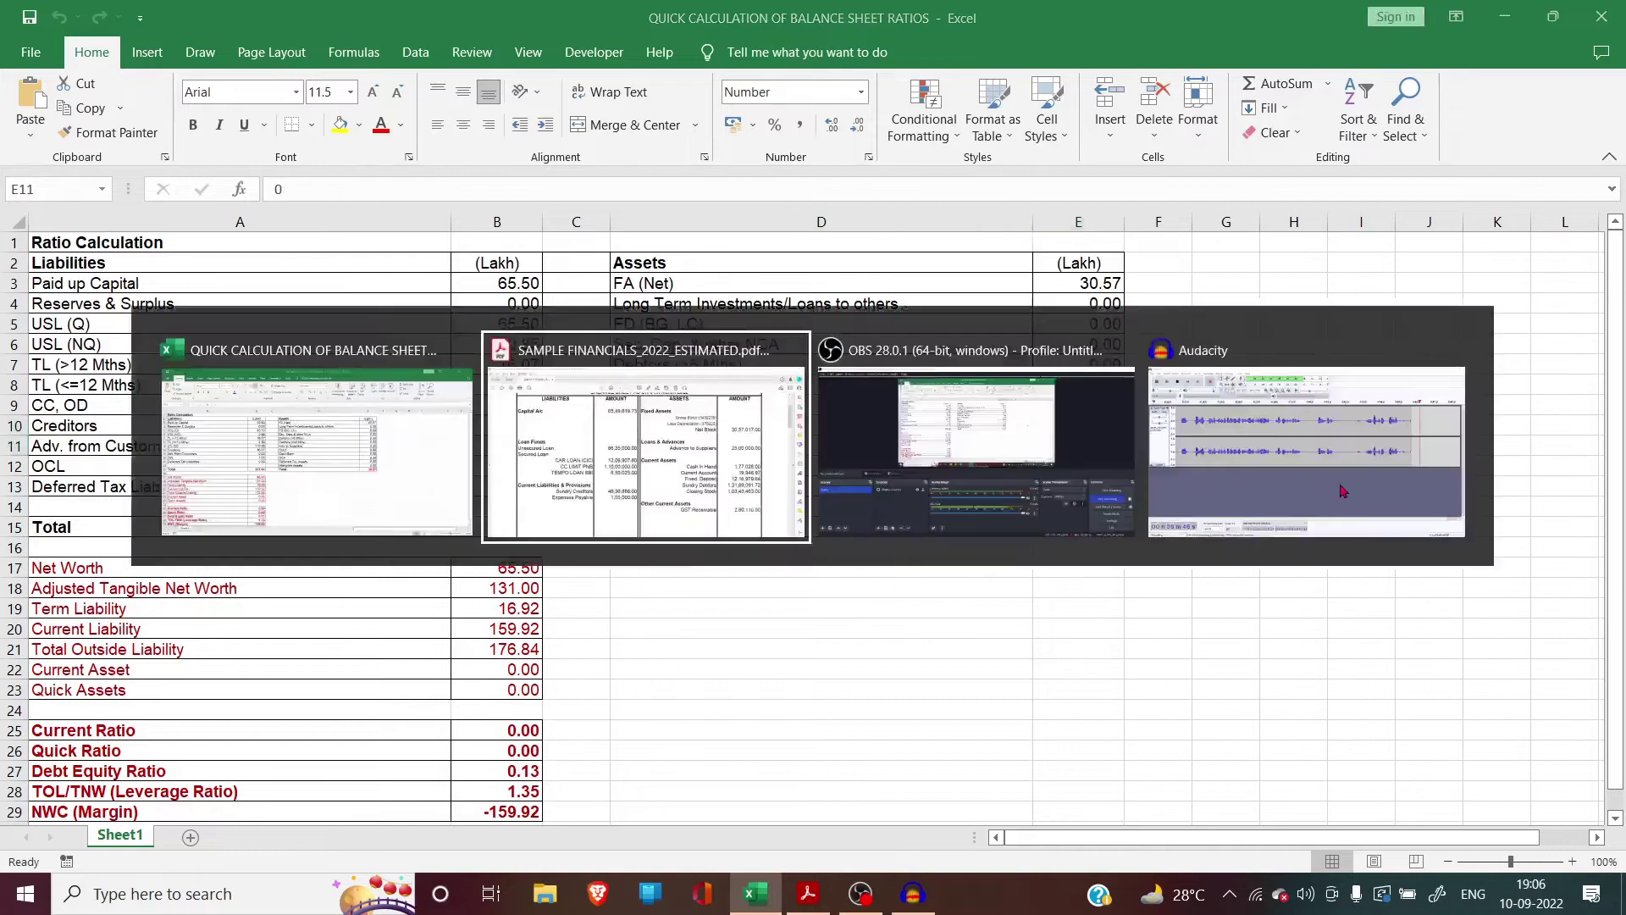
left_click_drag(1252, 574, 1403, 576)
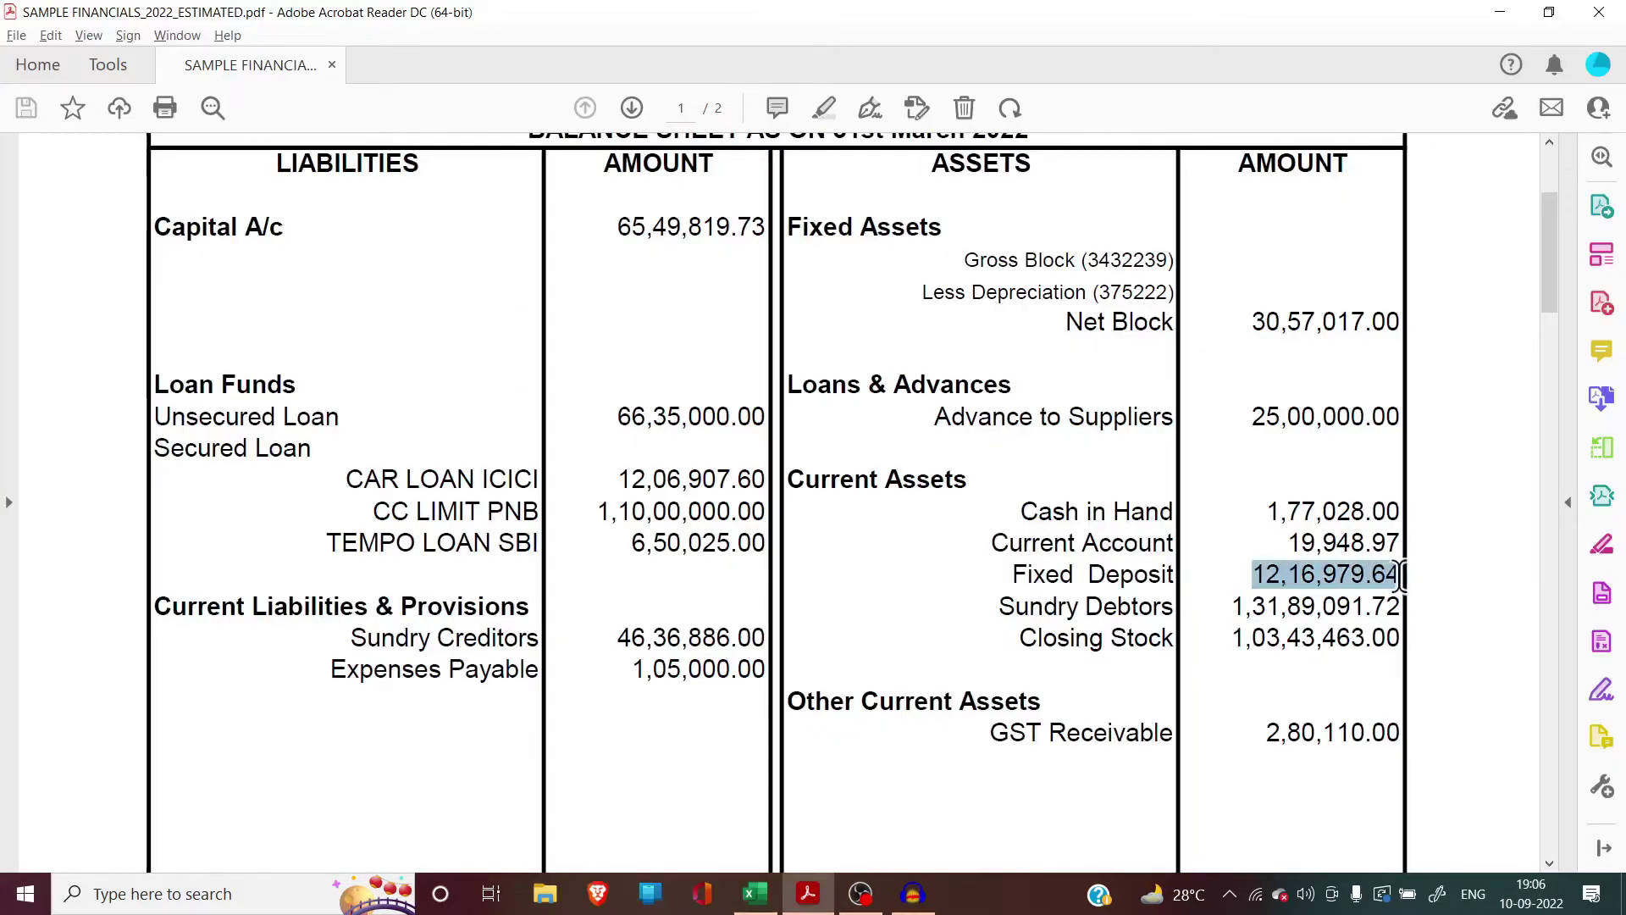
left_click(1445, 585)
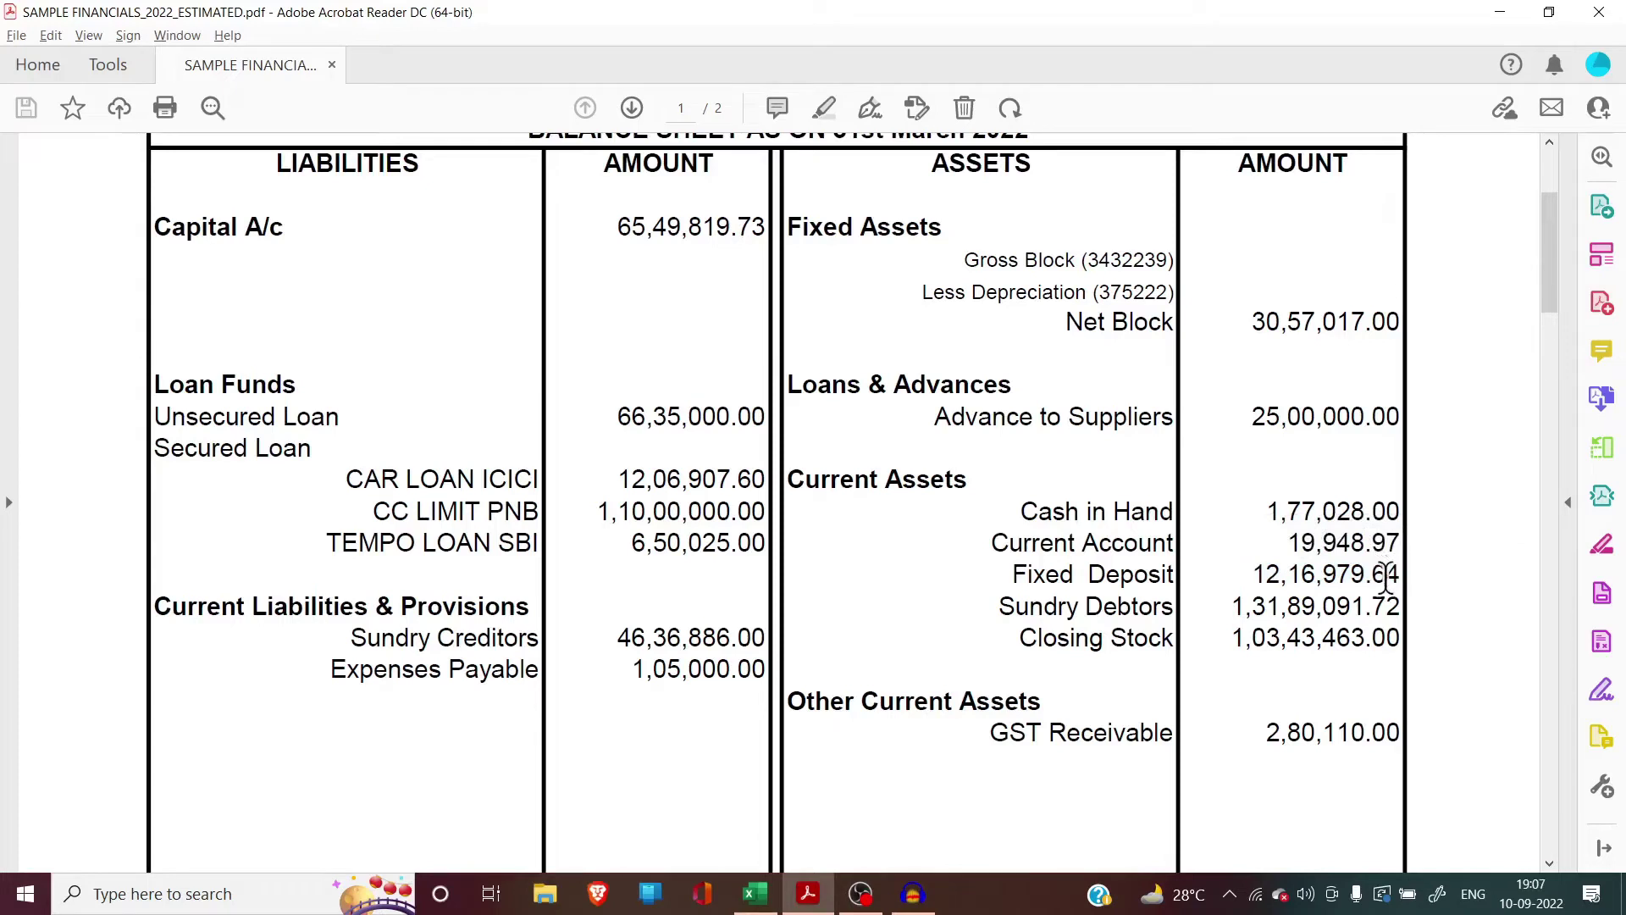
key("alt+Tab")
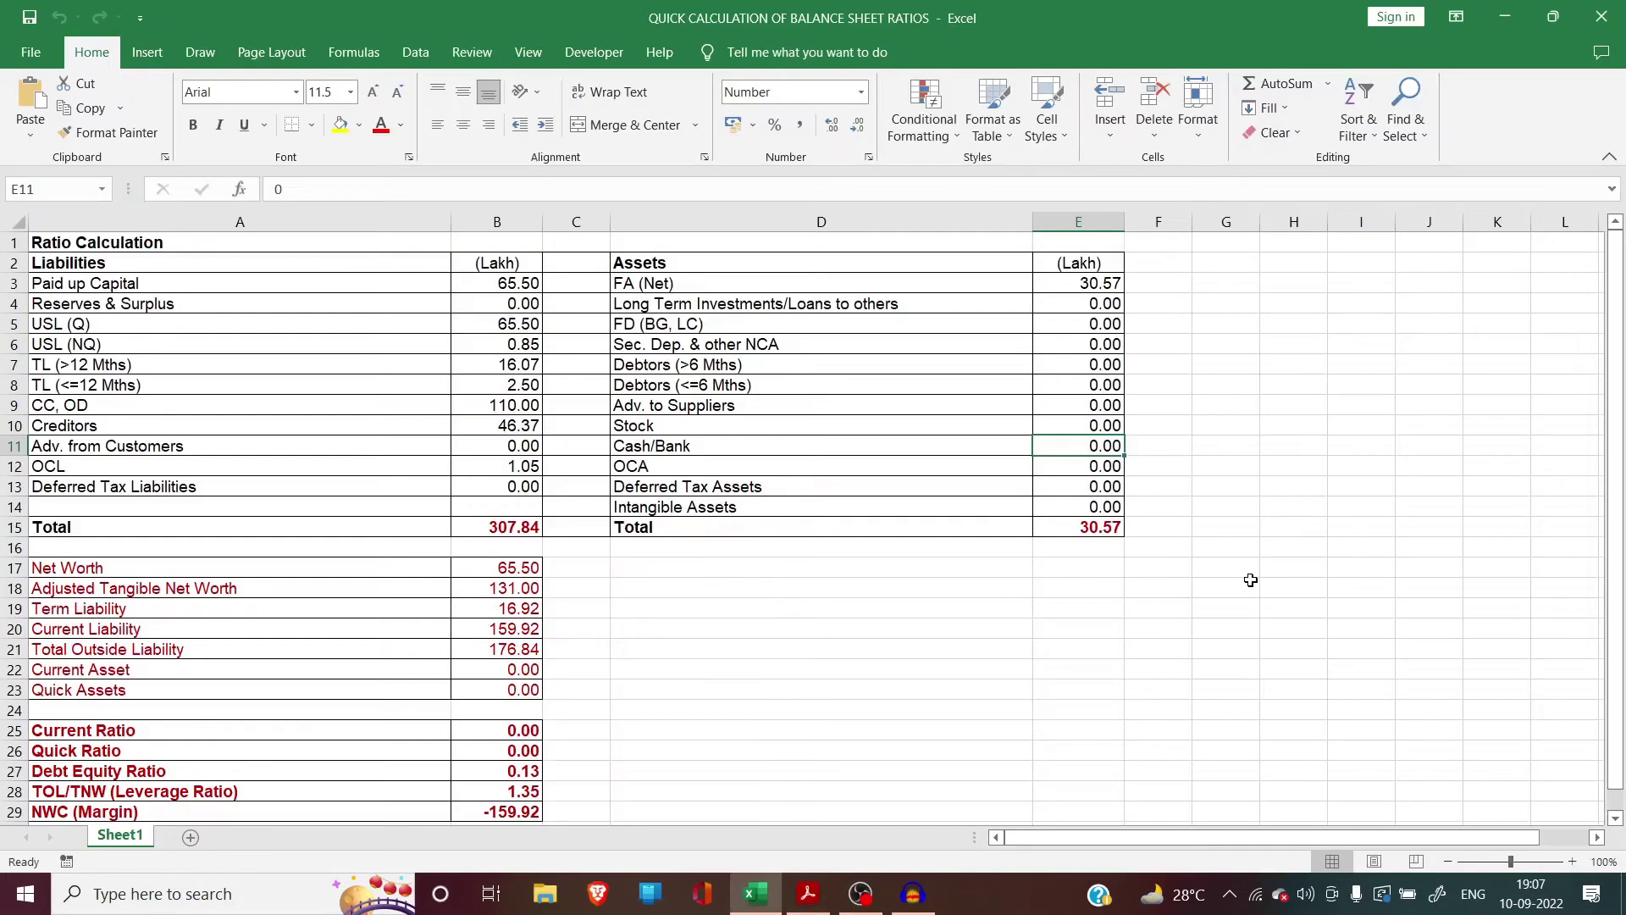
Step: Set FD (BG, LC) to 12.17 lakh in the assets column
left_click(1056, 321)
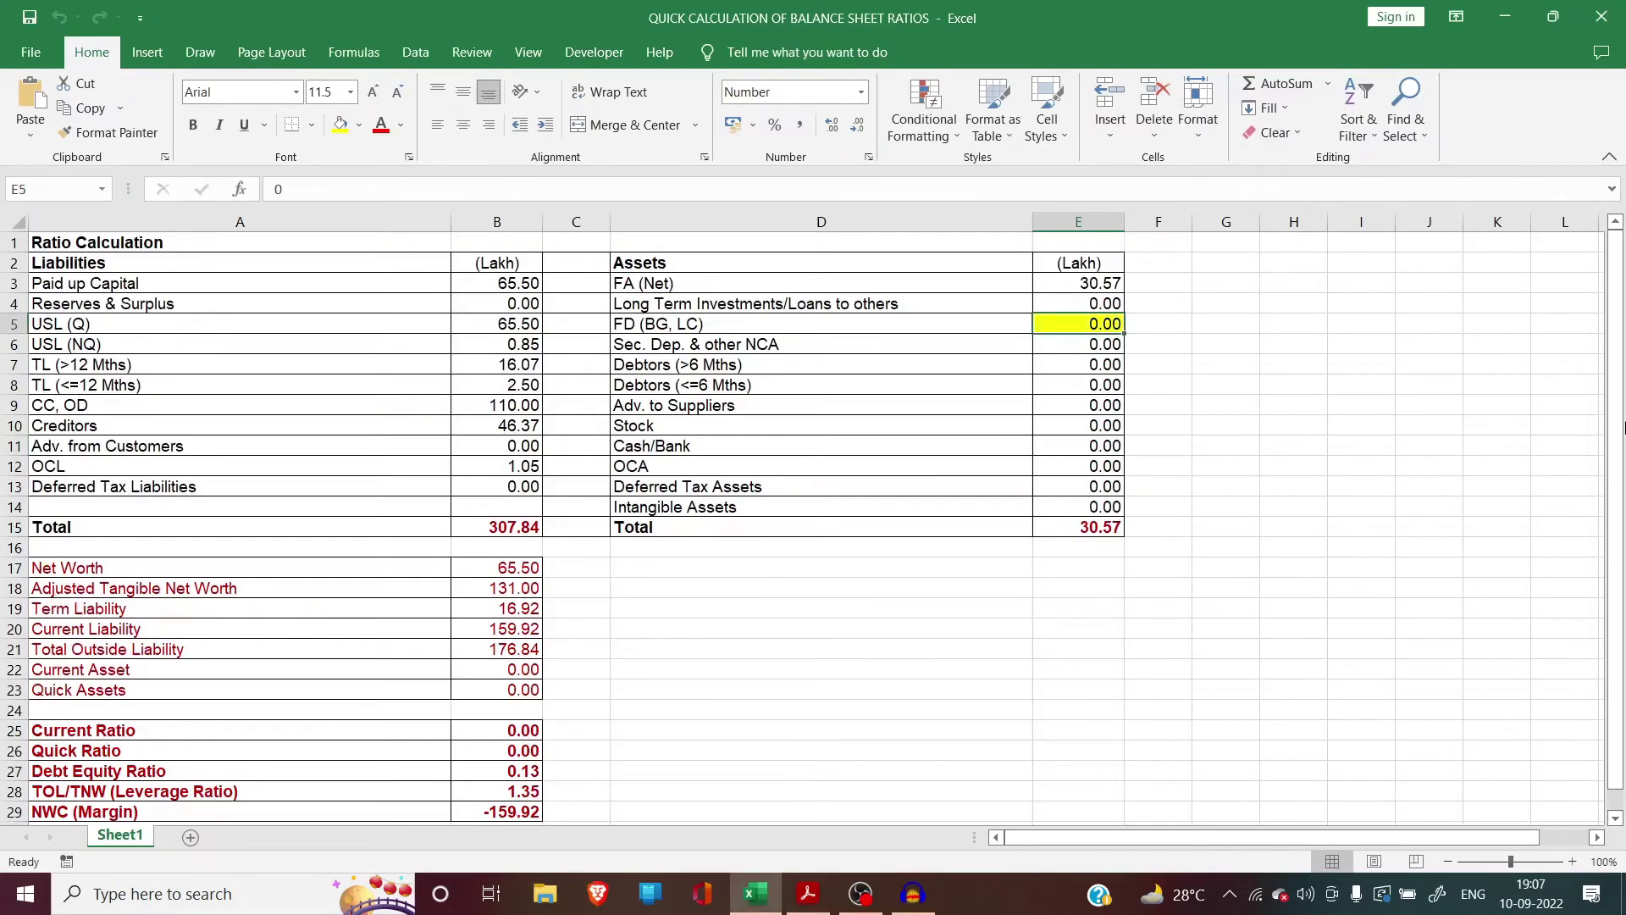
type("12.147")
key("Return")
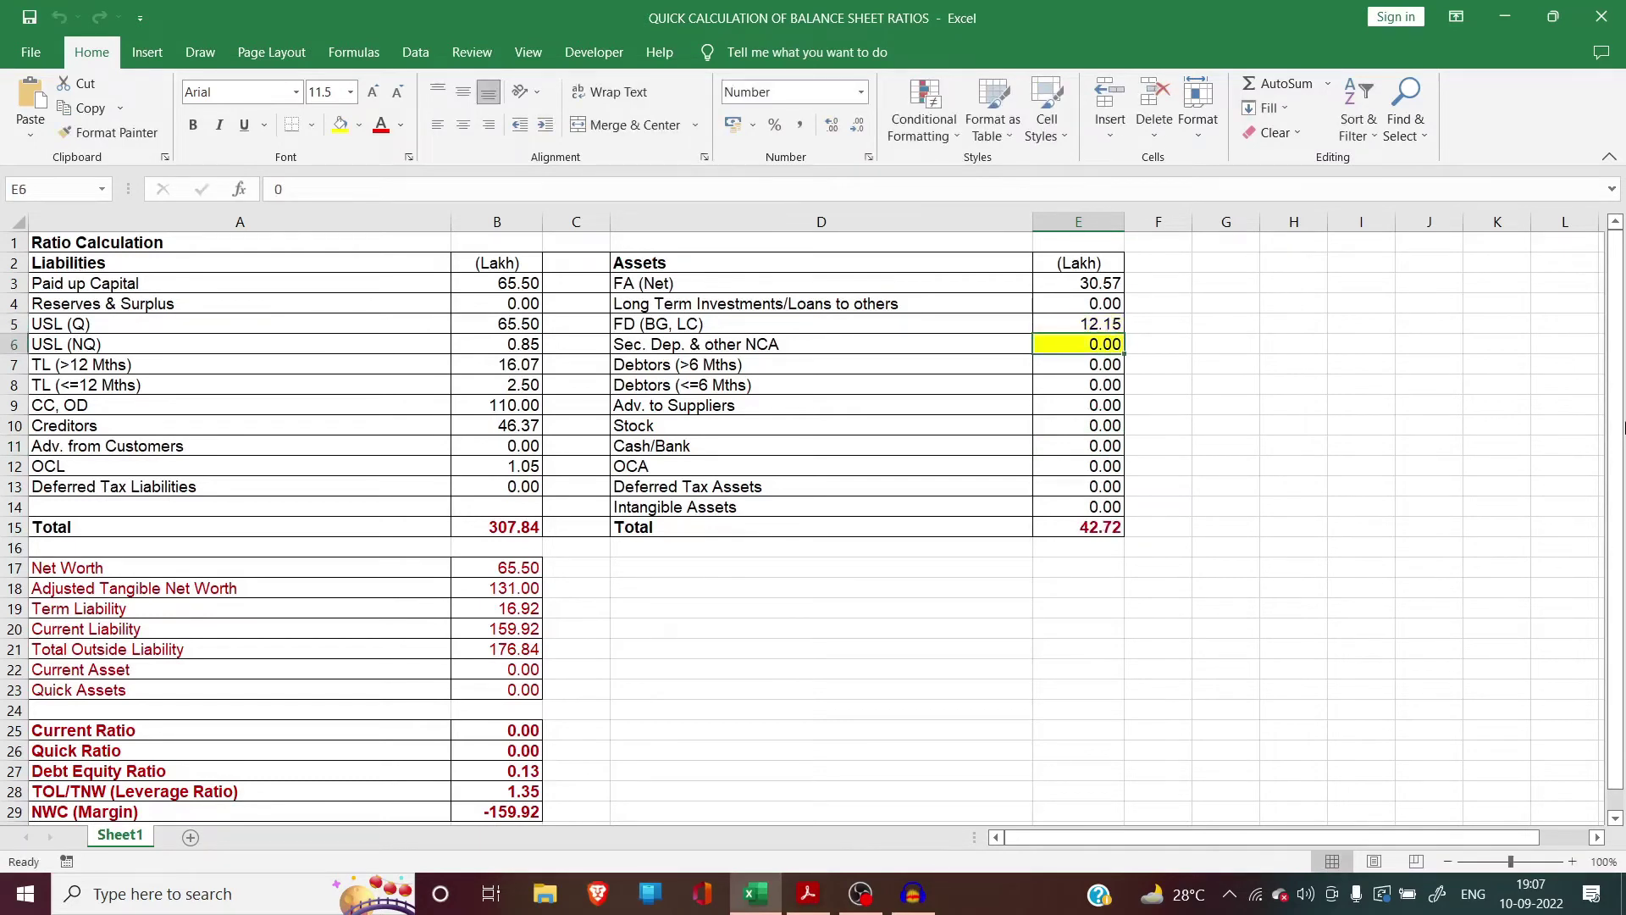
key("Up")
type("12.17")
key("Return")
Step: Check the assets in the balance sheet PDF for security deposits and other non-current assets, and return to the Excel sheet
key("alt+Tab")
key("alt+Tab")
left_click(827, 343)
key("alt+Tab")
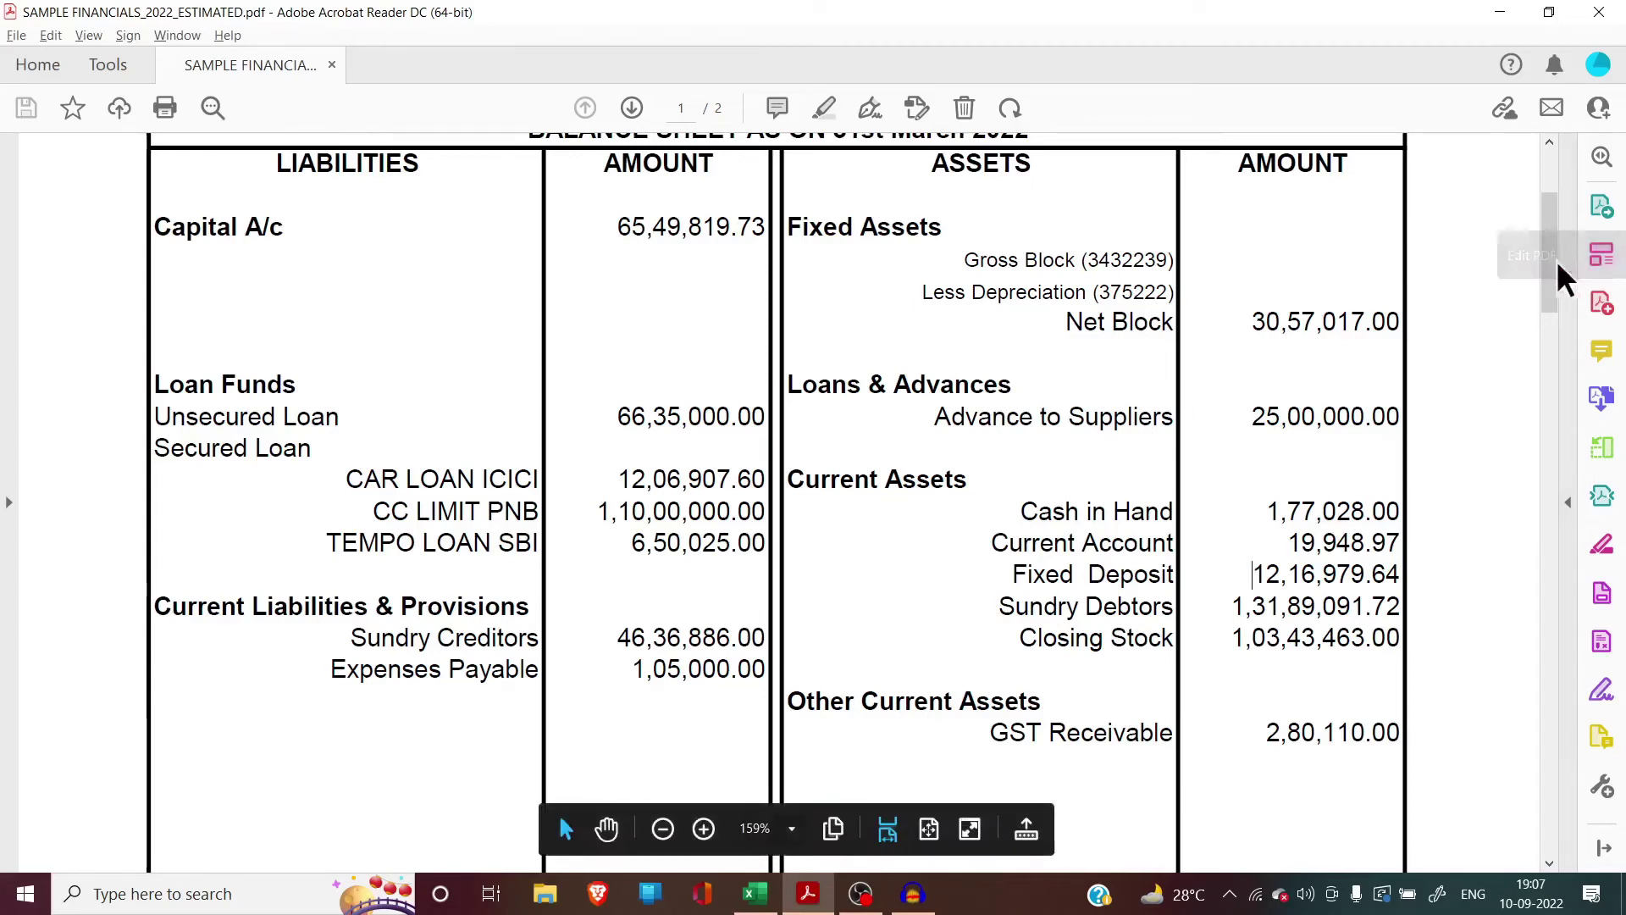
left_click_drag(1555, 285, 1552, 289)
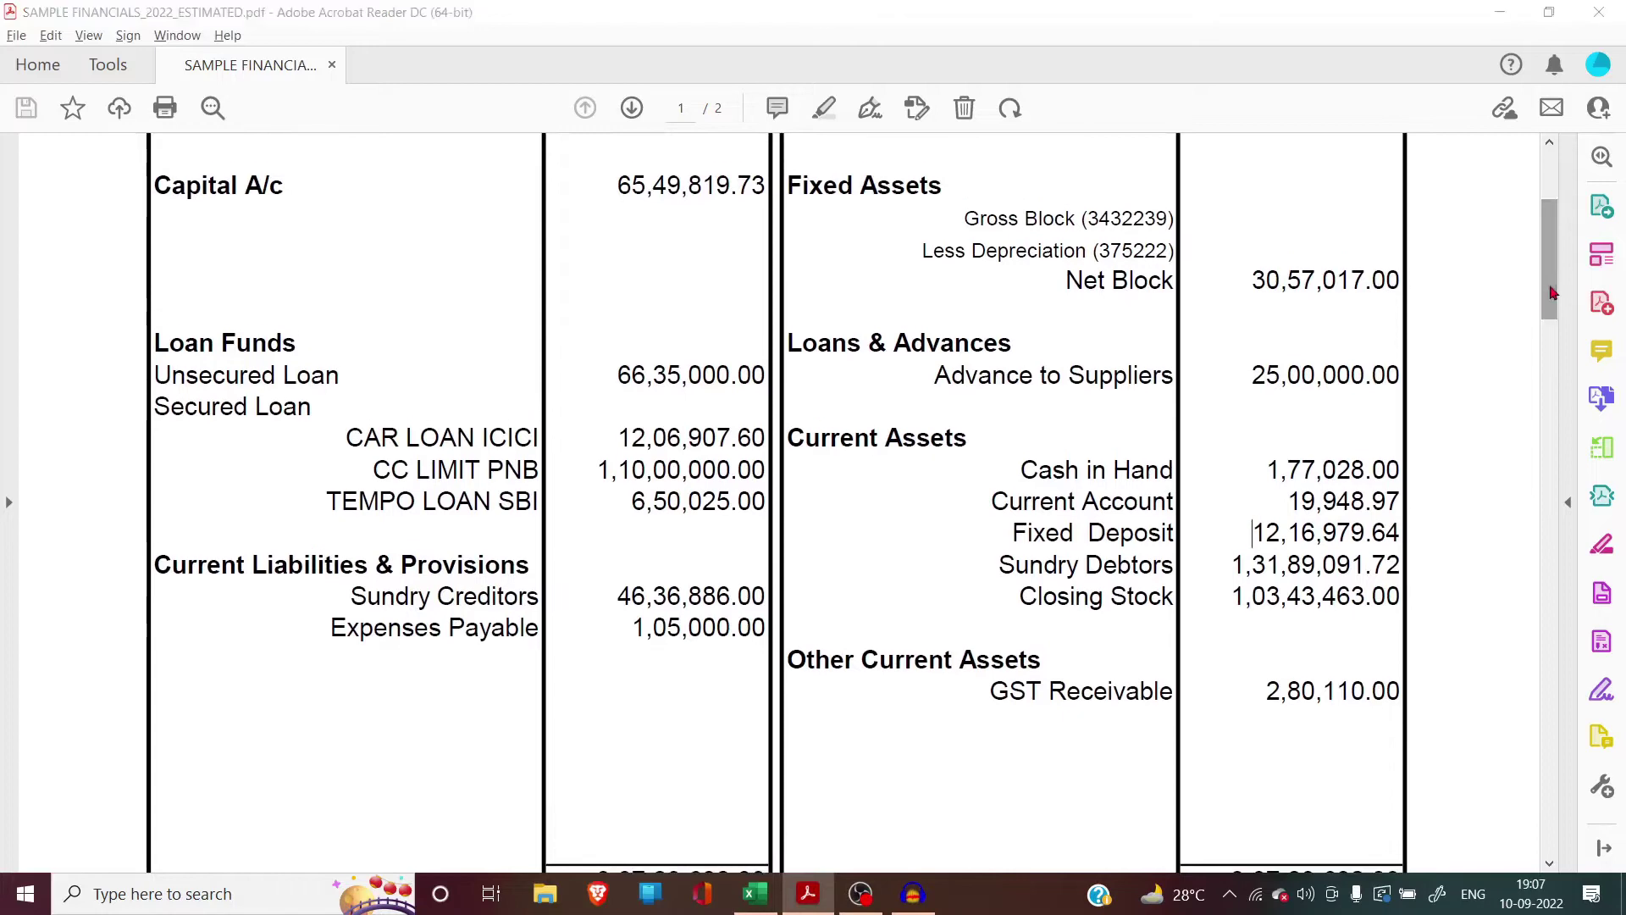
key("alt+Tab")
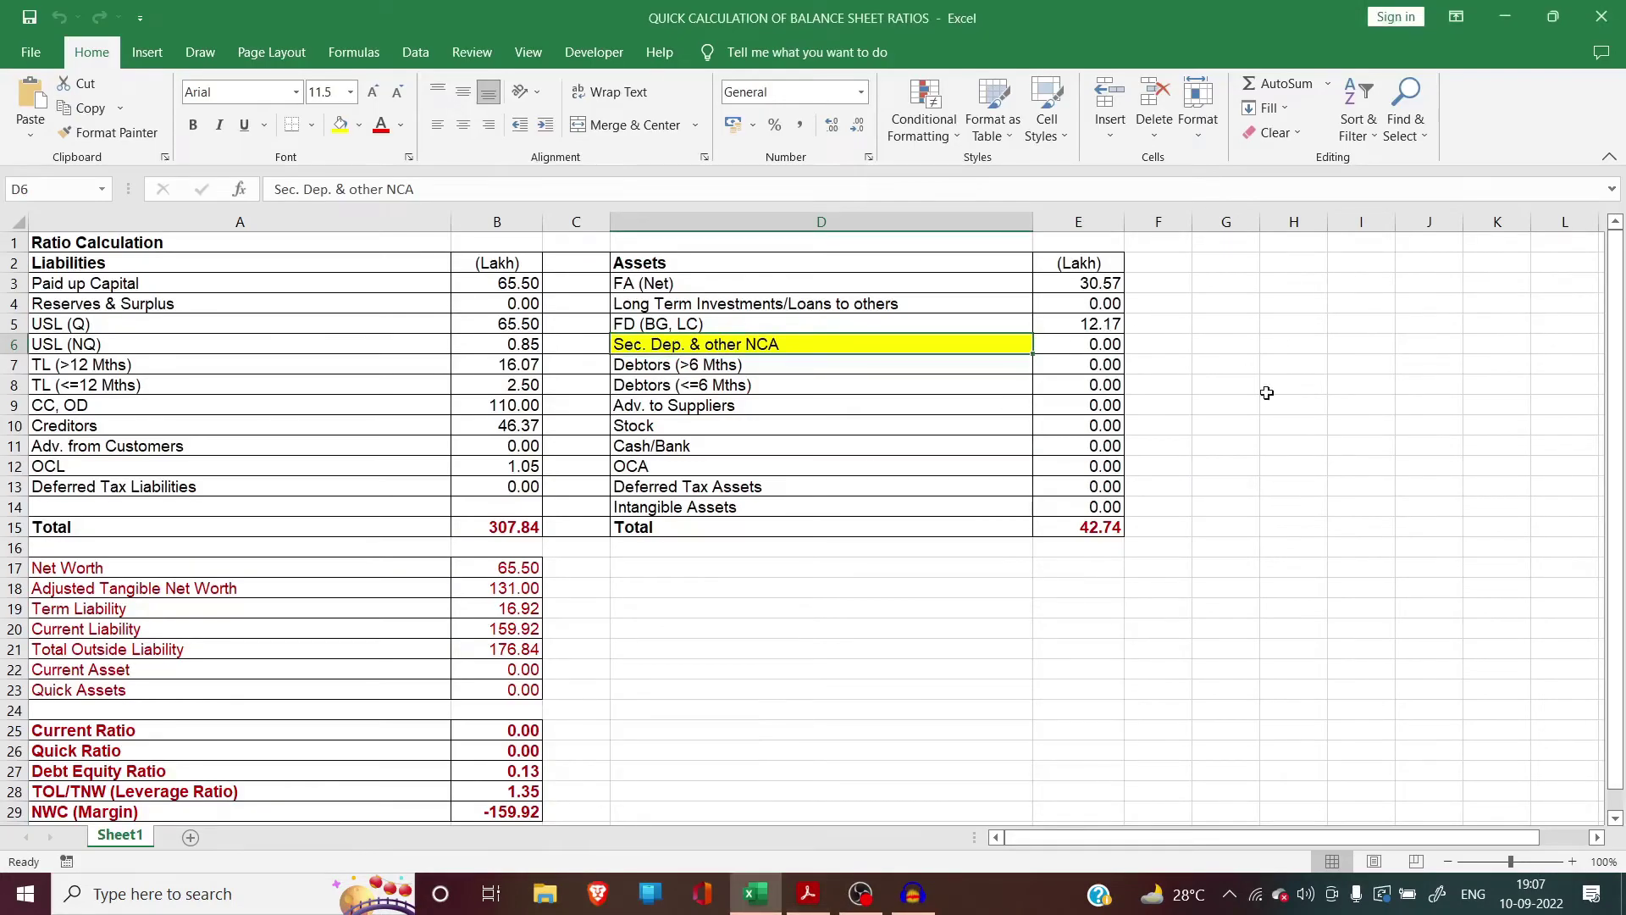
key("alt+Tab")
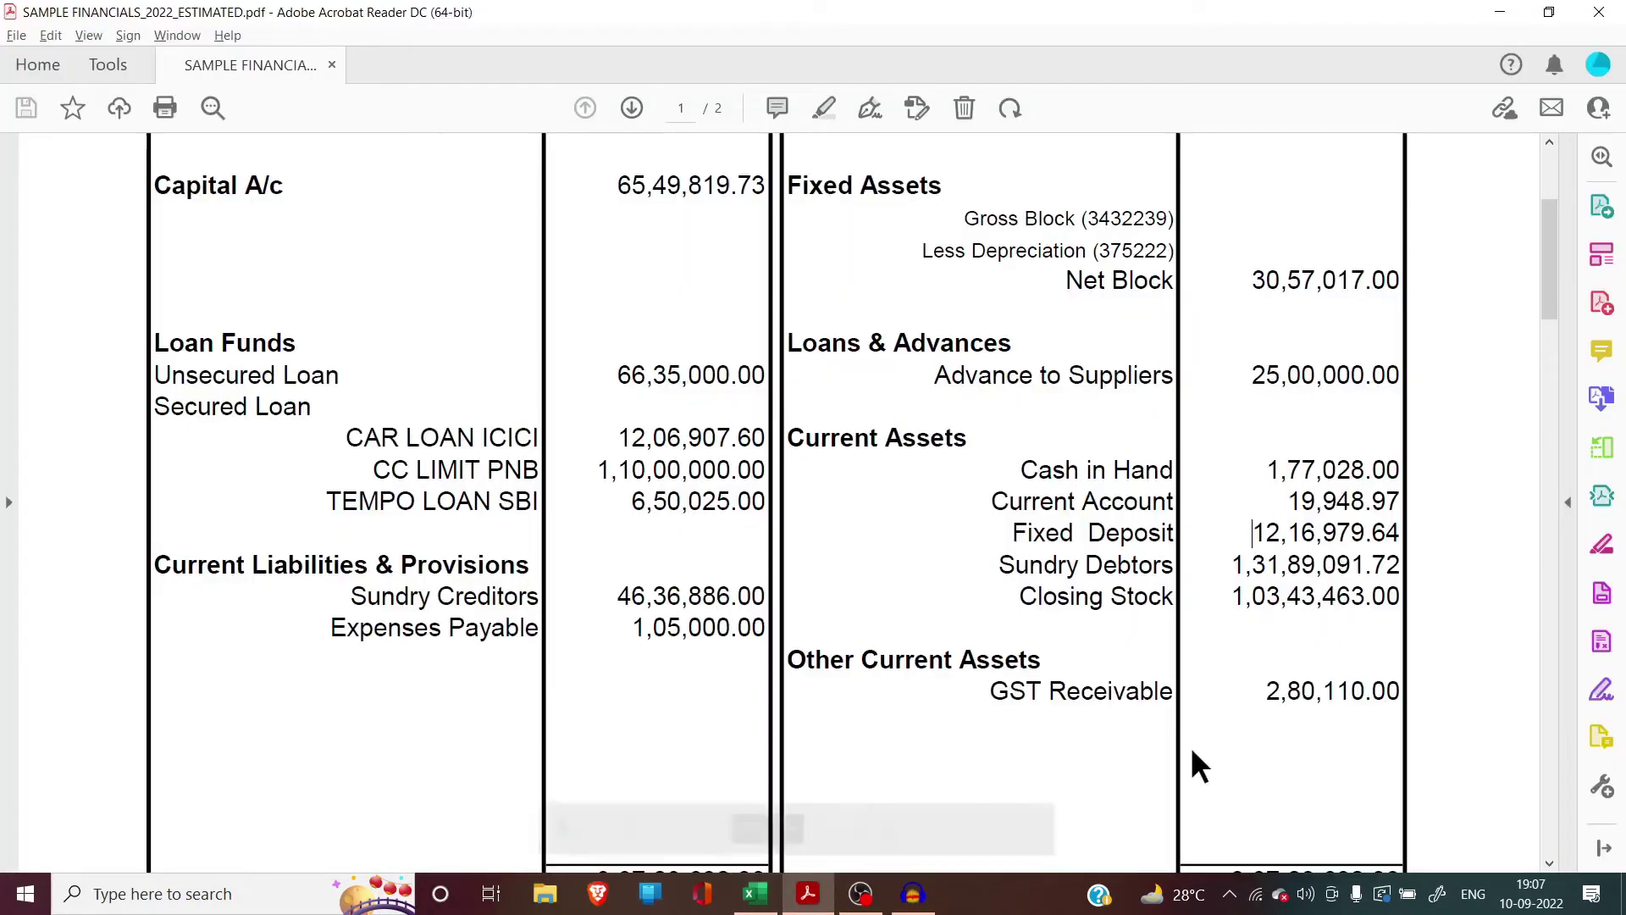
key("alt+Tab")
Step: Look up sundry debtors in the balance sheet PDF and set Debtors (>6 Mths) to 30 lakh in the Excel sheet
left_click(809, 361)
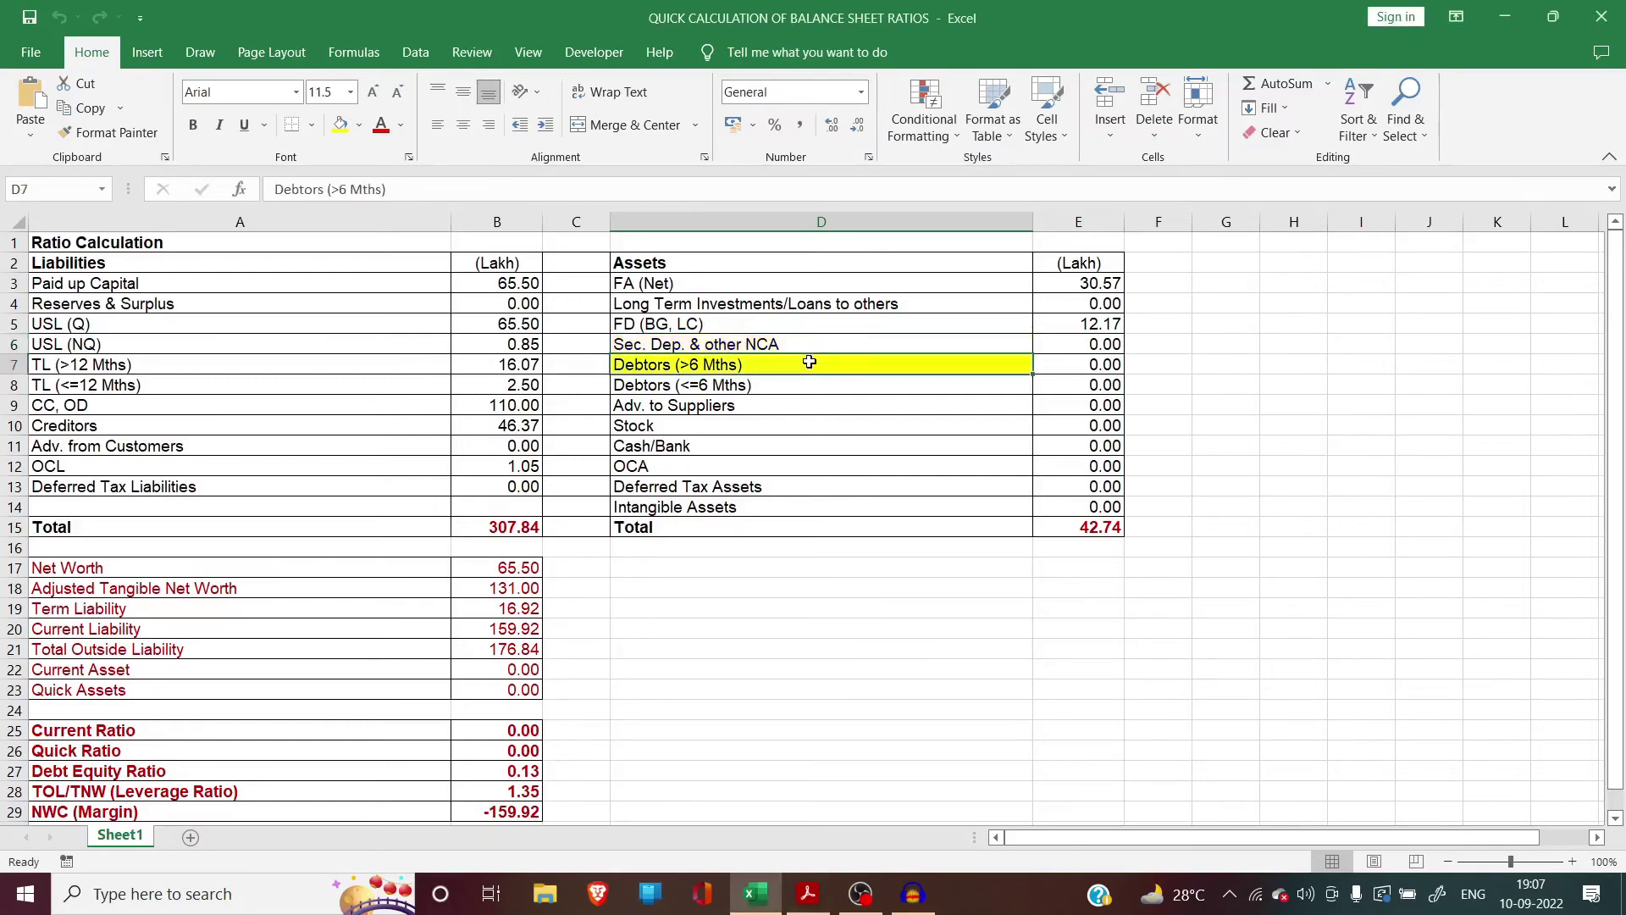
left_click(874, 386)
key("alt+Tab")
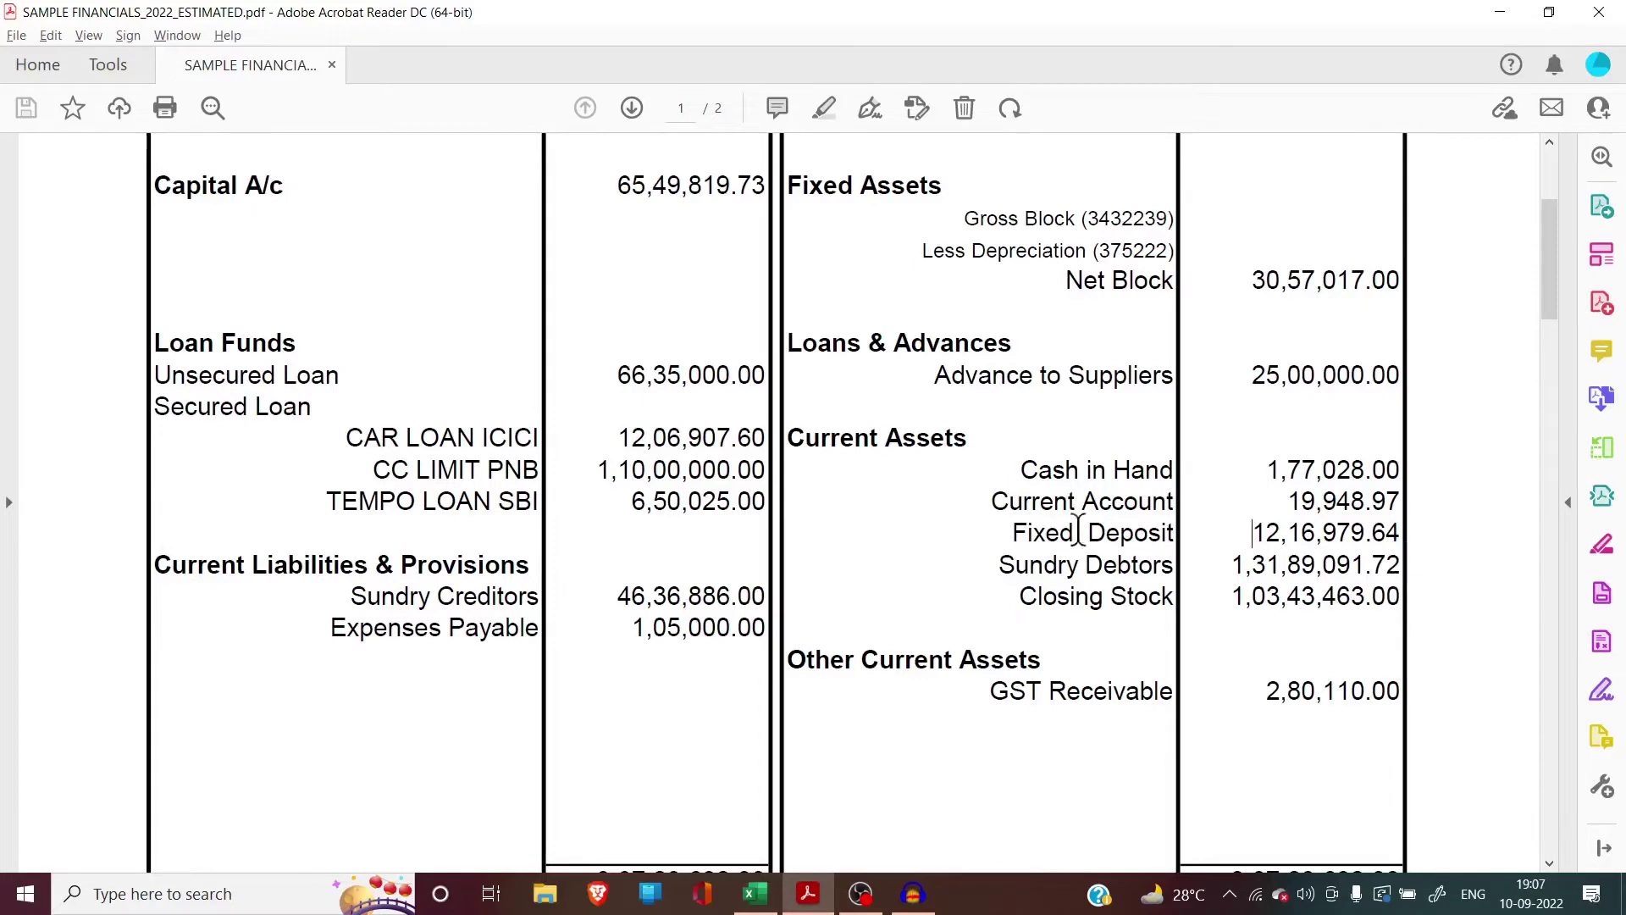
left_click(999, 564)
left_click_drag(1229, 564, 1401, 559)
left_click(1410, 559)
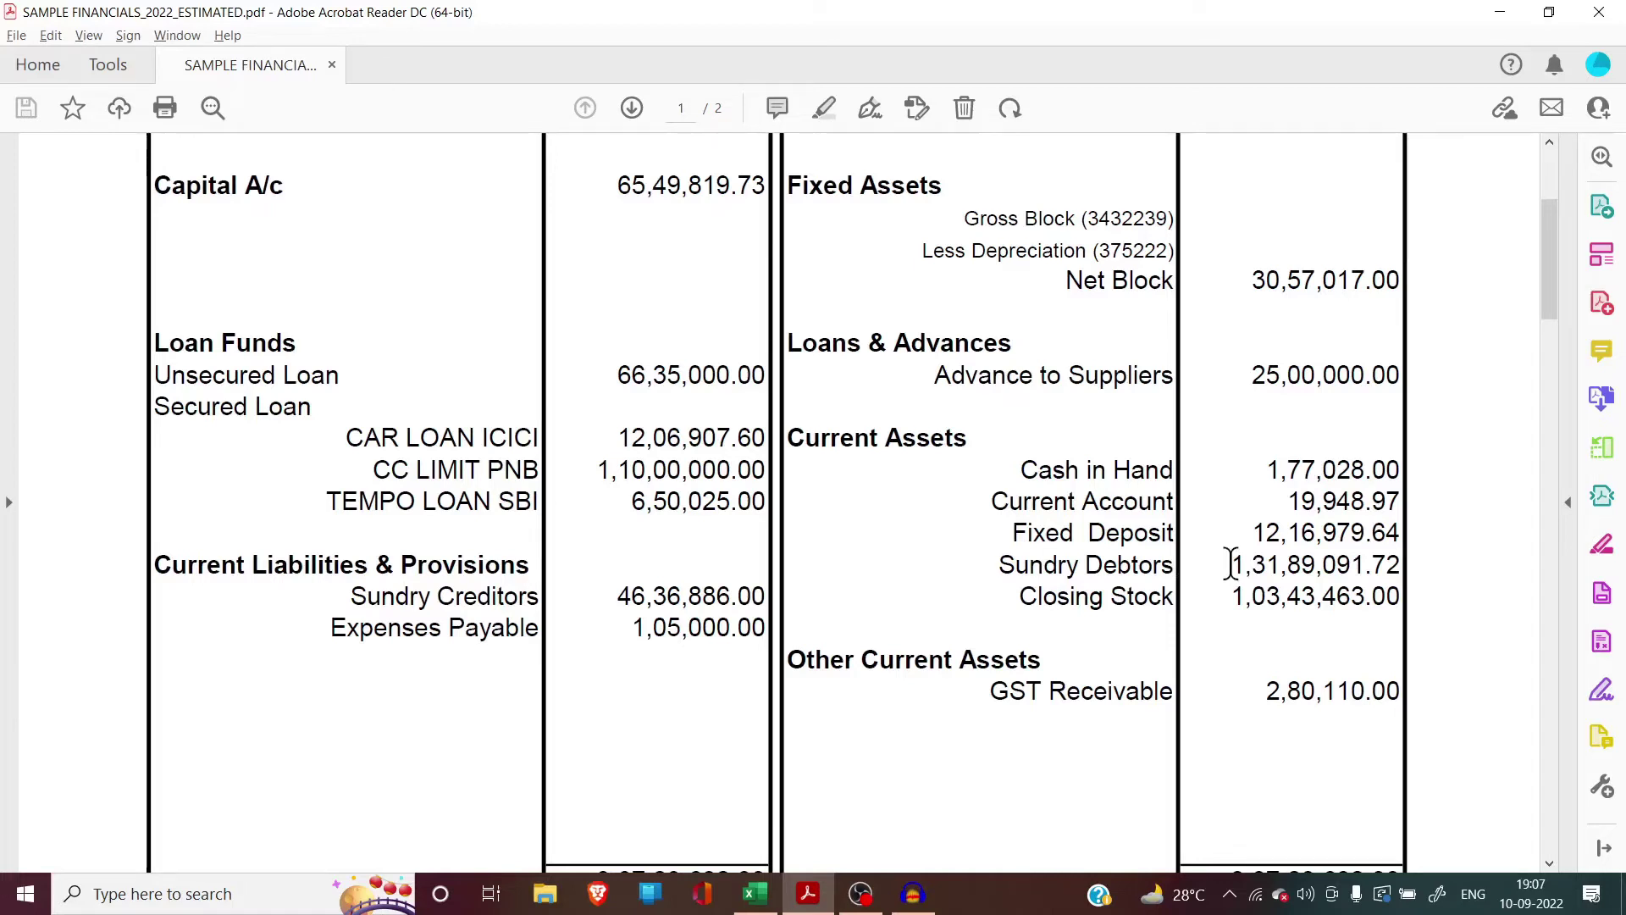
left_click_drag(1230, 564, 1408, 566)
left_click(1409, 566)
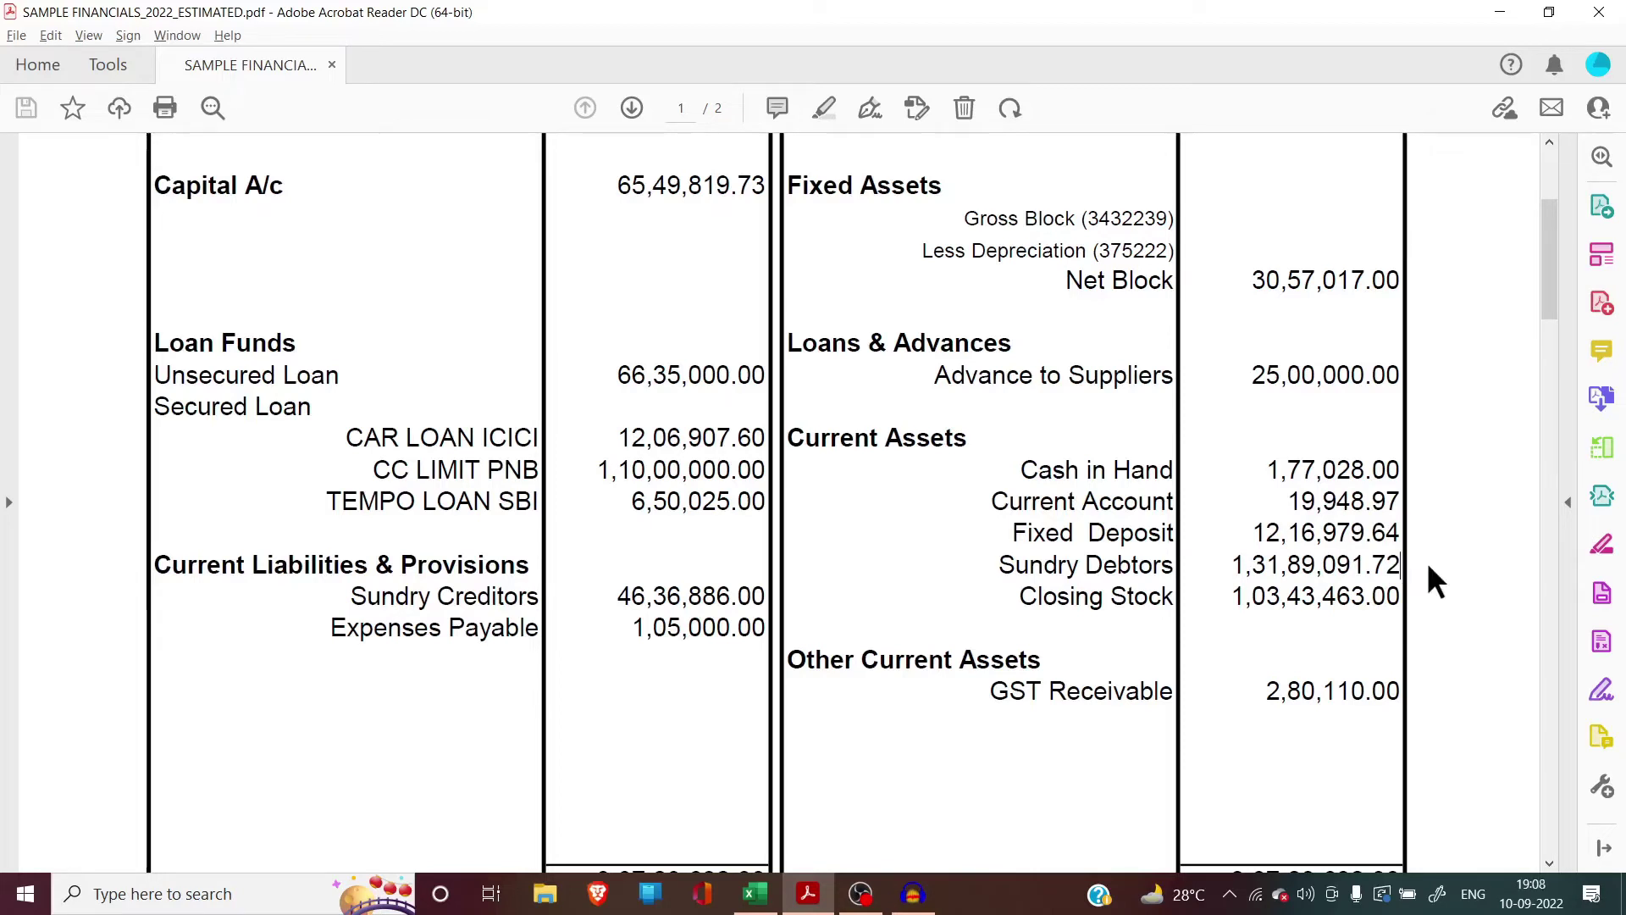
key("alt+Tab")
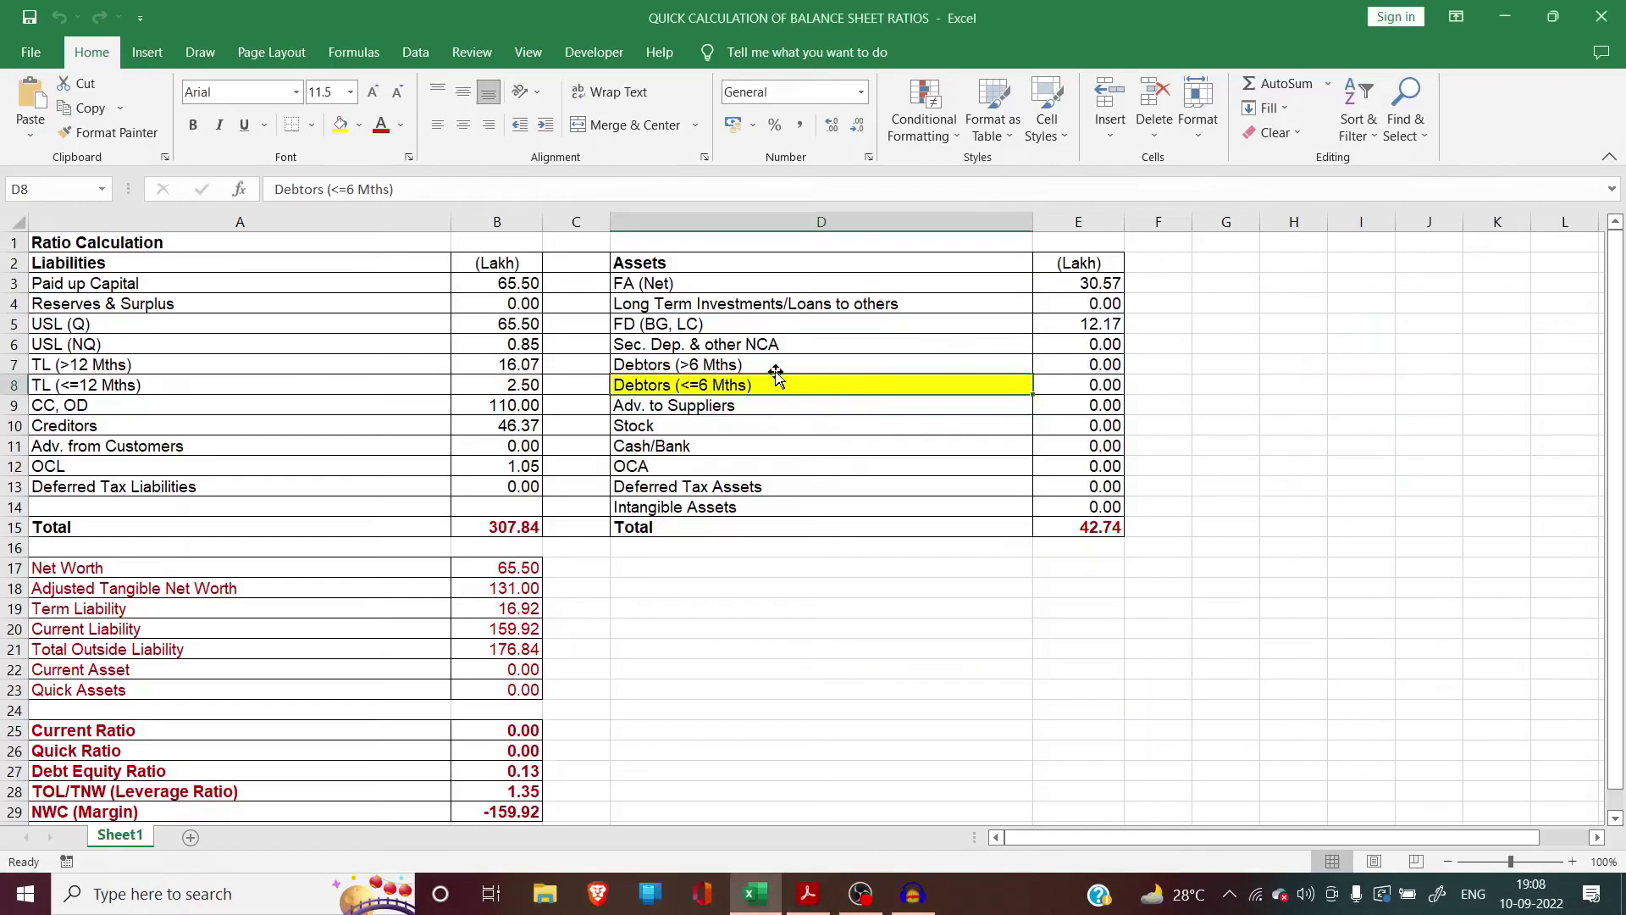
left_click(1074, 365)
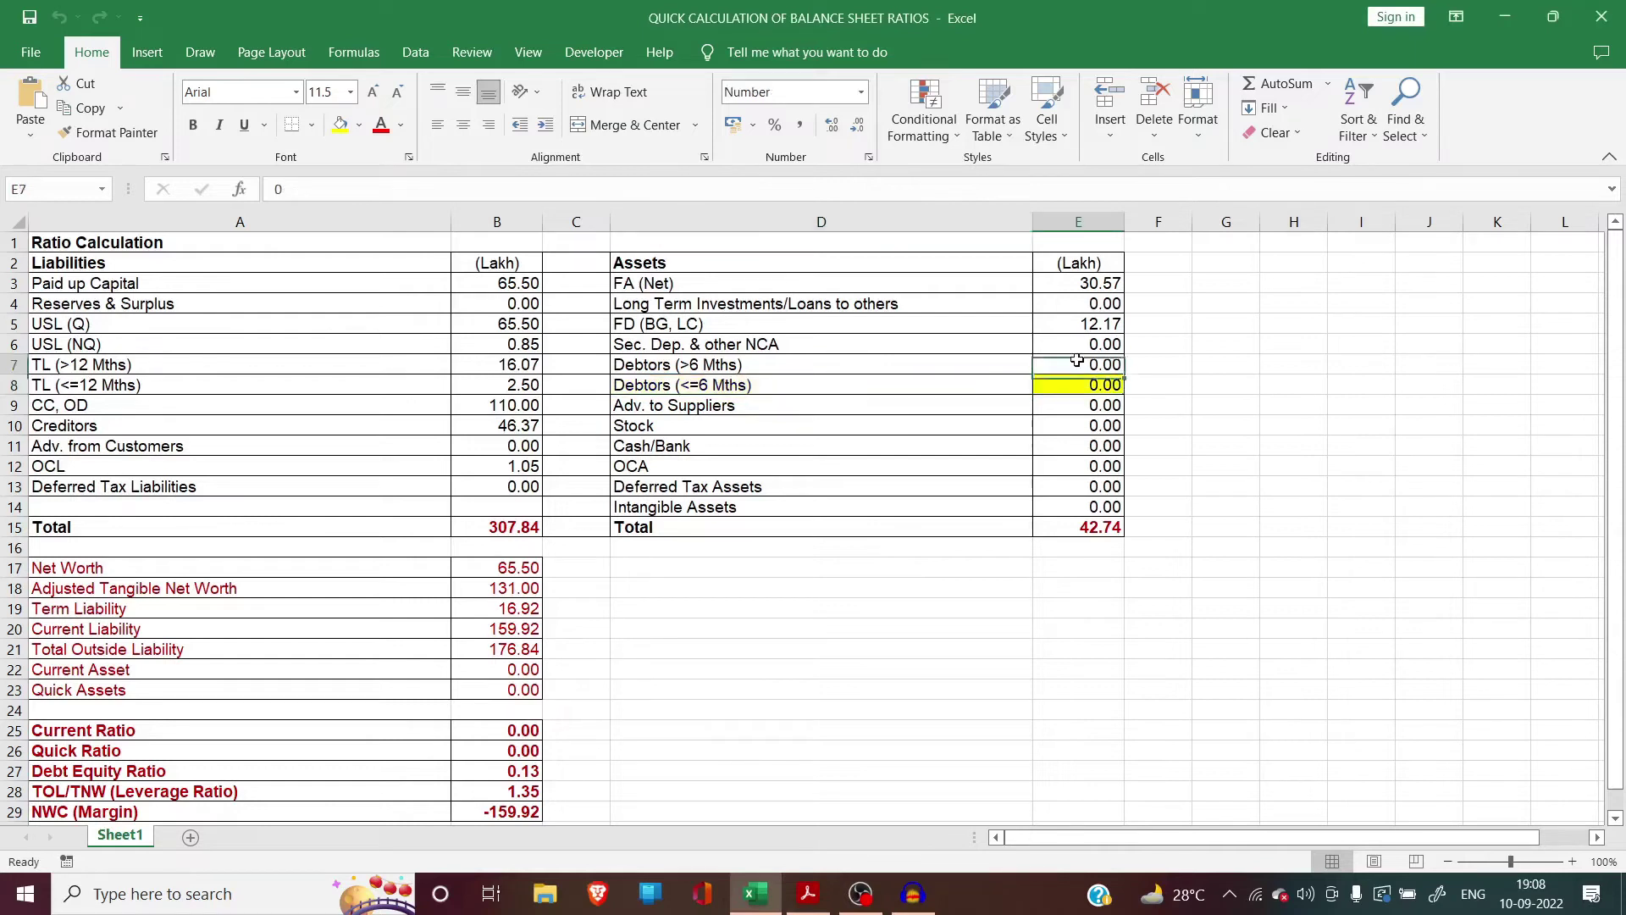
type("30")
key("Return")
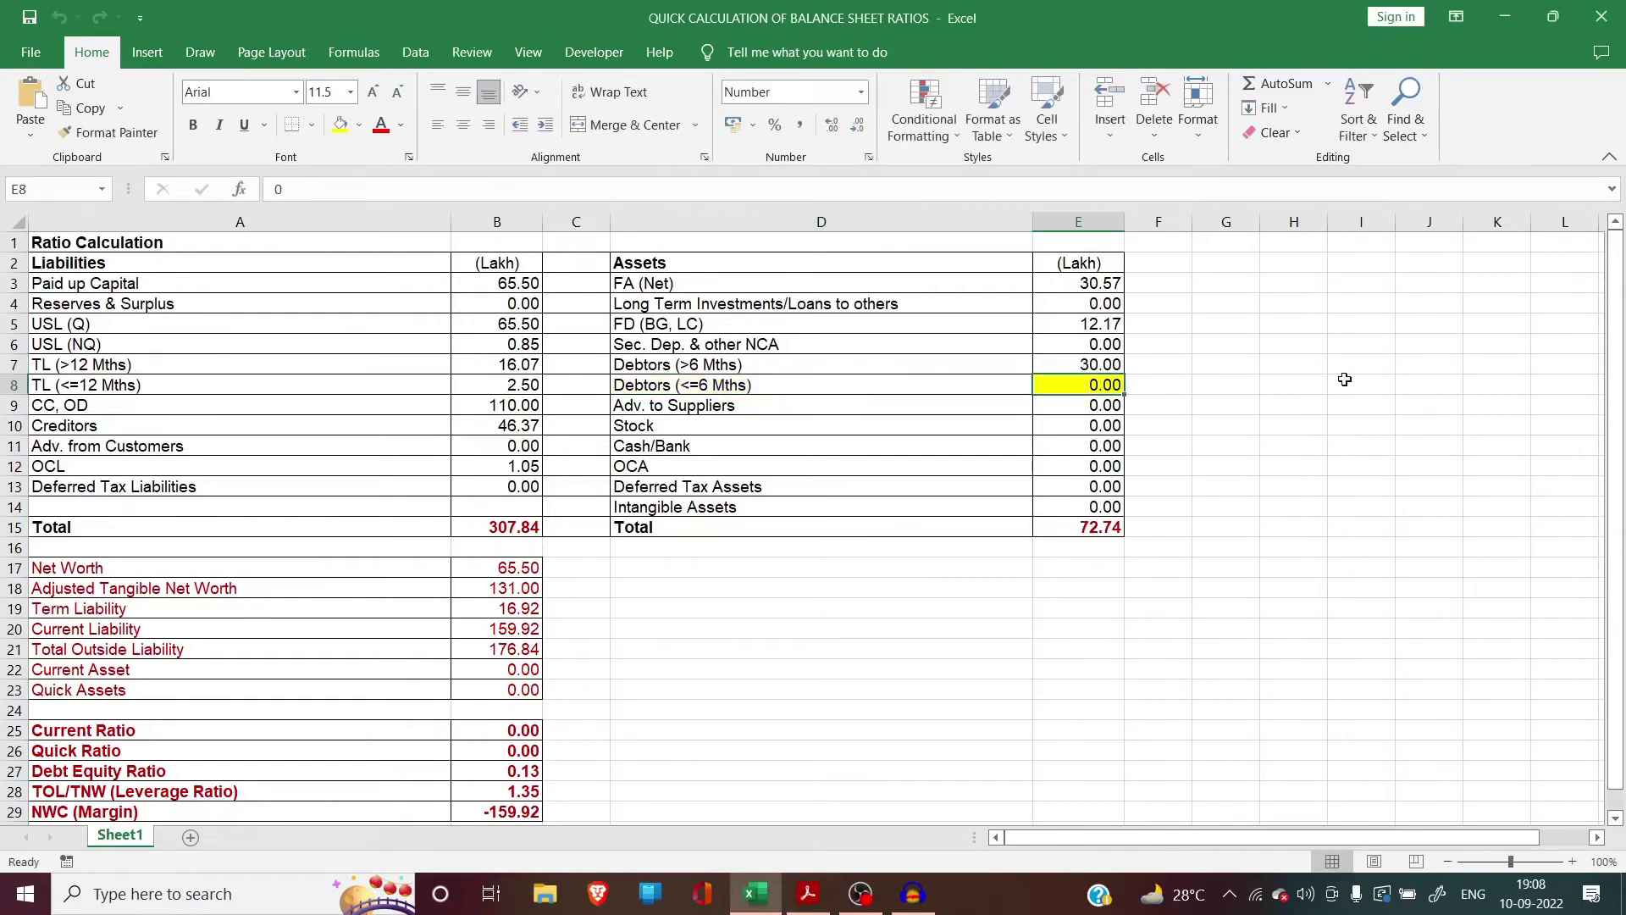
Step: Look up sundry debtors in the balance sheet PDF and set Debtors (<=6 Mths) in Excel to the formula 131.89-30
left_click(733, 383)
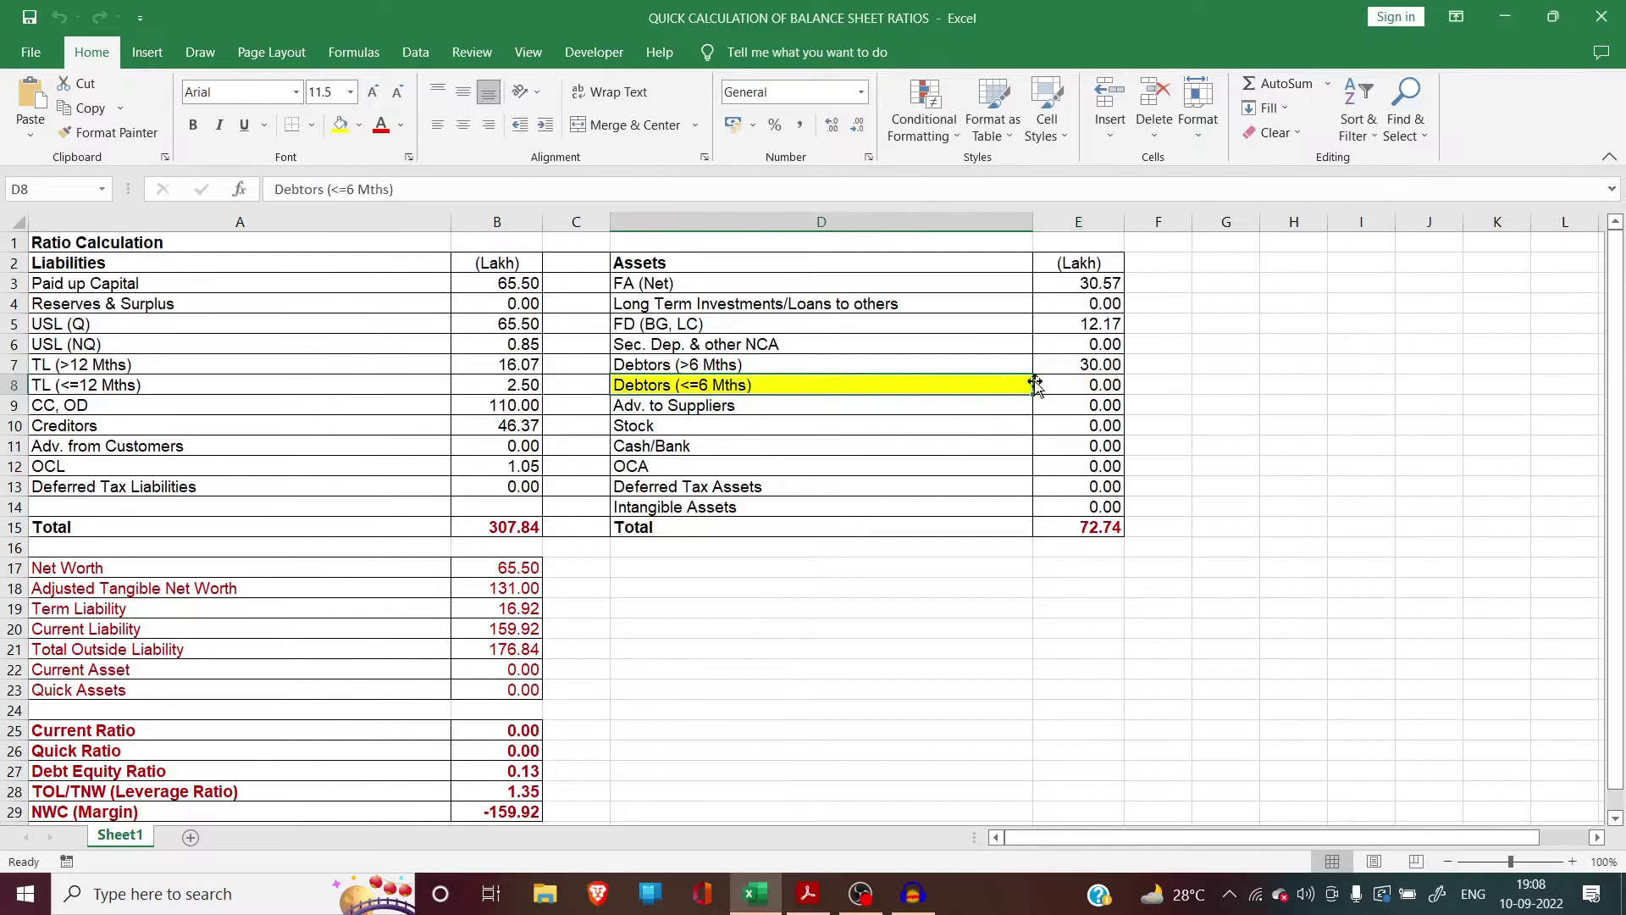
left_click(1078, 386)
key("alt+Tab")
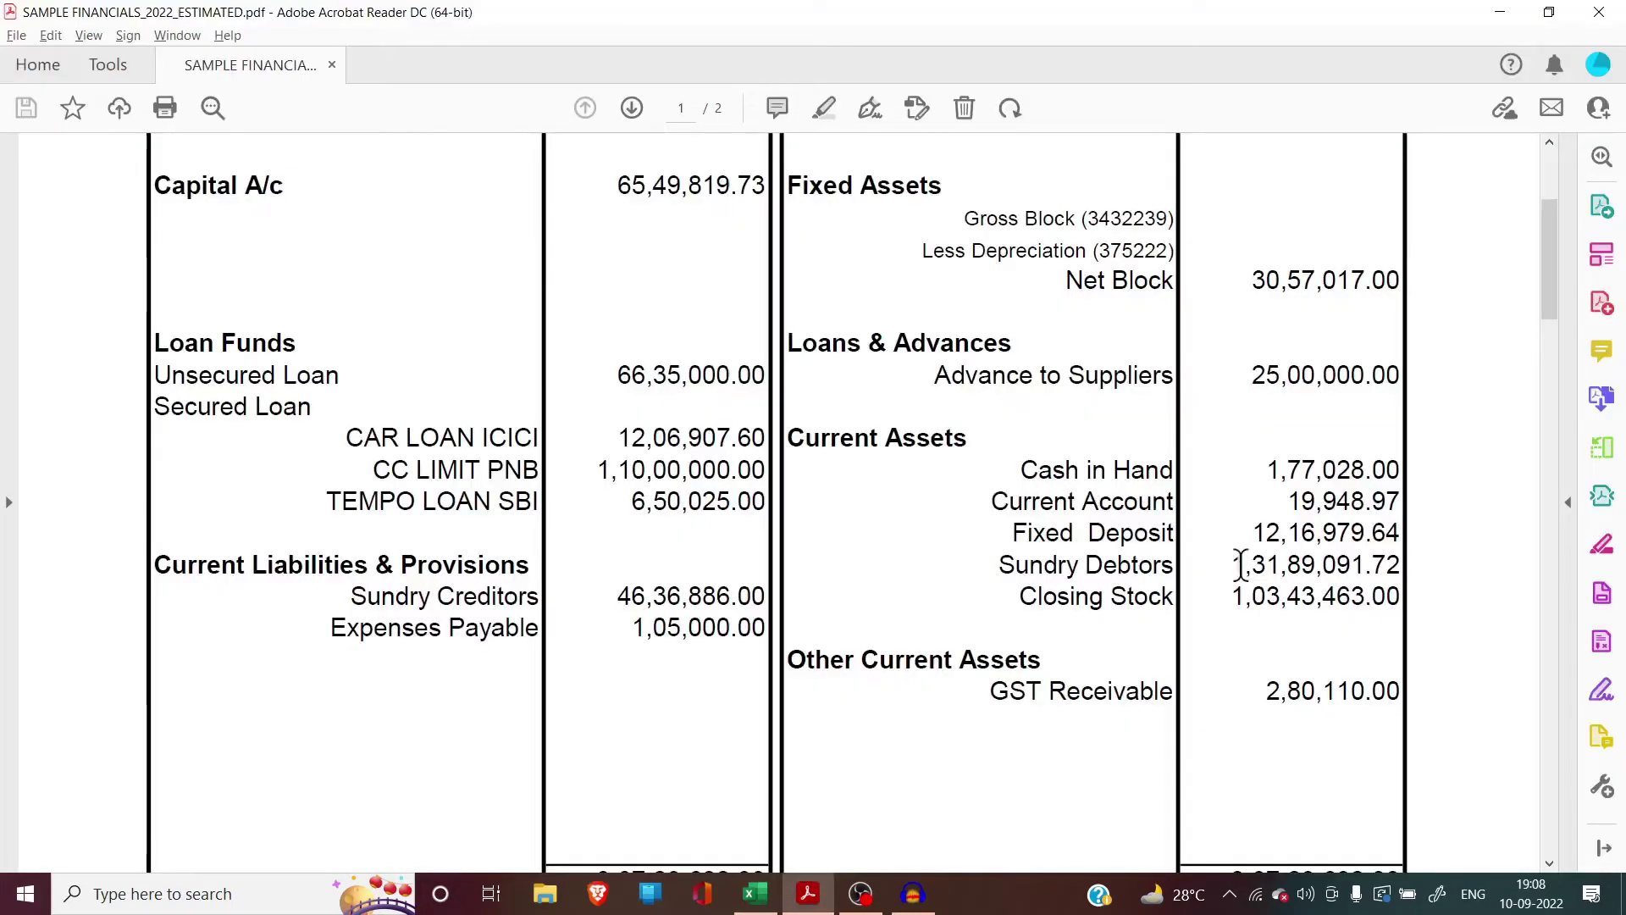
triple_click(1234, 564)
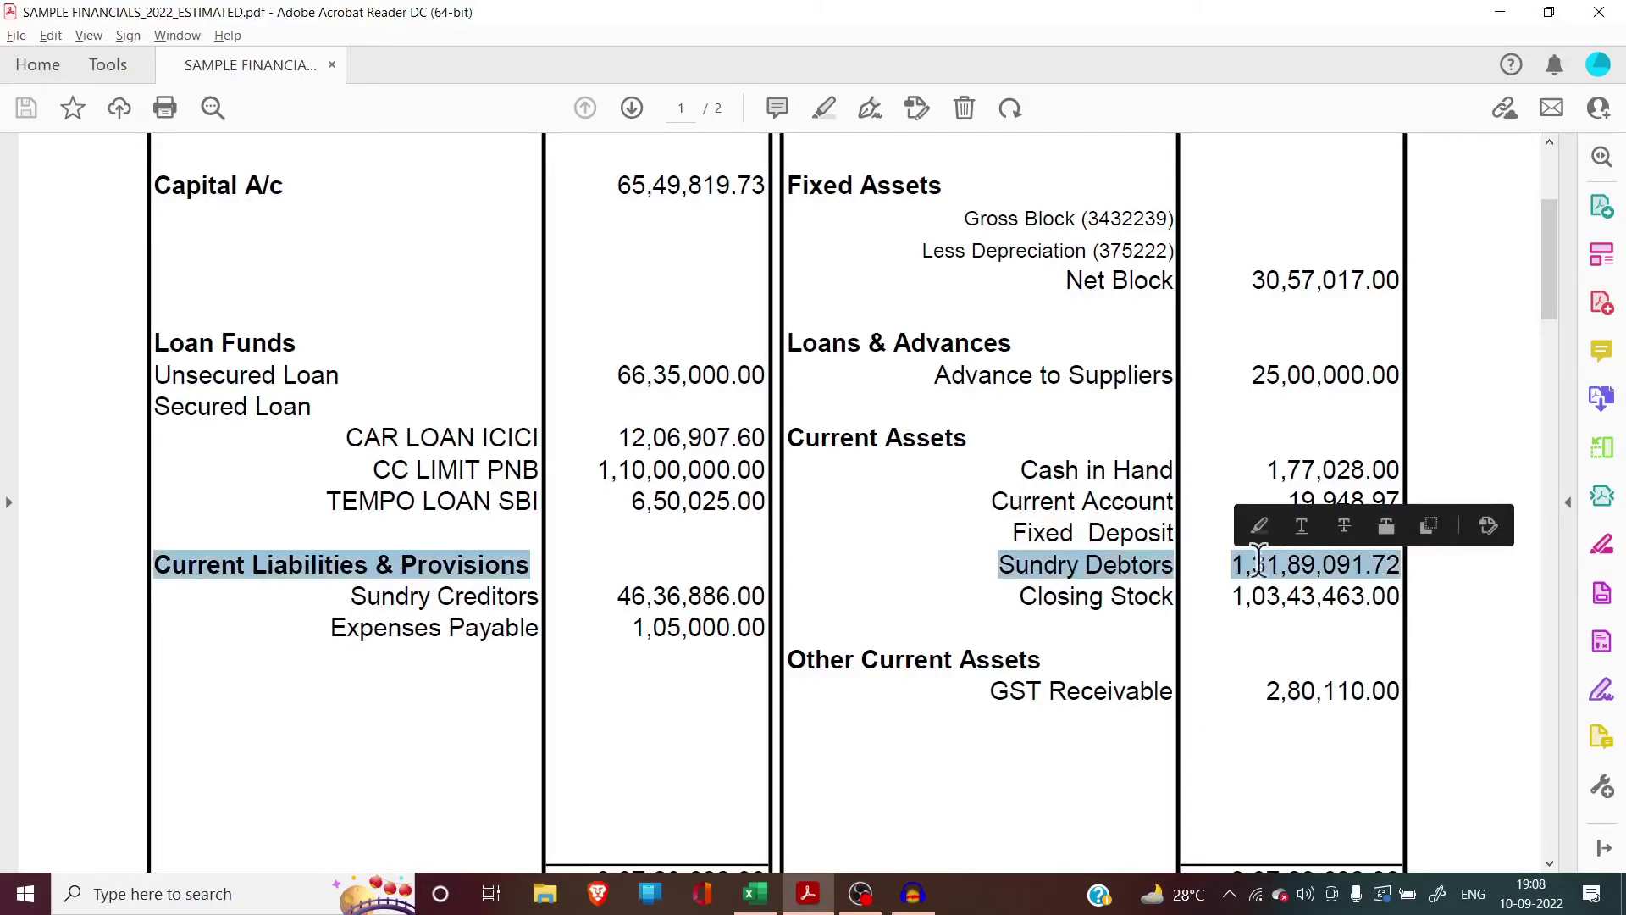
left_click(1311, 564)
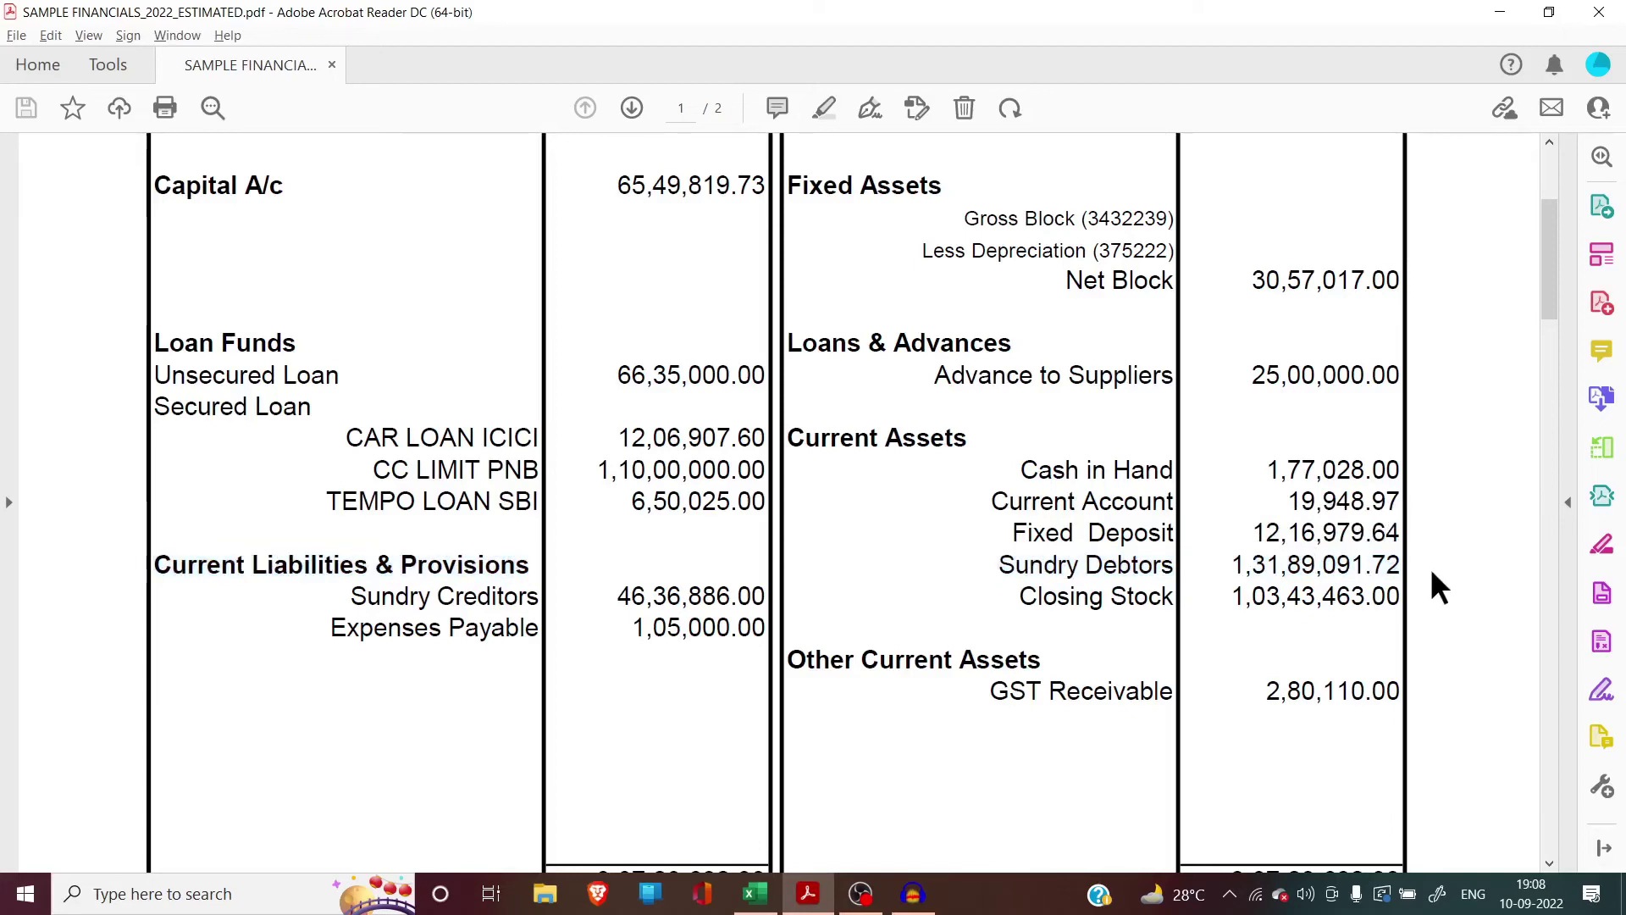
key("alt+Tab")
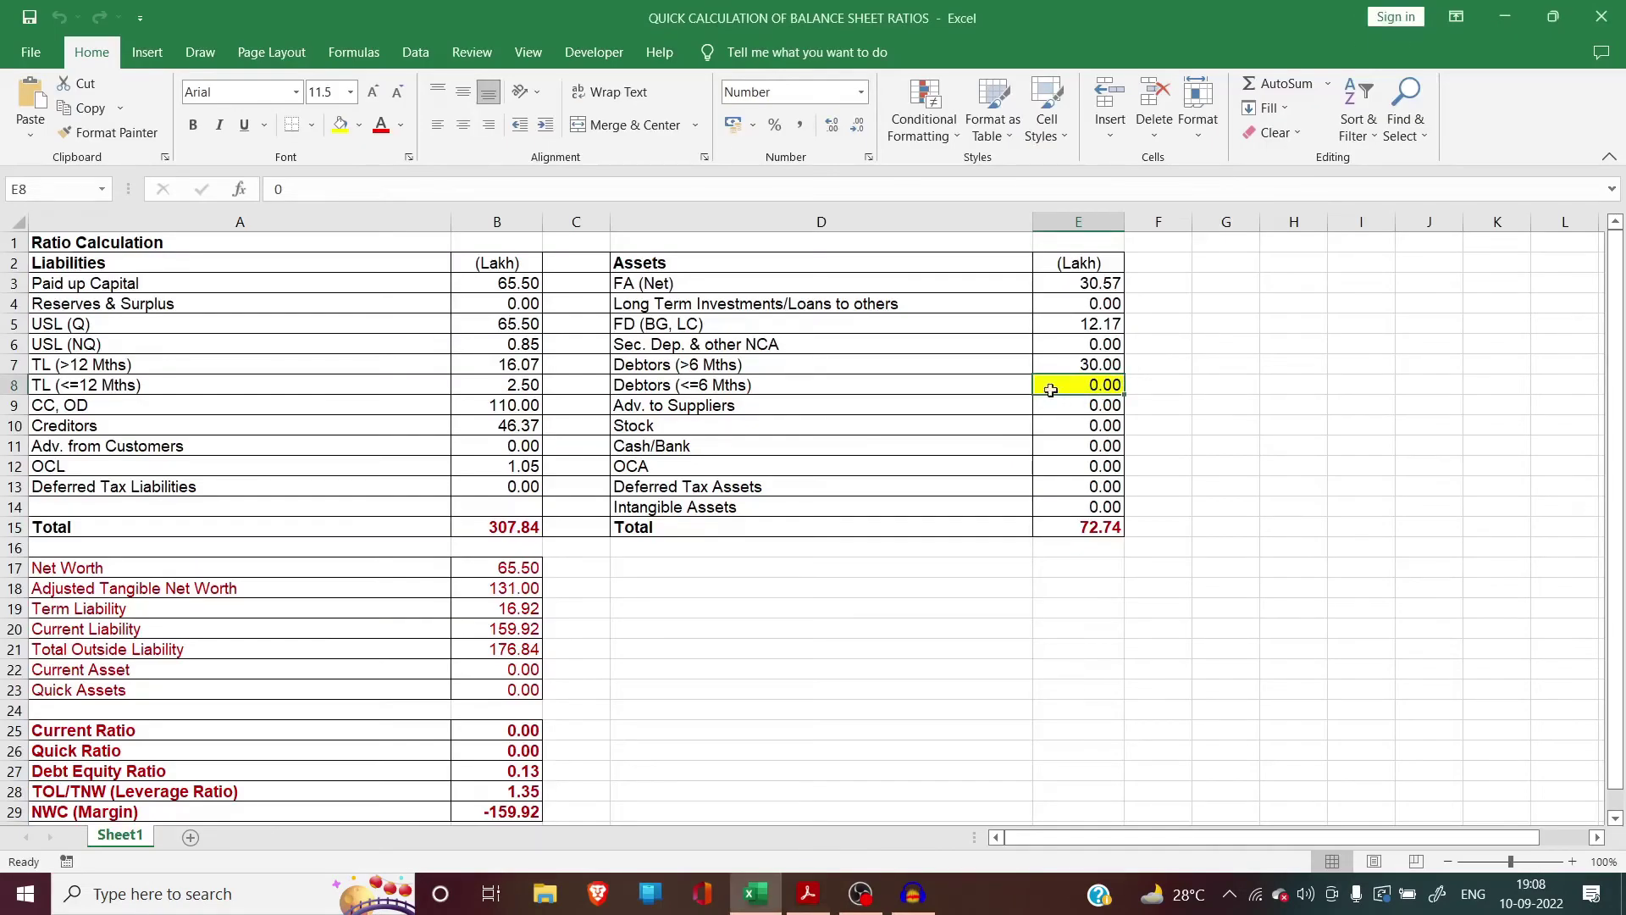
type("+131.89-")
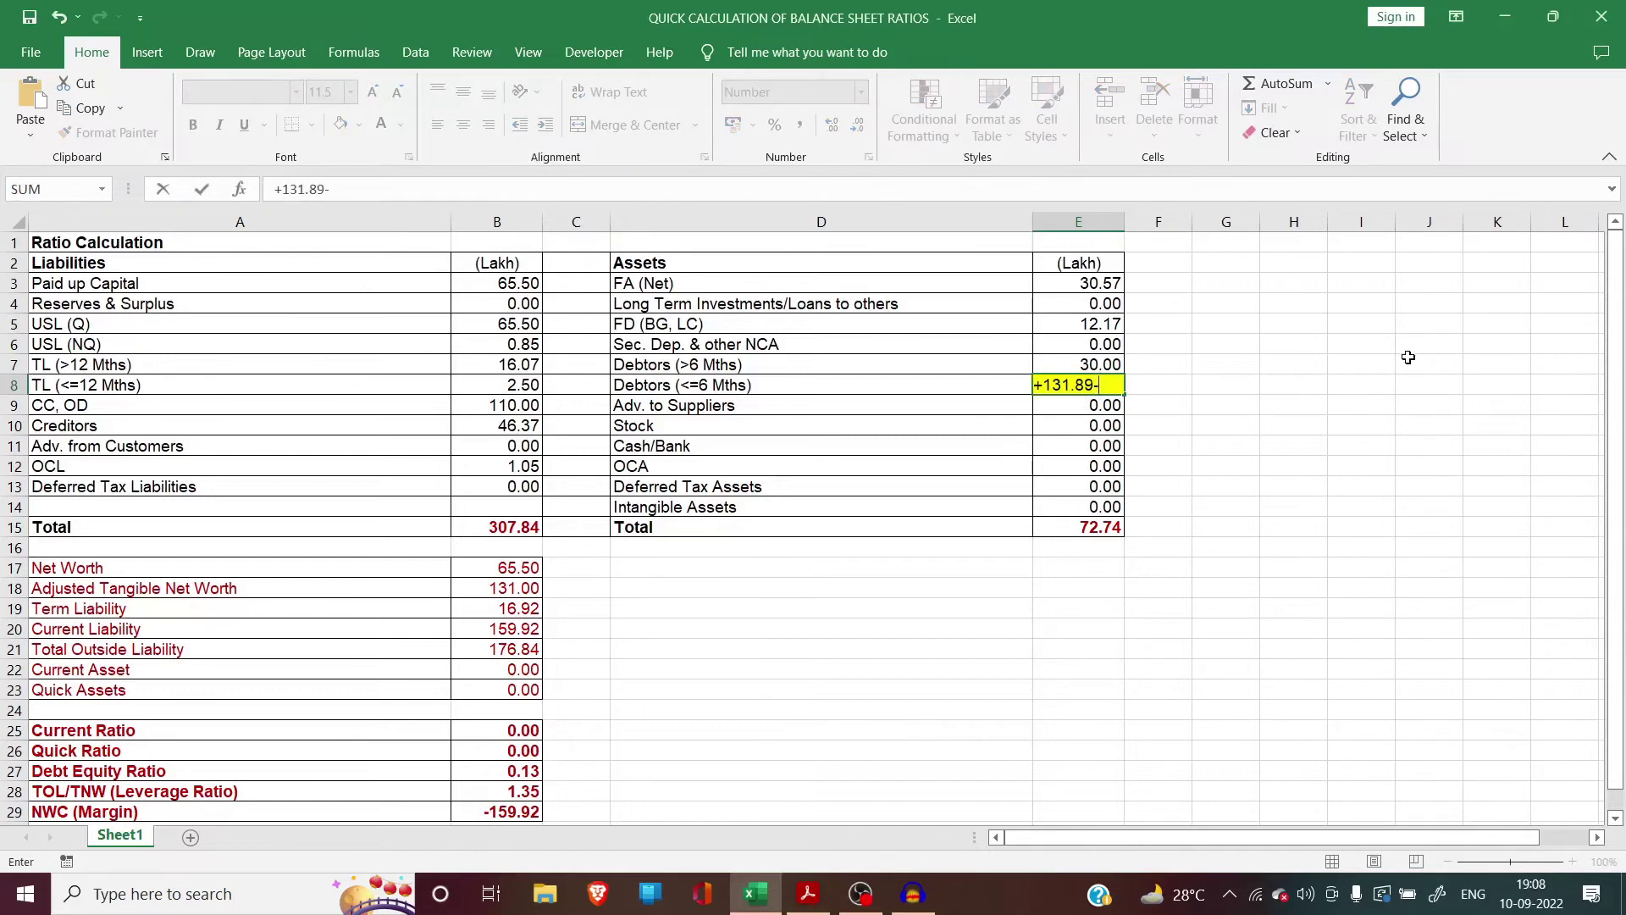
type("30")
key("Return")
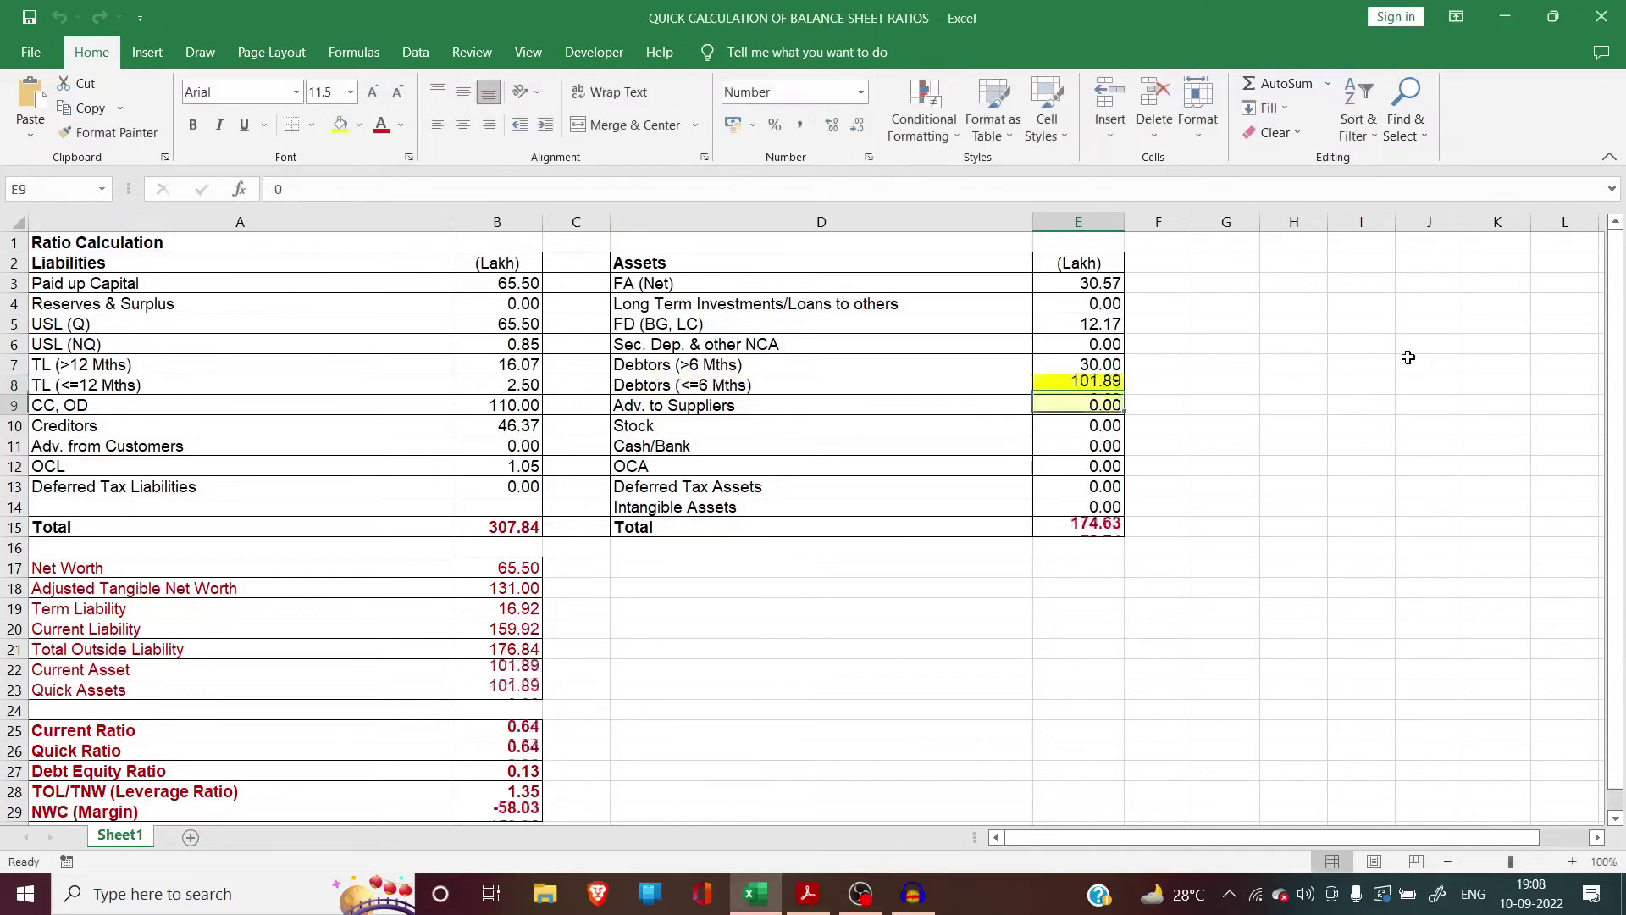
left_click(1048, 383)
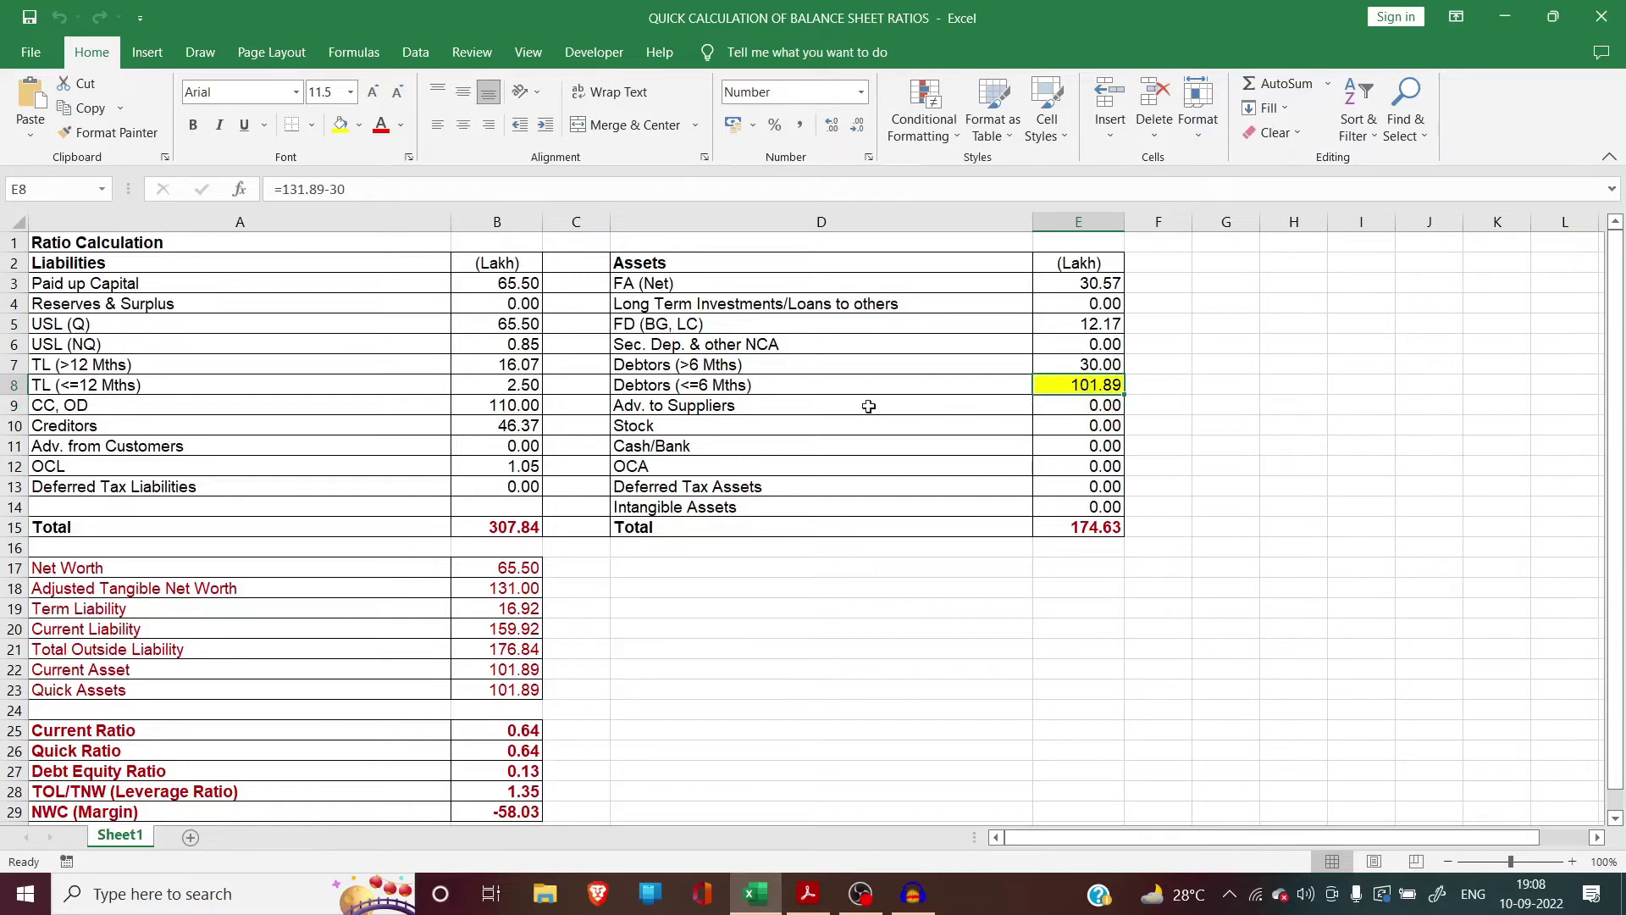
Step: Look up the advance to suppliers in the balance sheet PDF and set Adv. to Suppliers to 25 lakh in the Excel sheet
left_click(810, 406)
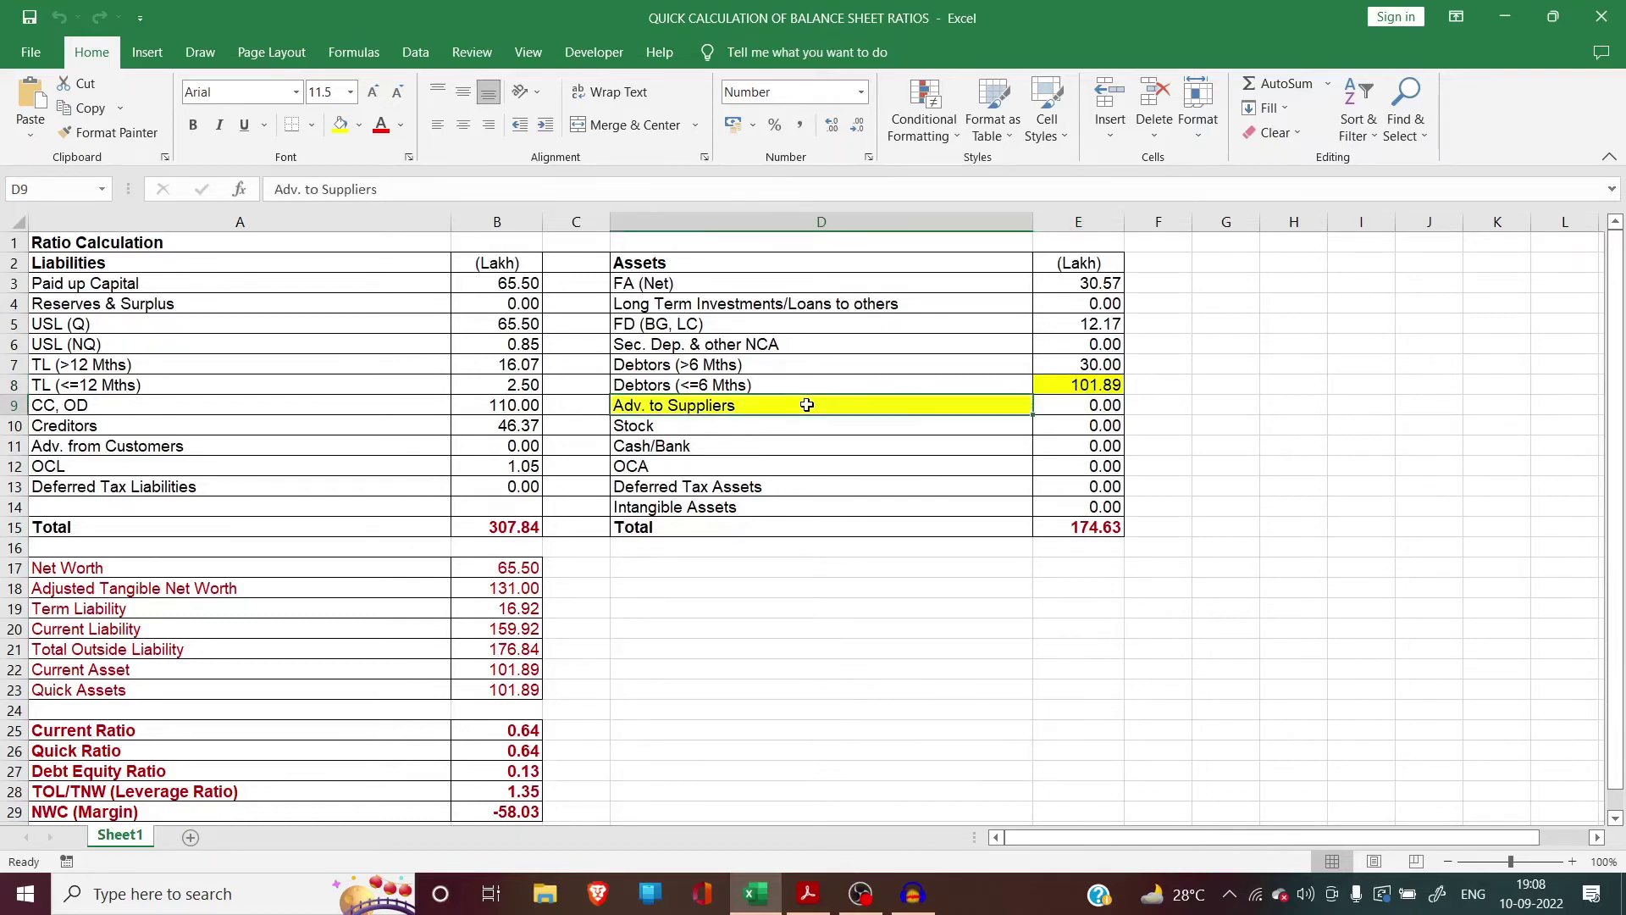
left_click(1077, 411)
key("alt+Tab")
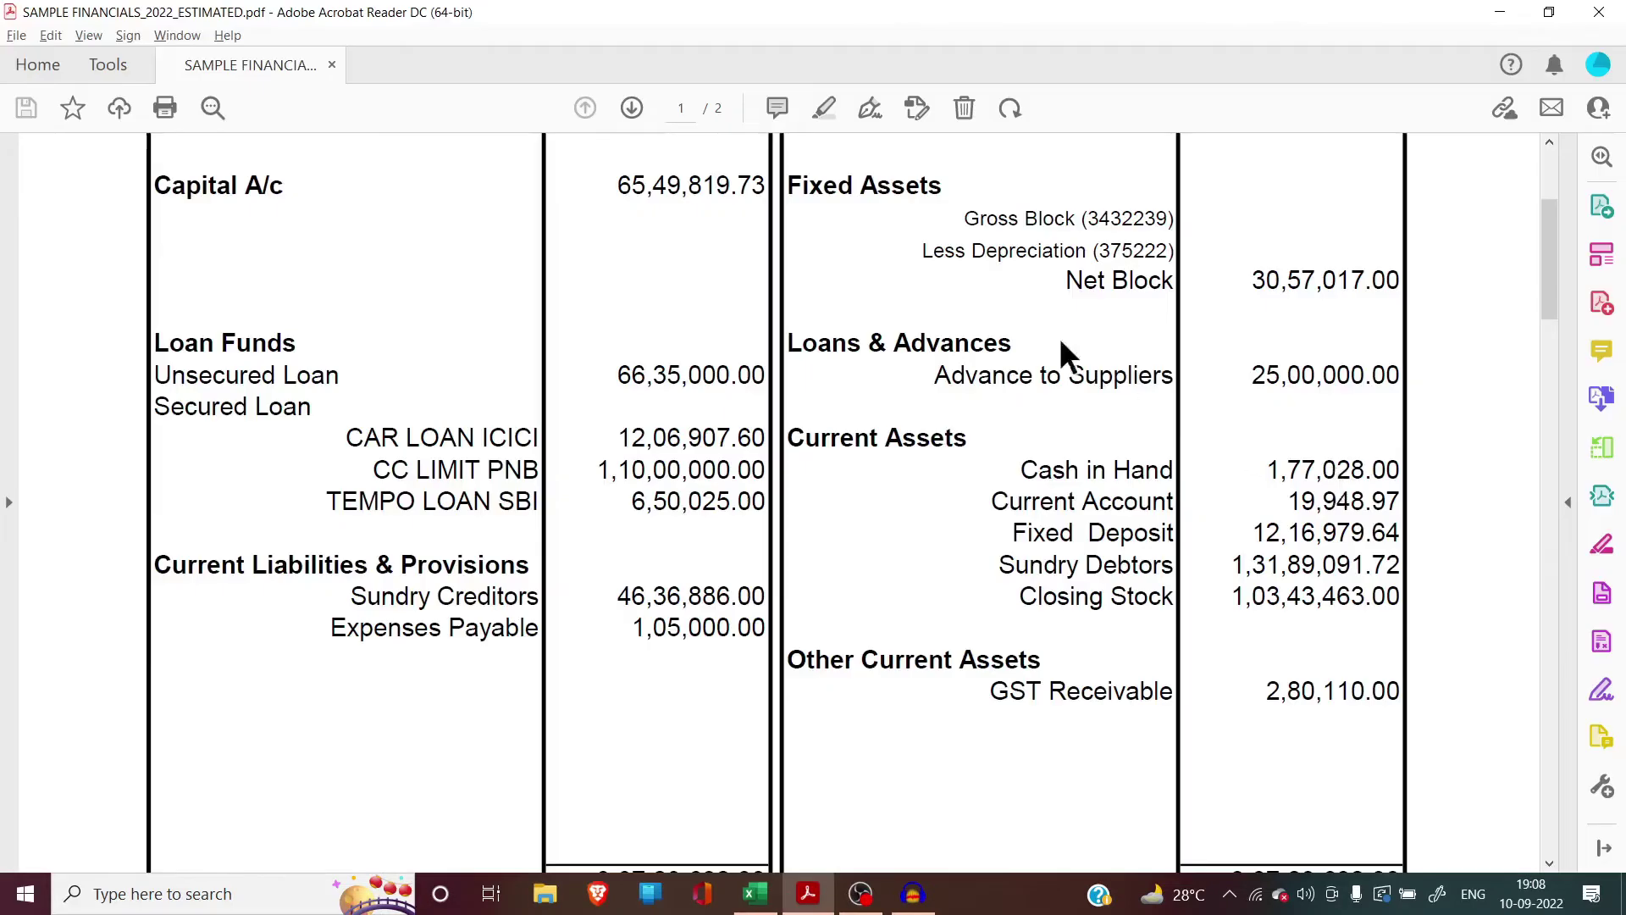
key("alt+Tab")
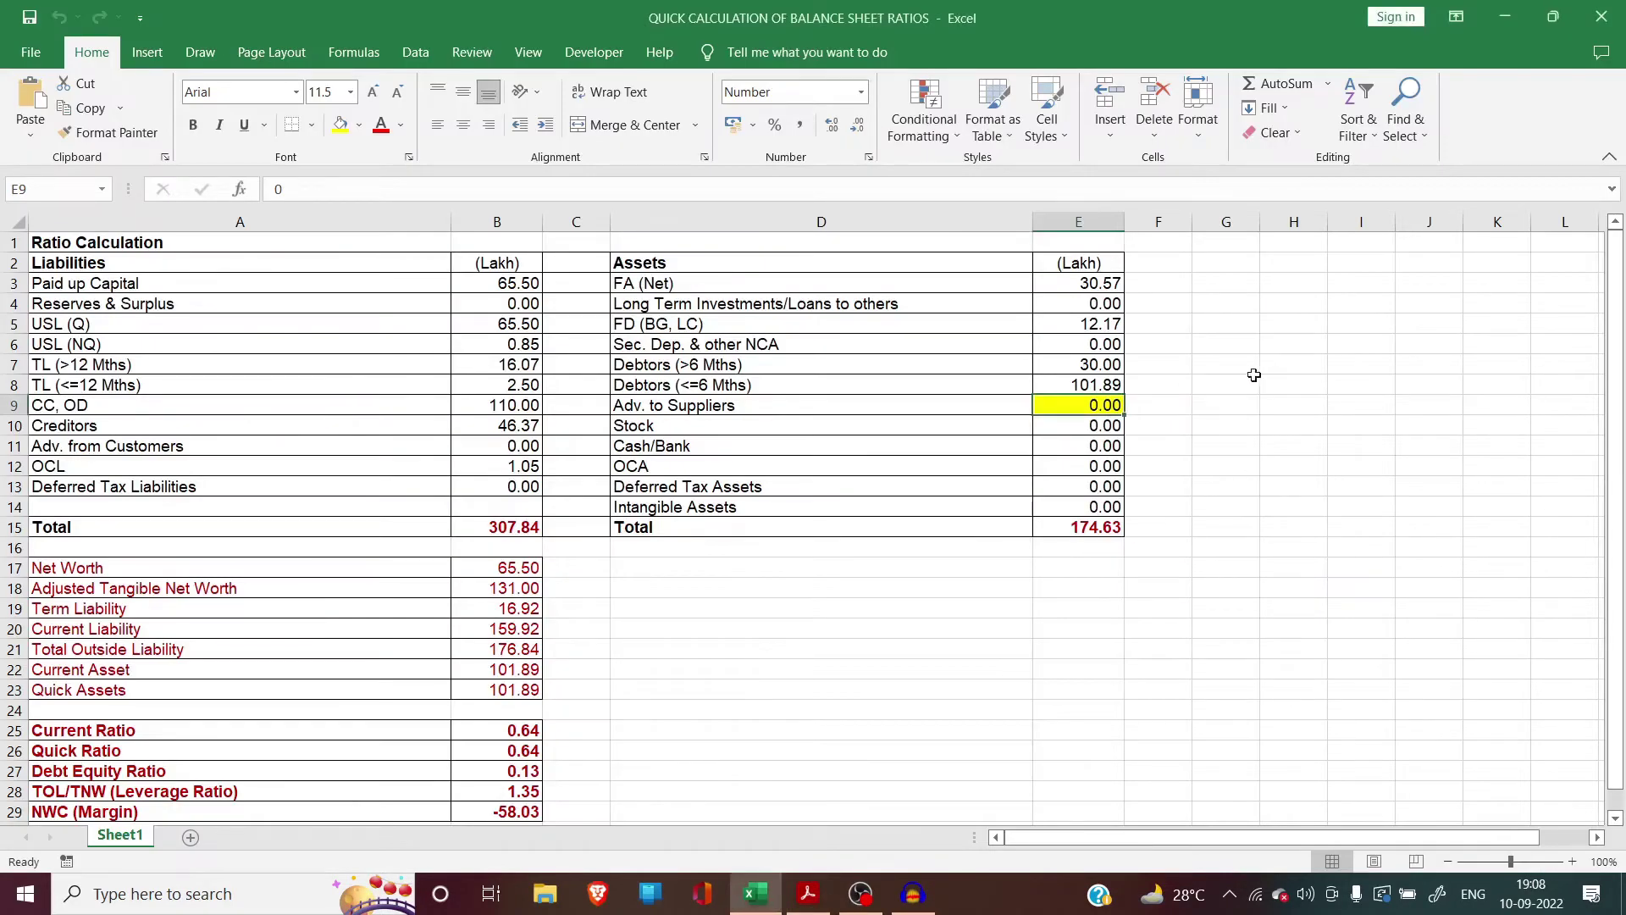
type("25")
key("Return")
Step: Look up the closing stock in the balance sheet PDF and set Stock to 103.44 lakh in the Excel sheet
key("alt+Tab")
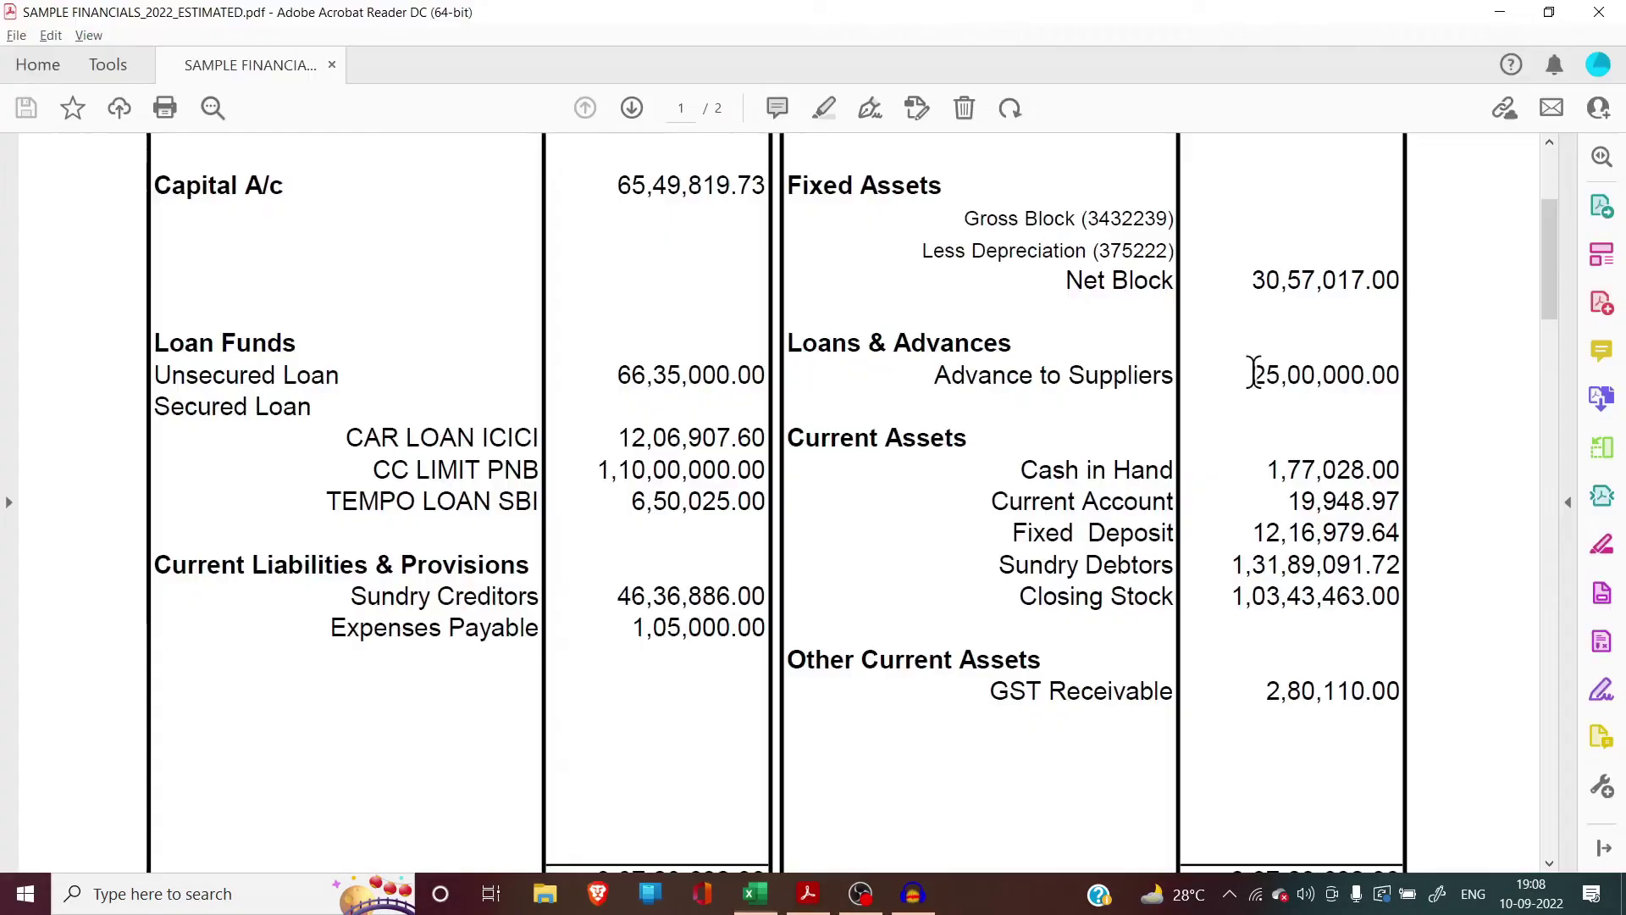
key("alt+Tab")
key("Left")
key("alt+Tab")
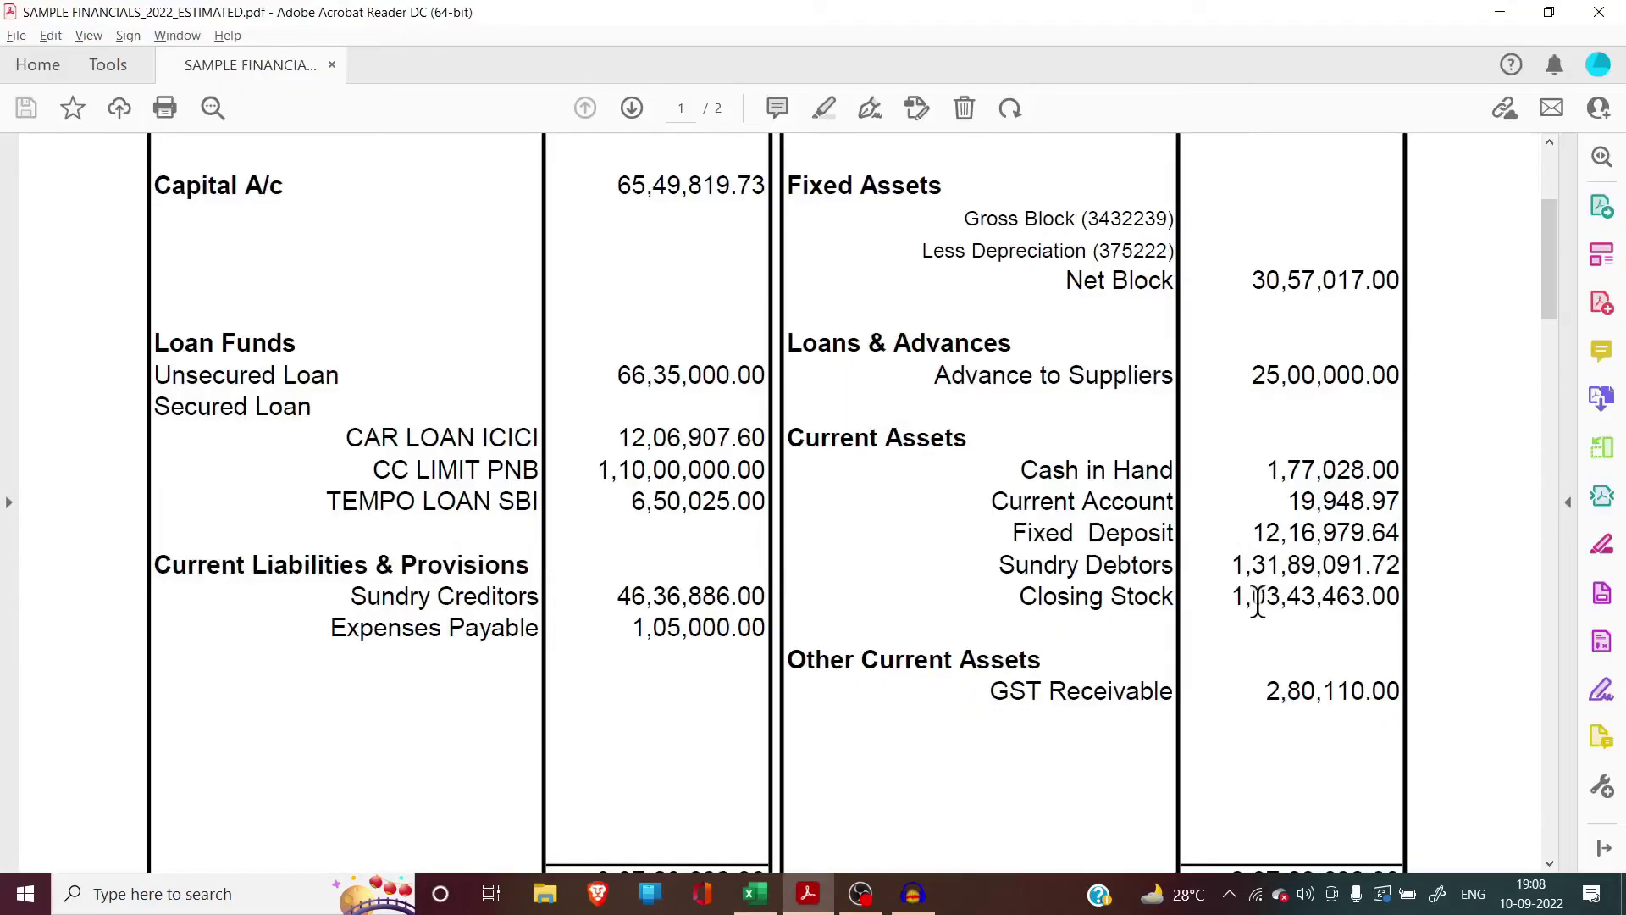
left_click_drag(1222, 601, 1426, 592)
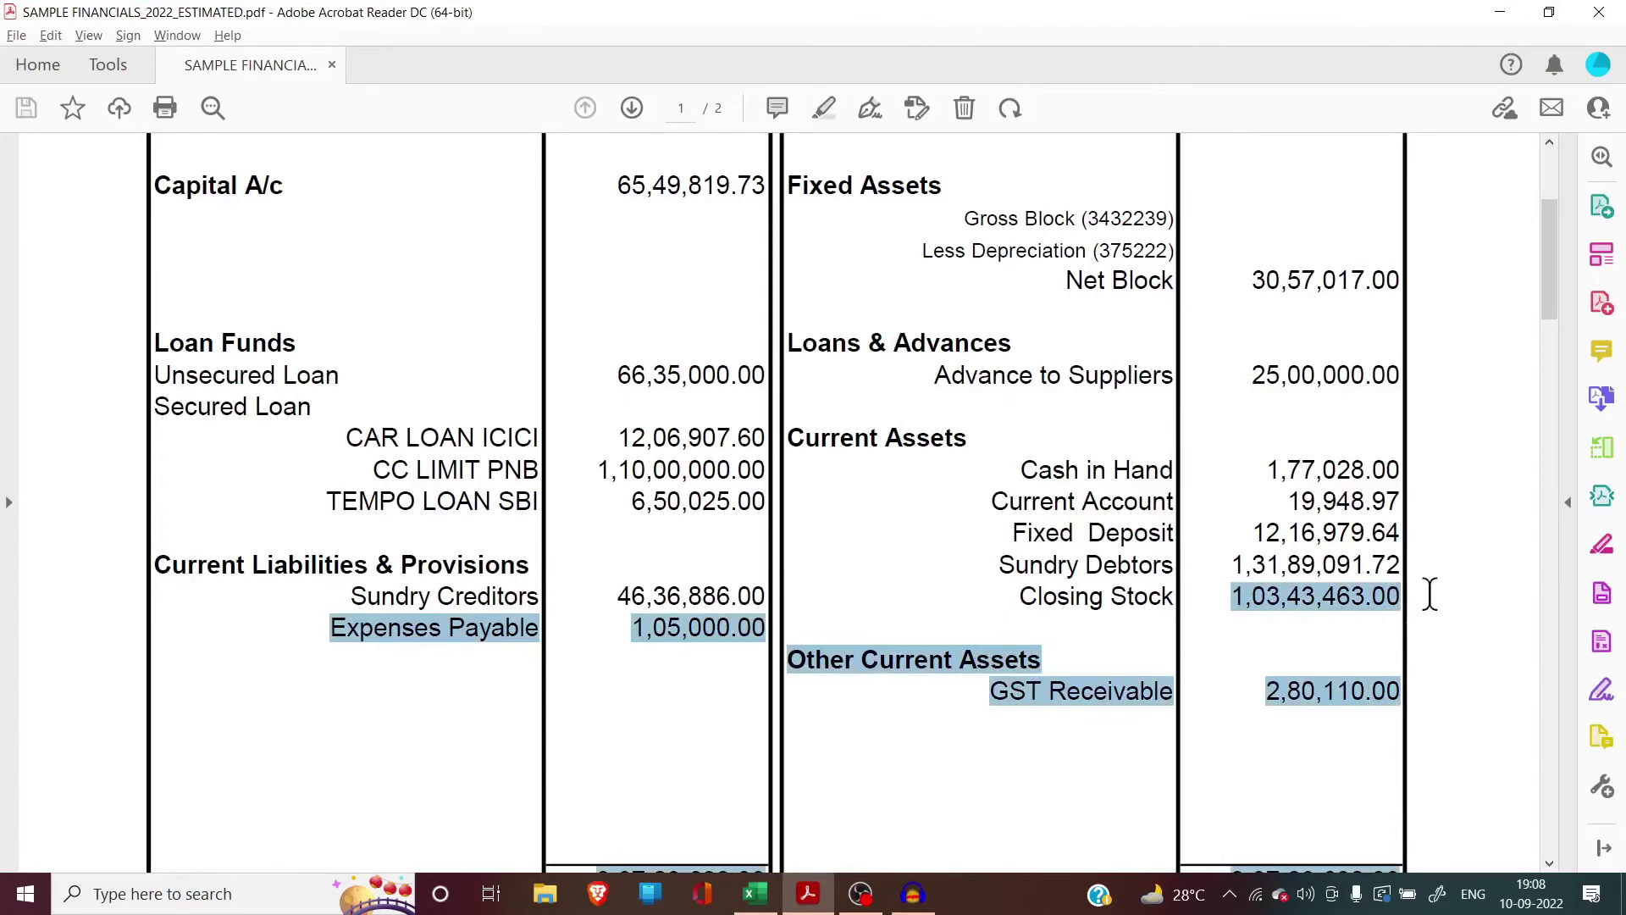
left_click(1429, 593)
key("alt+Tab")
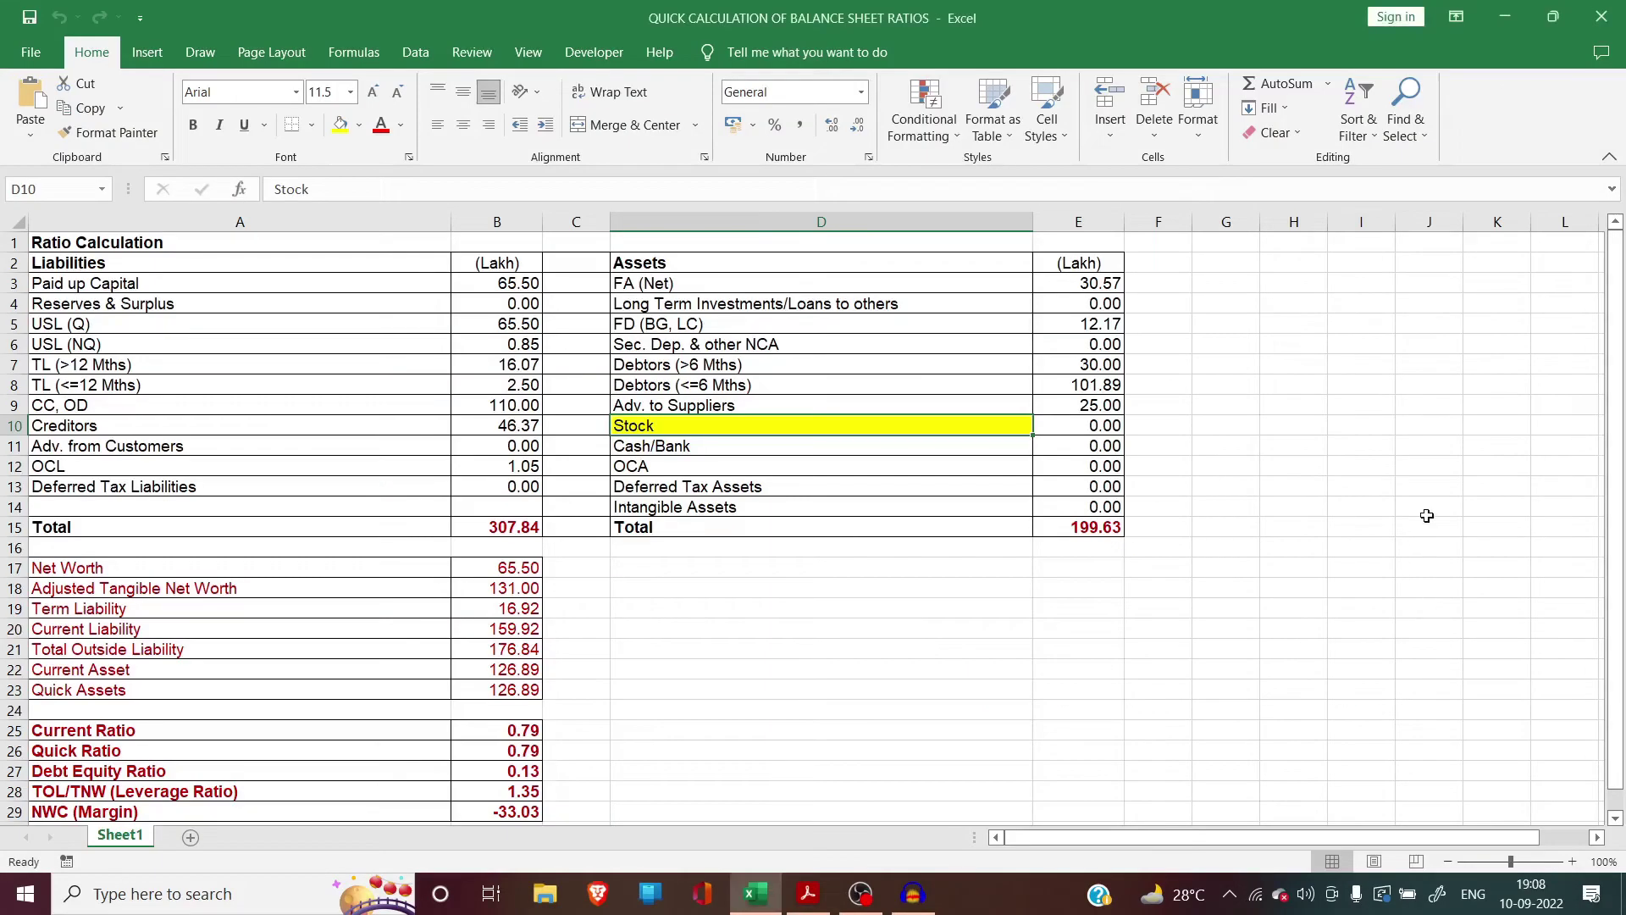
key("Right")
type("103.44")
key("Return")
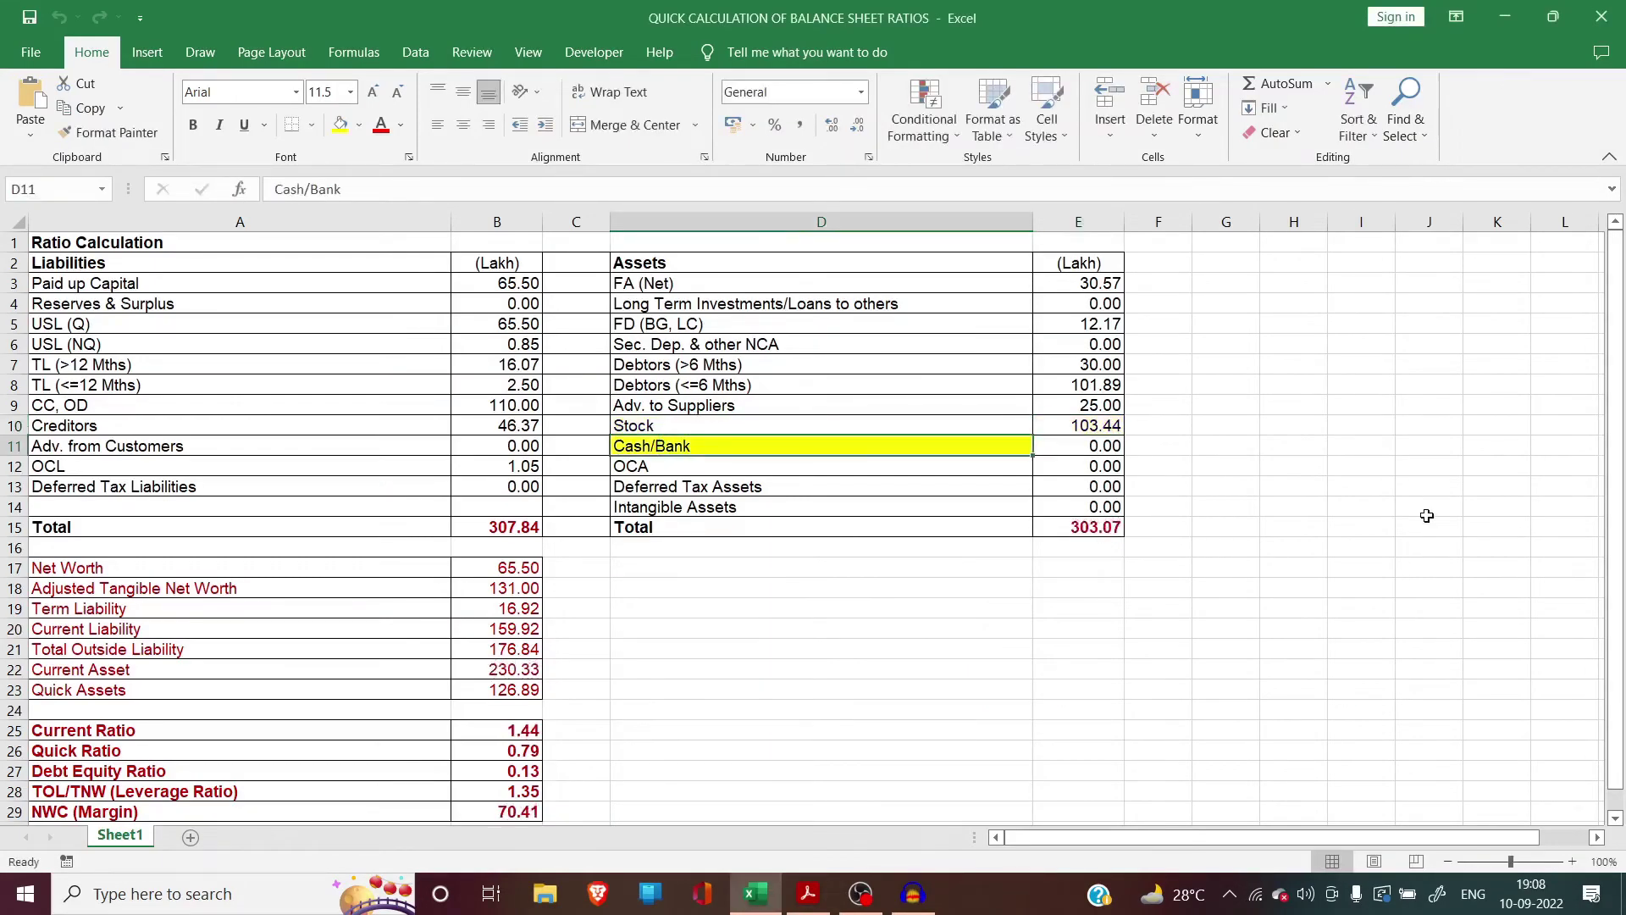
Step: Look up cash in hand and current account in the PDF and set Cash/Bank in Excel to their sum, 1.77+0.20 lakh
key("alt+Tab")
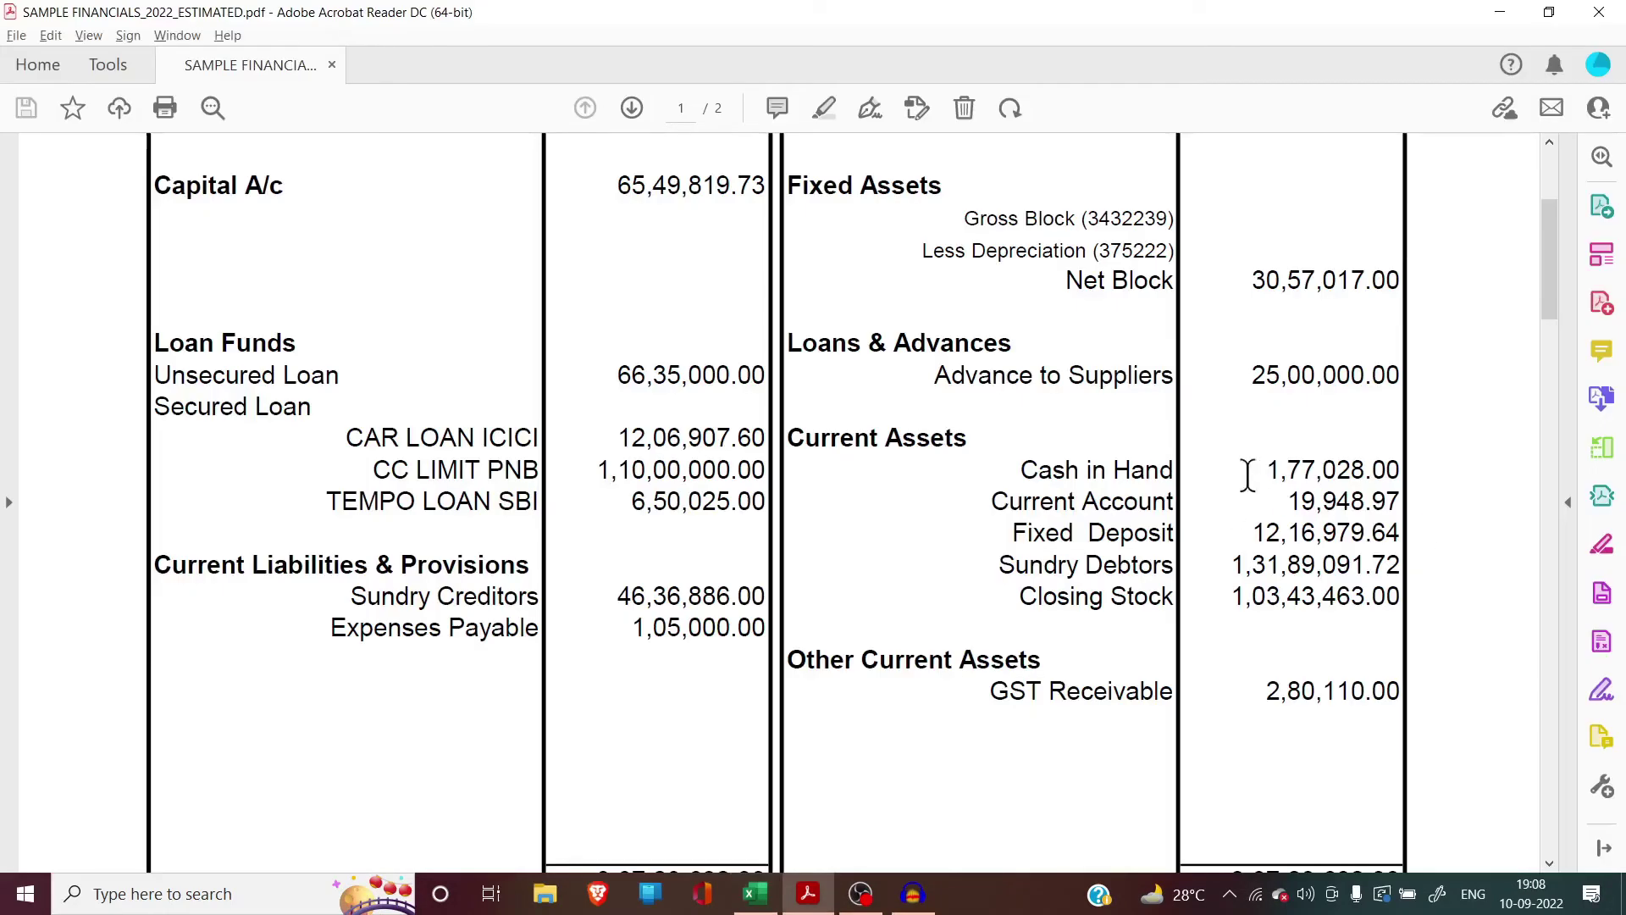
left_click_drag(1260, 465, 1423, 463)
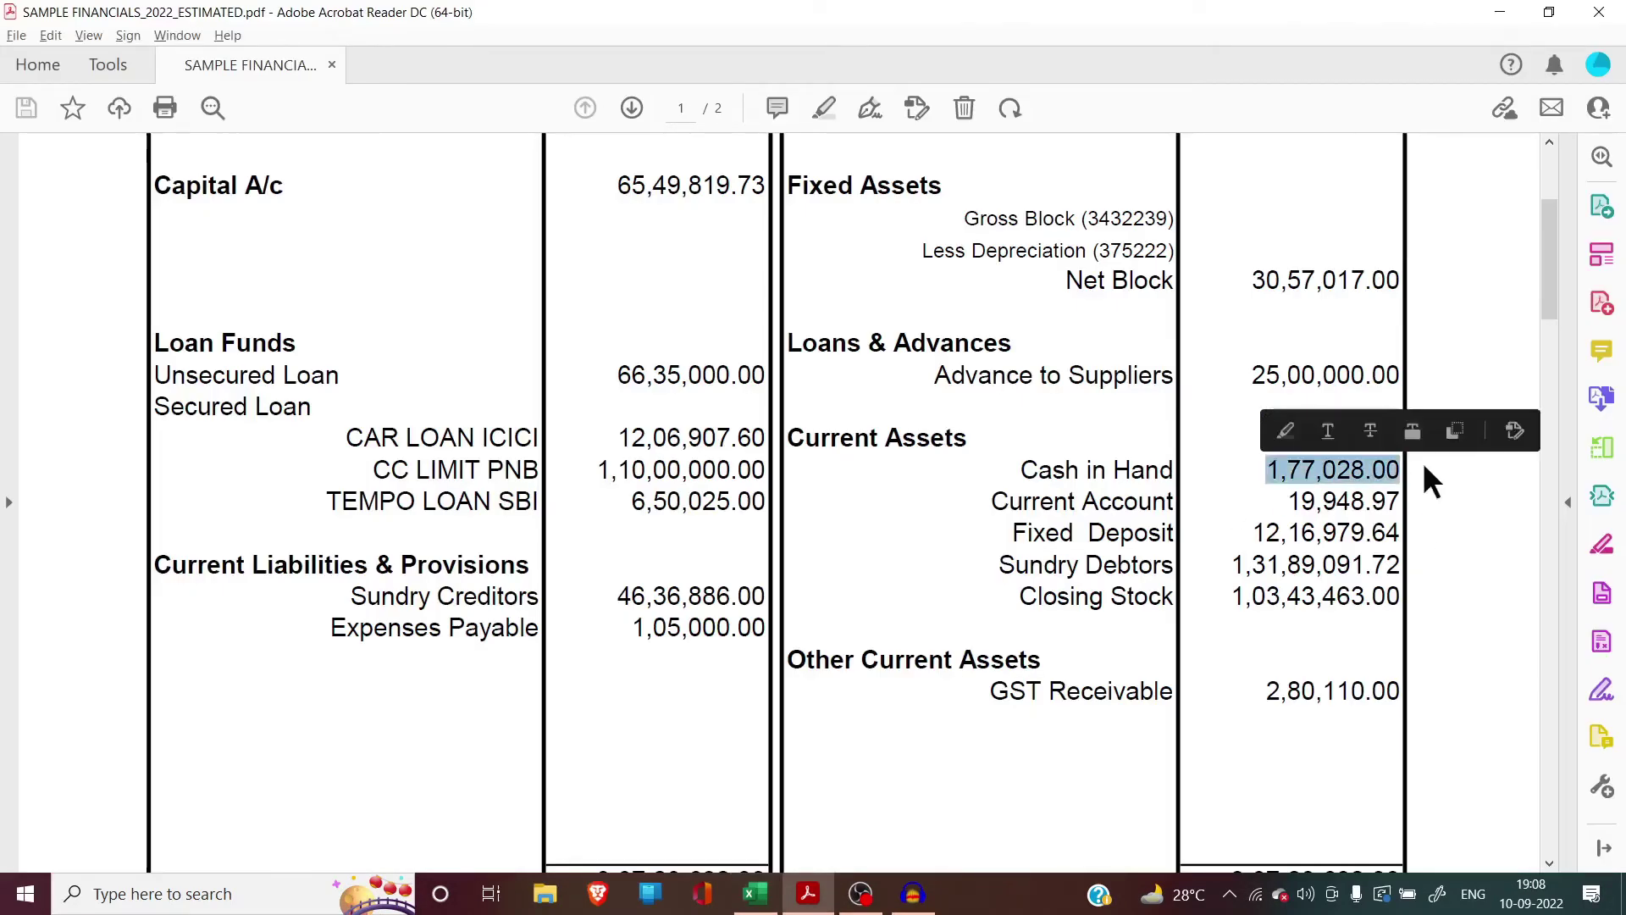
left_click(1423, 460)
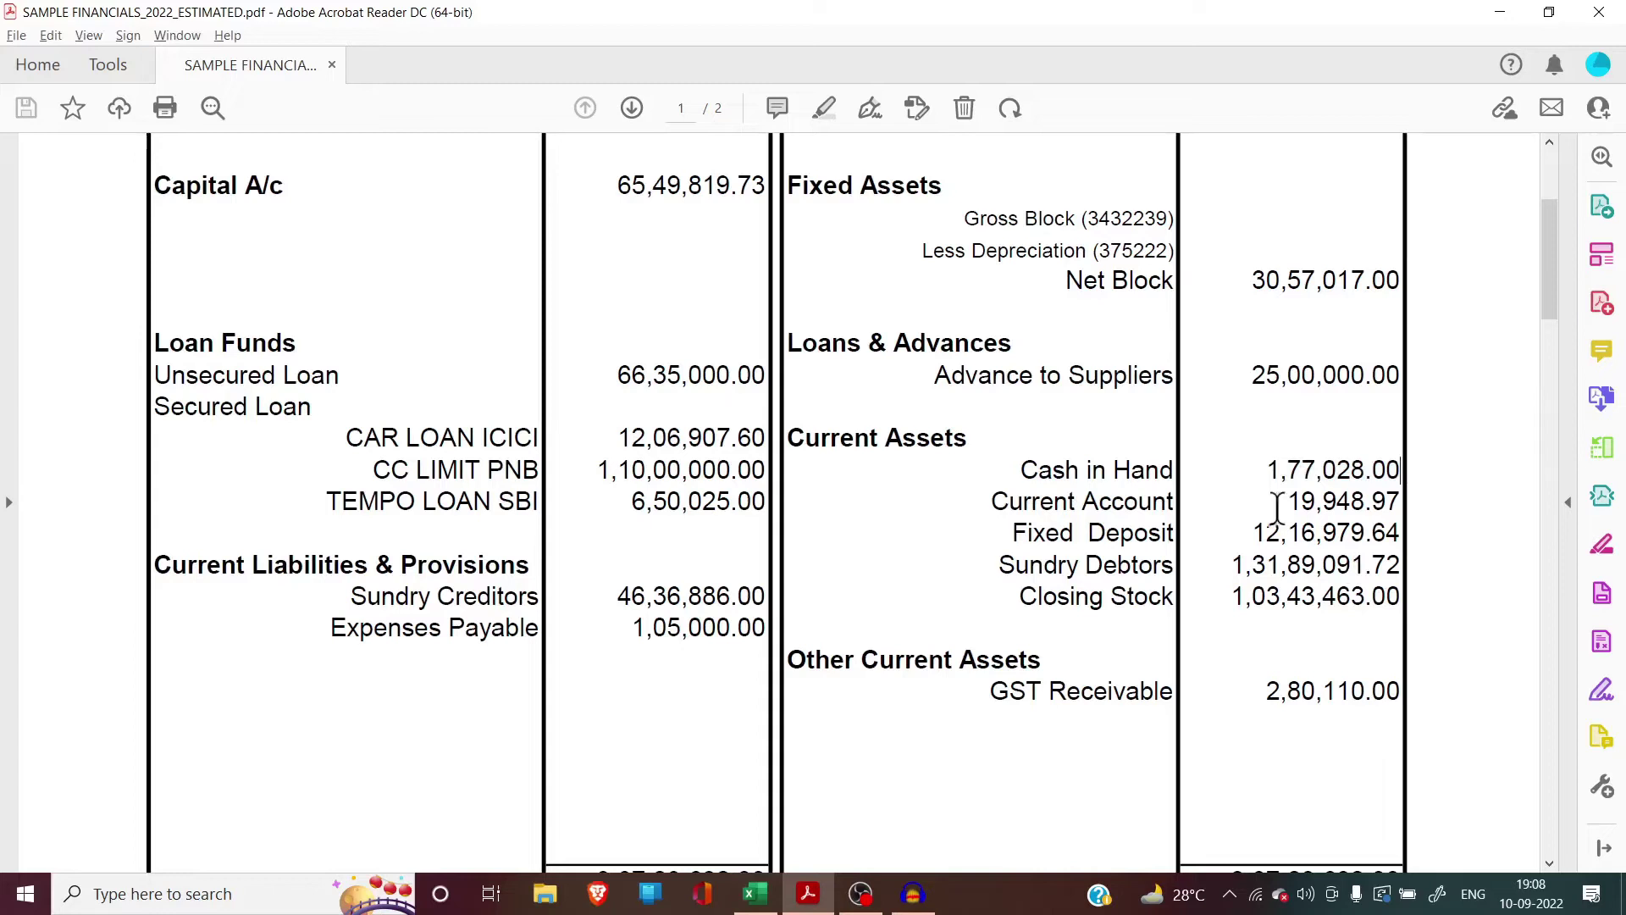
left_click_drag(1290, 506, 1471, 512)
left_click(1470, 499)
key("alt+Tab")
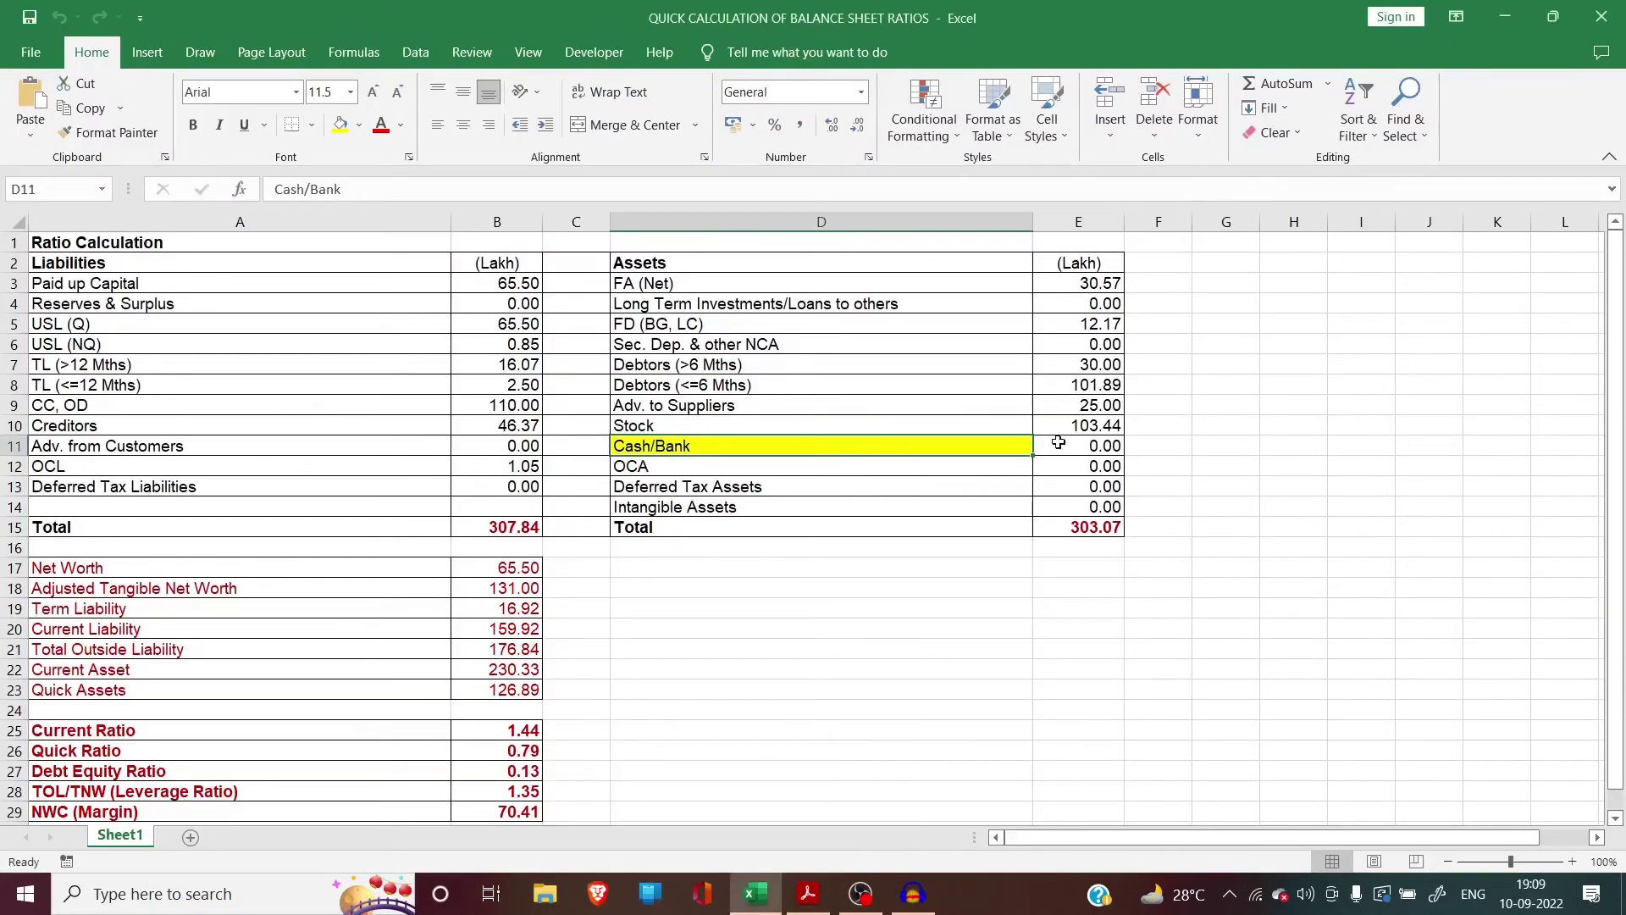
type("+")
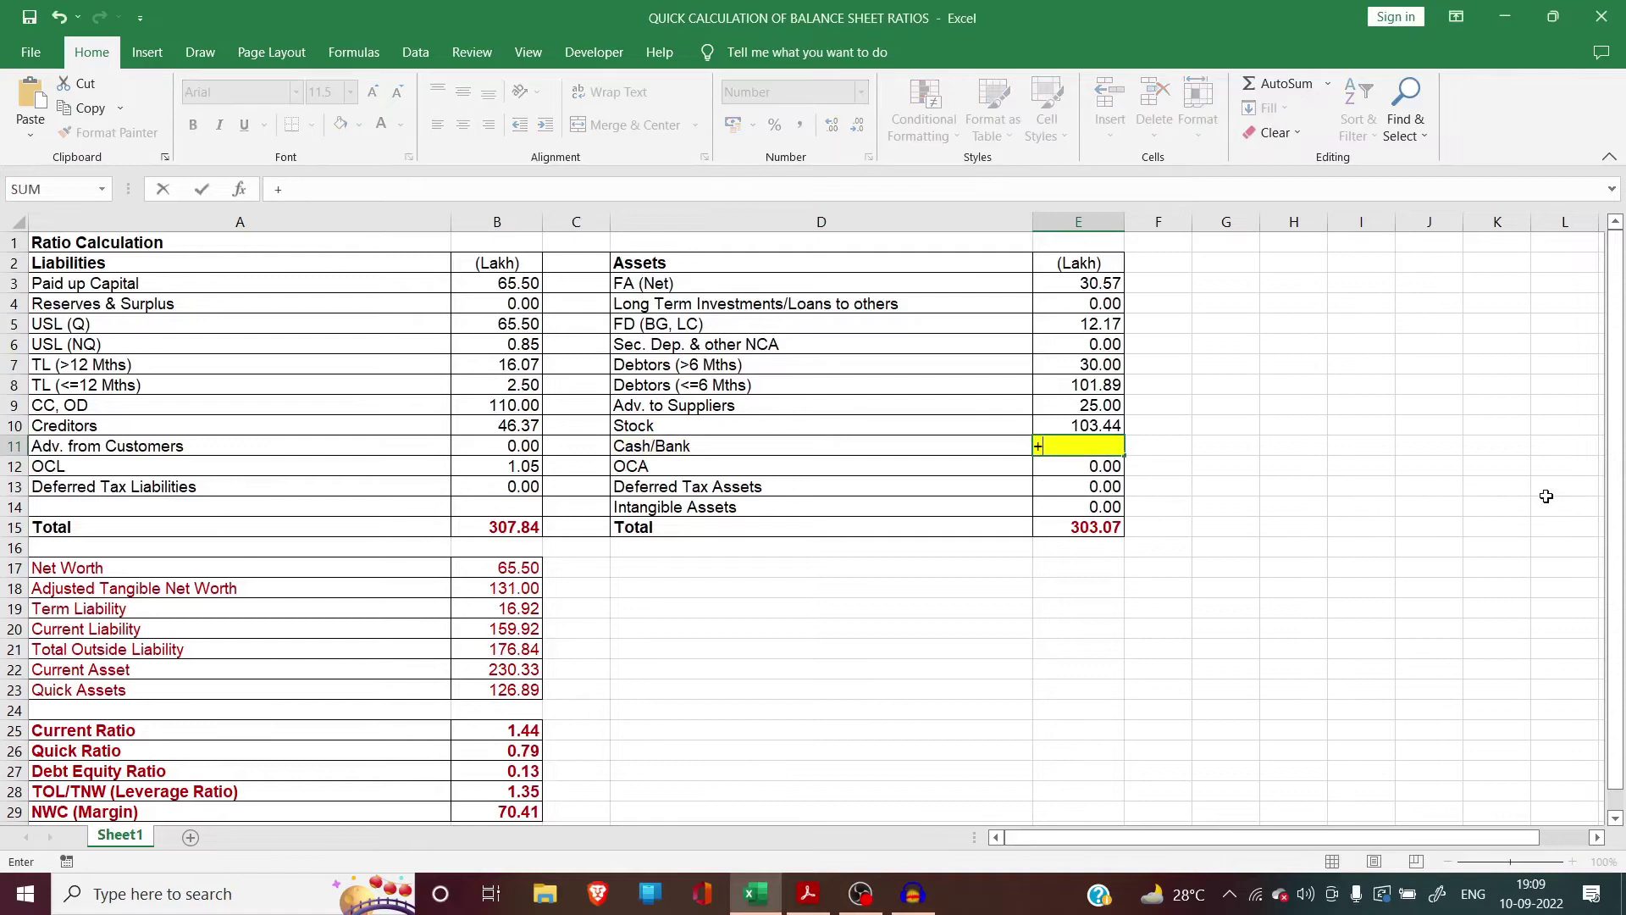
key("alt+Tab")
key("alt+Tab")
type("1.77+")
key("alt+Tab")
key("alt+Tab")
type("0.20")
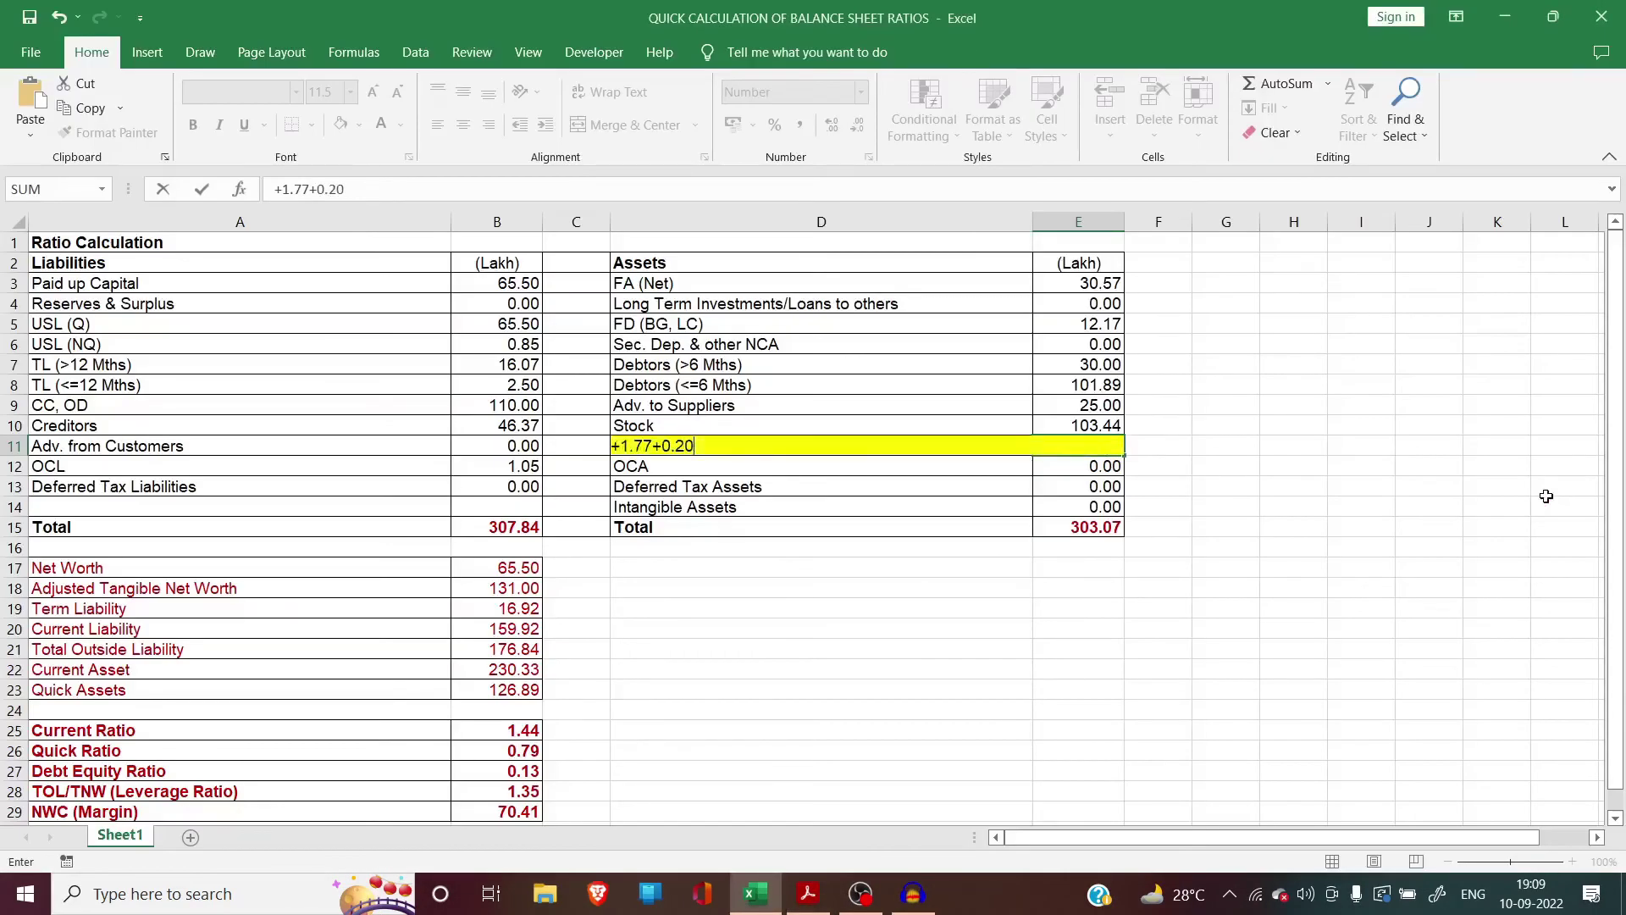
key("Return")
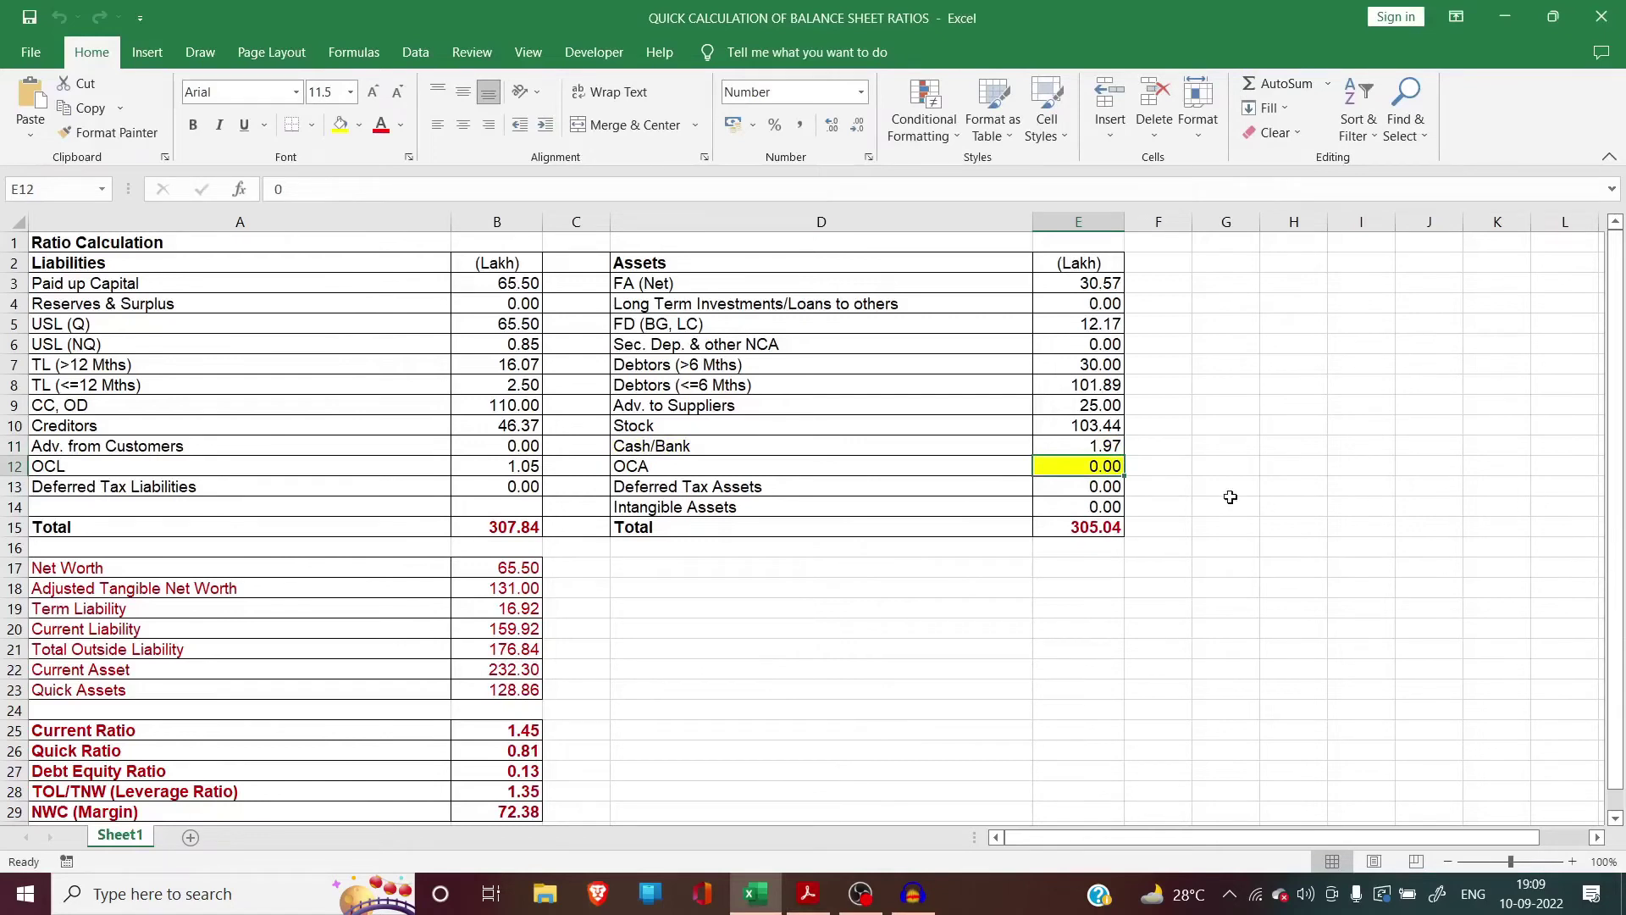
Step: Look up the GST receivable in the balance sheet PDF and set OCA to 2.80 lakh in the Excel sheet
key("alt+Tab")
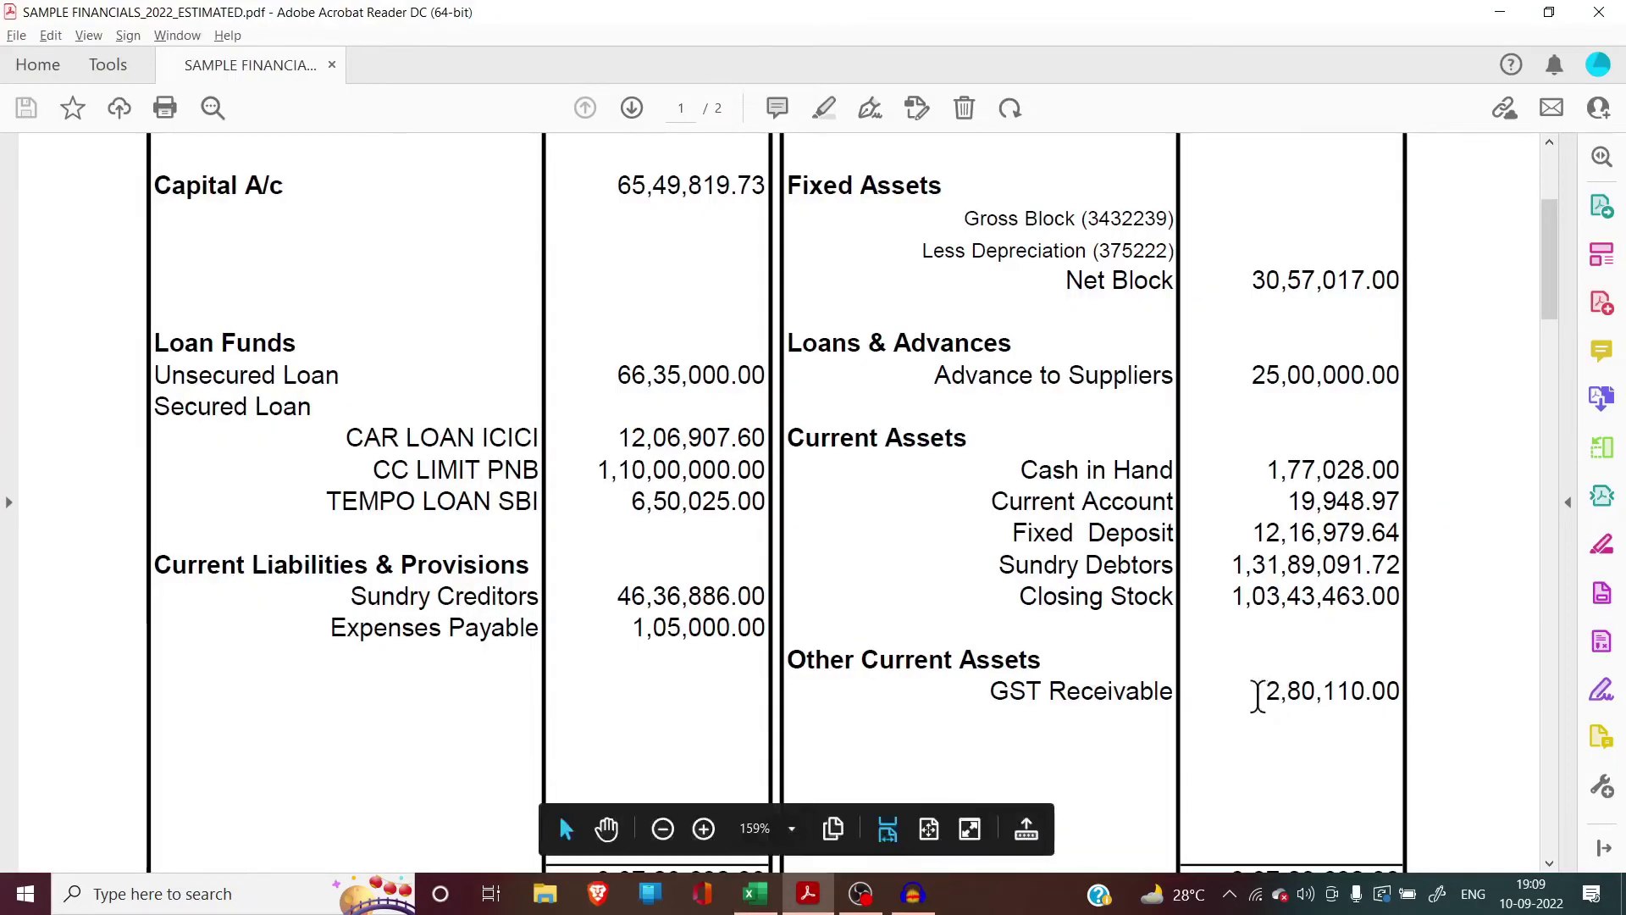
left_click_drag(1260, 691, 1412, 688)
key("alt+Tab")
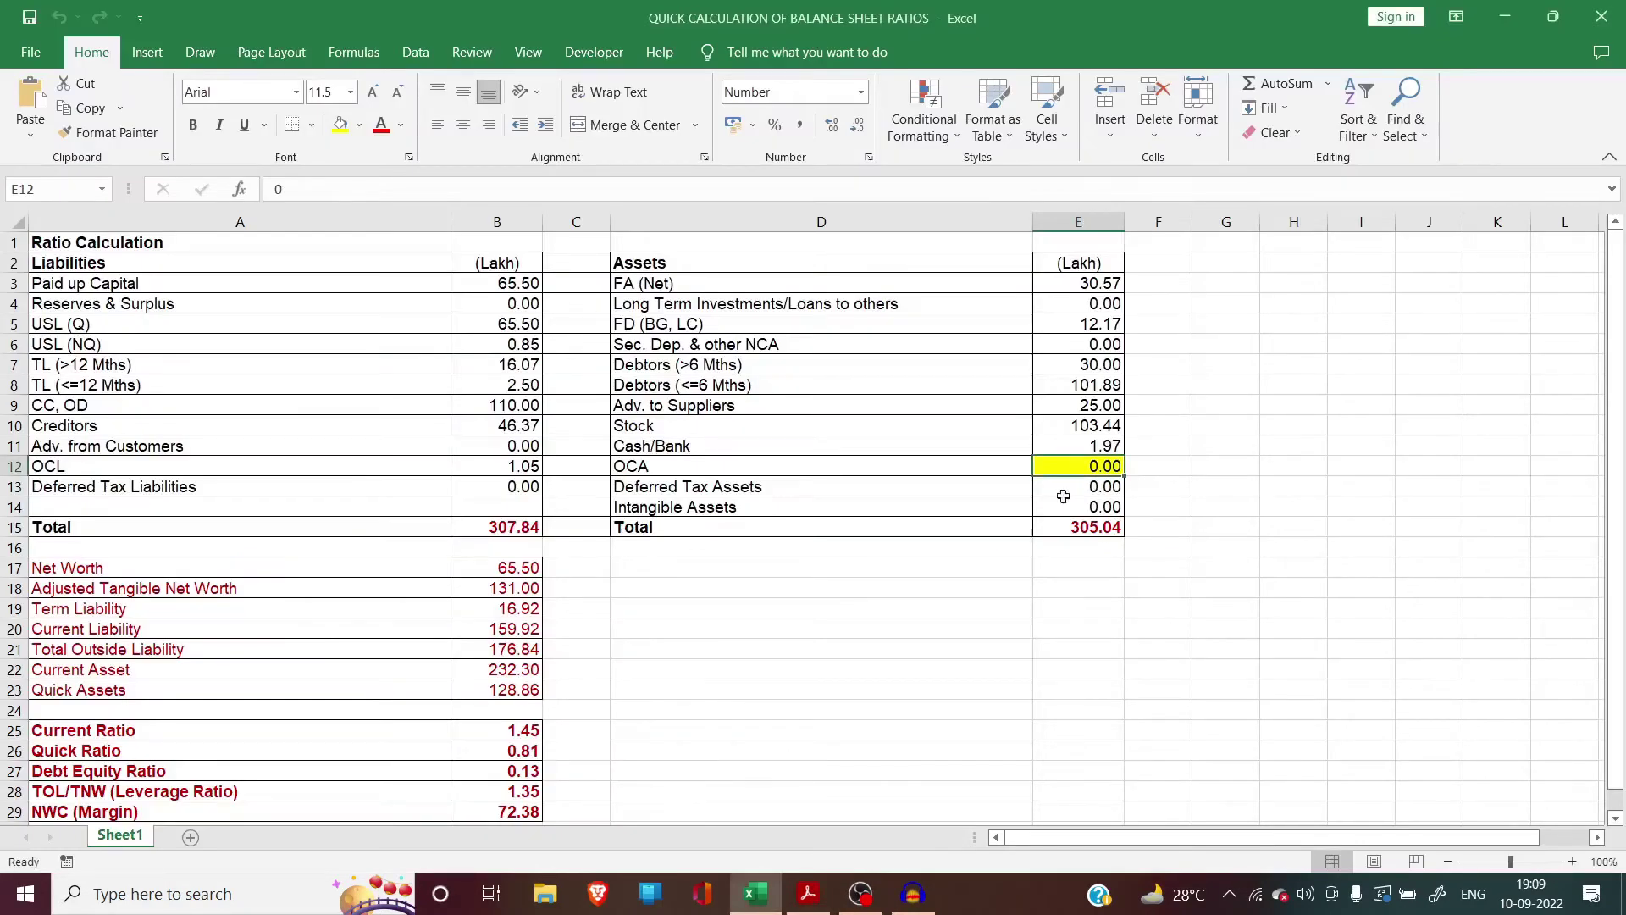
type("2.80")
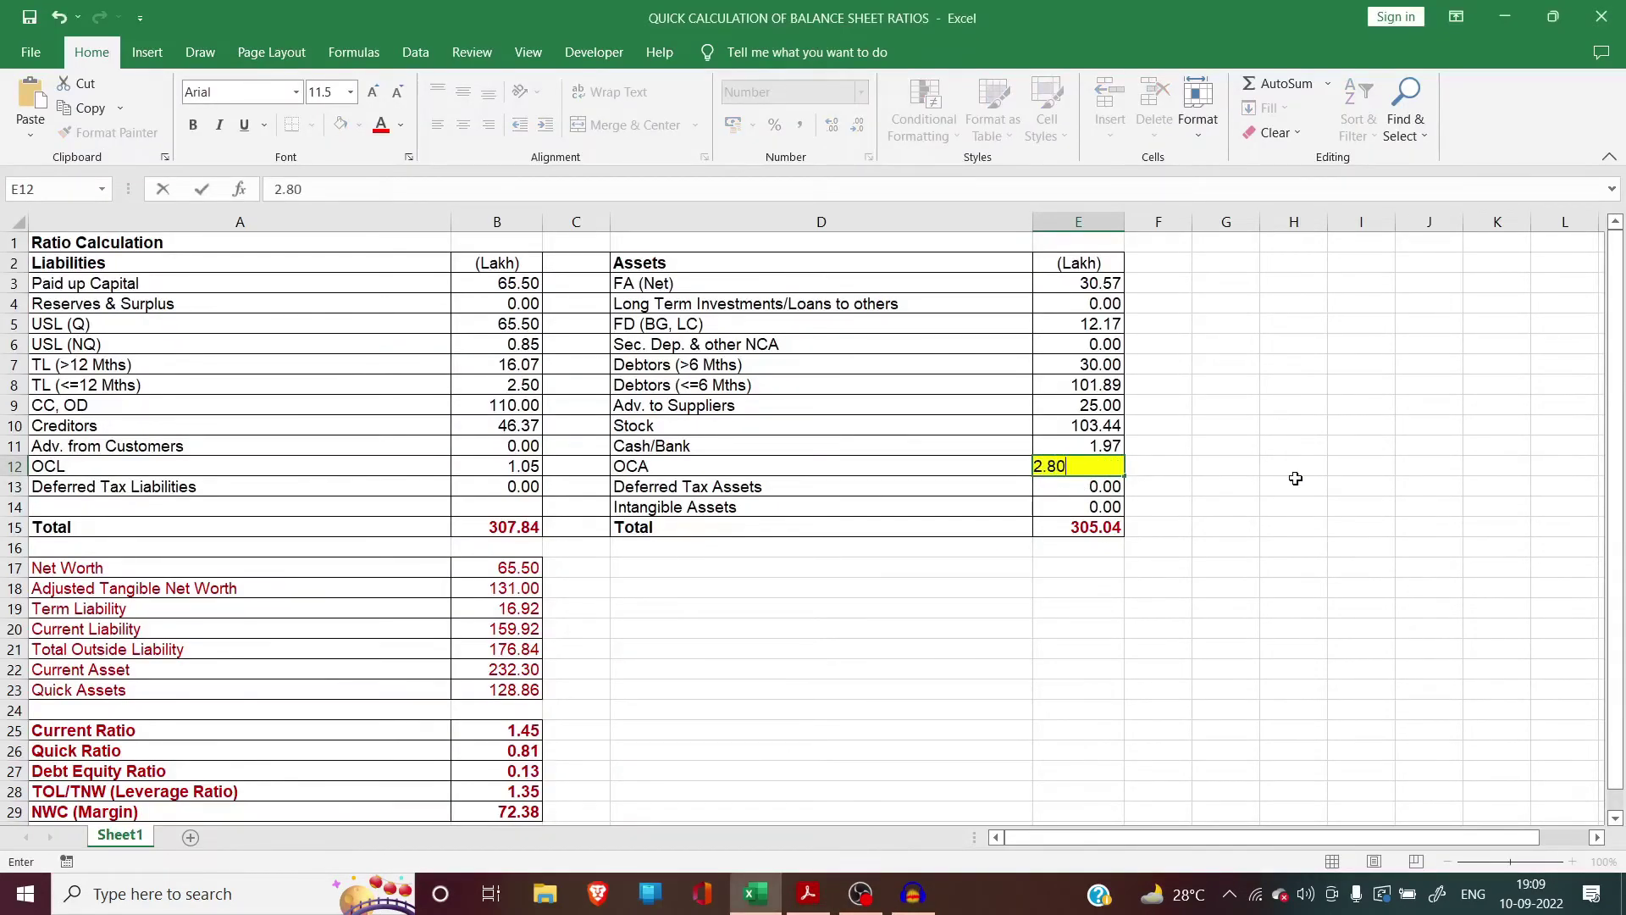
key("Return")
Step: Check the Deferred Tax Assets and Intangible Assets rows against the balance sheet PDF, and return to the Excel sheet
left_click(850, 486)
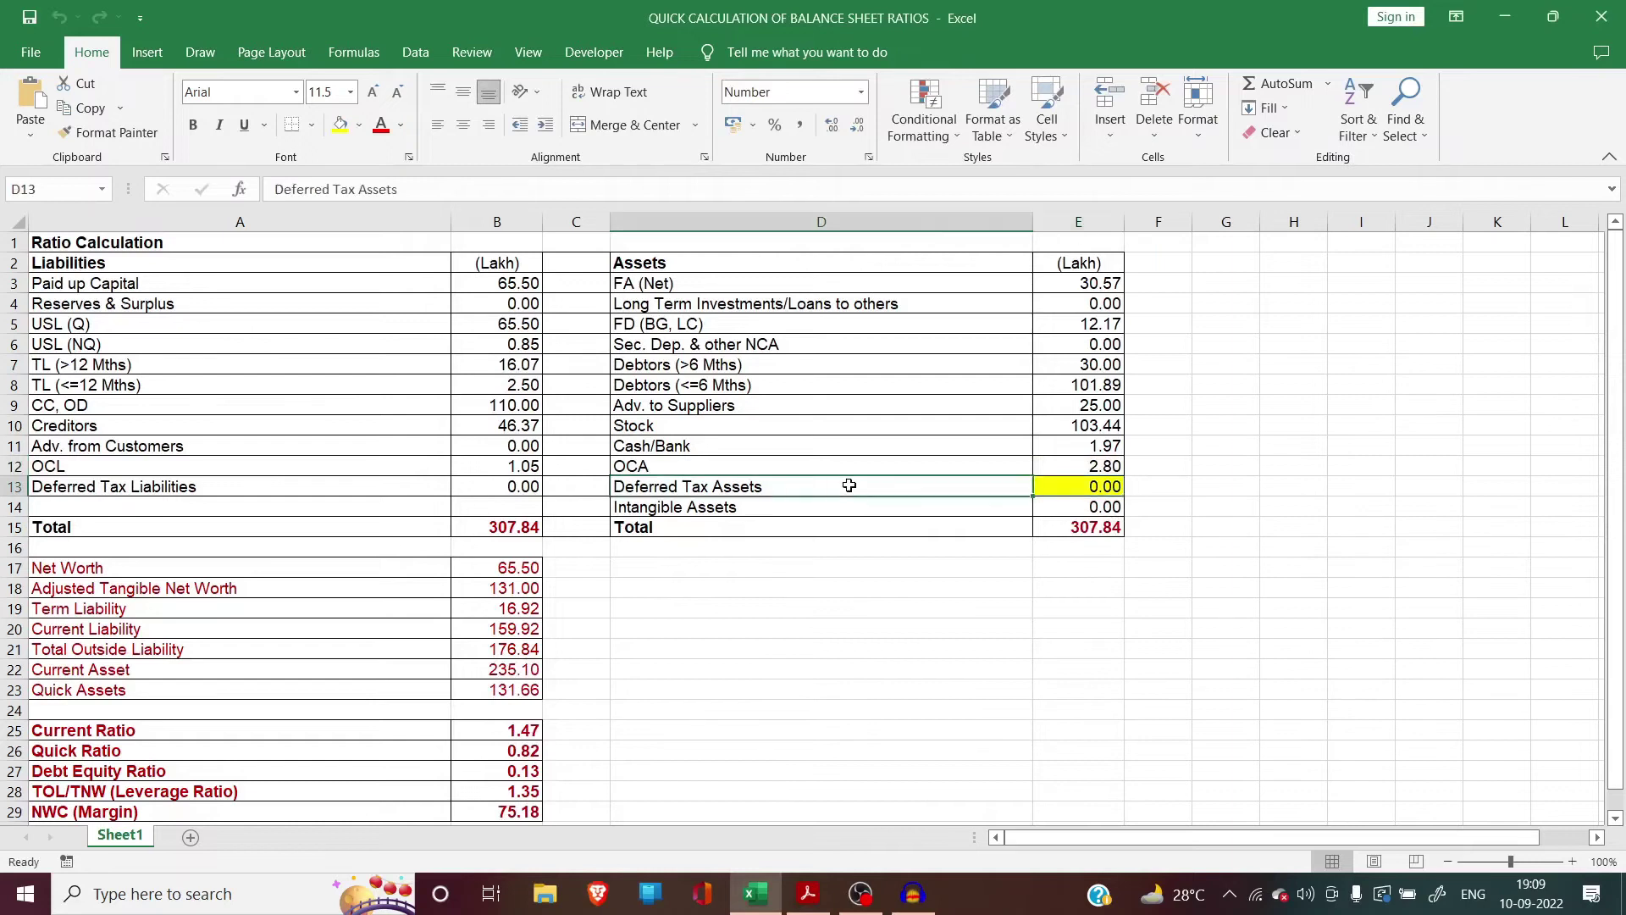
left_click(1098, 488)
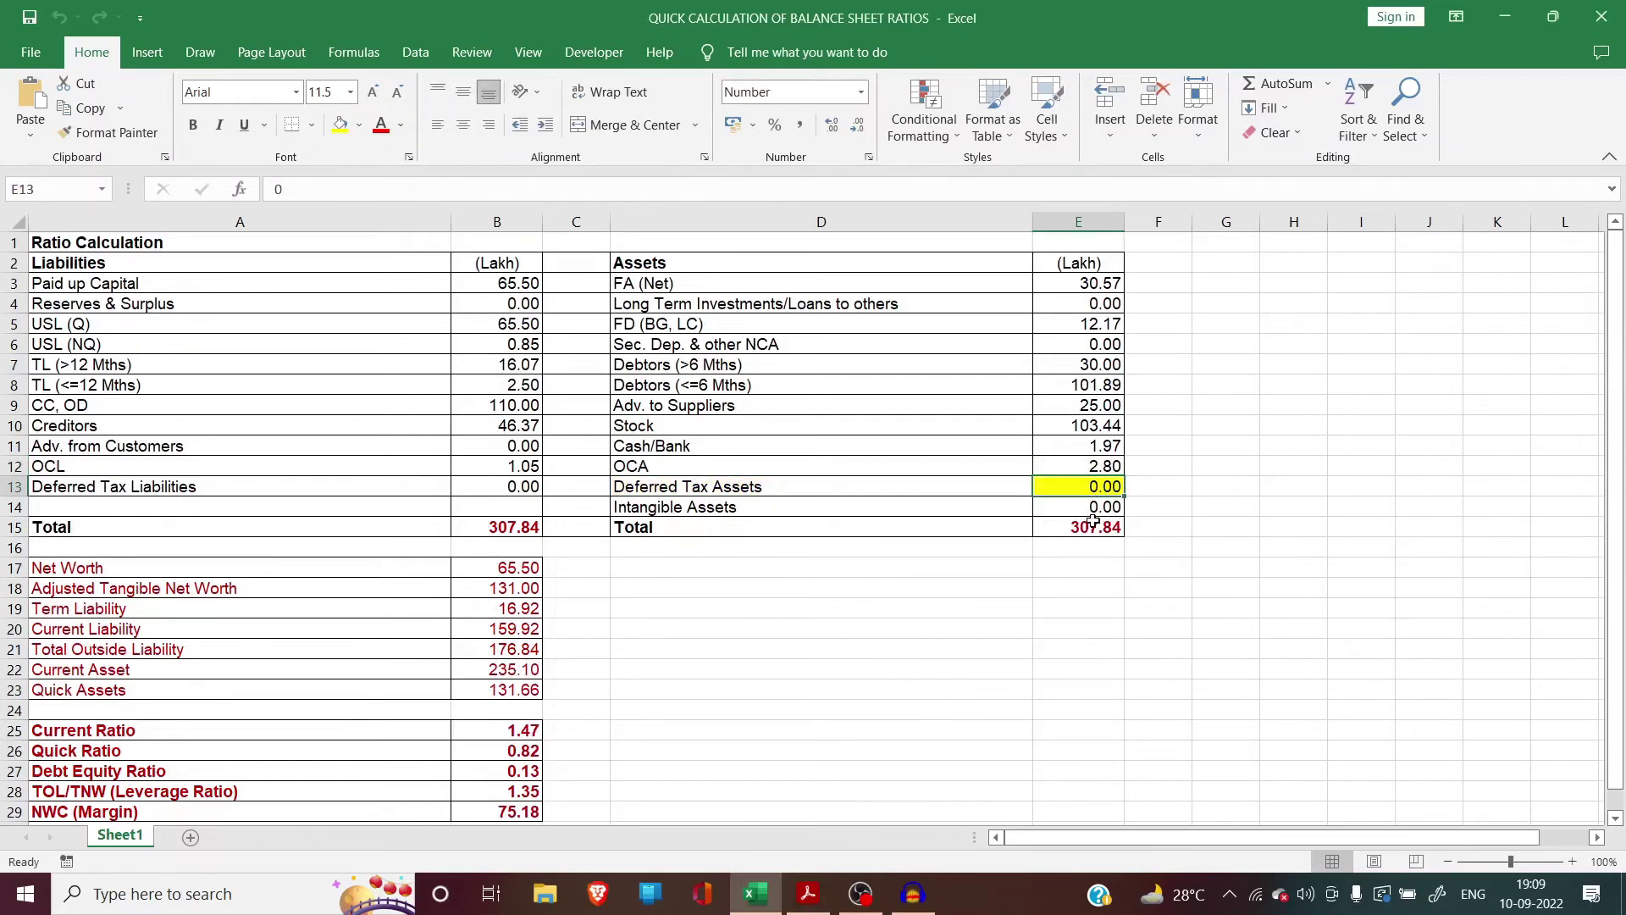
left_click(1049, 501)
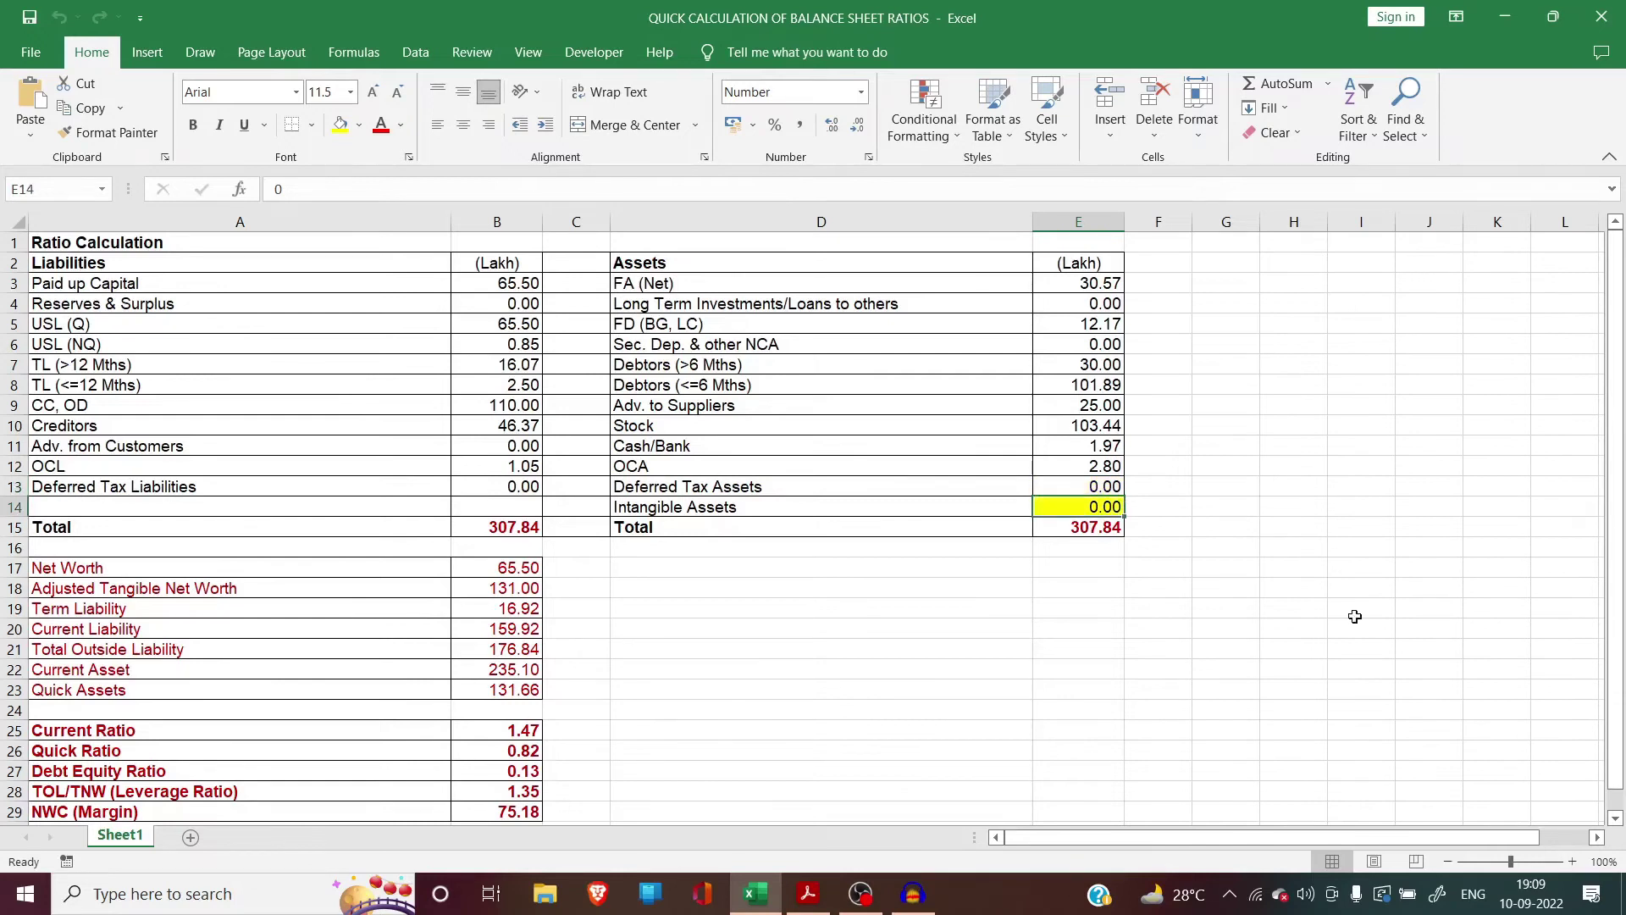
key("alt+Tab")
key("alt+Tab")
Step: Compare the assets total in the Excel sheet with the balance sheet totals in the PDF, and return to the calculated ratios in Excel
left_click(1057, 528)
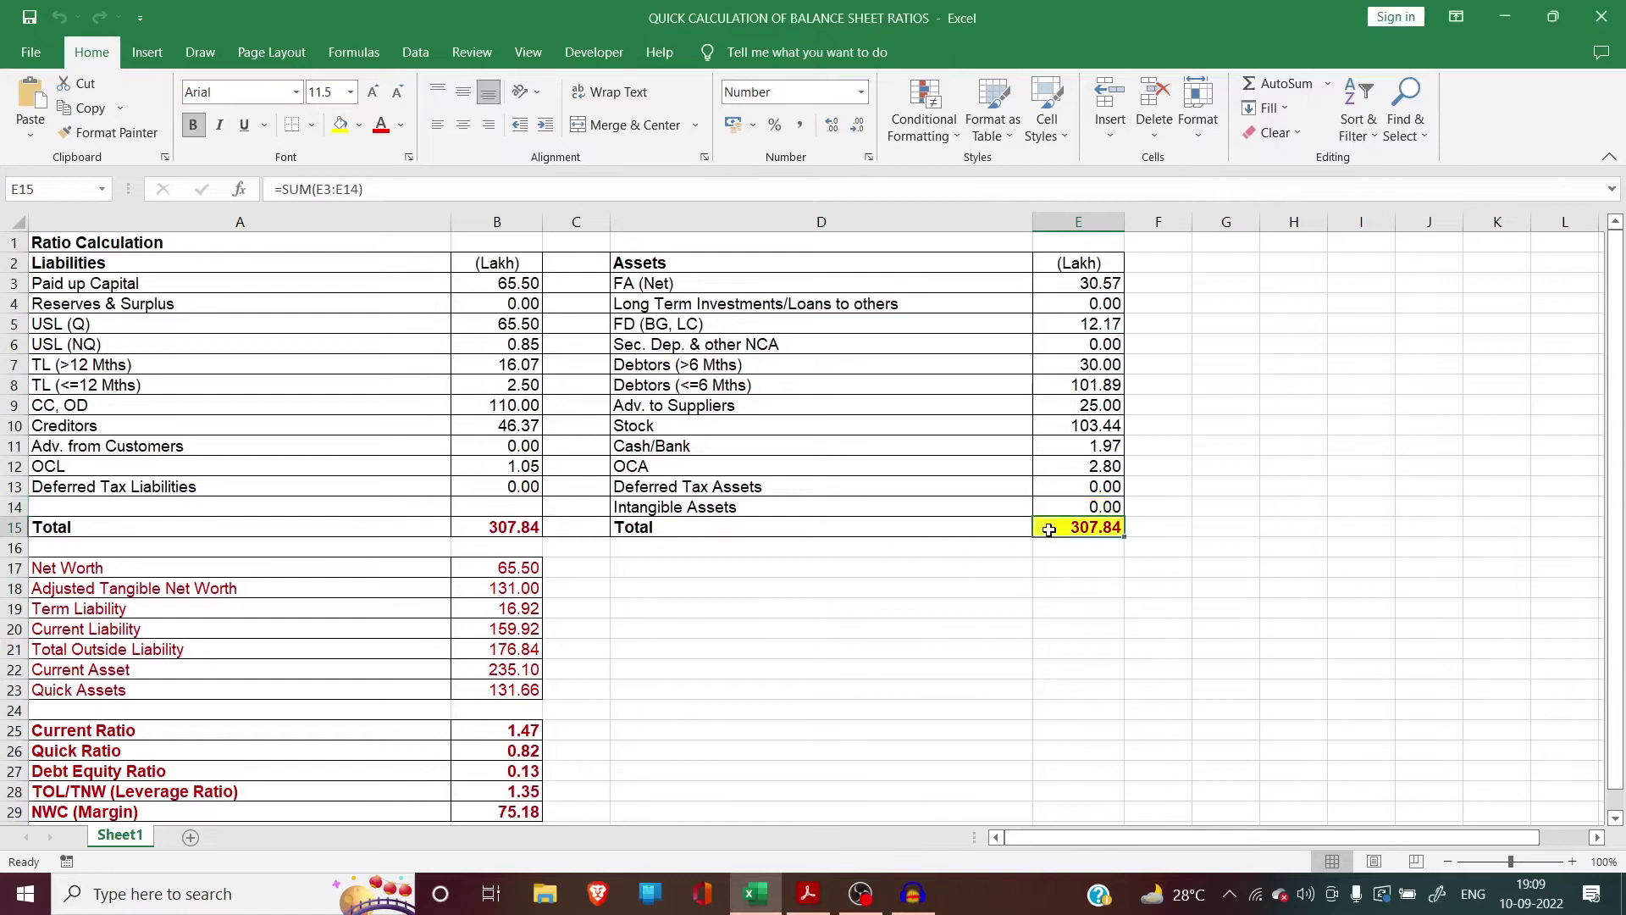
key("alt+Tab")
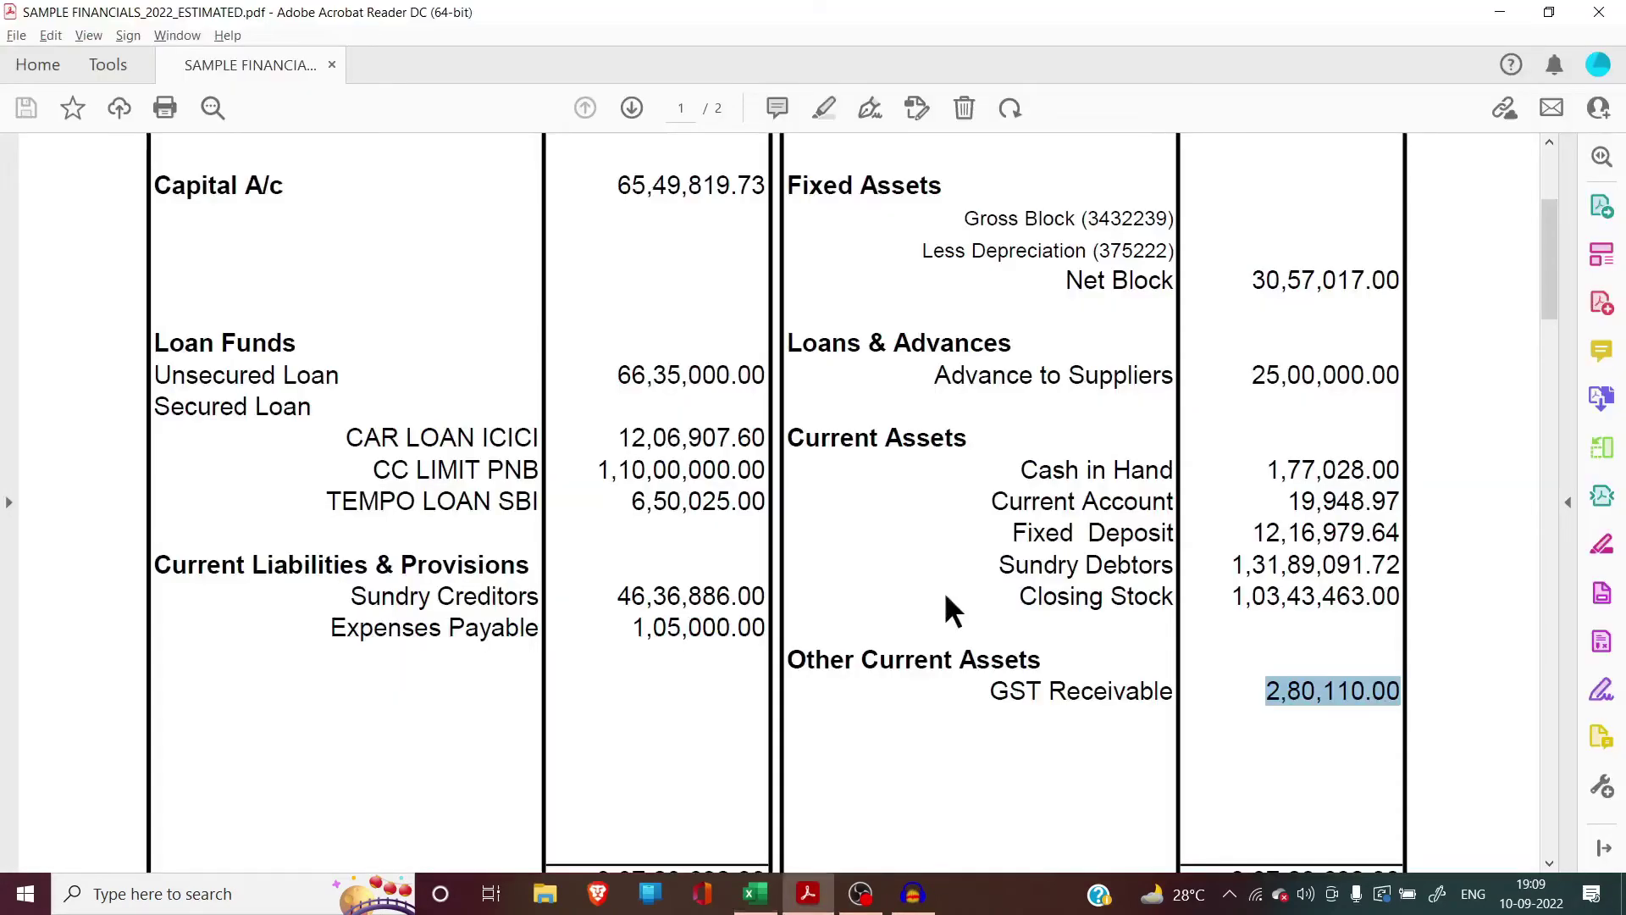
scroll(1546, 278, "down", 8)
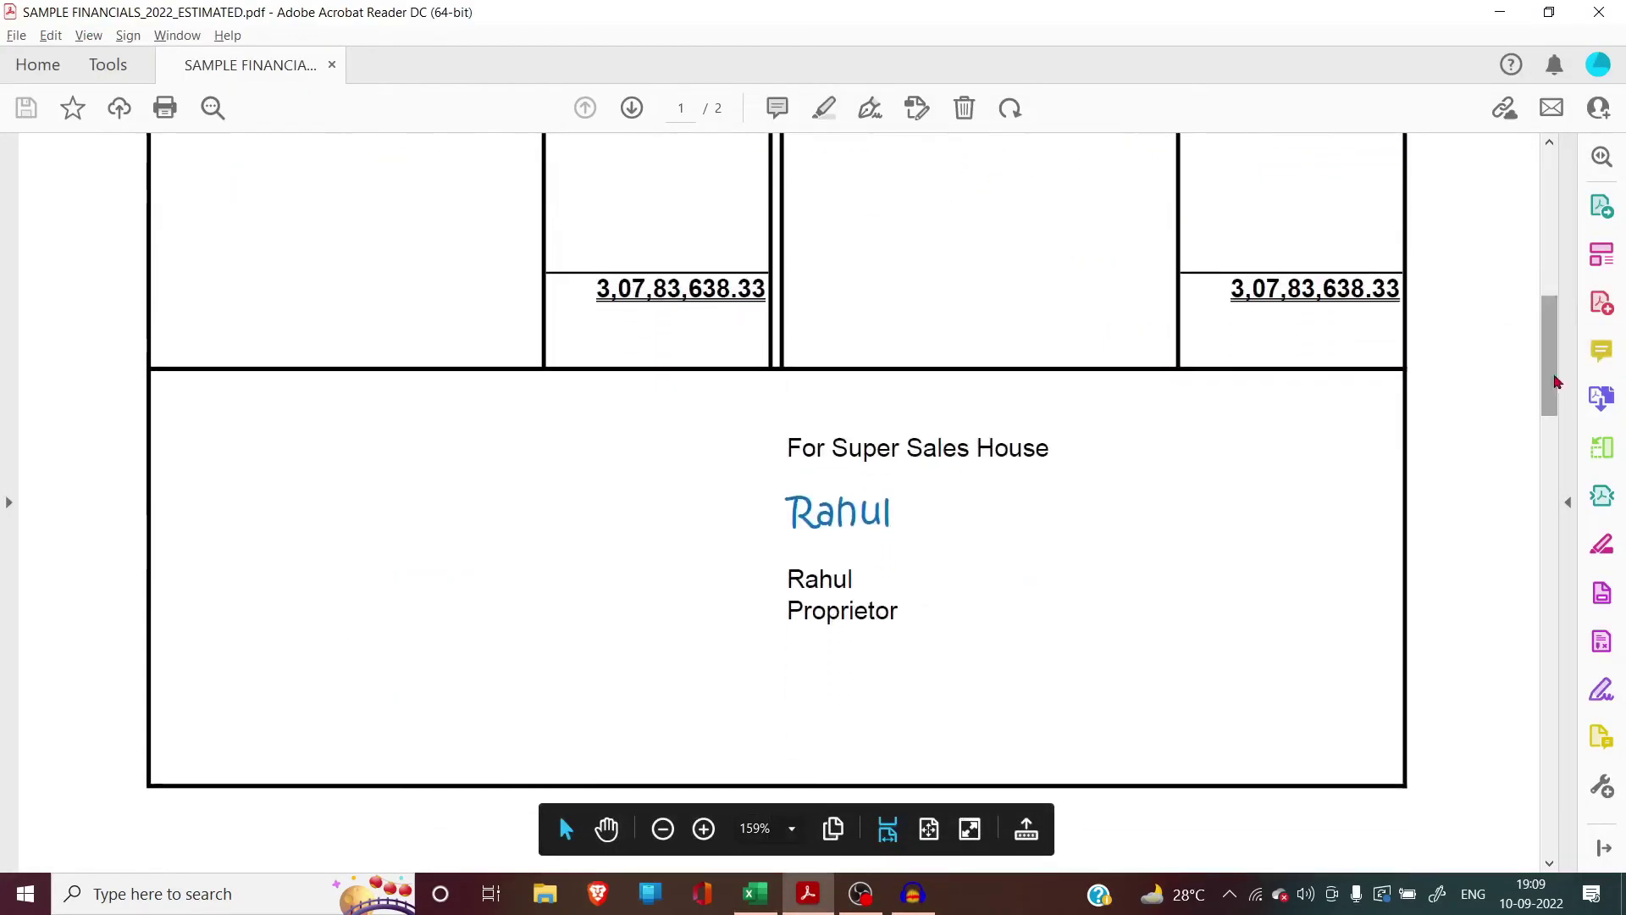
key("alt+Tab")
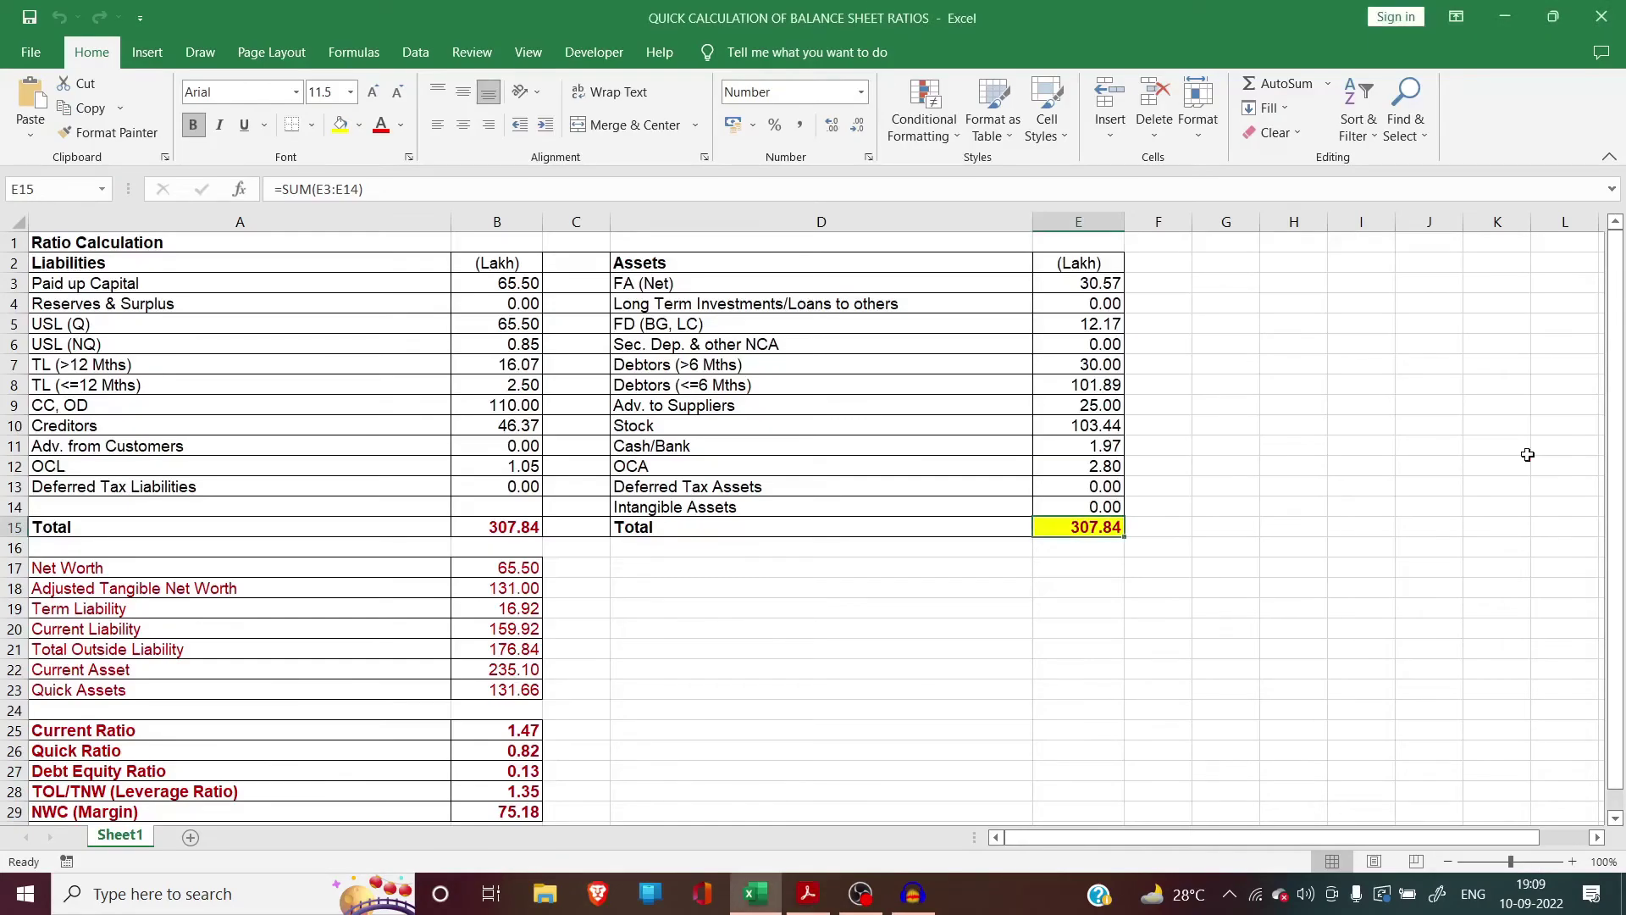
left_click(1157, 527)
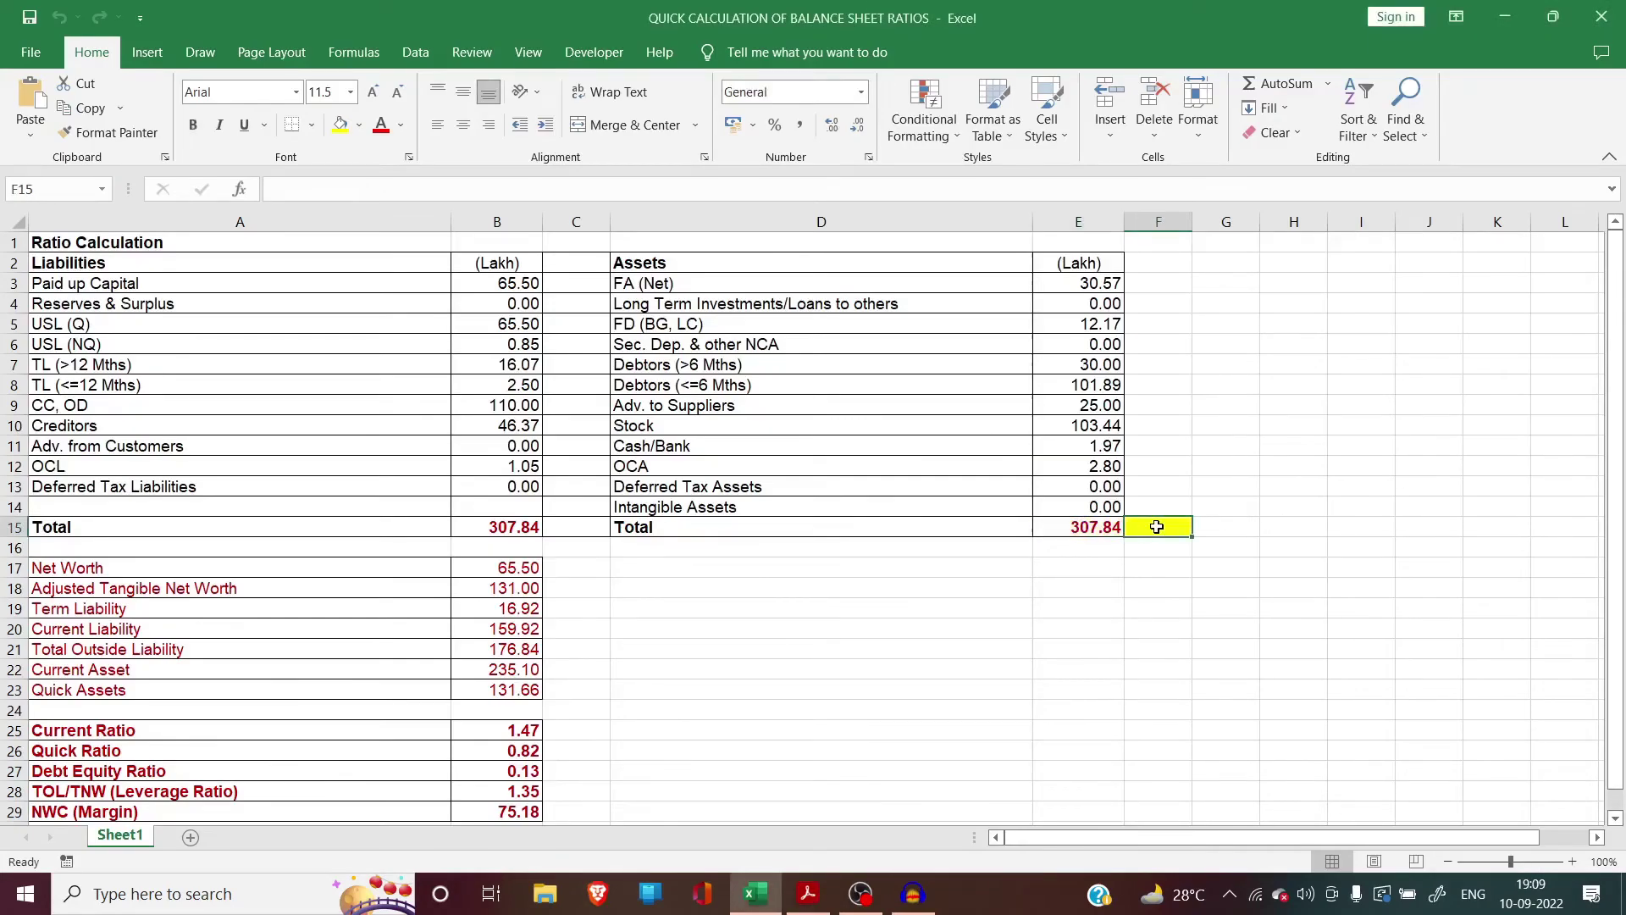
left_click(755, 527)
left_click_drag(1620, 413, 1620, 423)
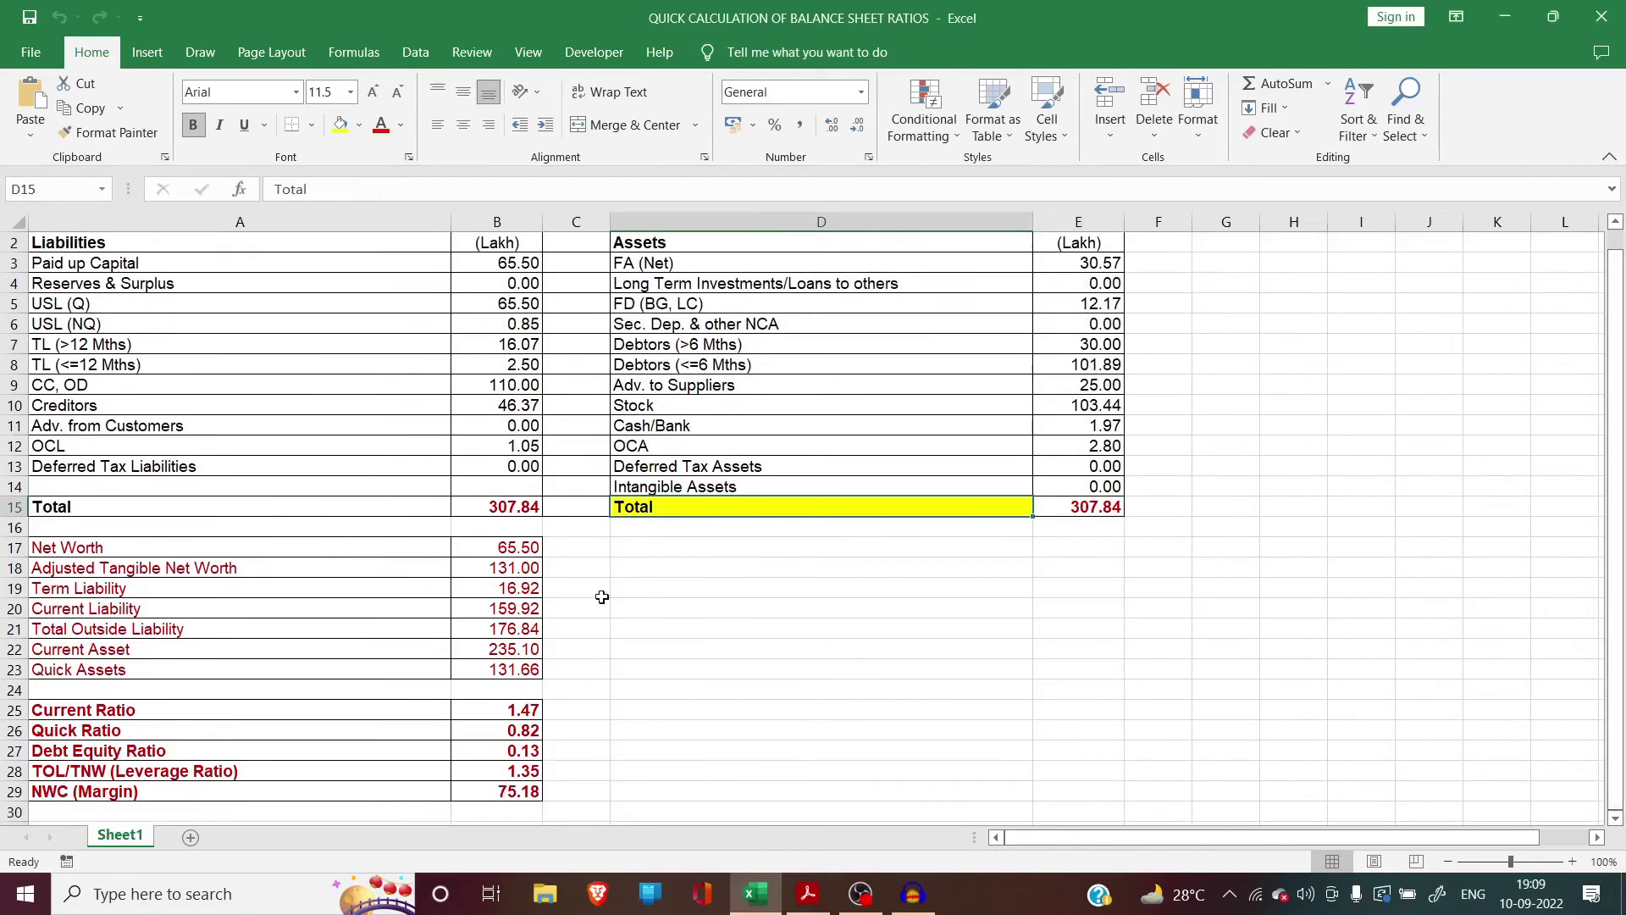
Step: Review the Net Worth and Adjusted Tangible Net Worth formulas, including the USL (Q) amount that feeds the adjusted figure
left_click(508, 549)
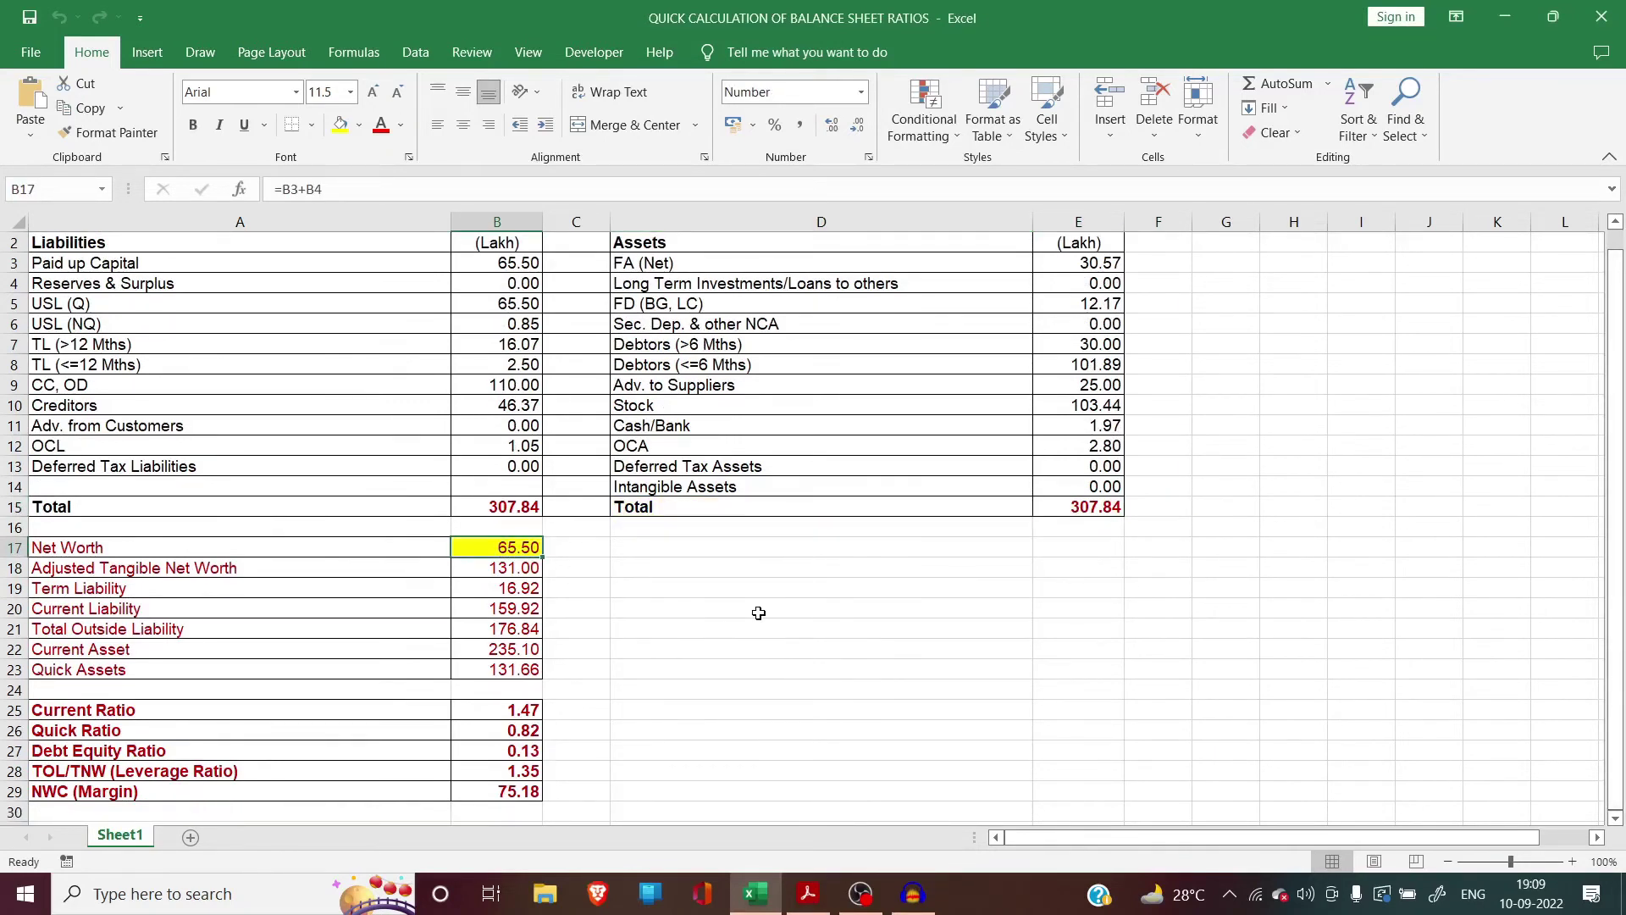
key("Down")
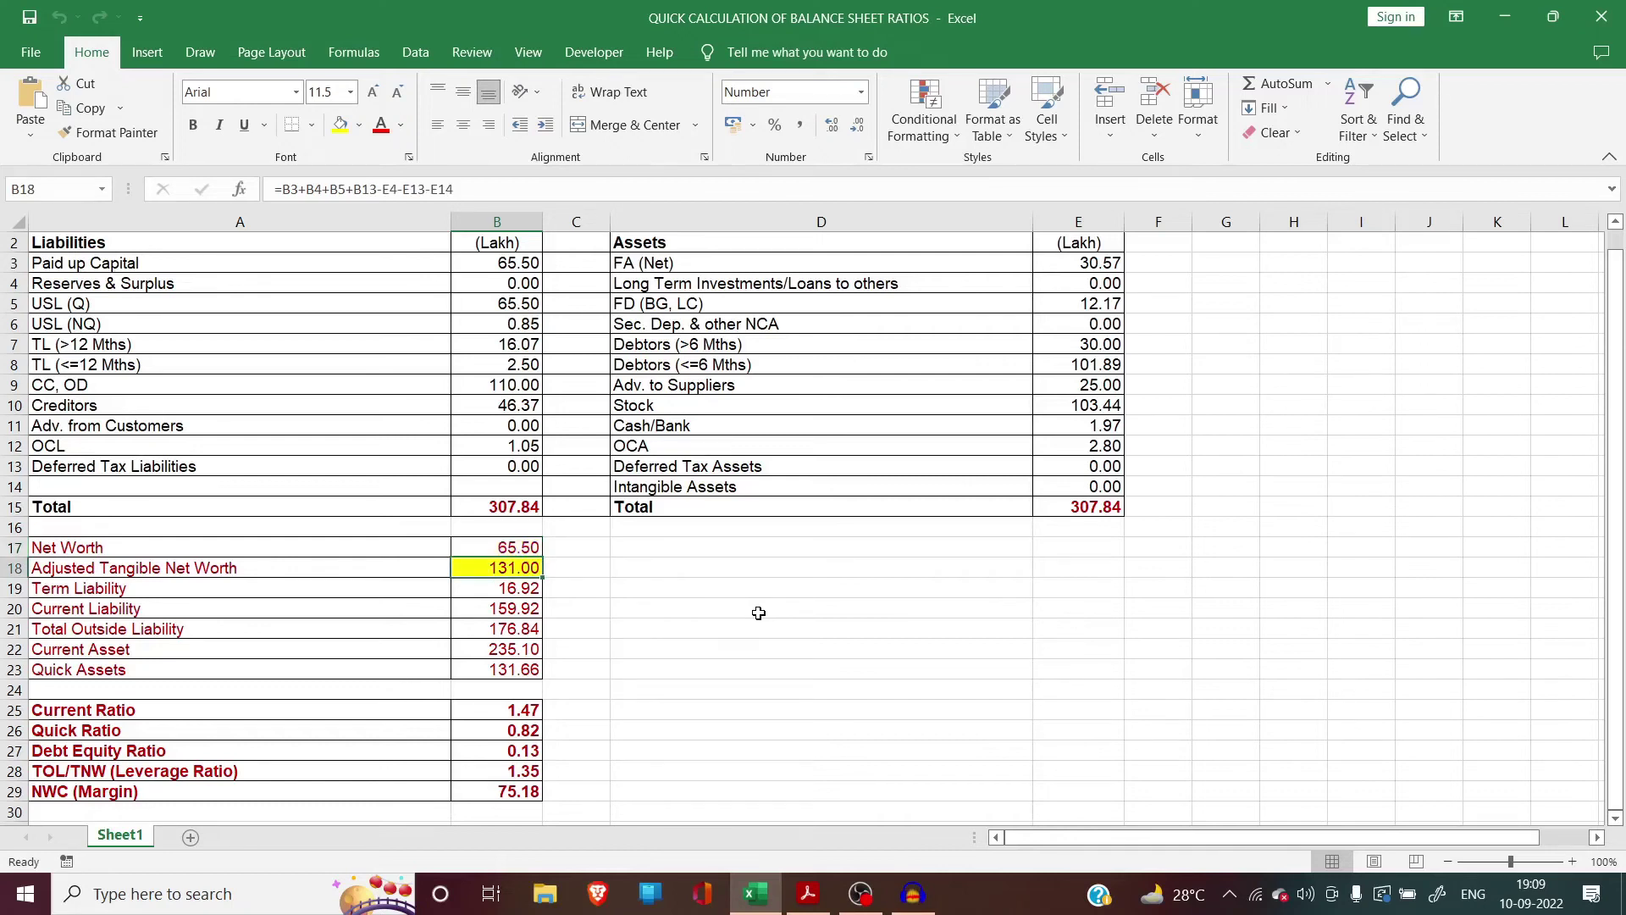
key("Left")
key("Right")
left_click(504, 302)
left_click(487, 565)
Step: Check the Term Liability formula against its USL (NQ) and TL (>12 Mths) components
key("Down")
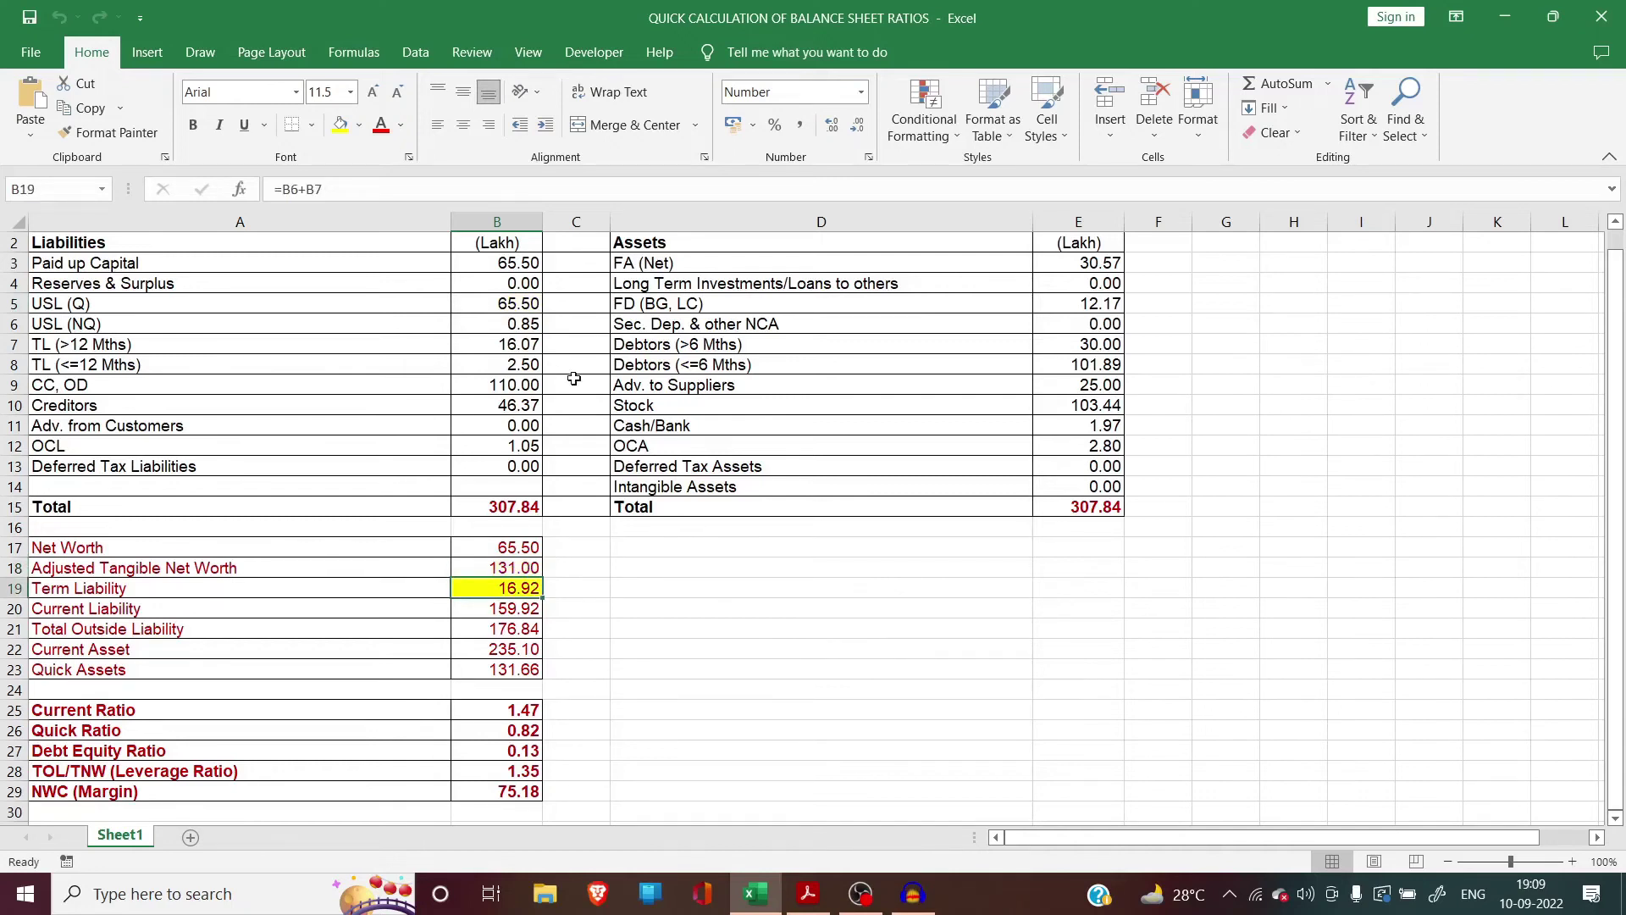
left_click(511, 323)
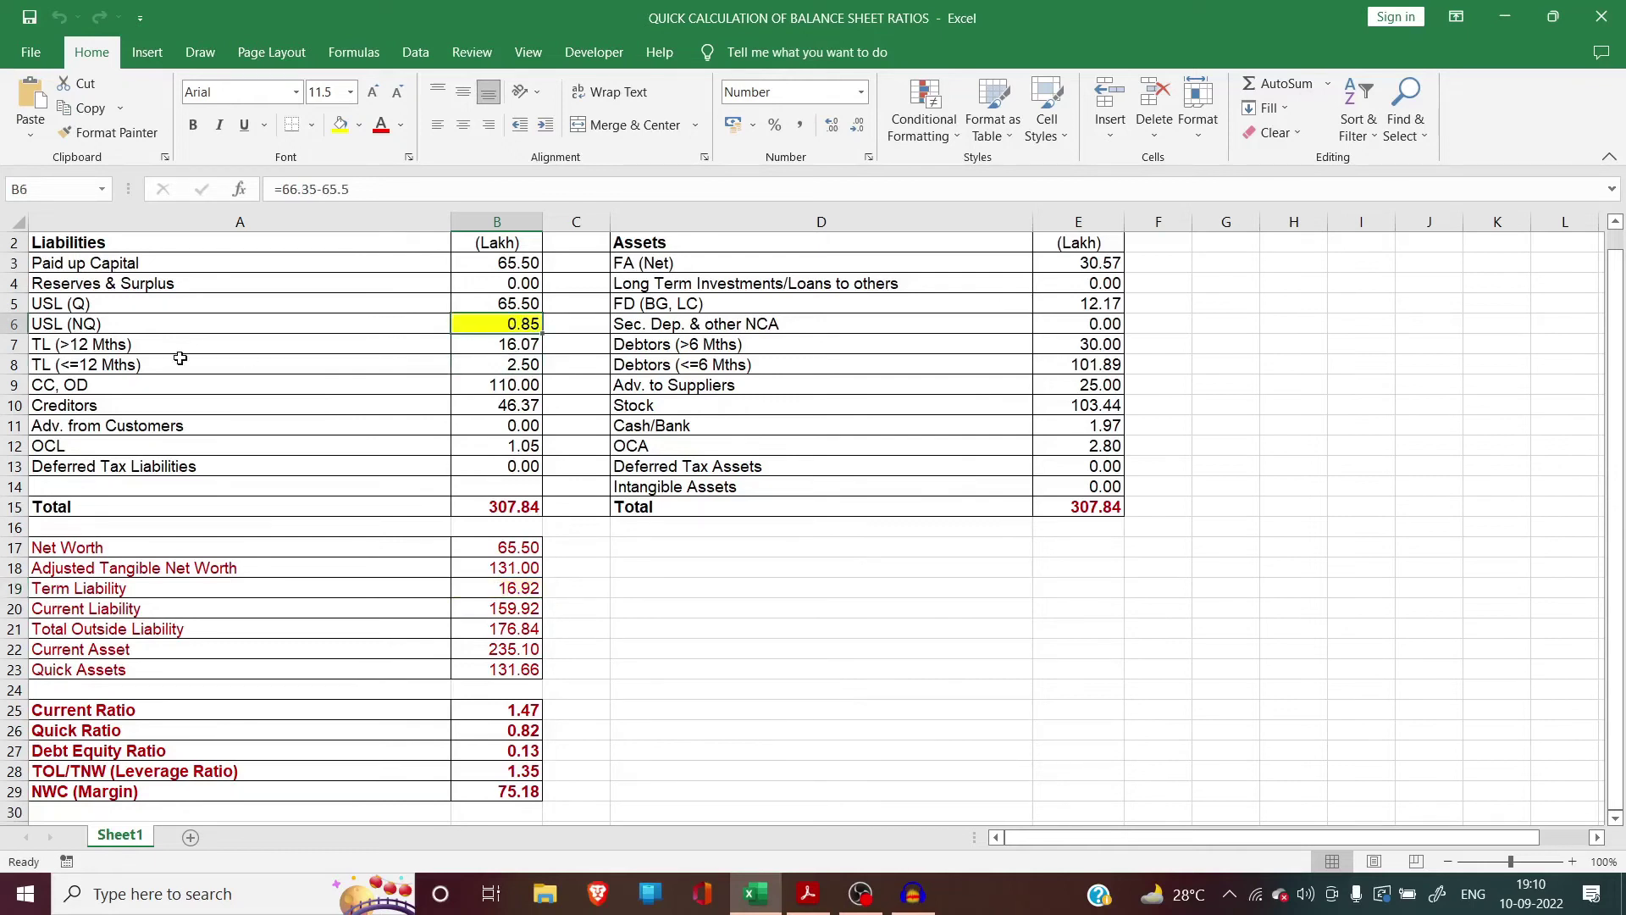
left_click(468, 342)
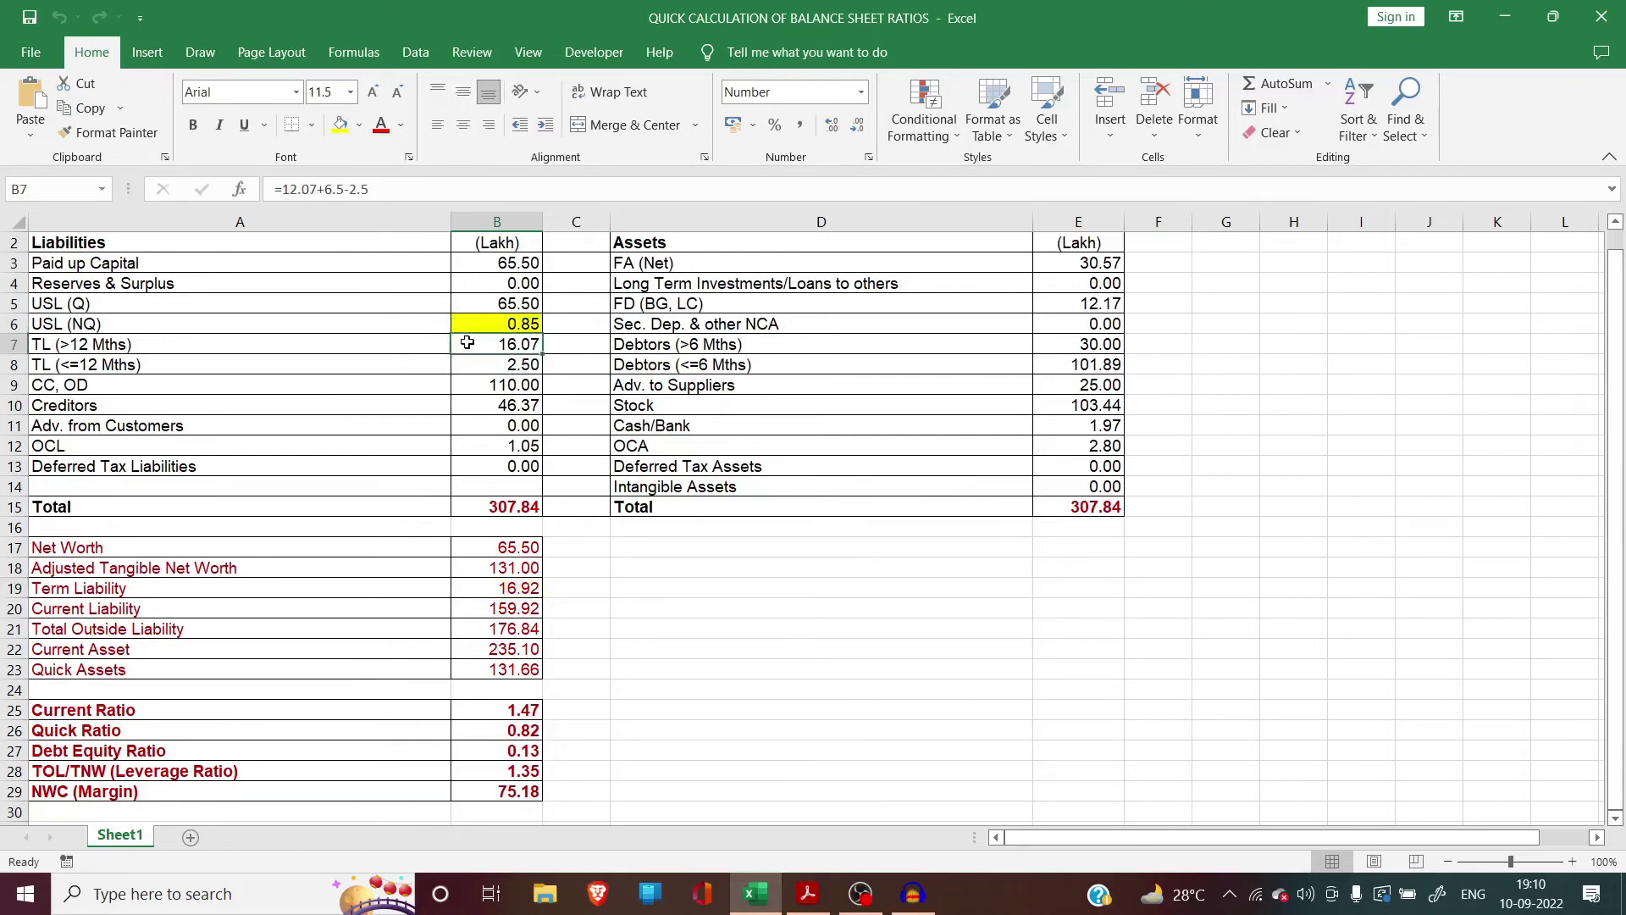
left_click(474, 588)
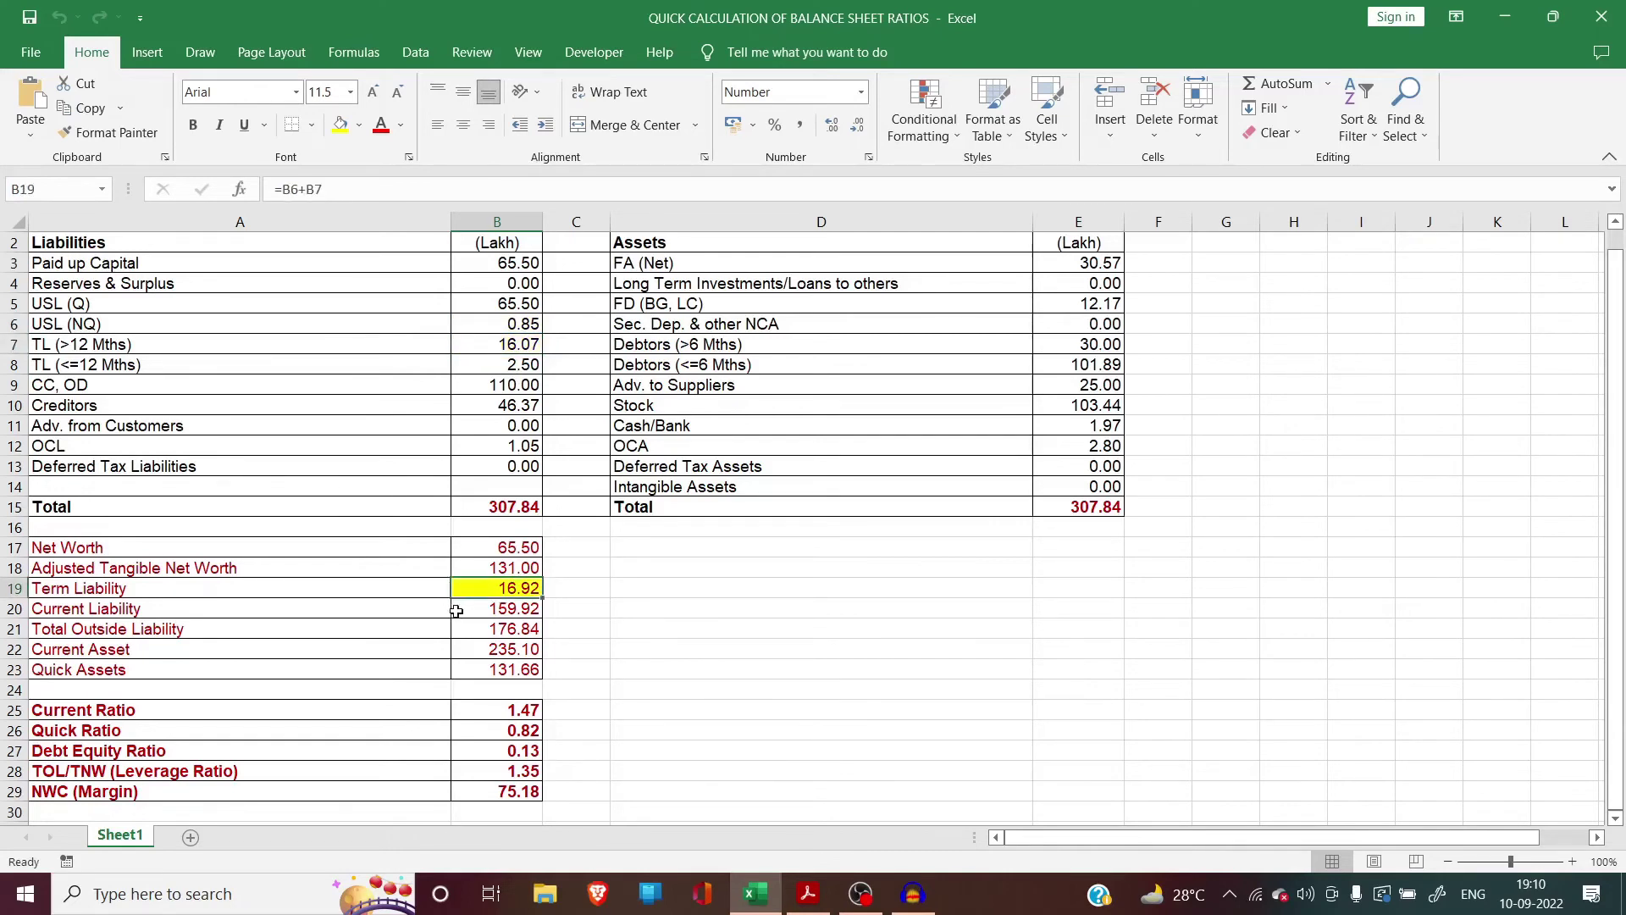
Step: Check the Current Liability formula against its components, from TL (<=12 Mths) through CC/OD, Creditors and Adv. from Customers to OCL
left_click(465, 608)
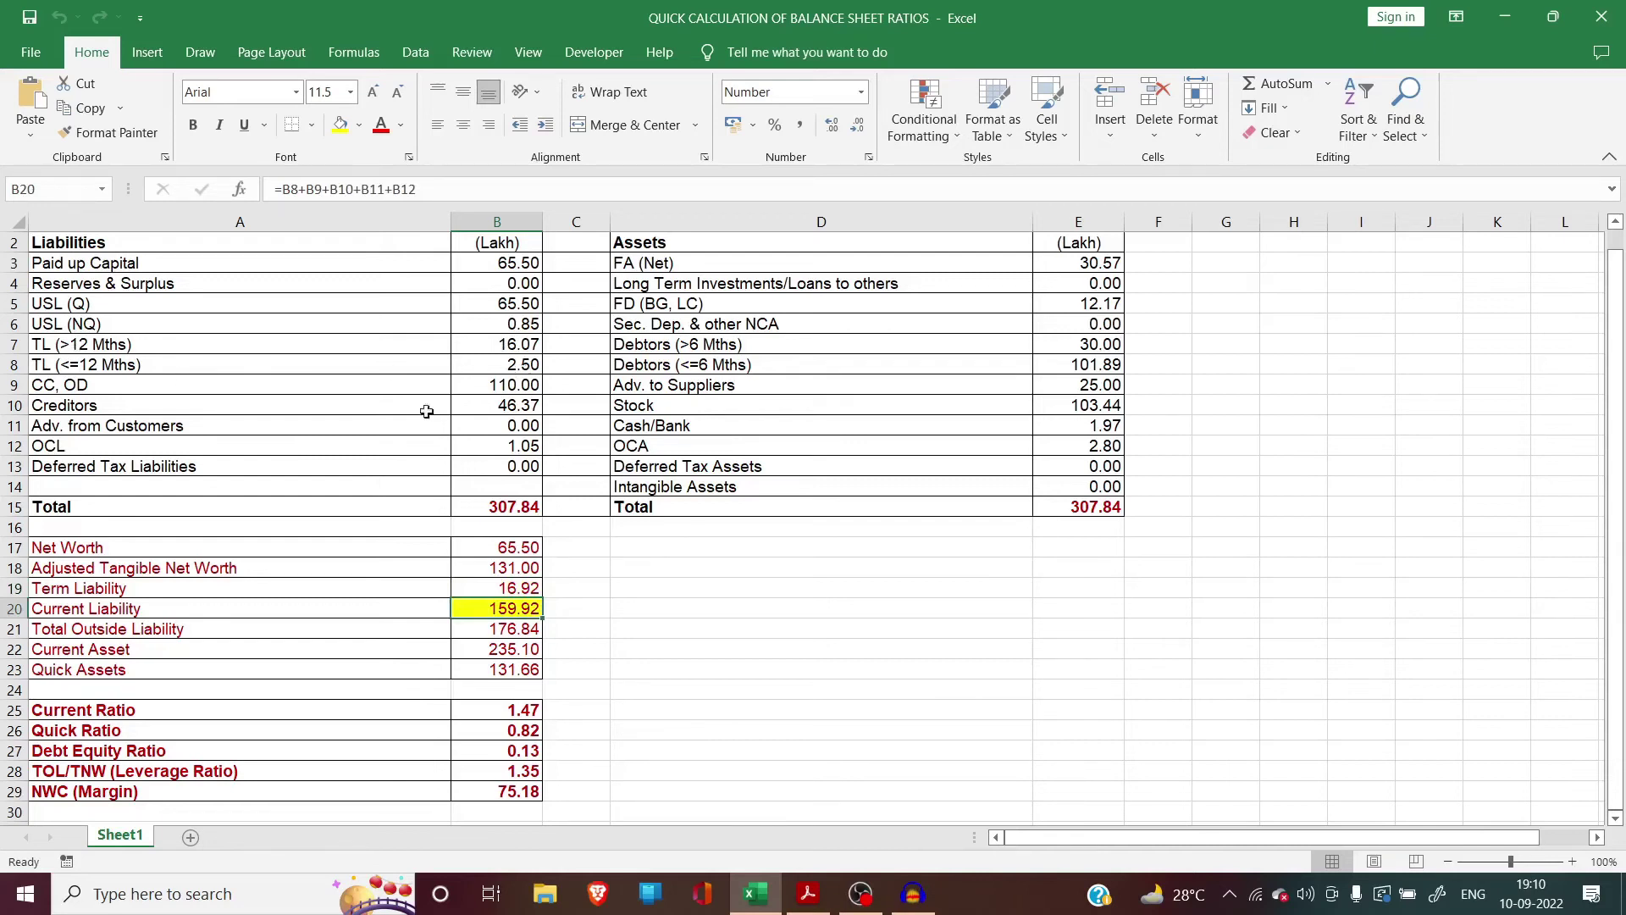
left_click(472, 363)
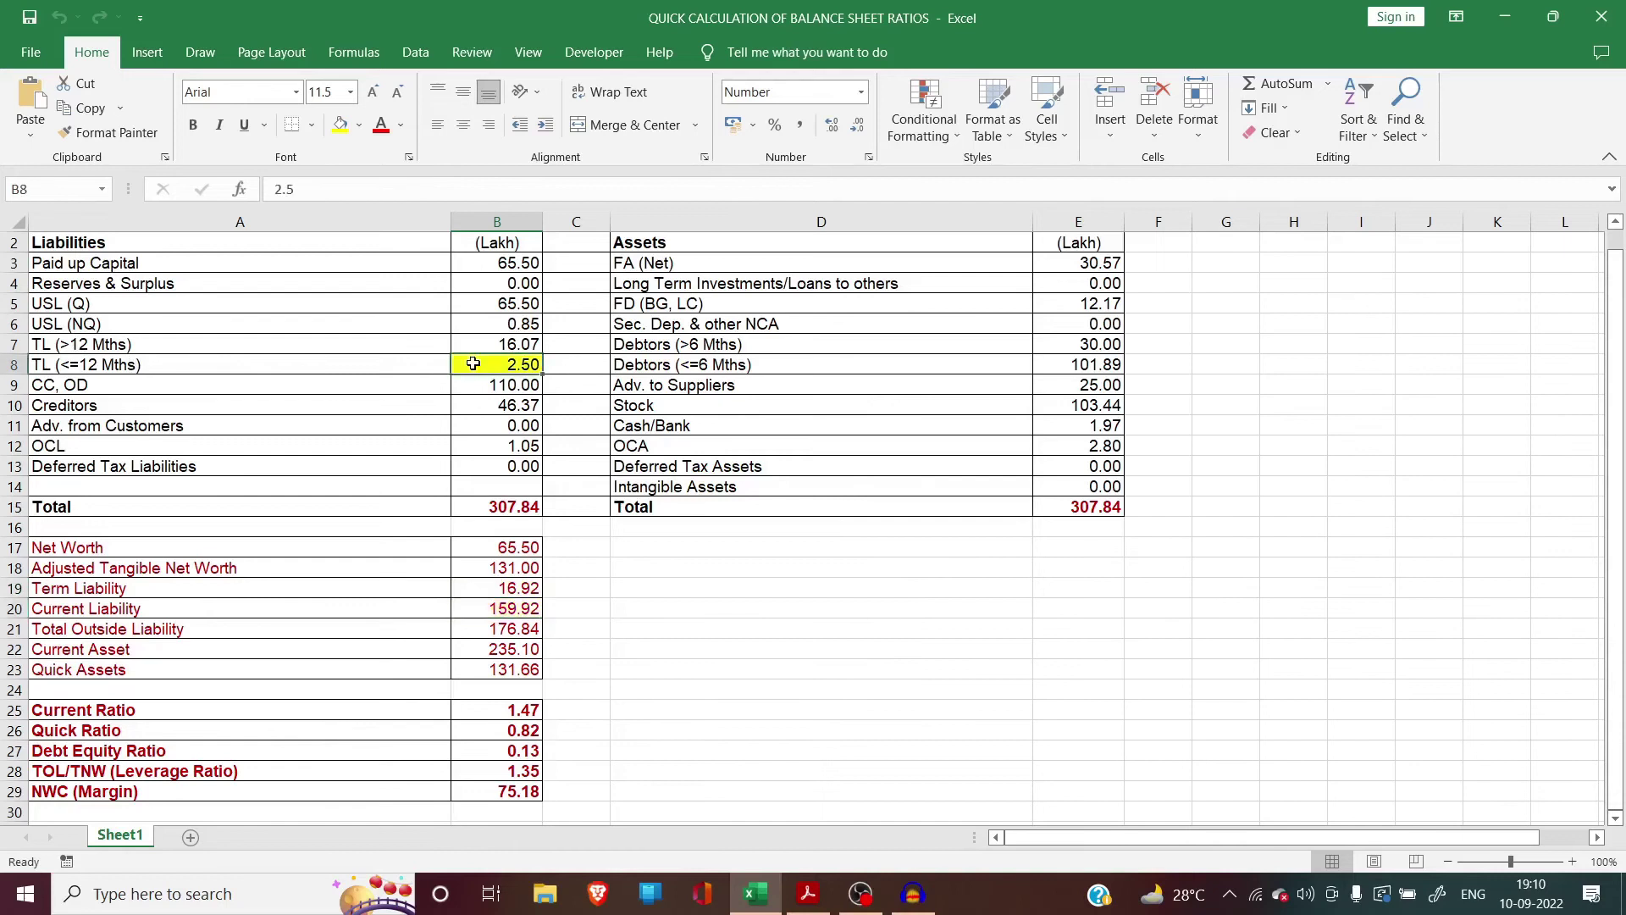
key("Down")
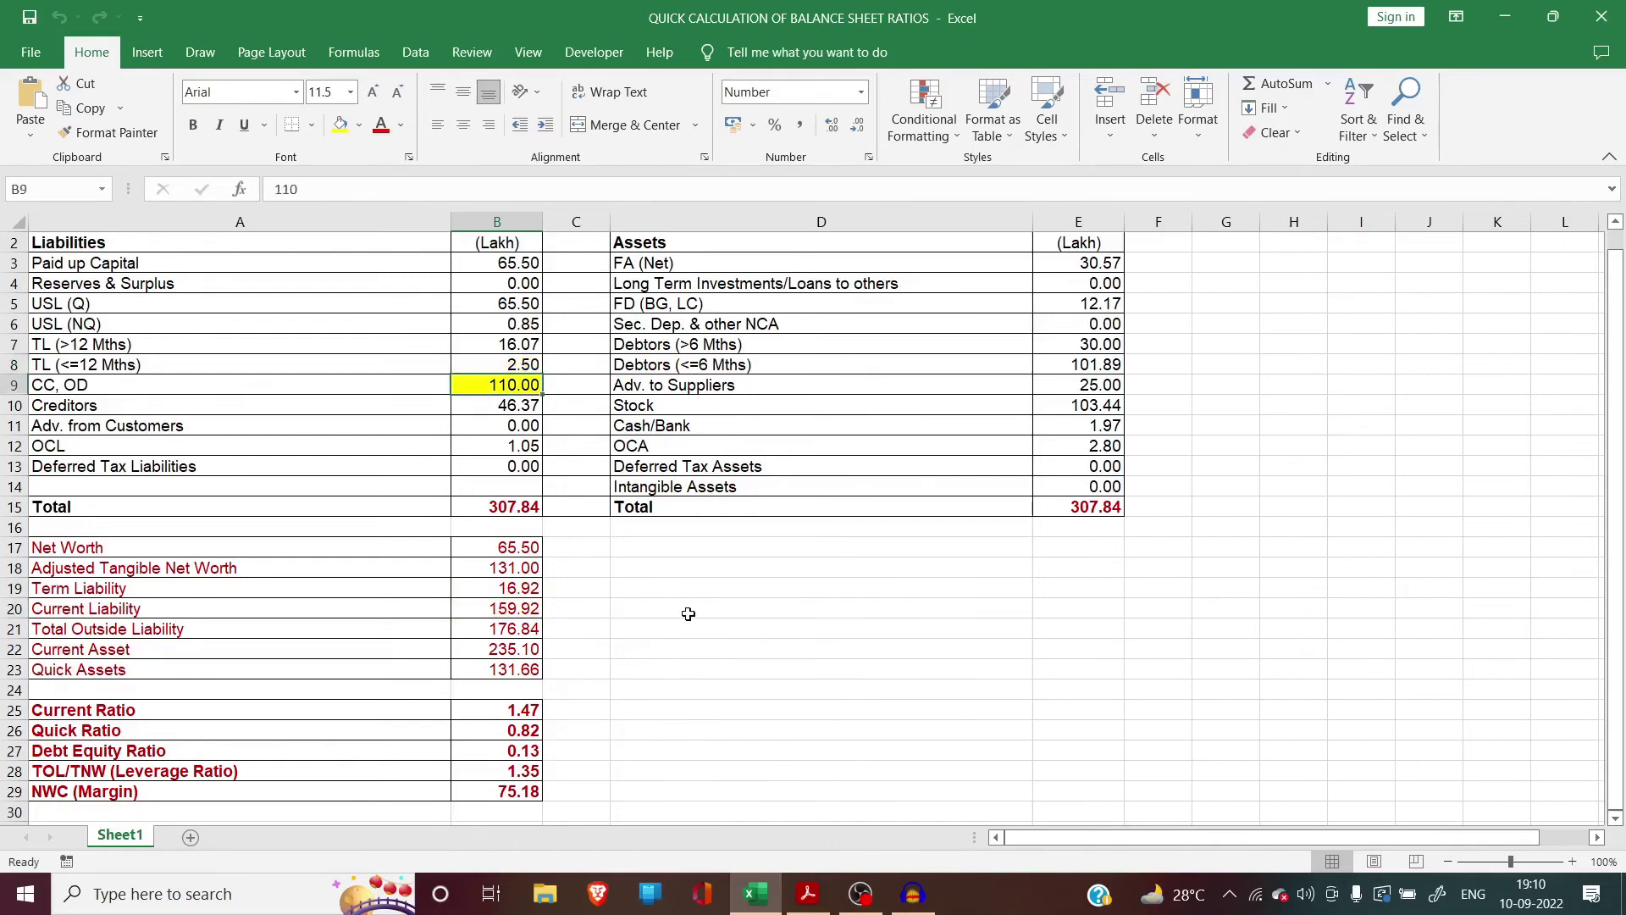
key("Down")
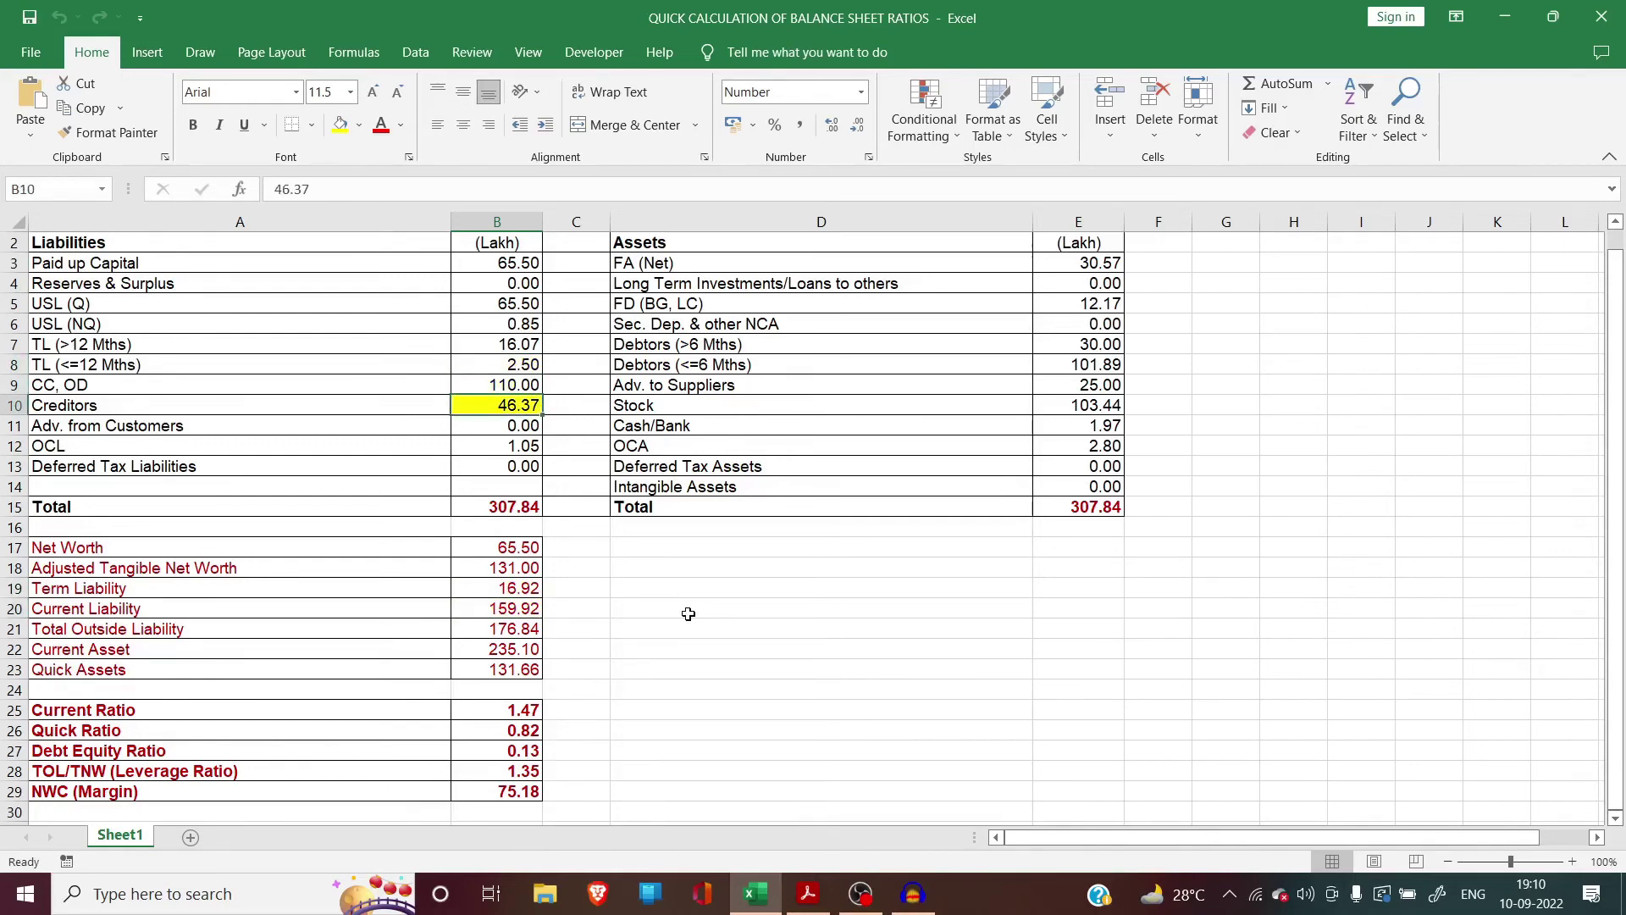
key("Down")
key("Down")
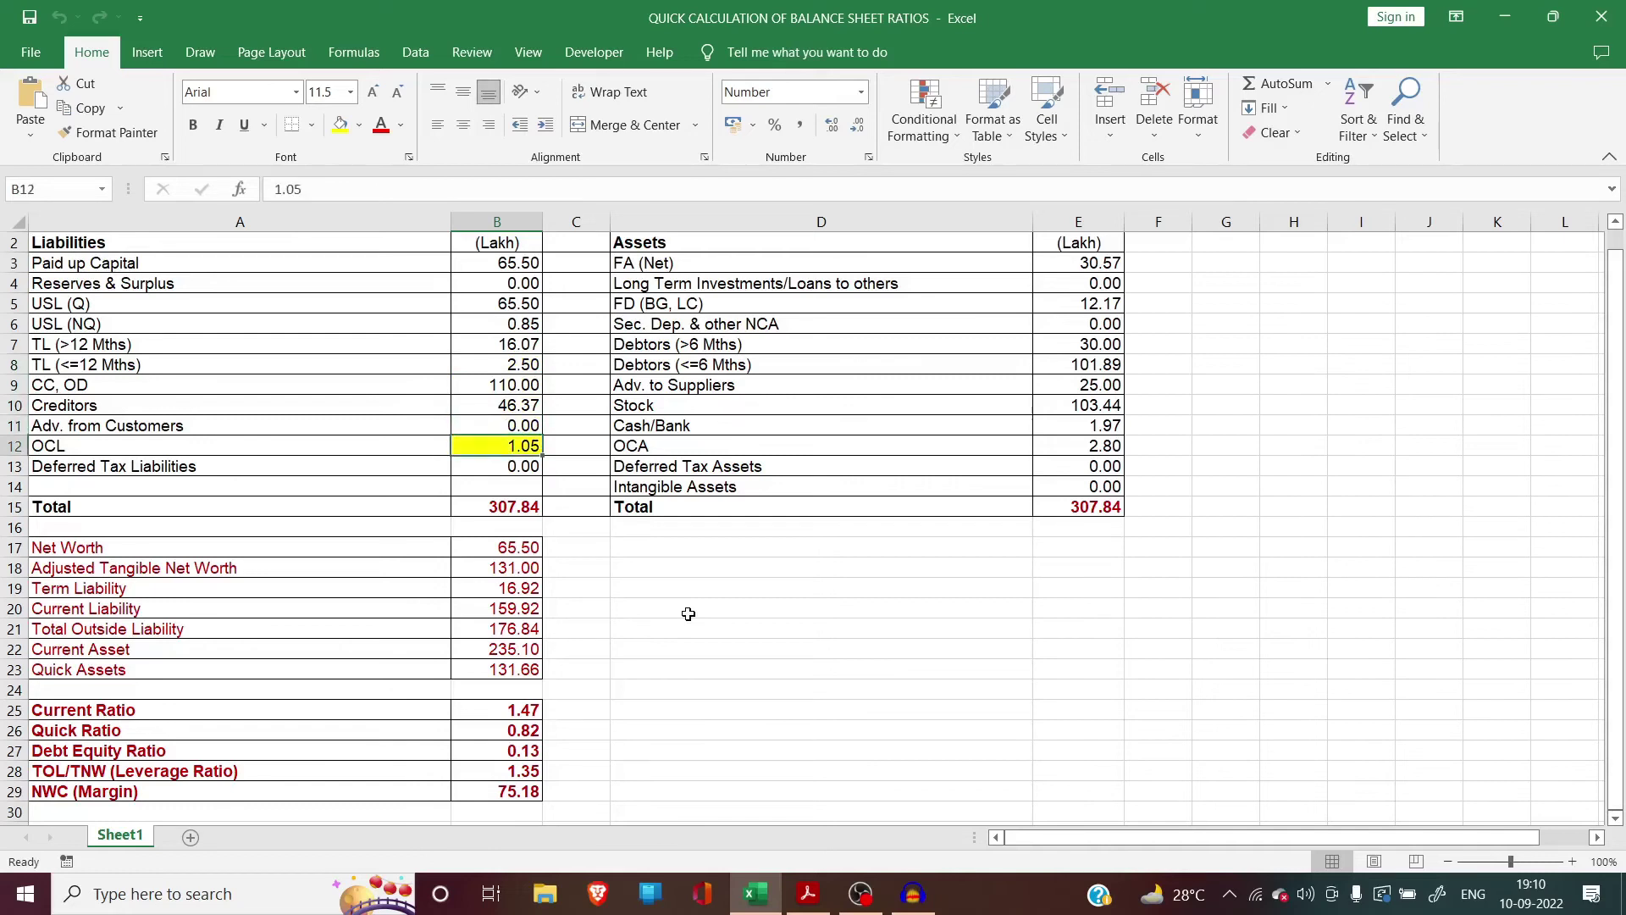
key("Down")
key("Up")
key("Up")
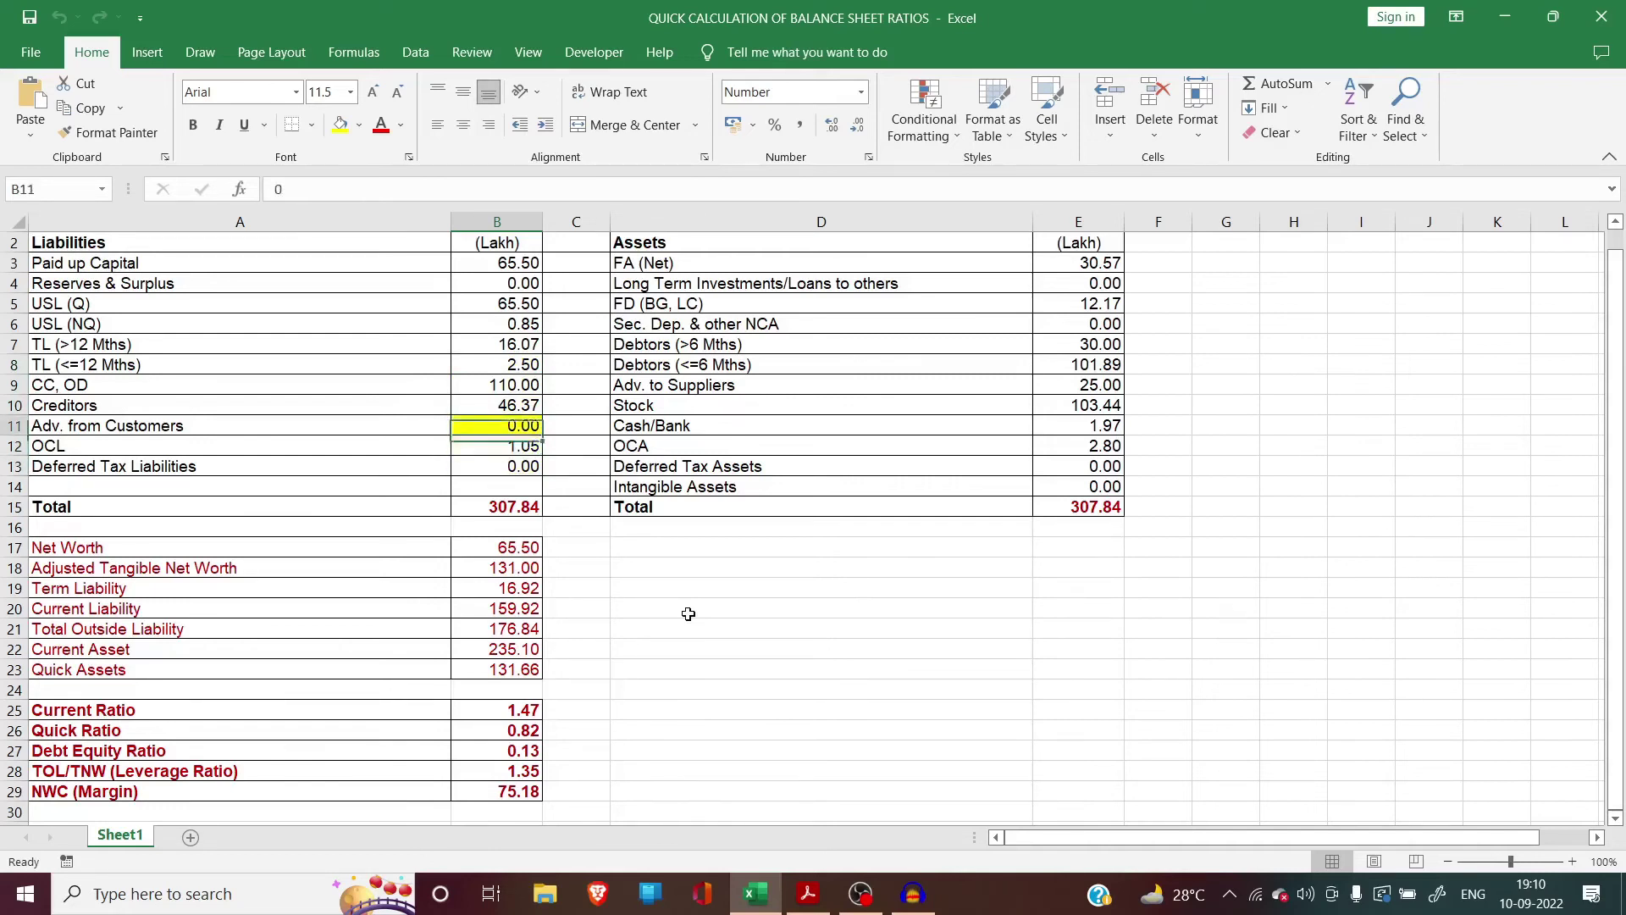
key("Up")
key("Up")
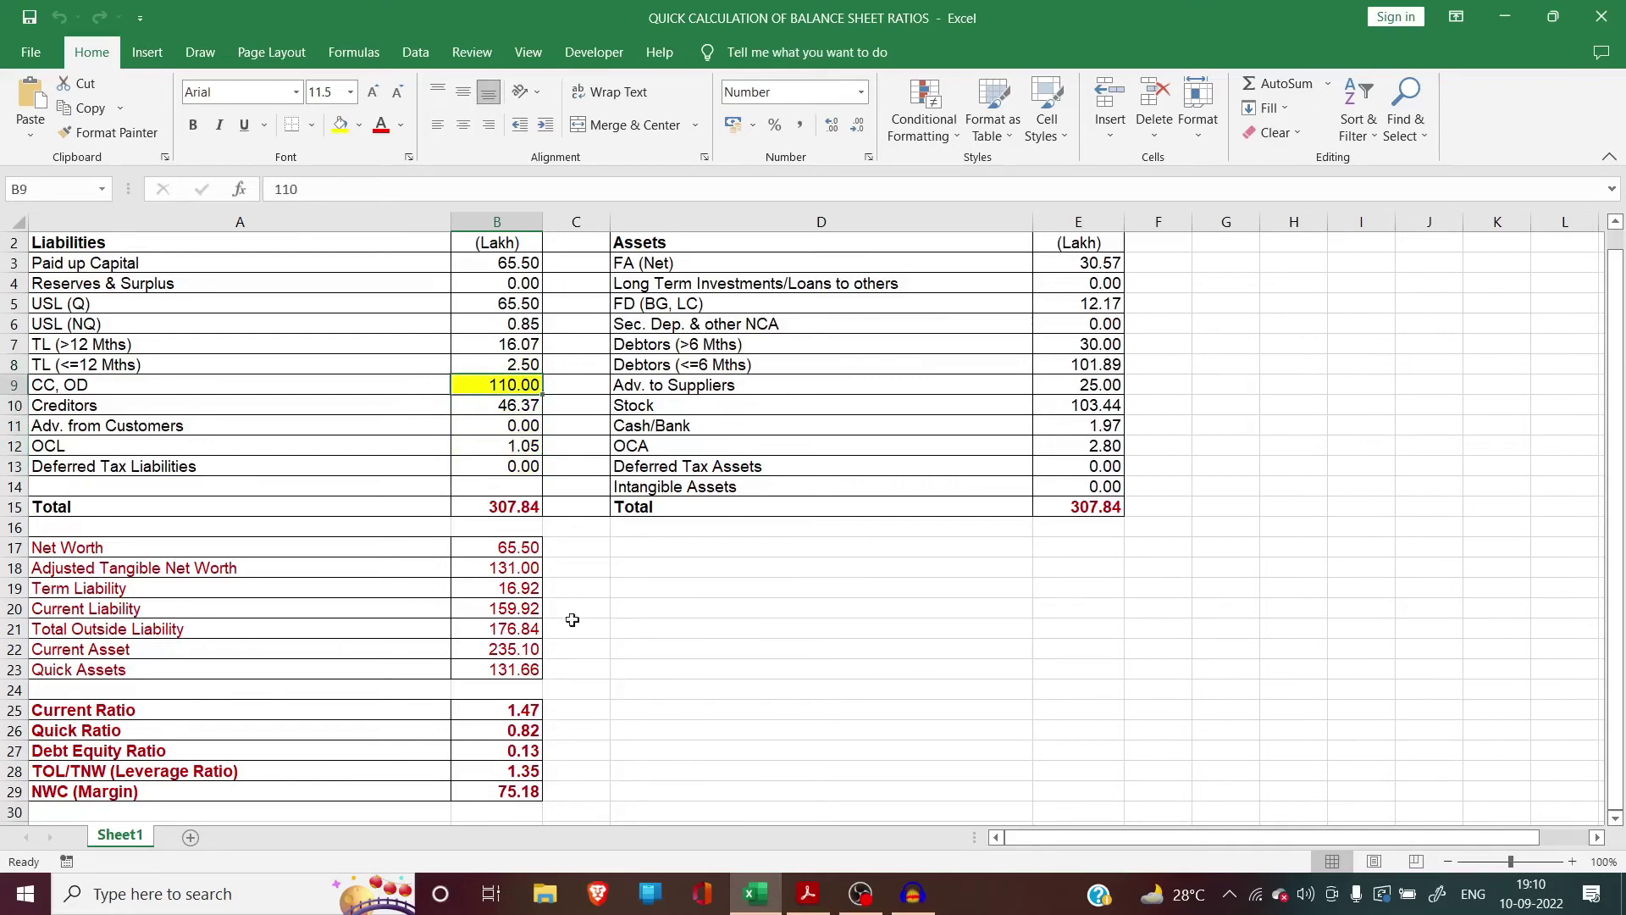
left_click(475, 606)
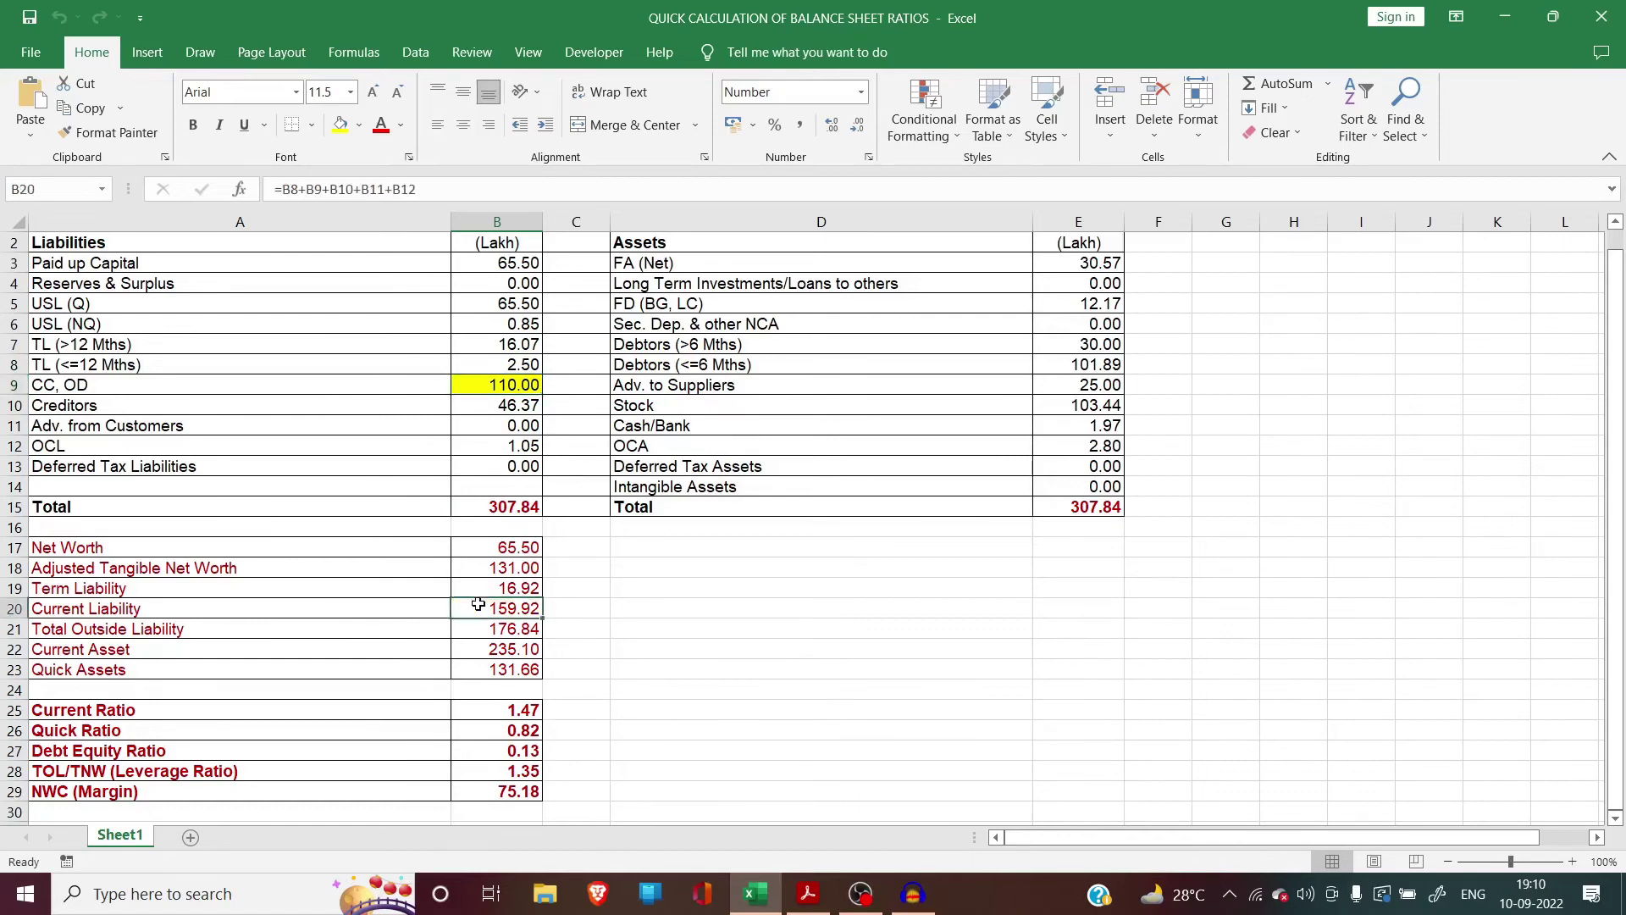
Step: Check the Total Outside Liability formula against the Term Liability and Current Liability figures it adds
left_click(265, 631)
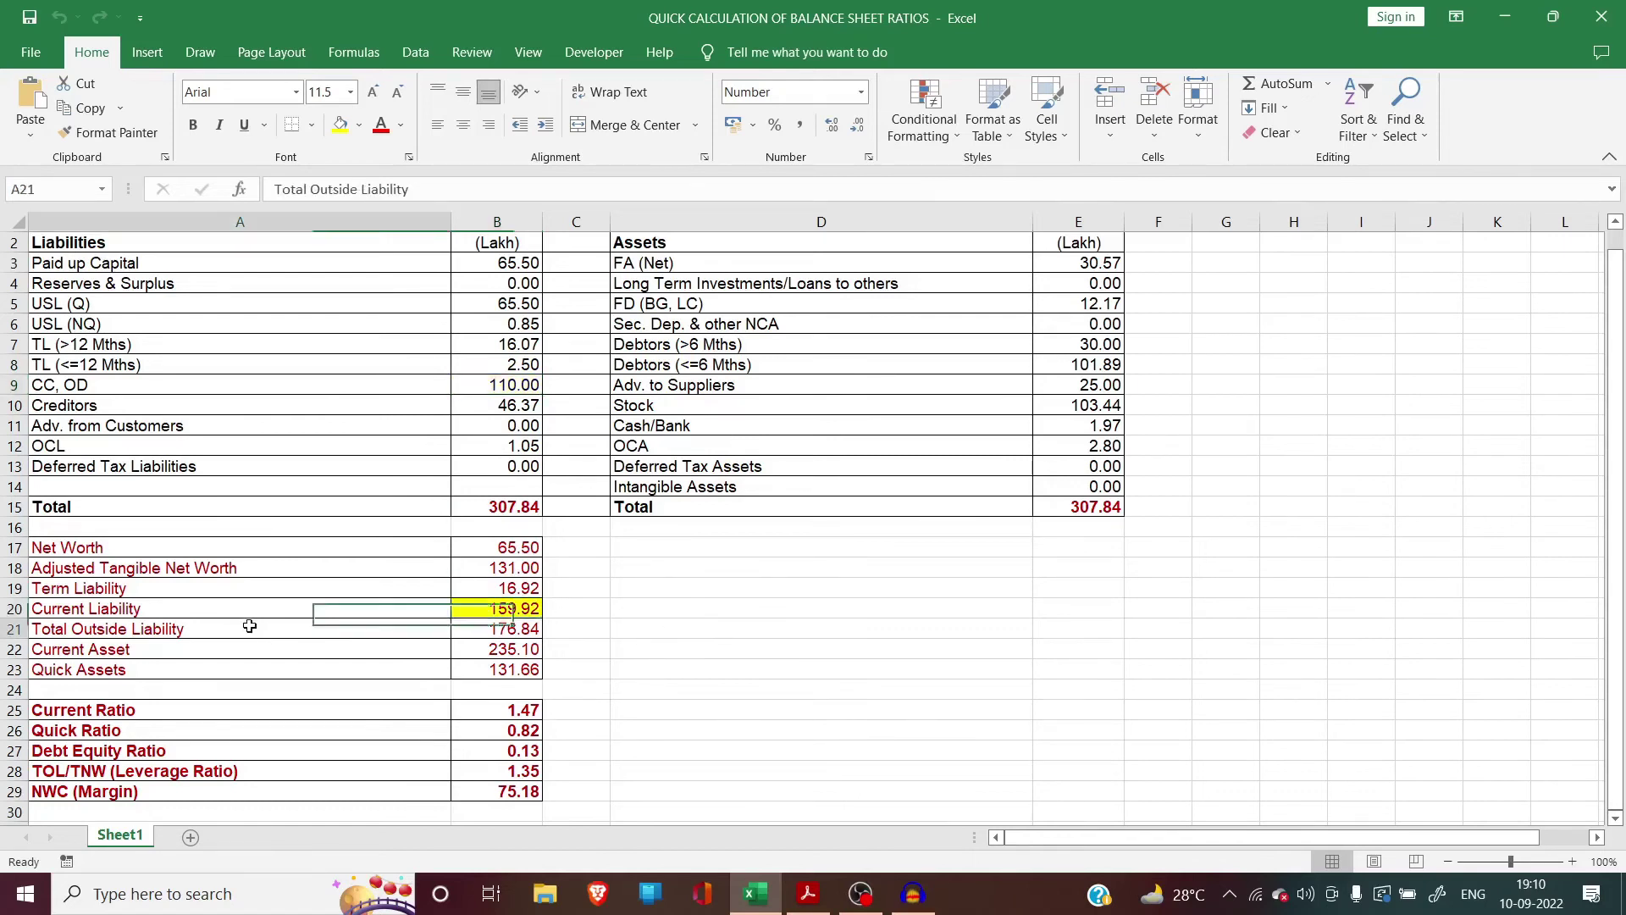
left_click(483, 630)
left_click(486, 586)
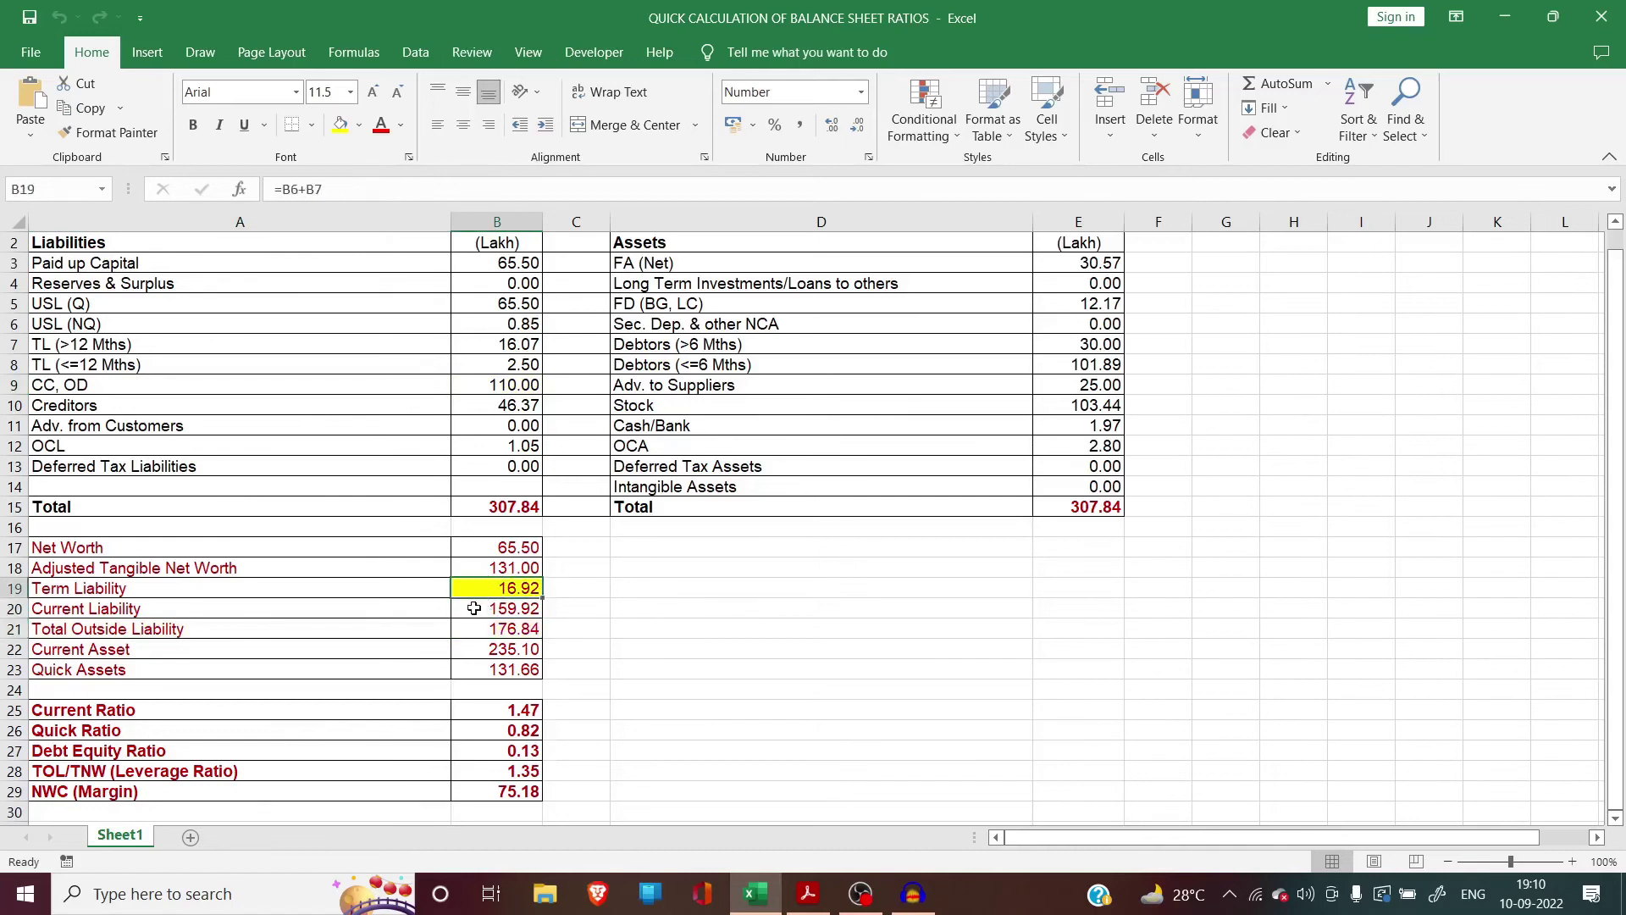
left_click(473, 607)
left_click(471, 631)
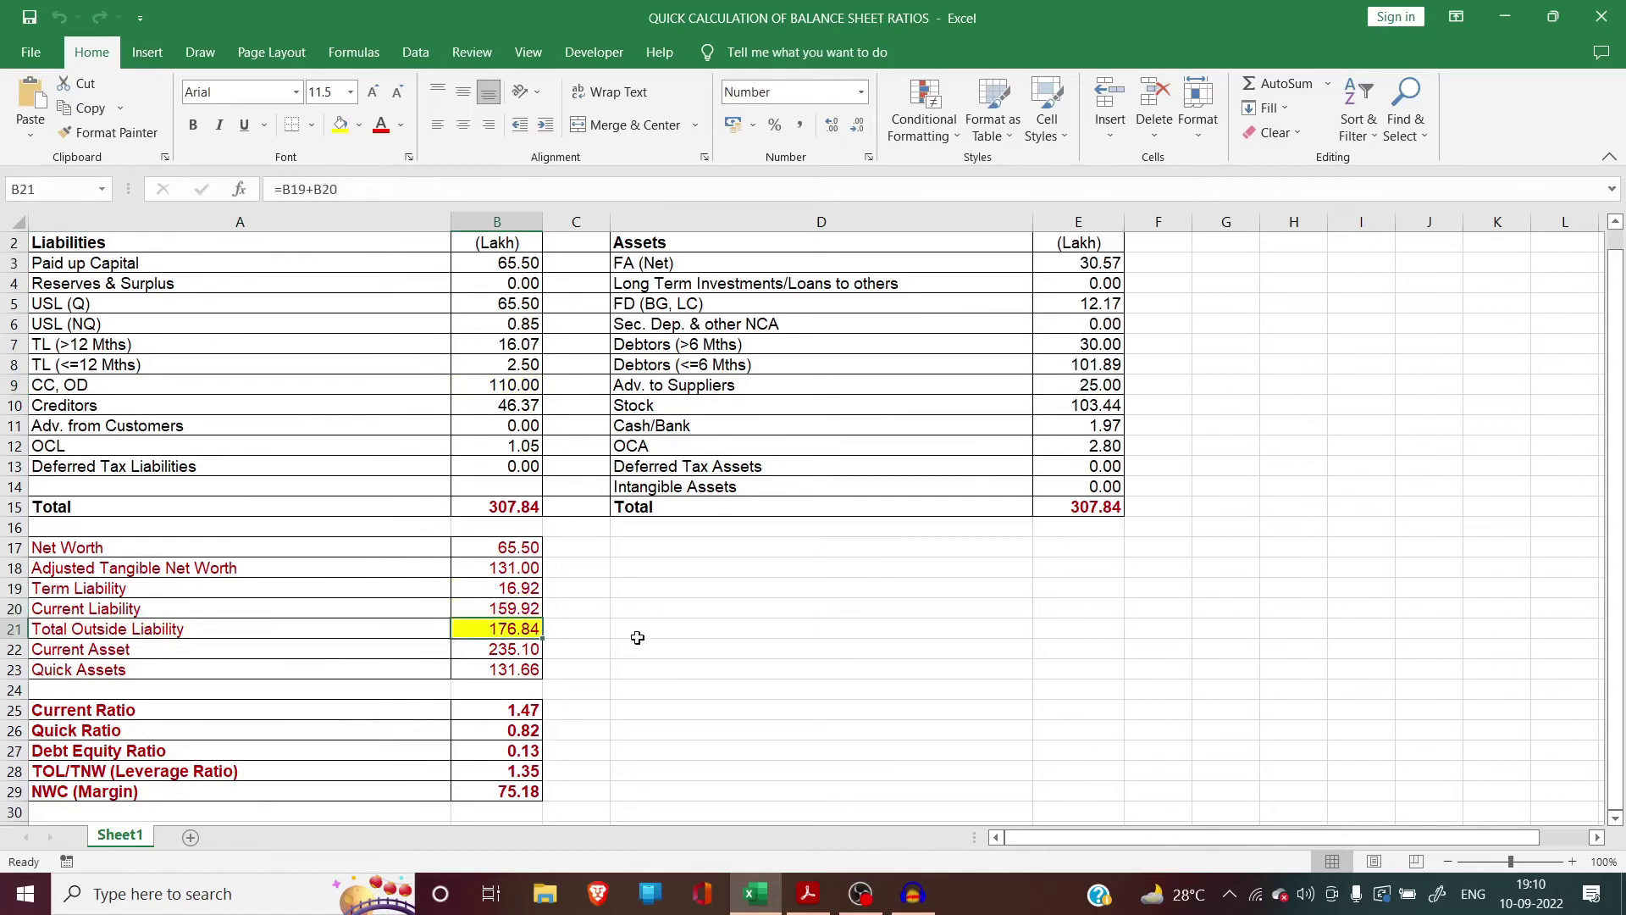
Step: Check the Current Asset formula against its components, from Debtors (<=6 Mths) through Adv. to Suppliers, Stock and Cash/Bank to OCA
left_click(455, 649)
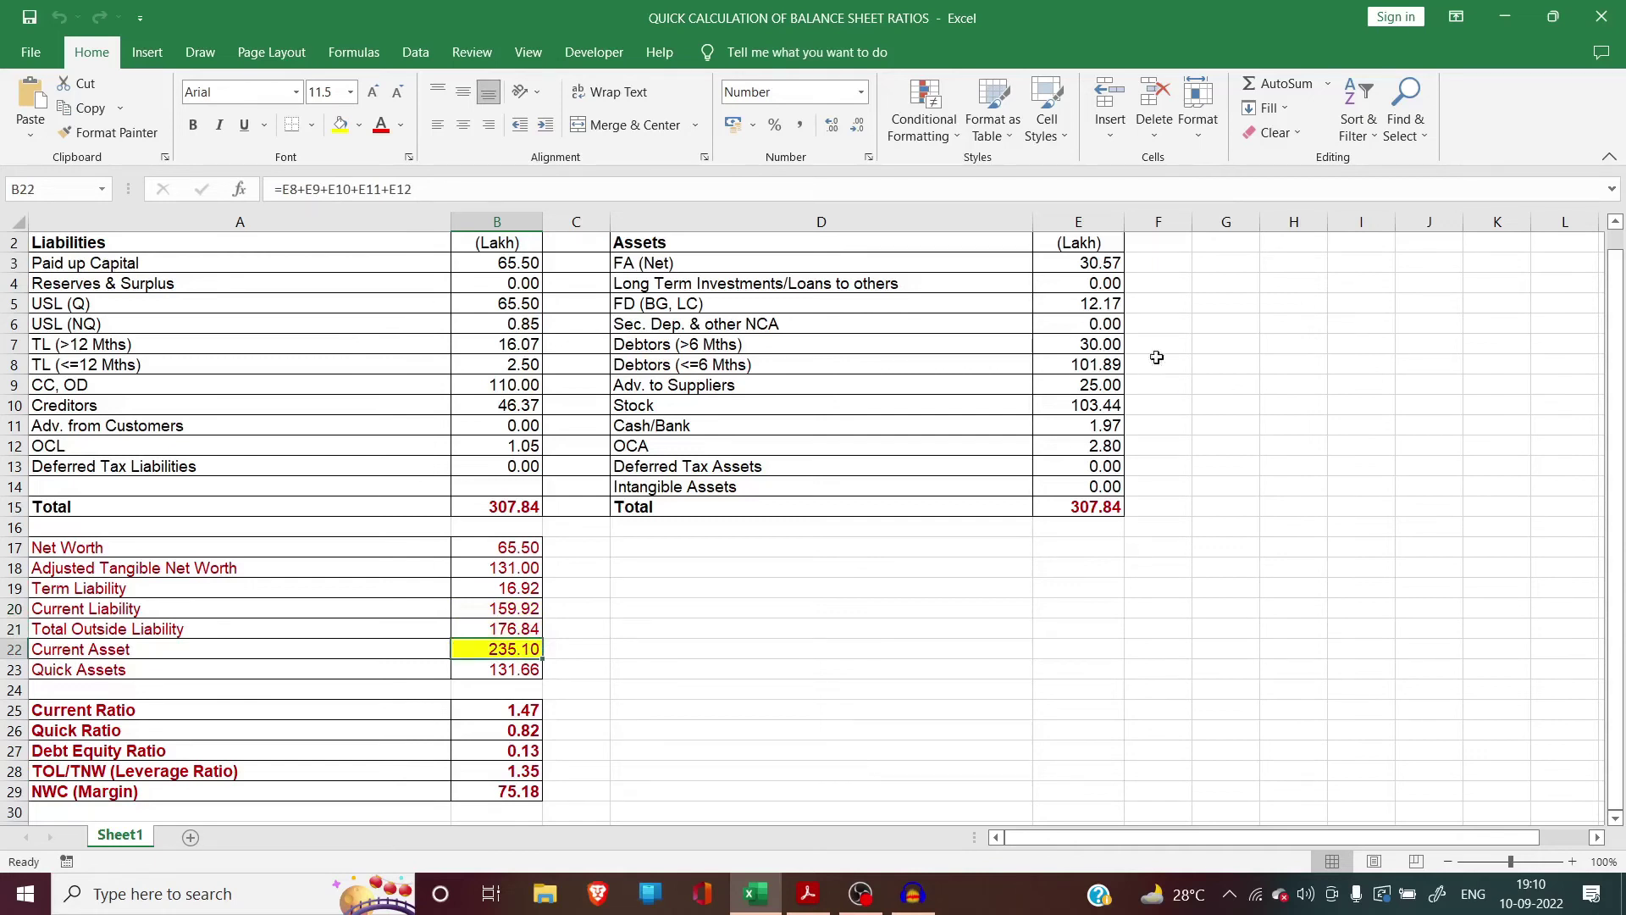
left_click(1085, 367)
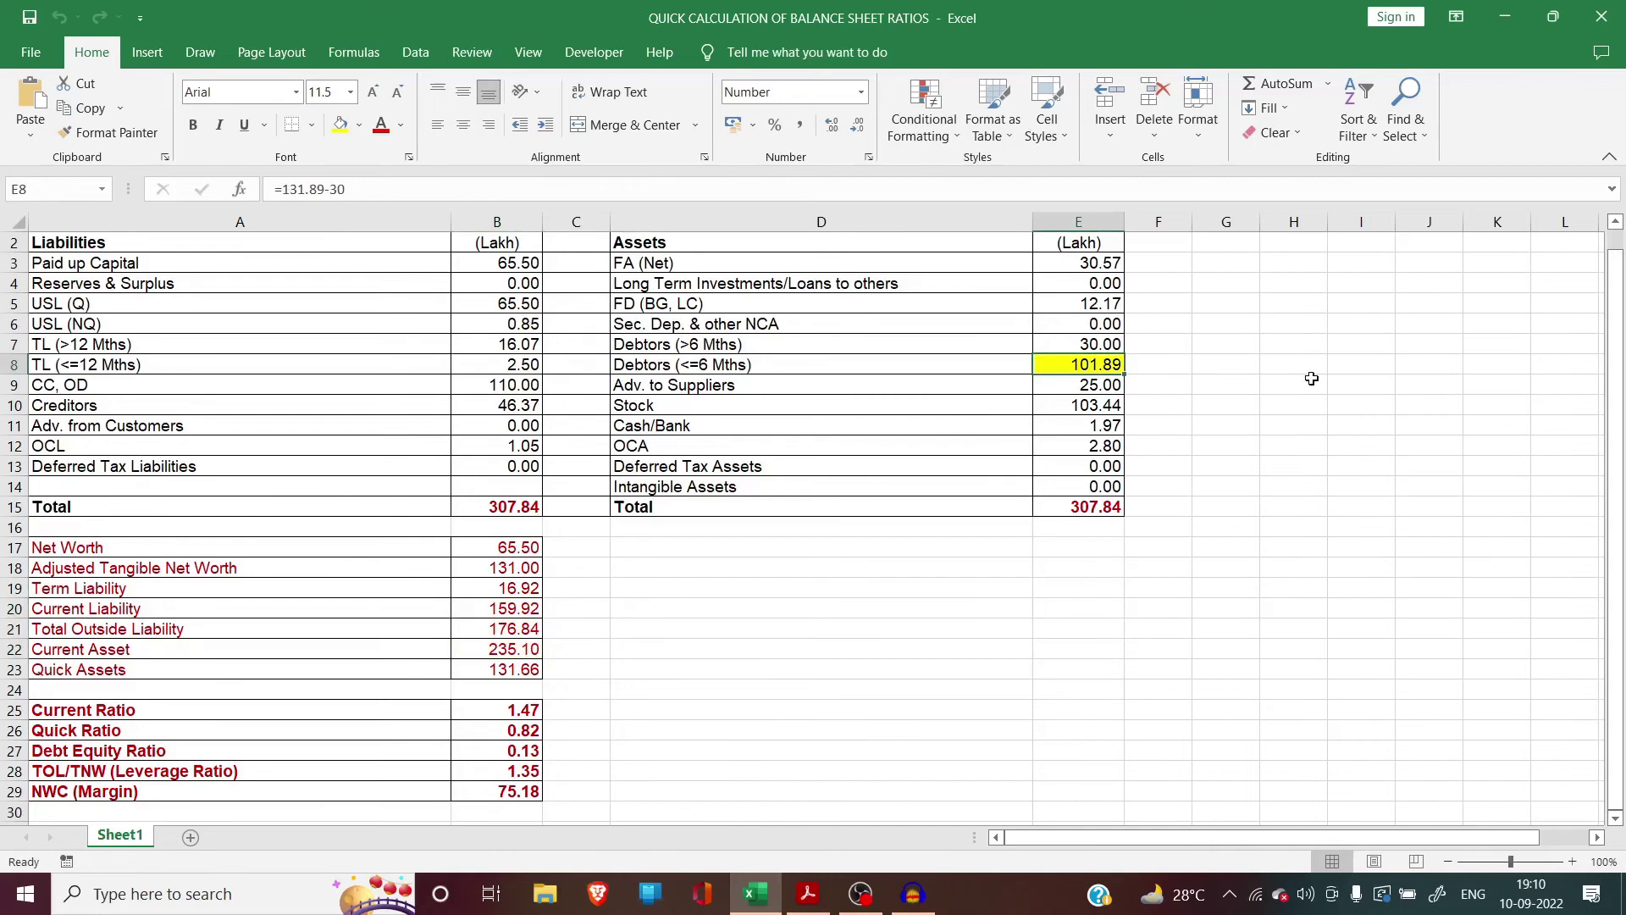
key("Down")
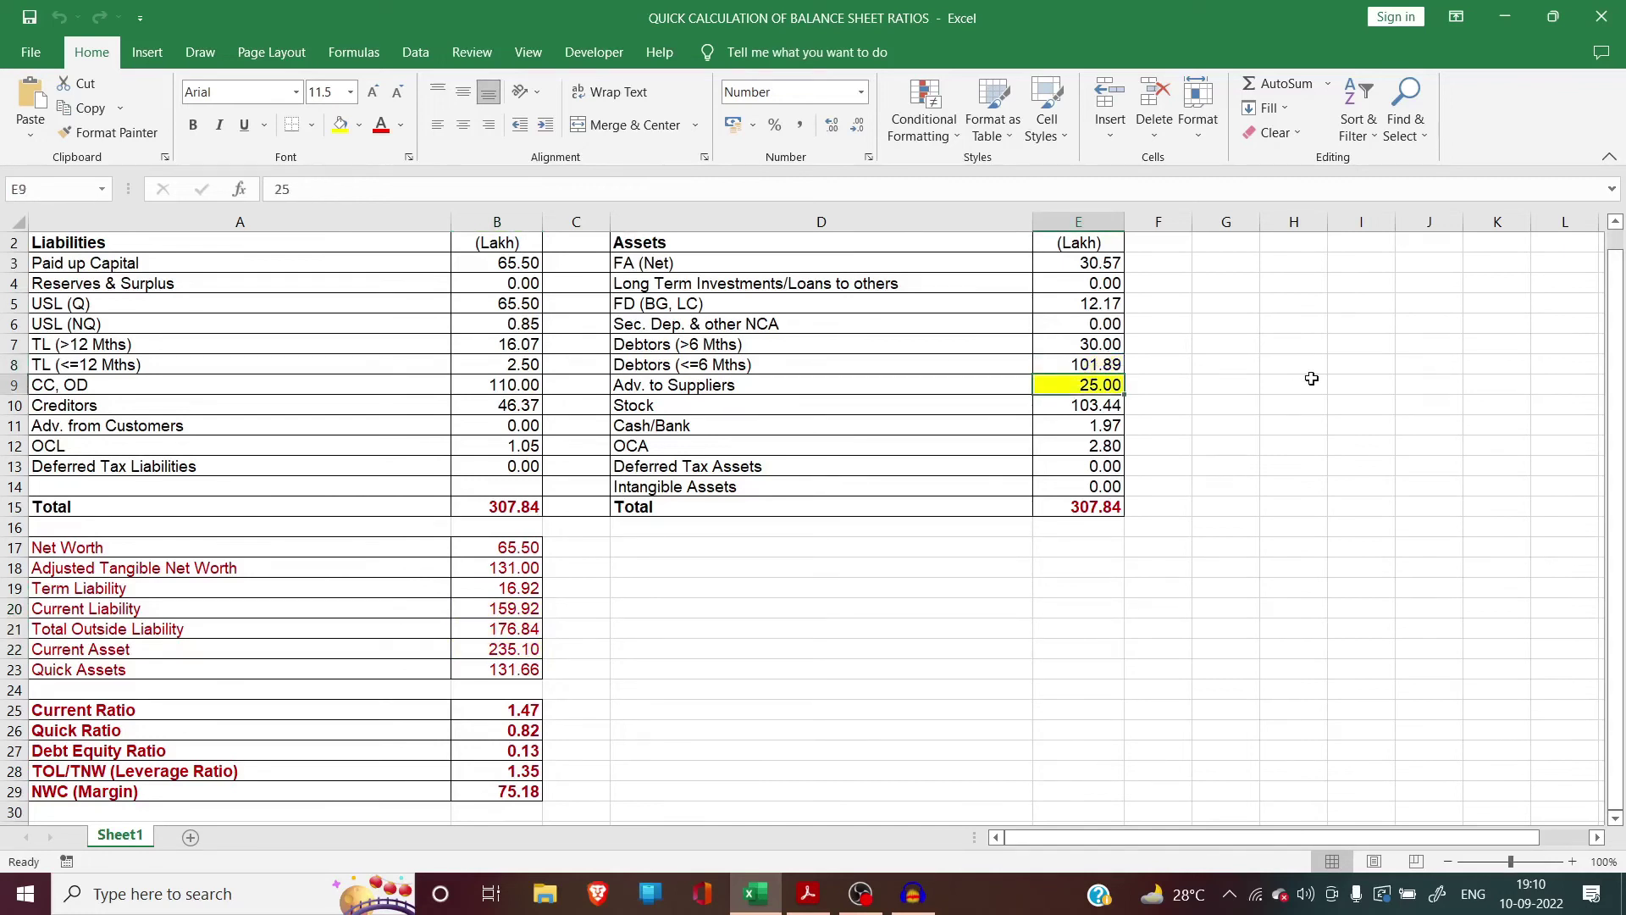
key("Down")
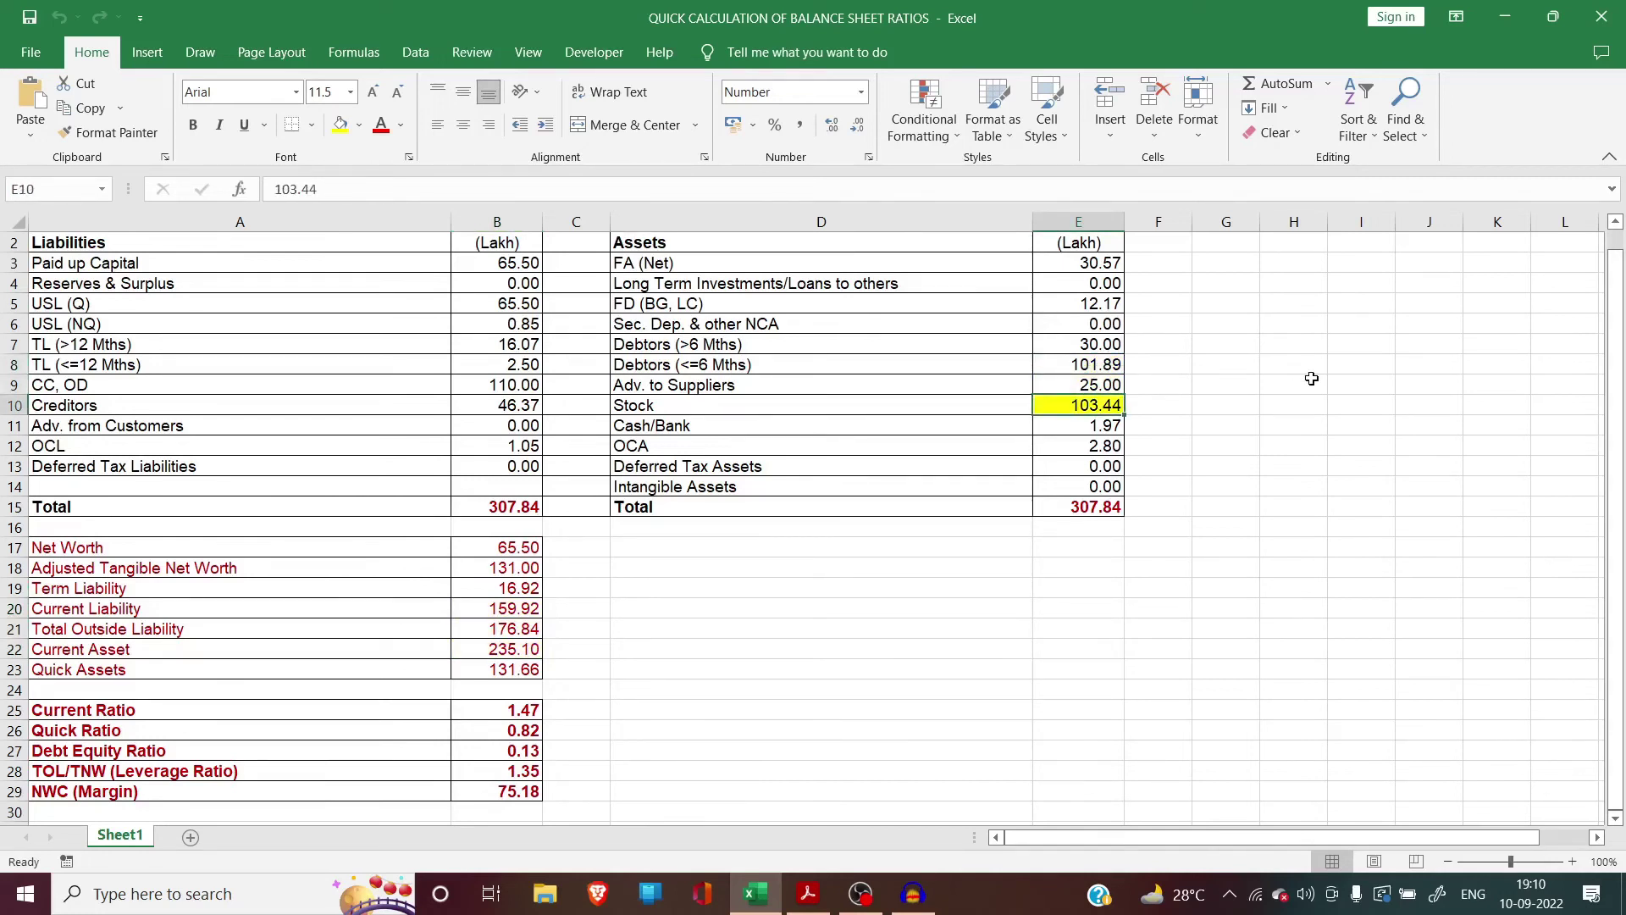
key("Down")
key("Down")
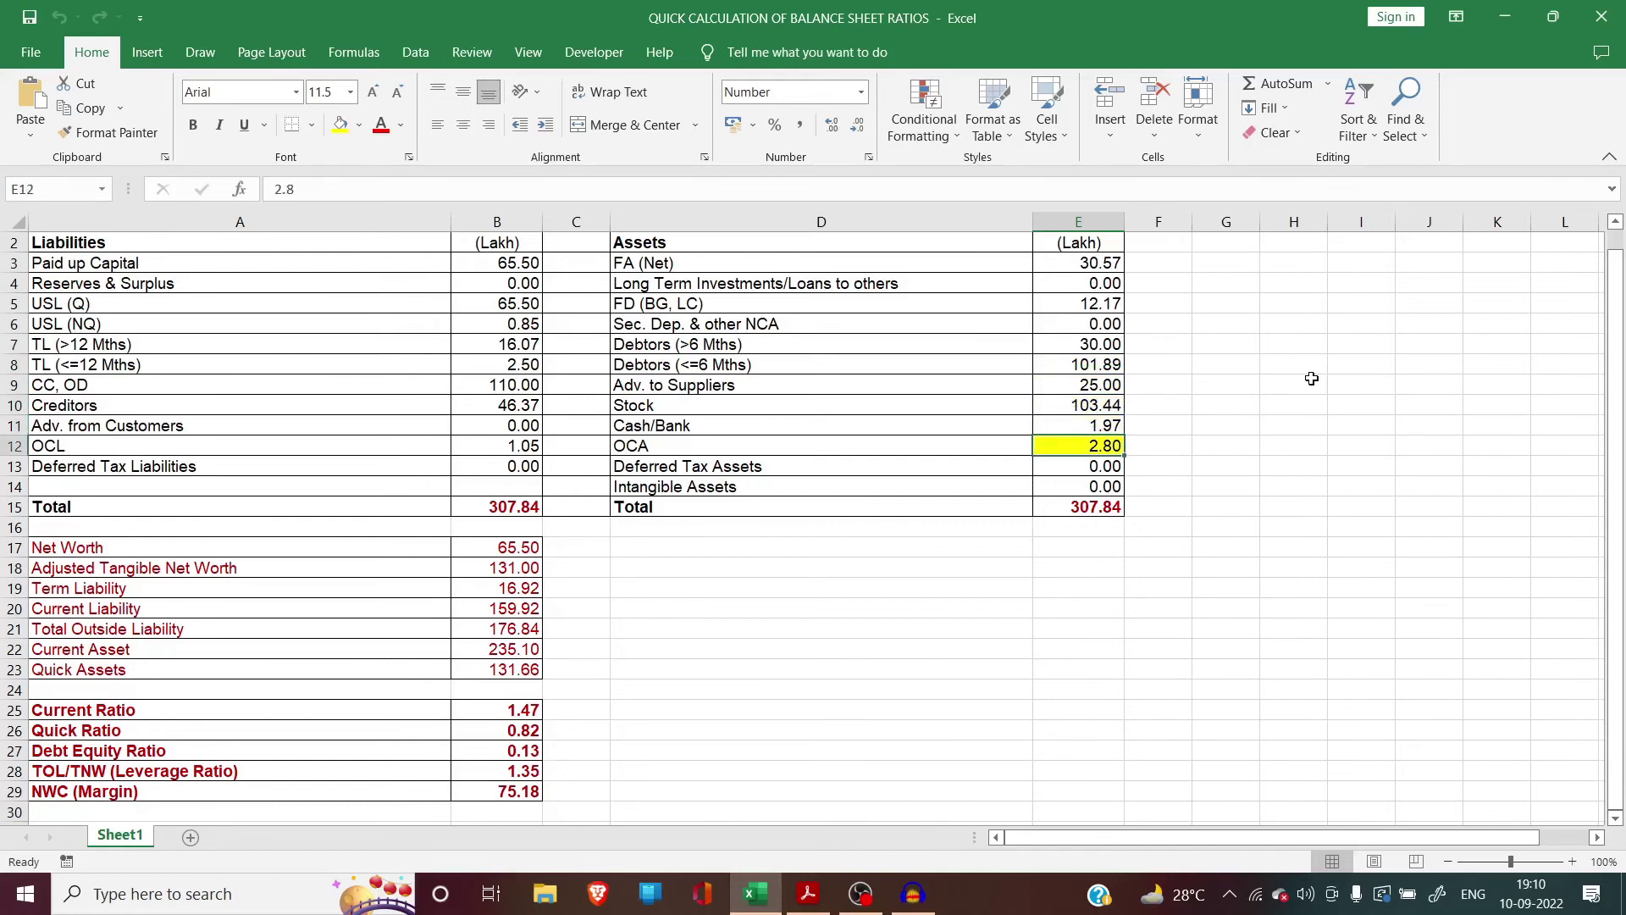
key("Up")
key("Up")
key("Up")
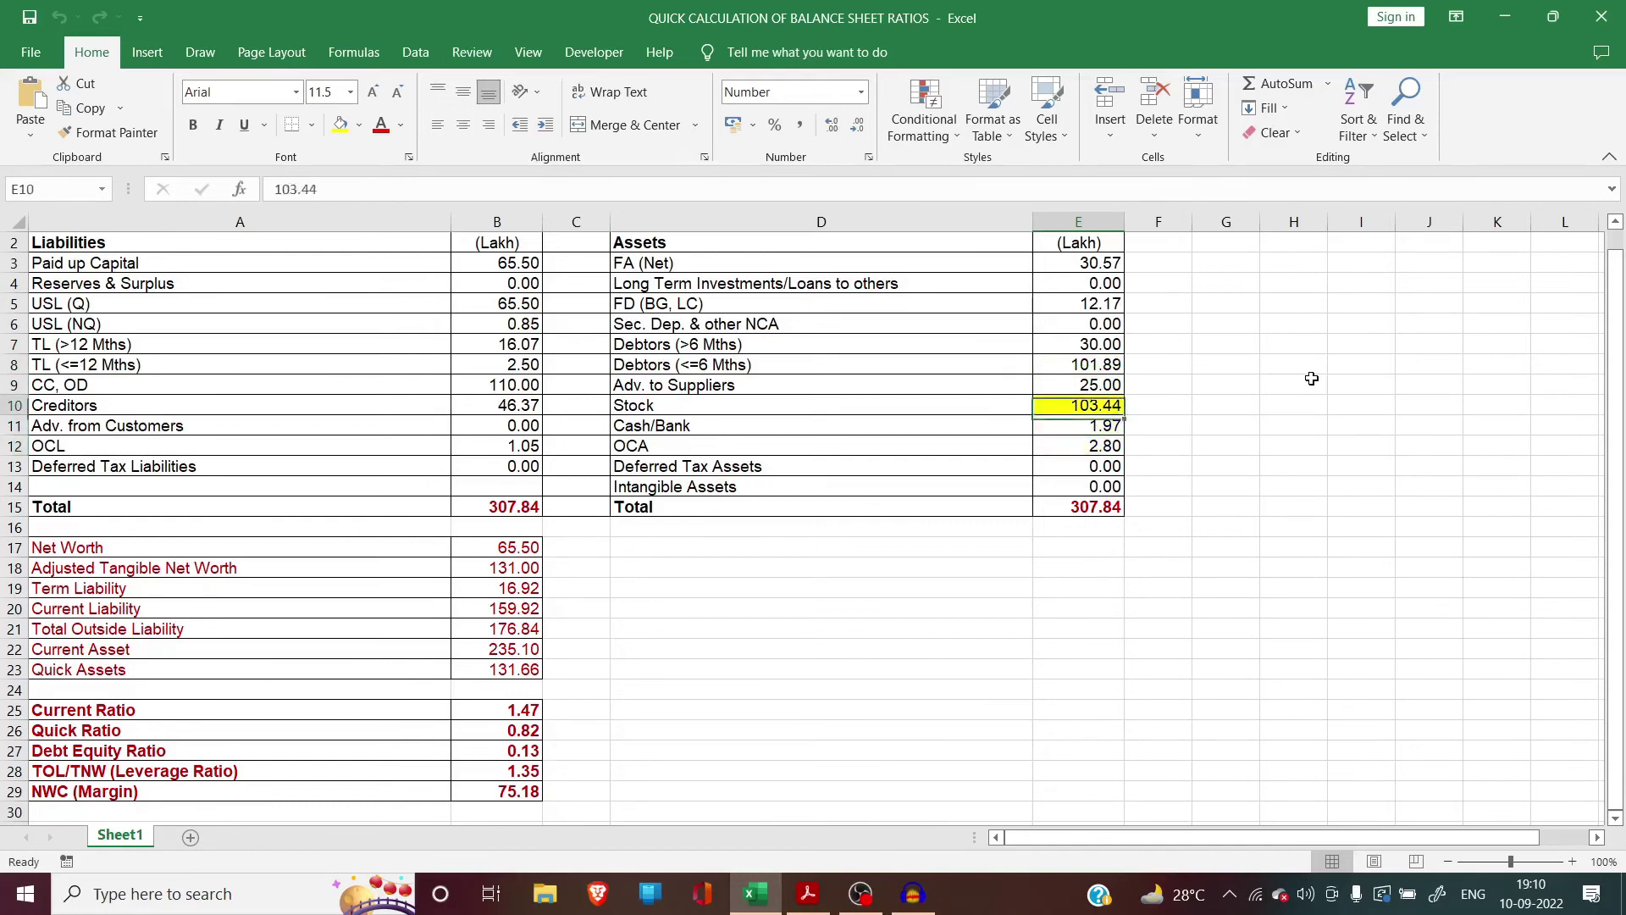
left_click(477, 648)
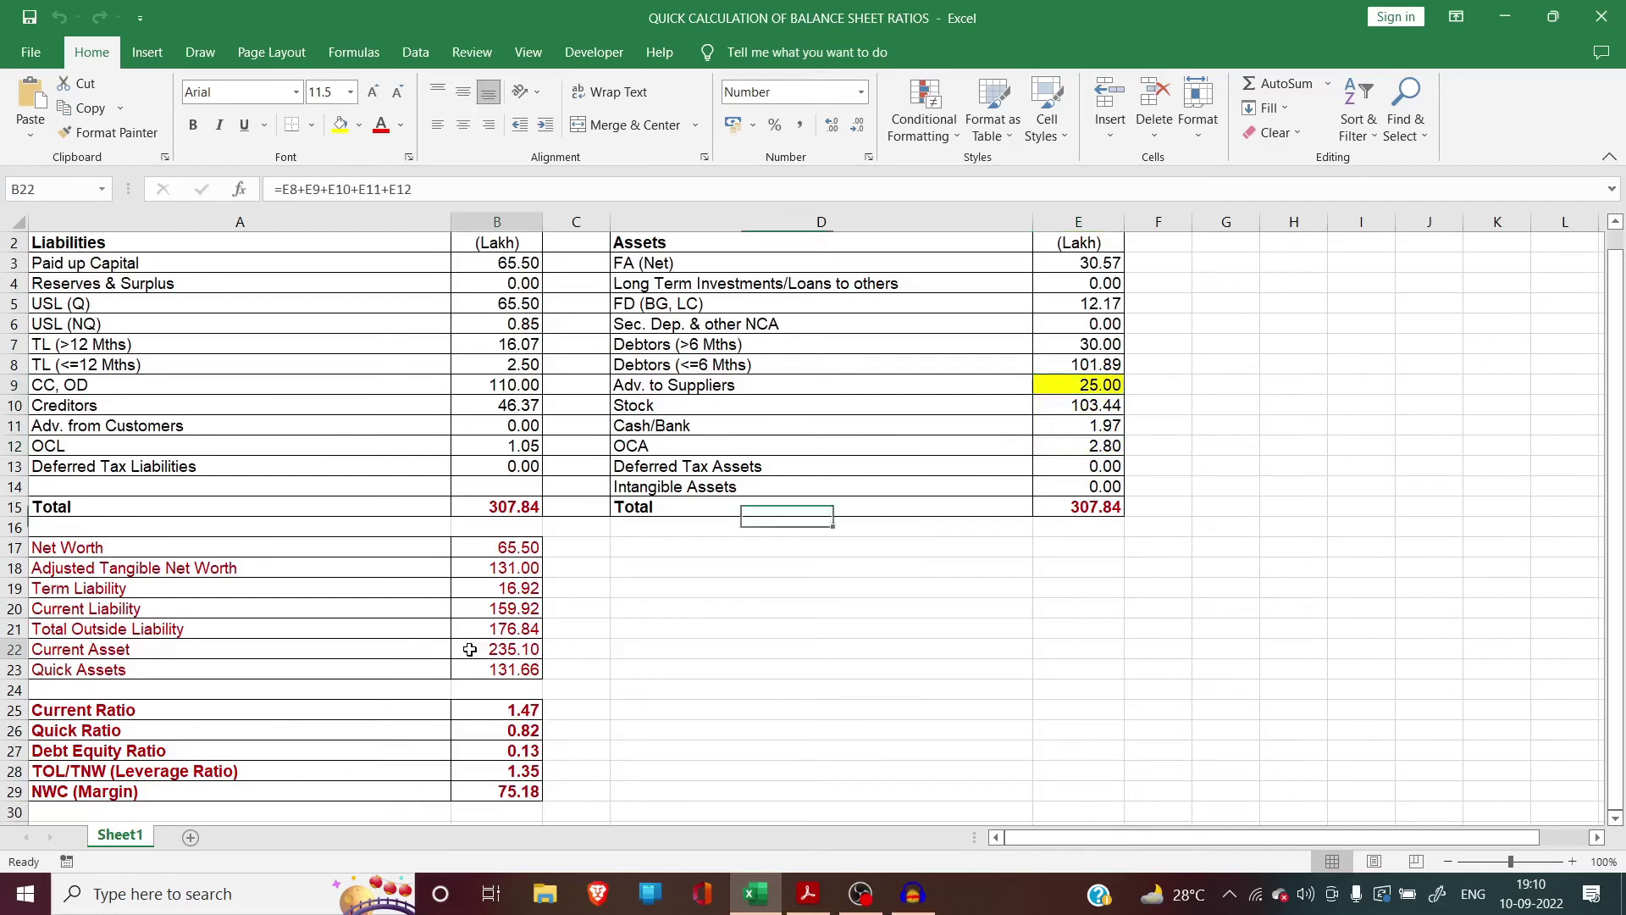
Step: Compare the Quick Assets formula with the Current Asset formula to see how Stock is treated
left_click(458, 668)
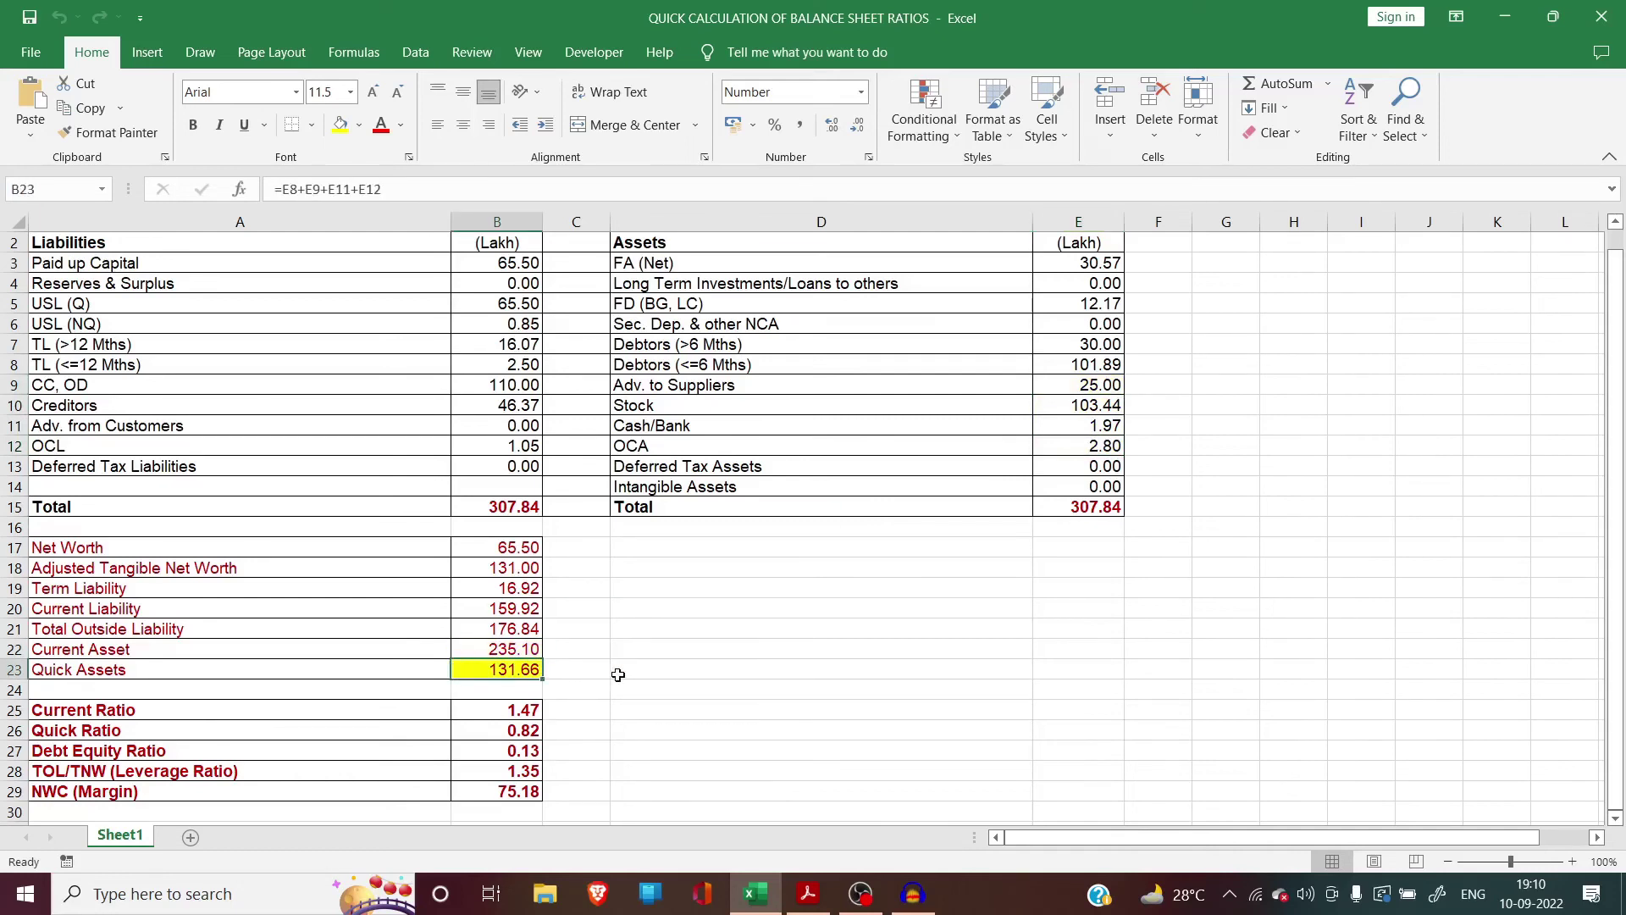
left_click(474, 645)
left_click(474, 673)
Step: Review the formulas for Current Ratio, Quick Ratio, Debt Equity Ratio, TOL/TNW (Leverage Ratio) and NWC (Margin)
left_click(480, 709)
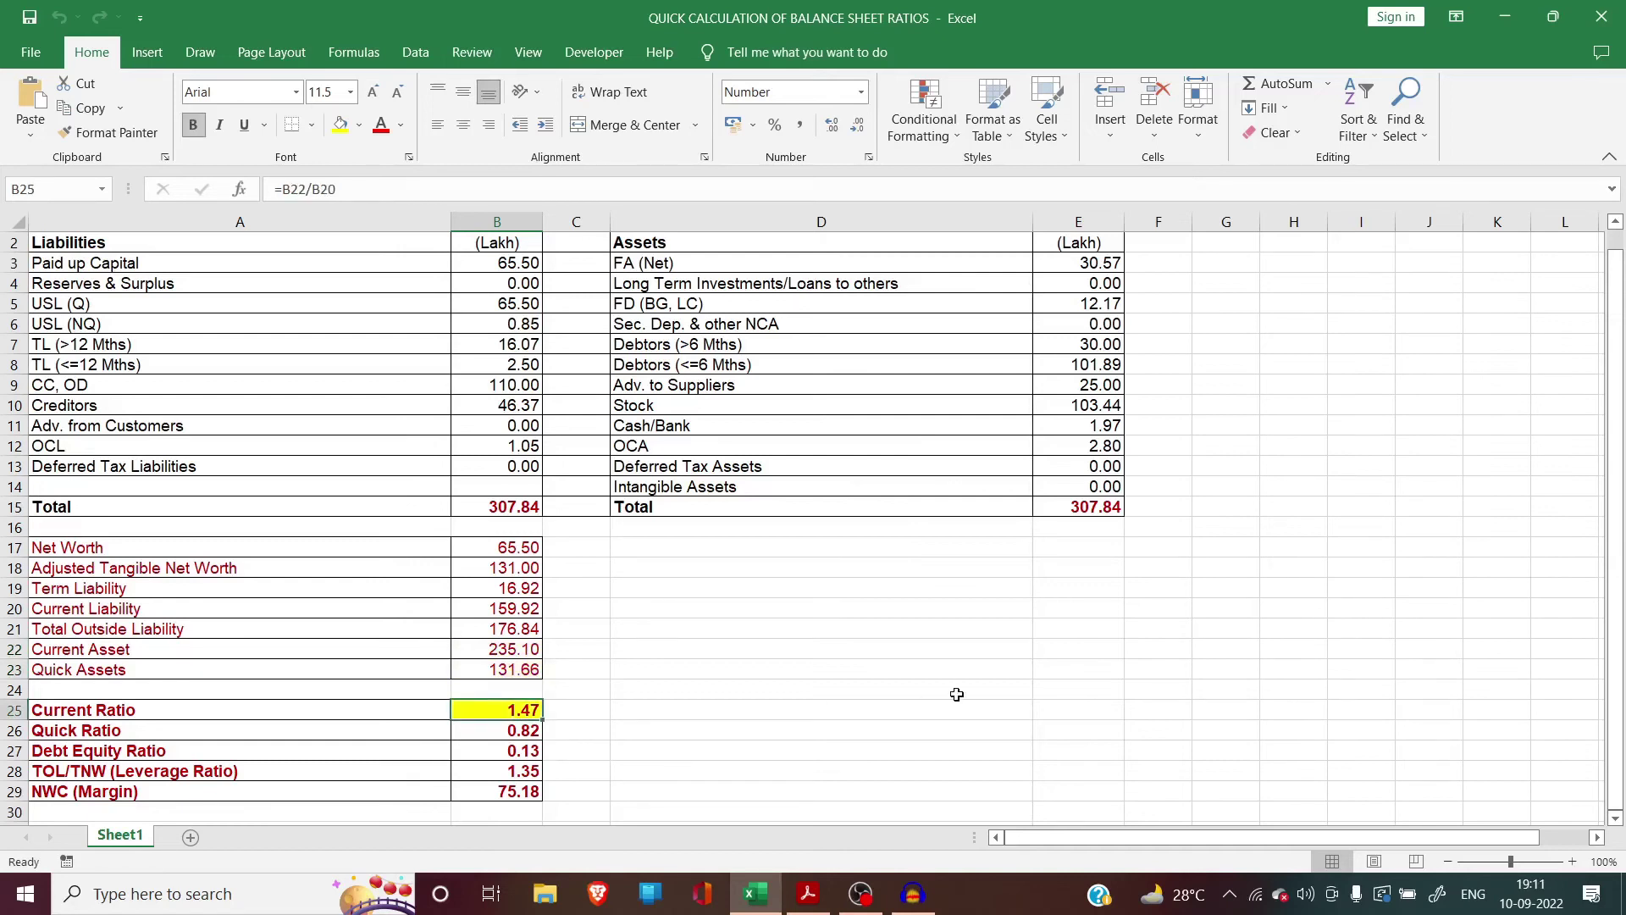
key("Down")
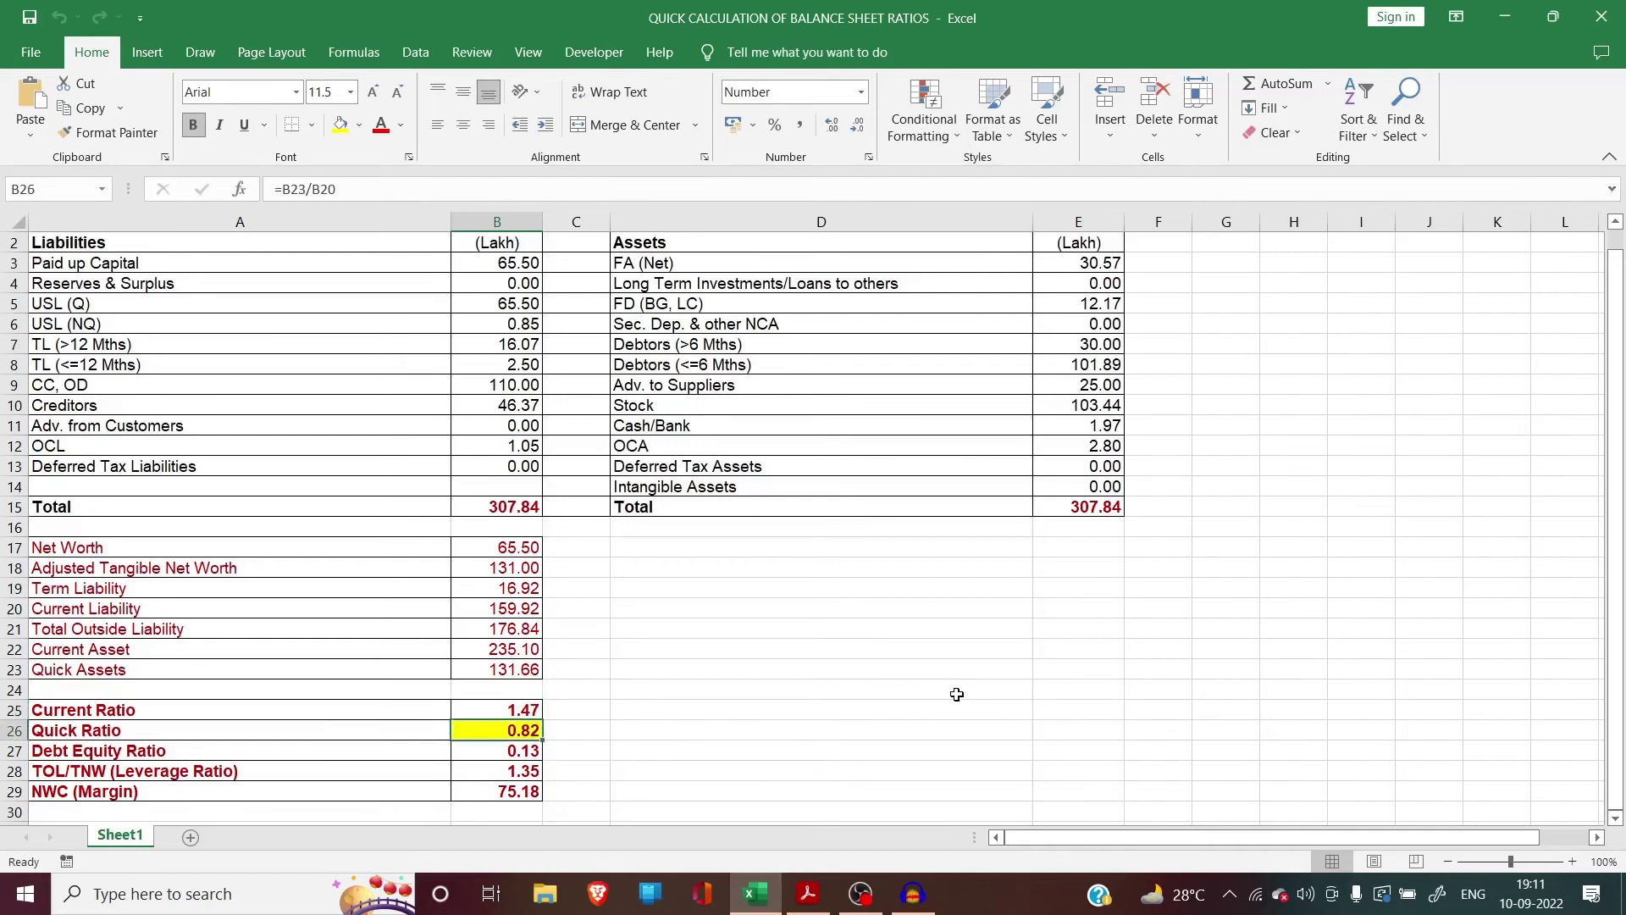
key("Down")
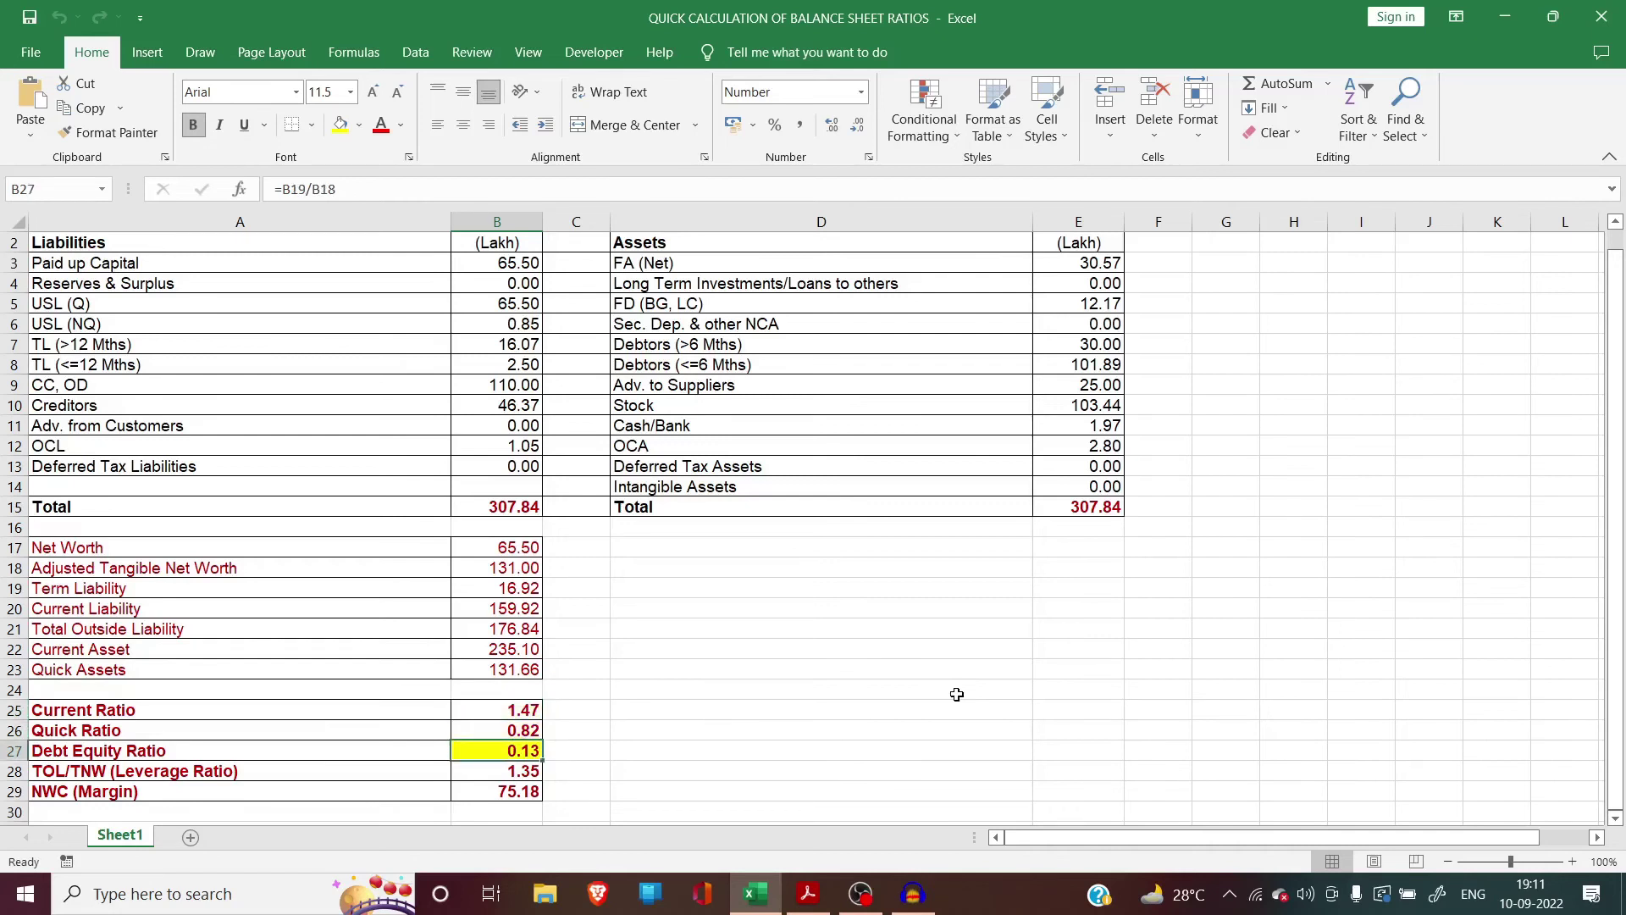
key("Down")
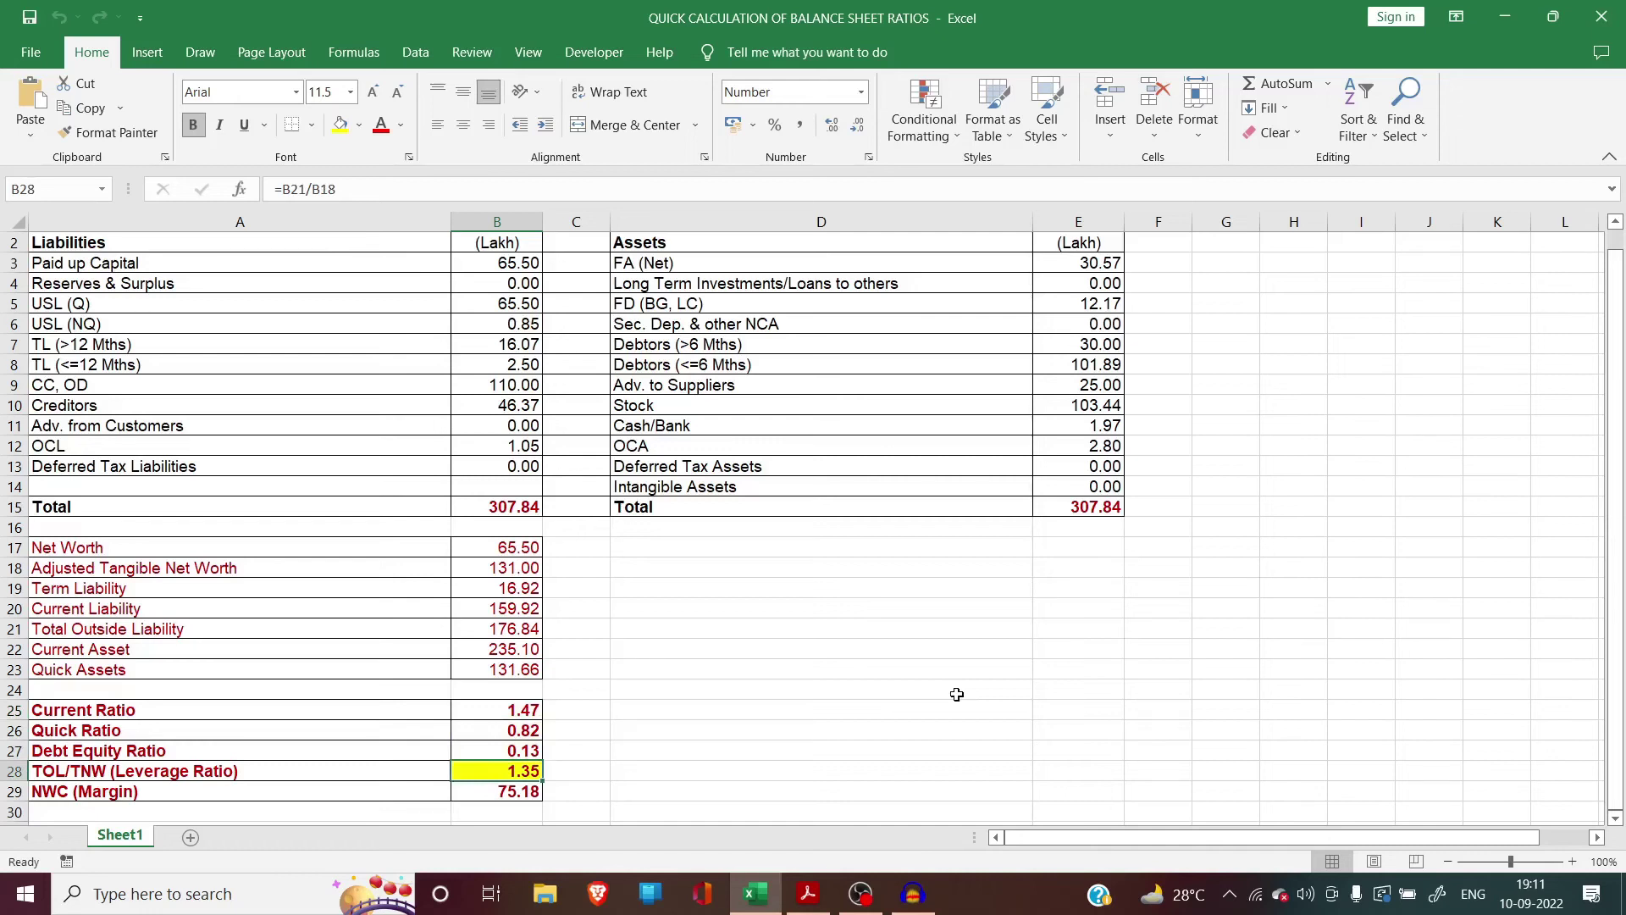
key("Down")
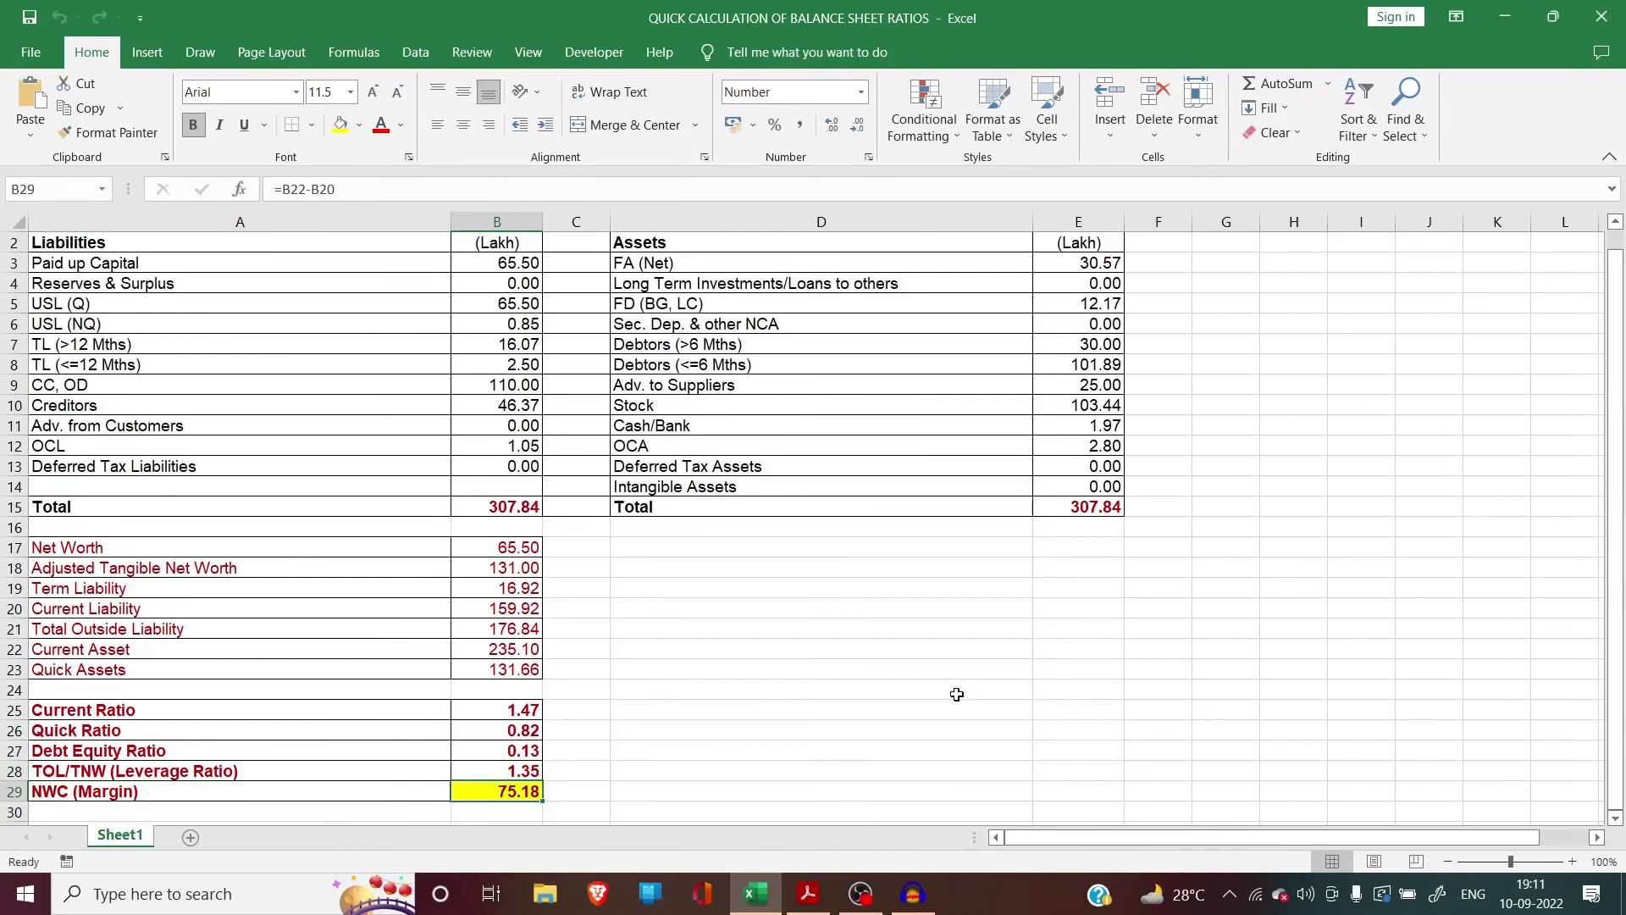
left_click(762, 542)
key("ctrl+y")
left_click(796, 520)
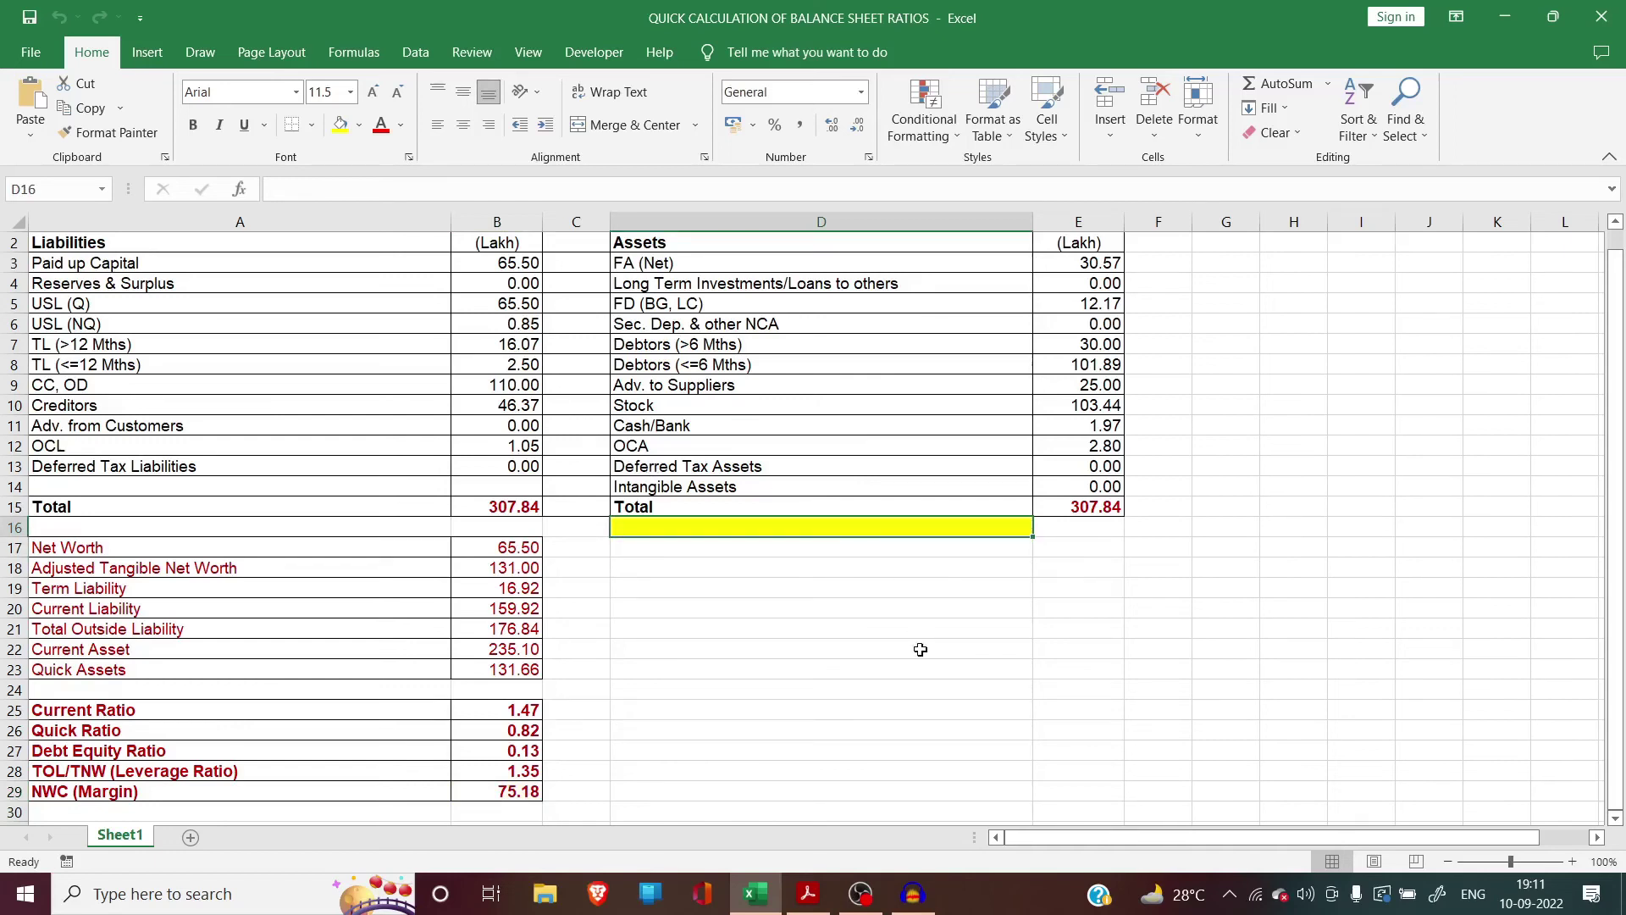
Step: Set the Debtors (>6 Mths) value to 50 after checking the Current Ratio
left_click(1094, 348)
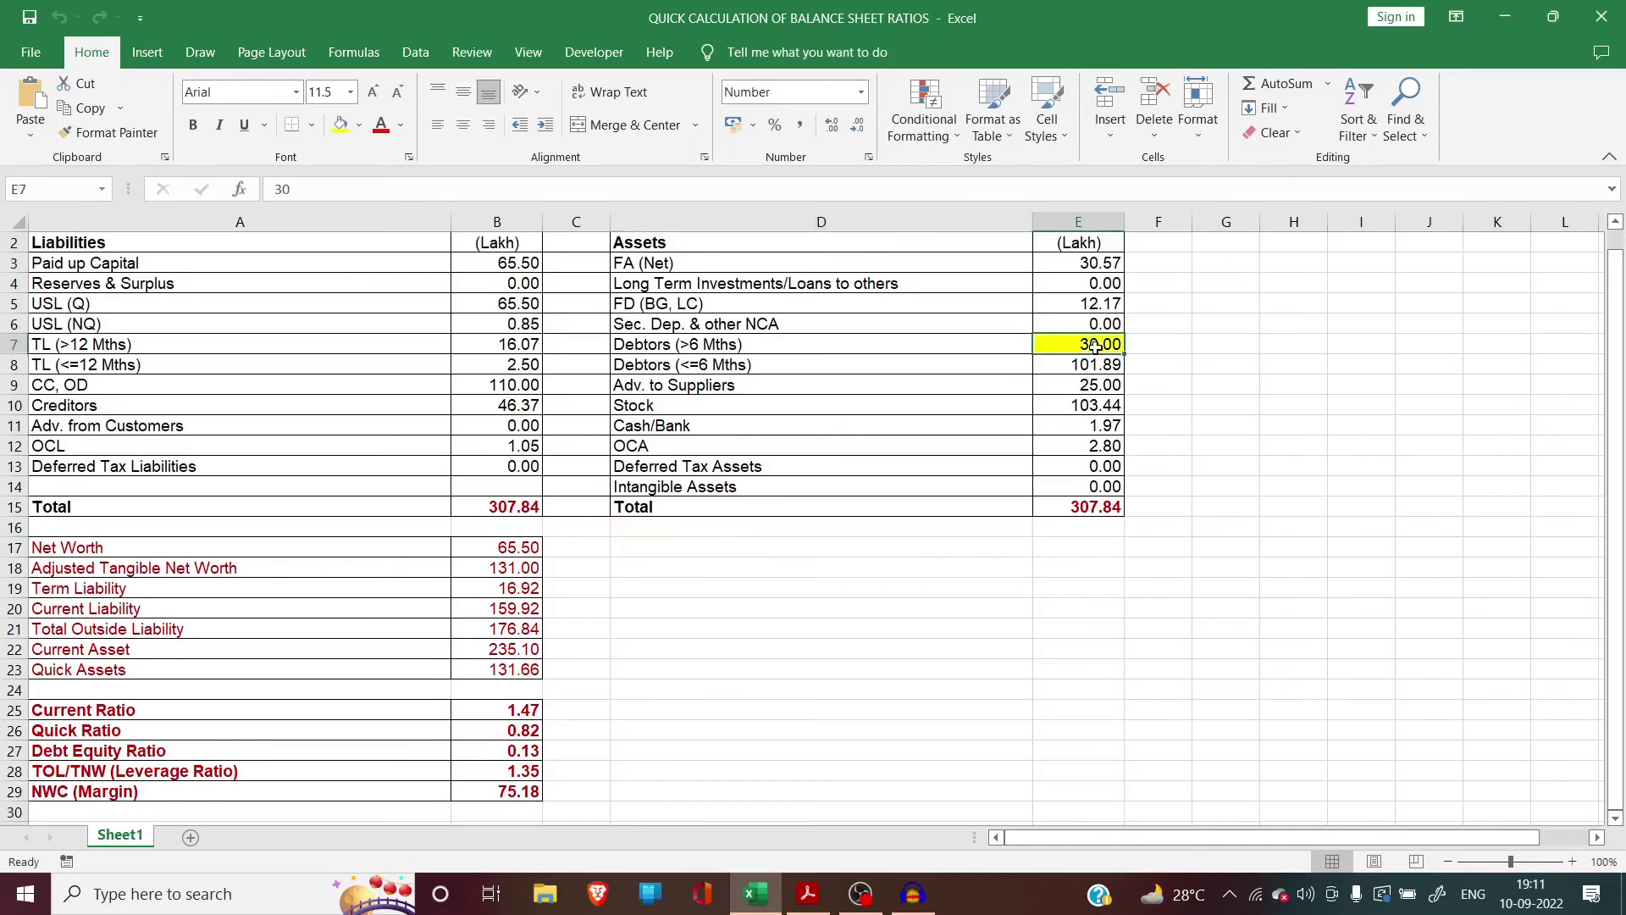
left_click(501, 710)
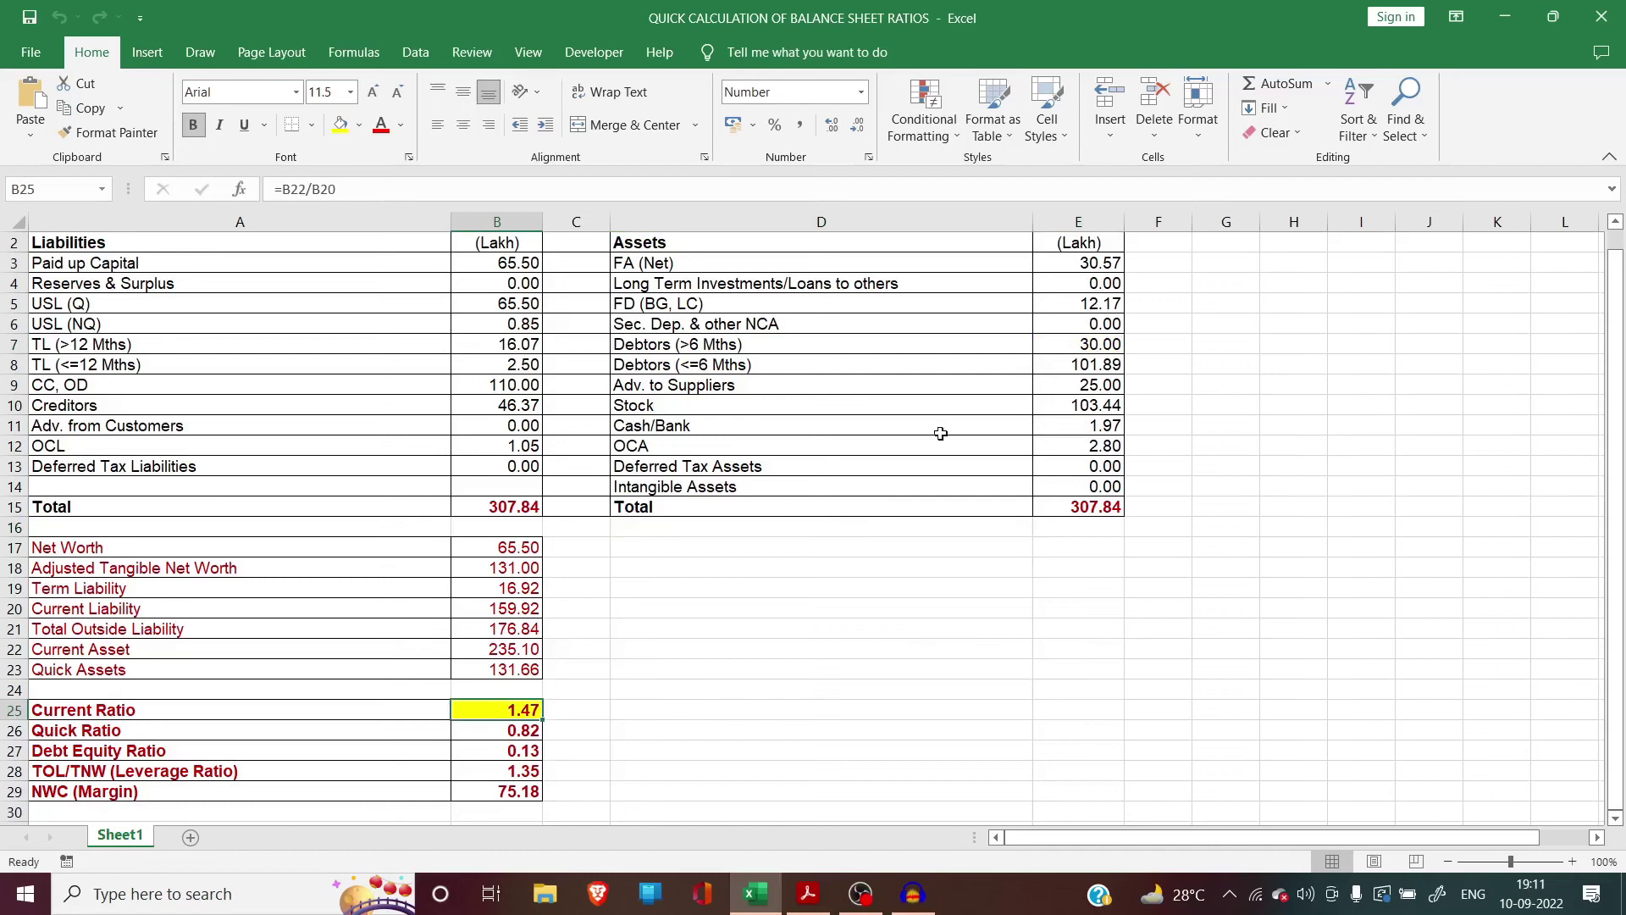
left_click(1070, 339)
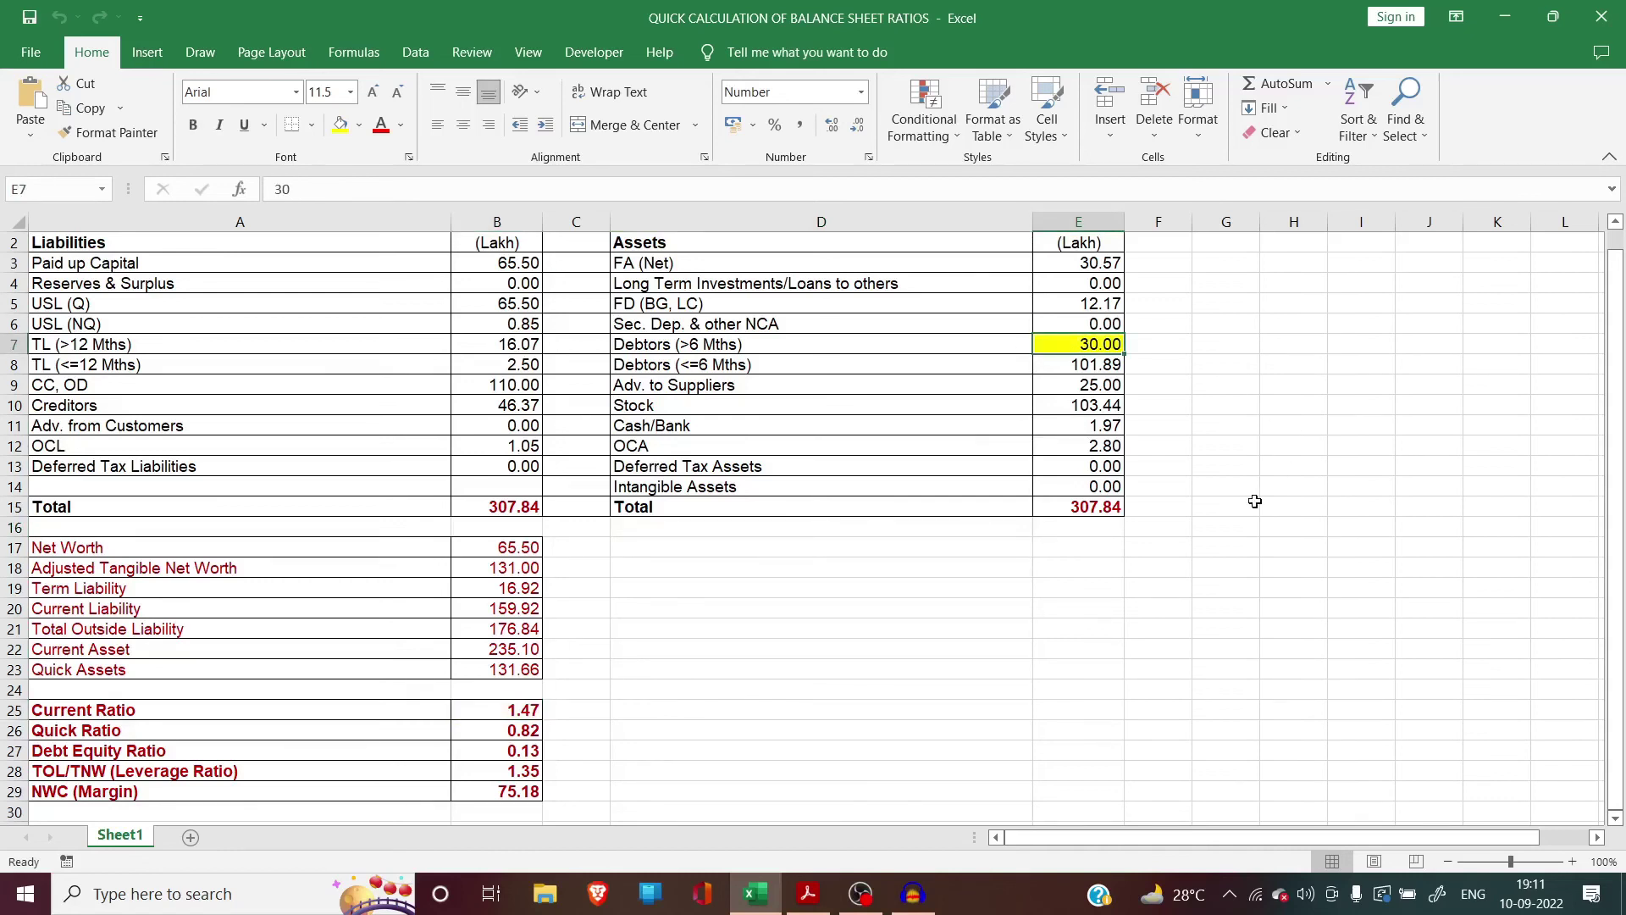
key("F2")
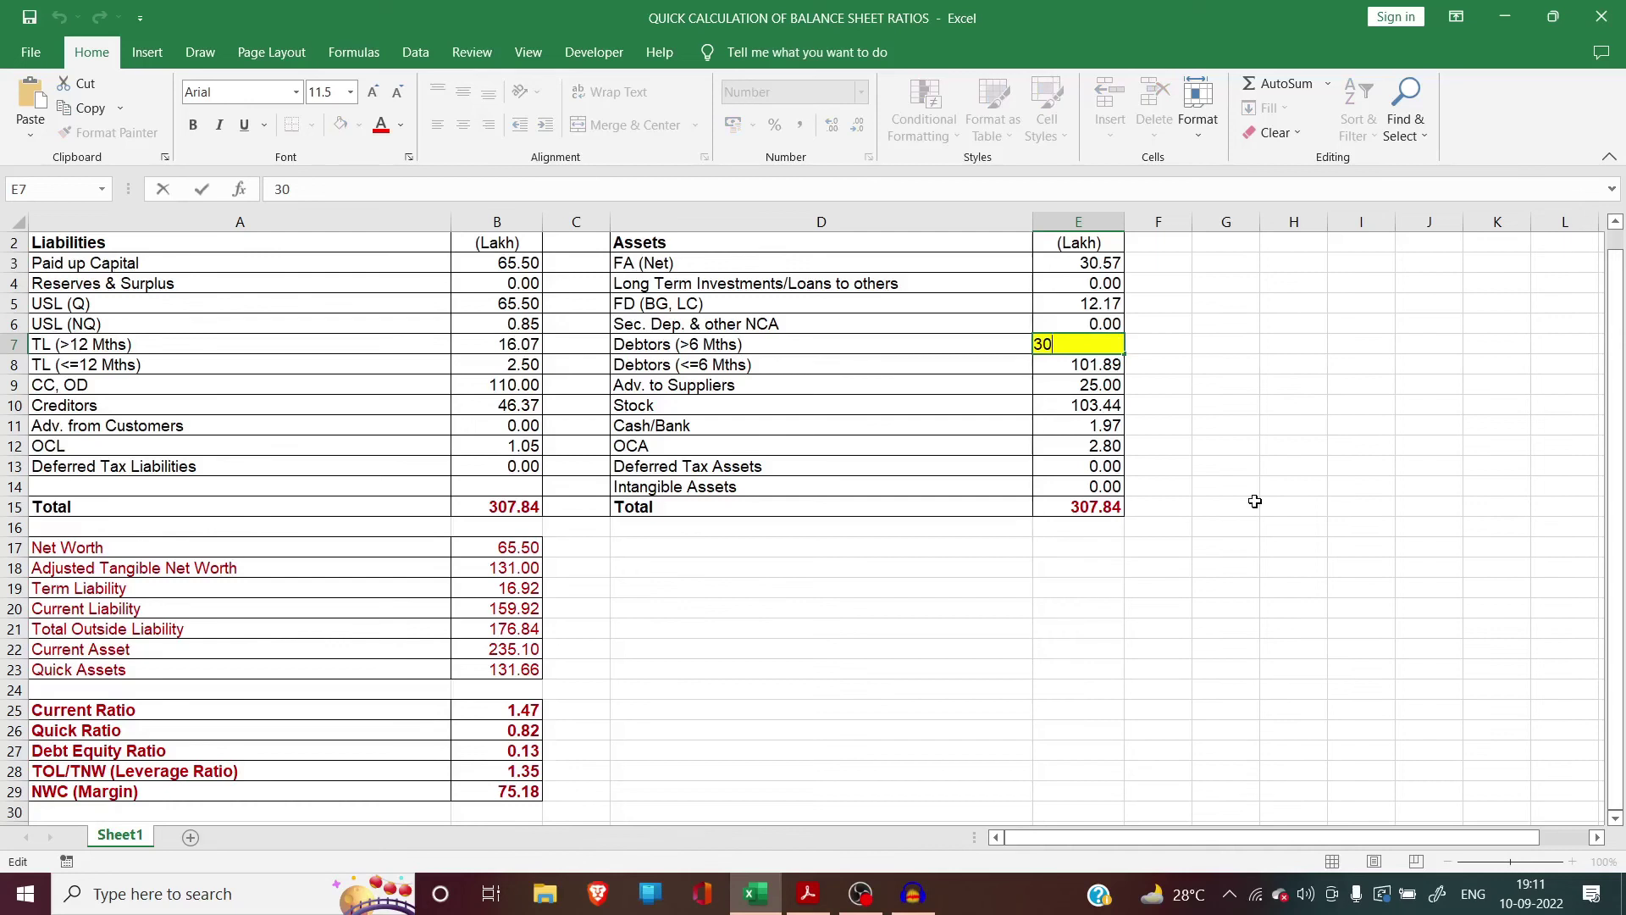
key("BackSpace")
key("BackSpace")
type("50")
key("Return")
key("Up")
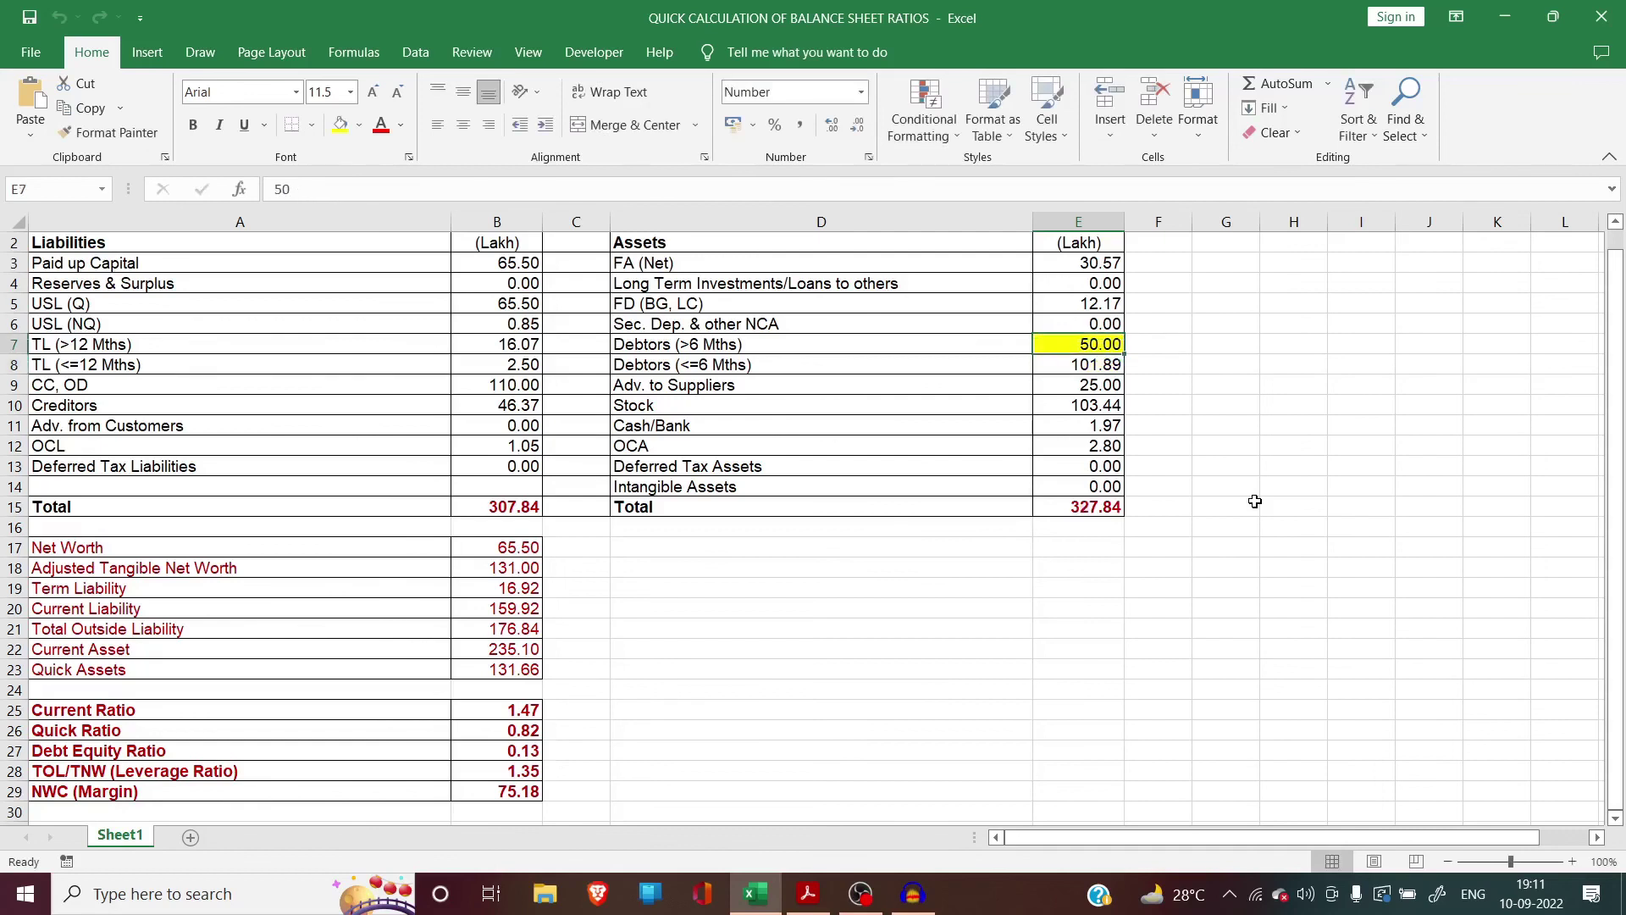
Step: Subtract a further 20 in the Debtors (<=6 Mths) formula, making it =131.89-30-20, and check the Current Ratio
key("Down")
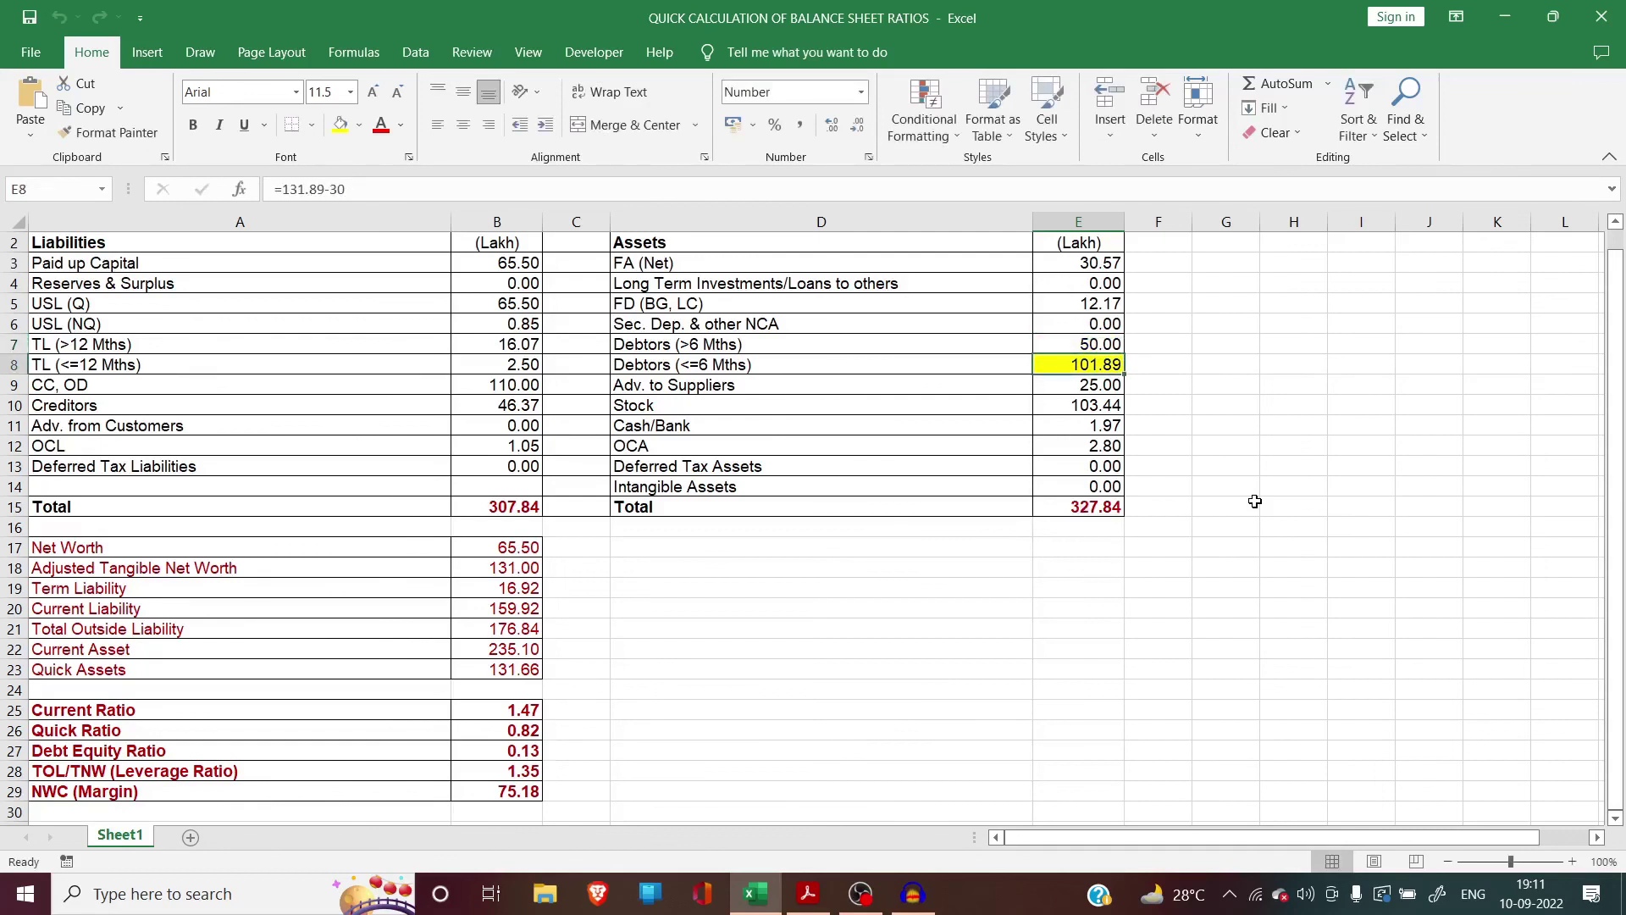
key("F2")
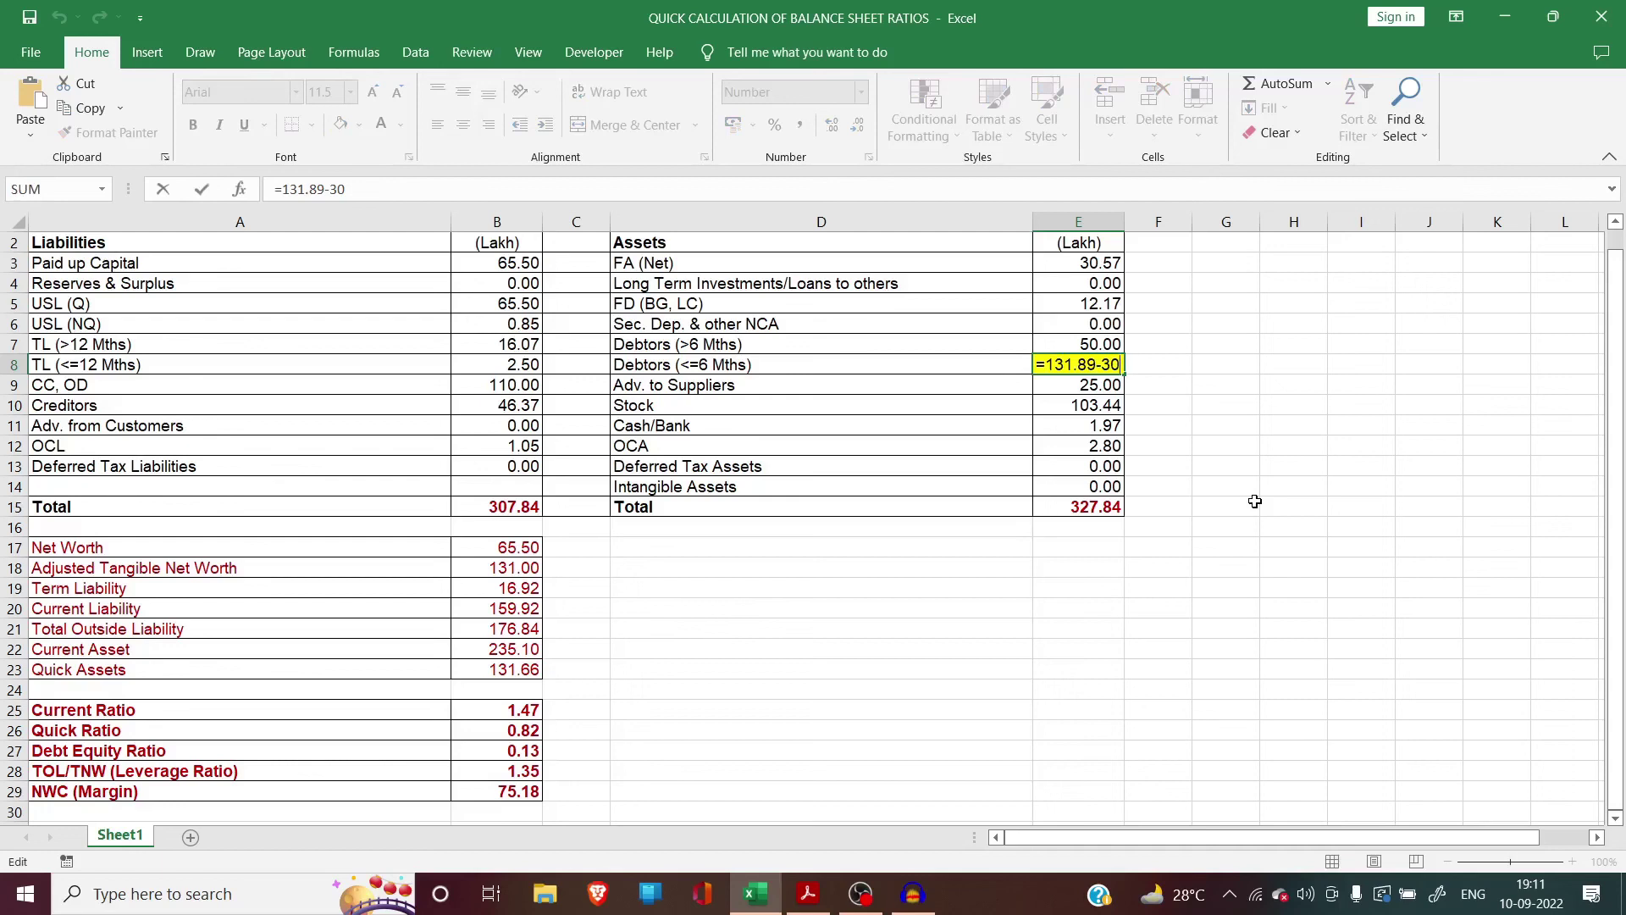
type("-20")
key("Return")
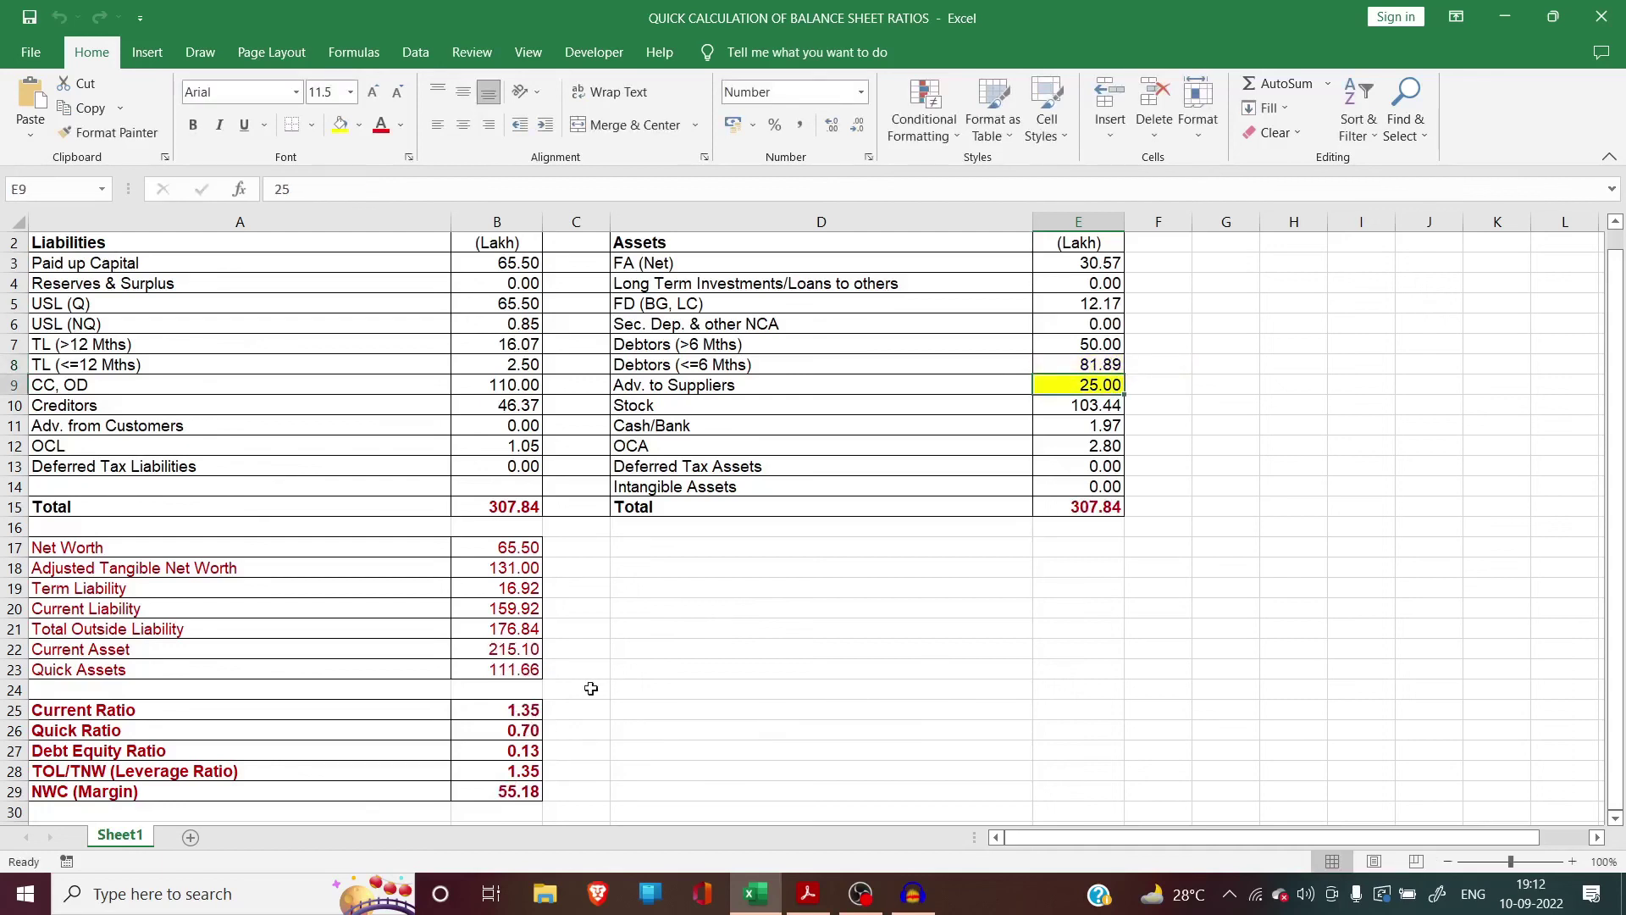
left_click(466, 719)
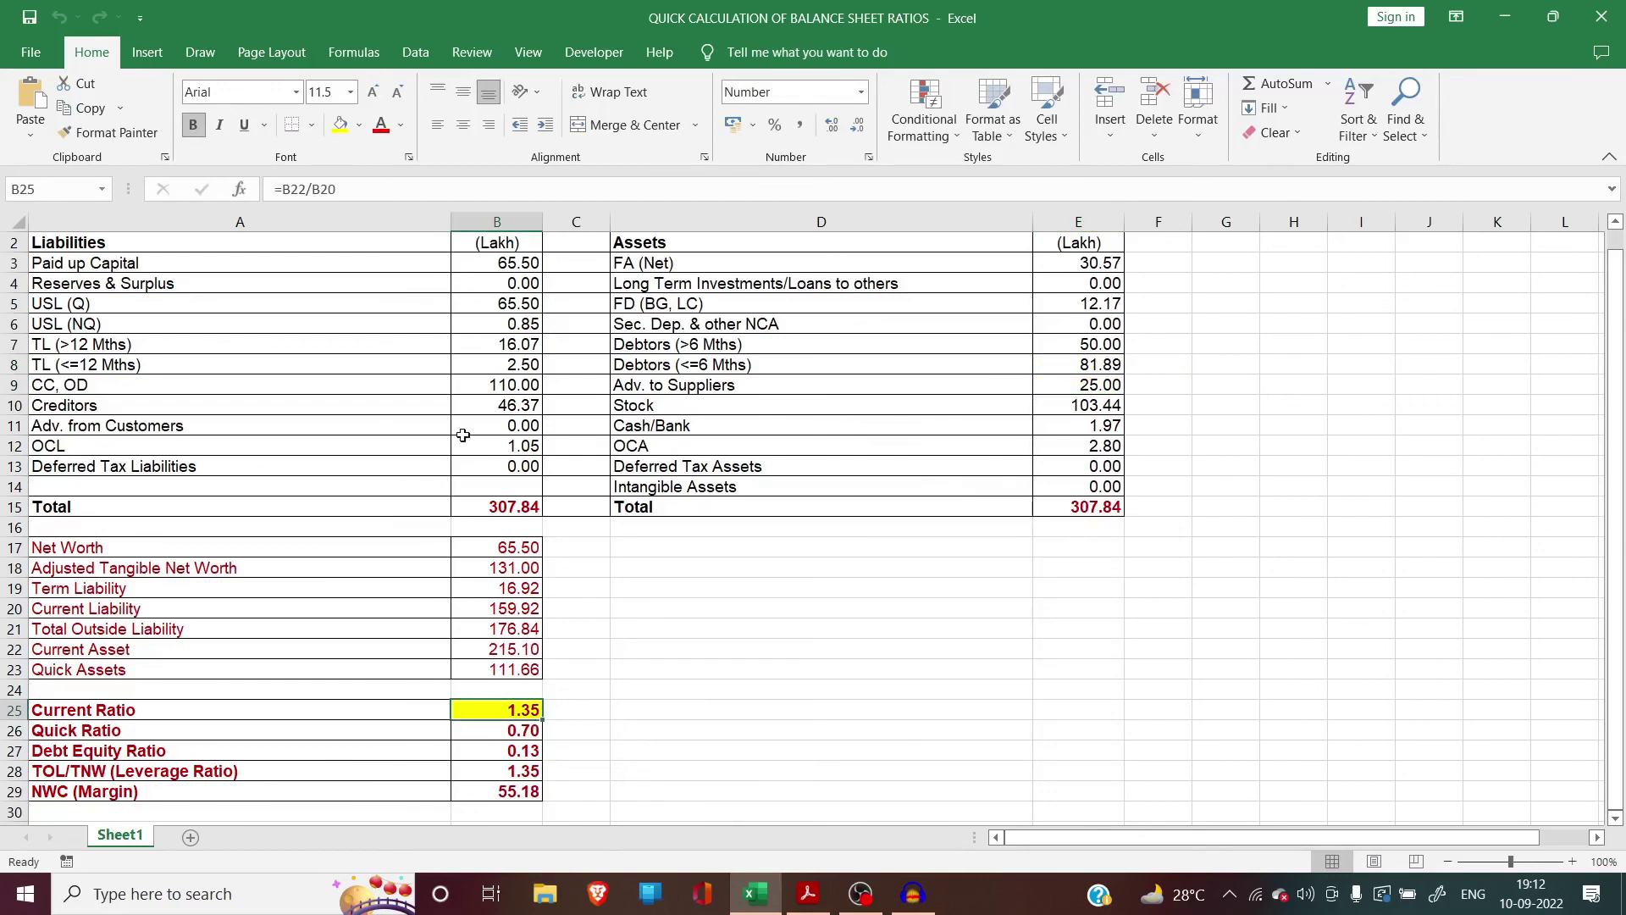
Step: Reduce USL (Q) by 30 by turning its value into the formula =65.5-30
left_click(509, 305)
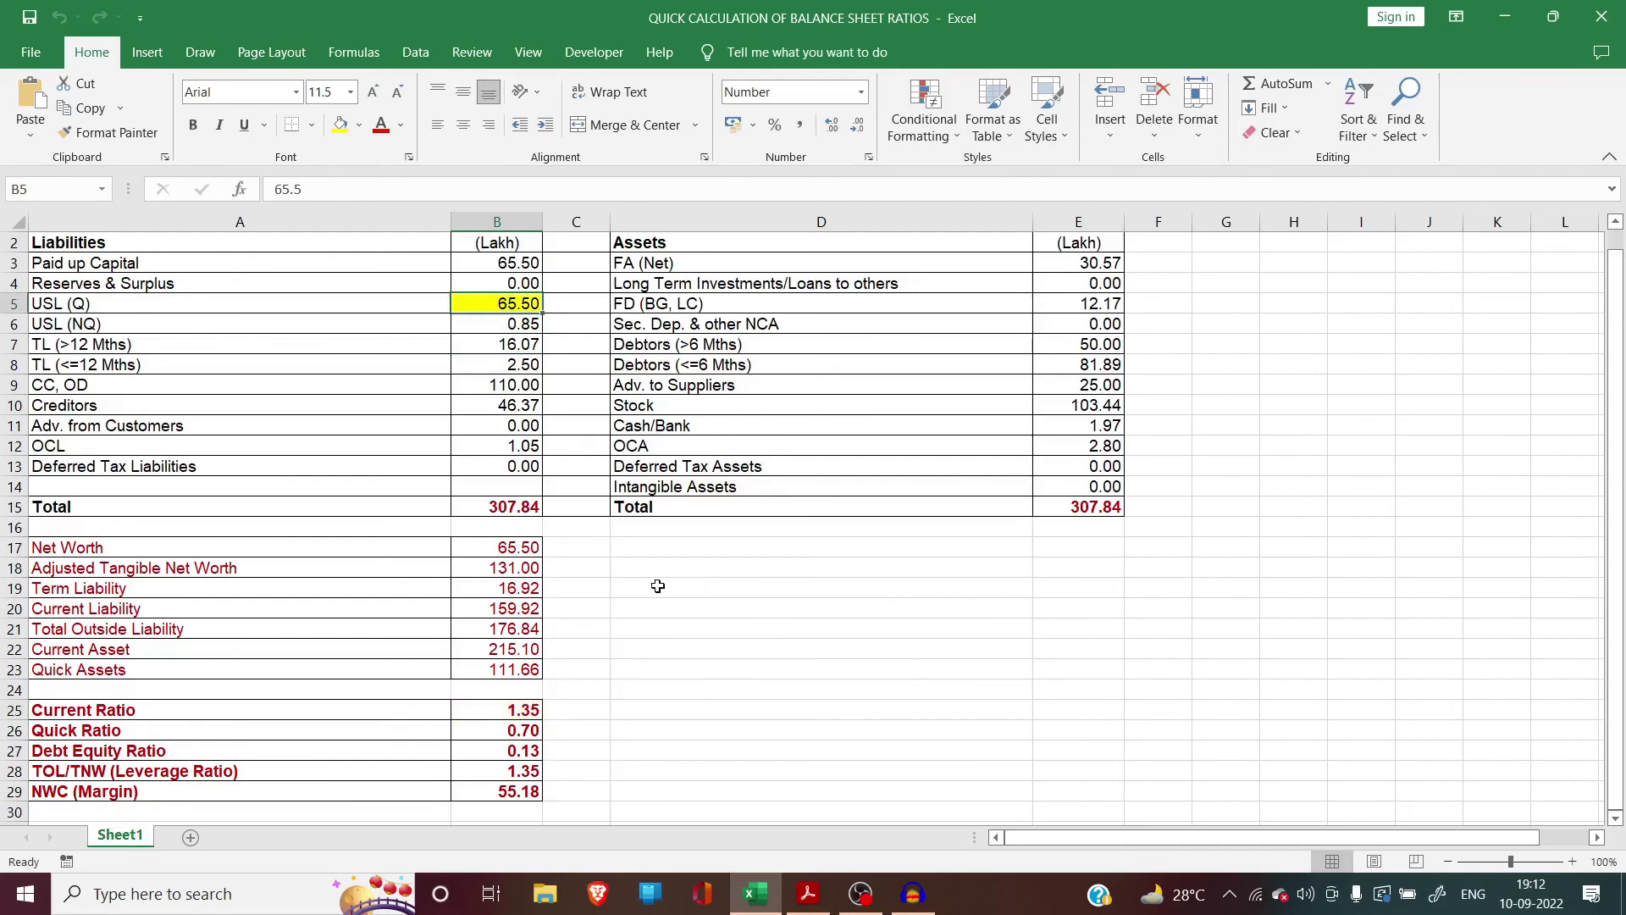
key("F2")
type("-30")
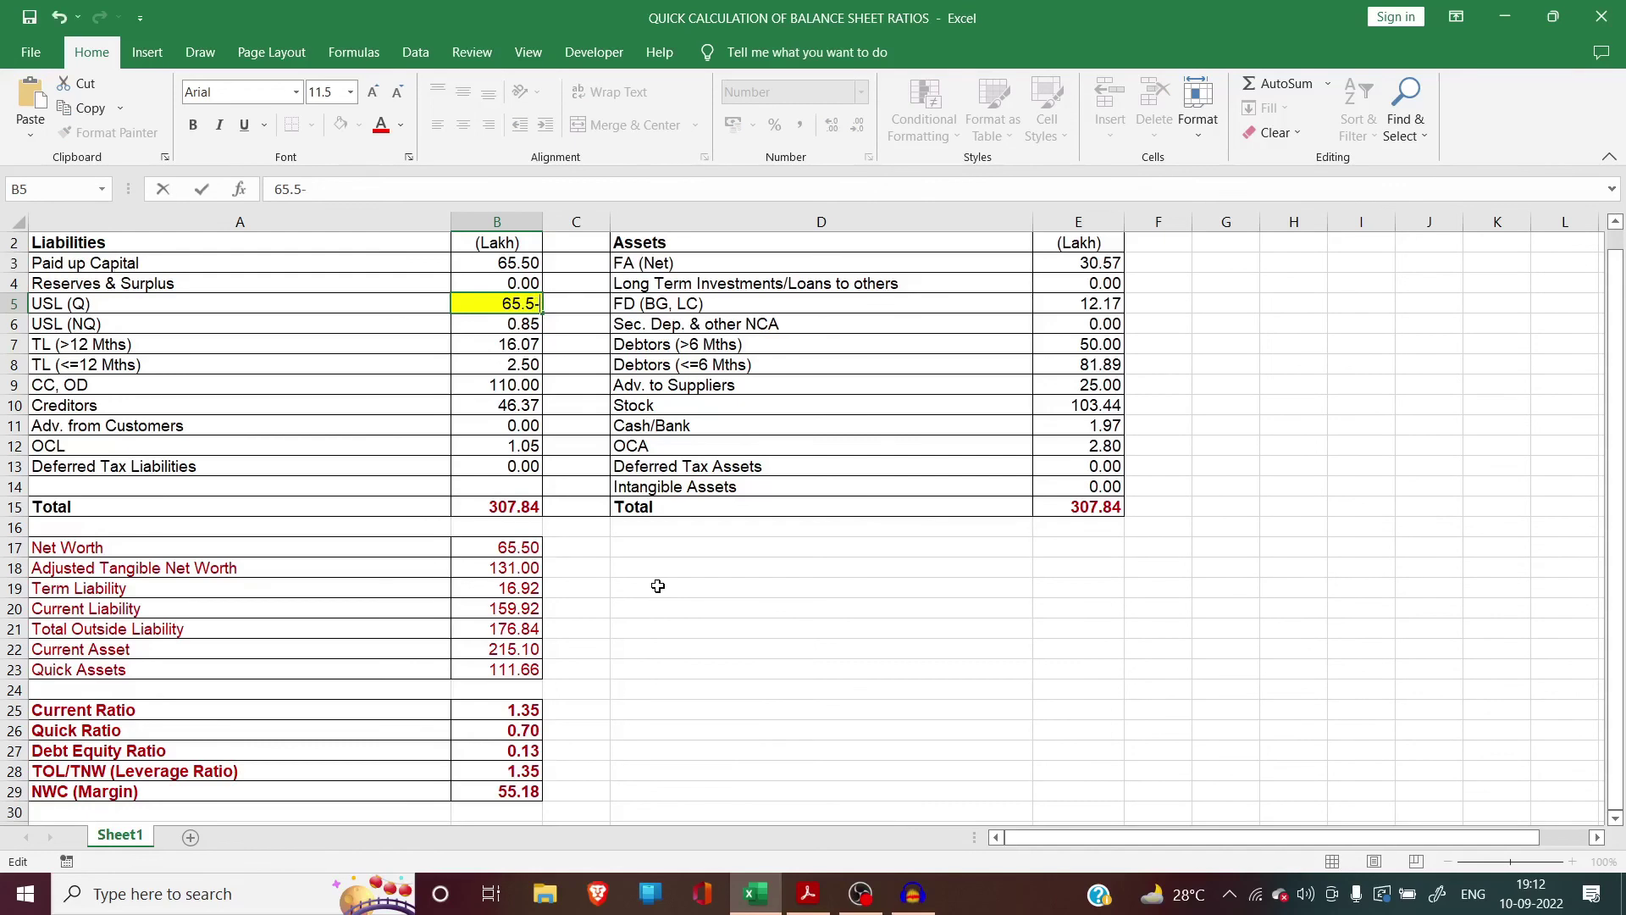
key("Return")
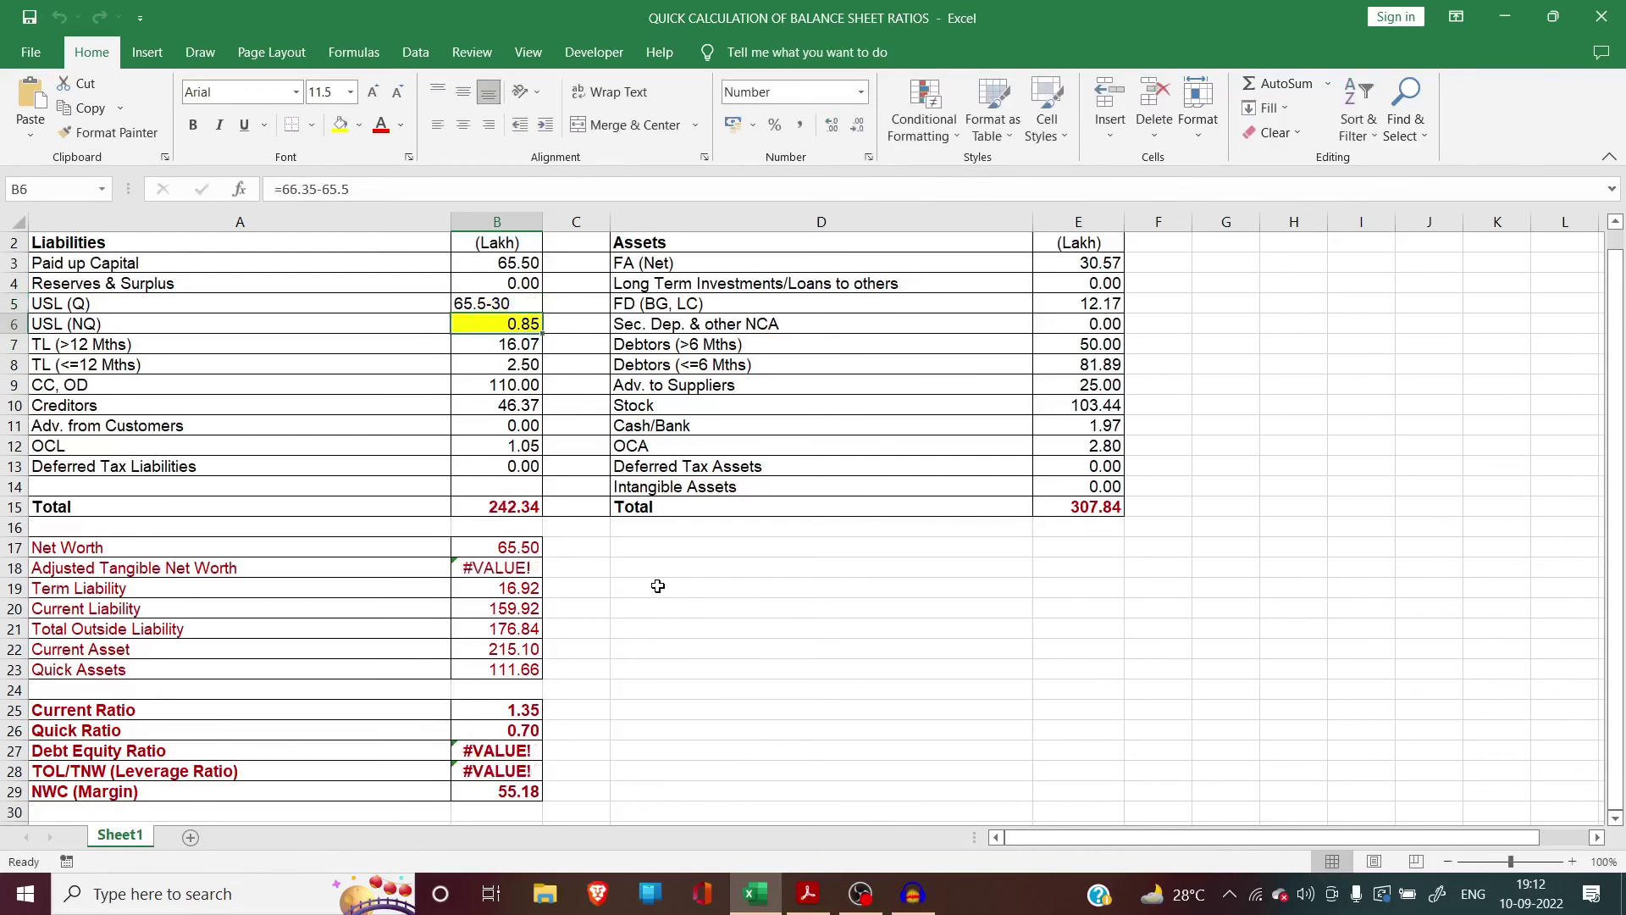
key("Up")
key("F2")
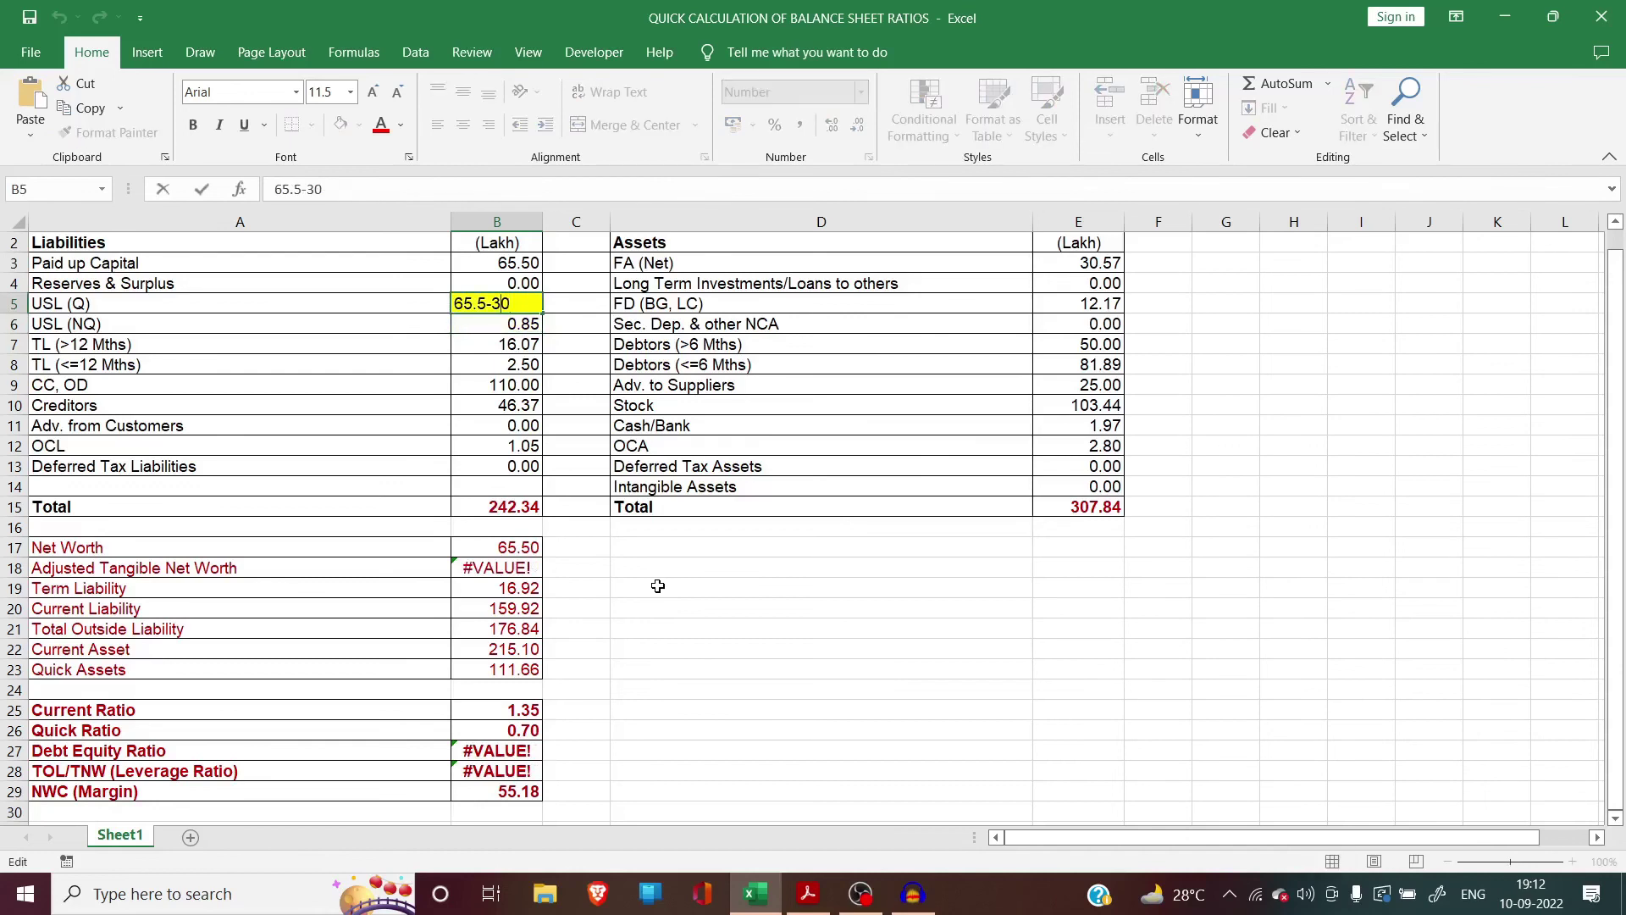
key("Home")
type("=")
key("Return")
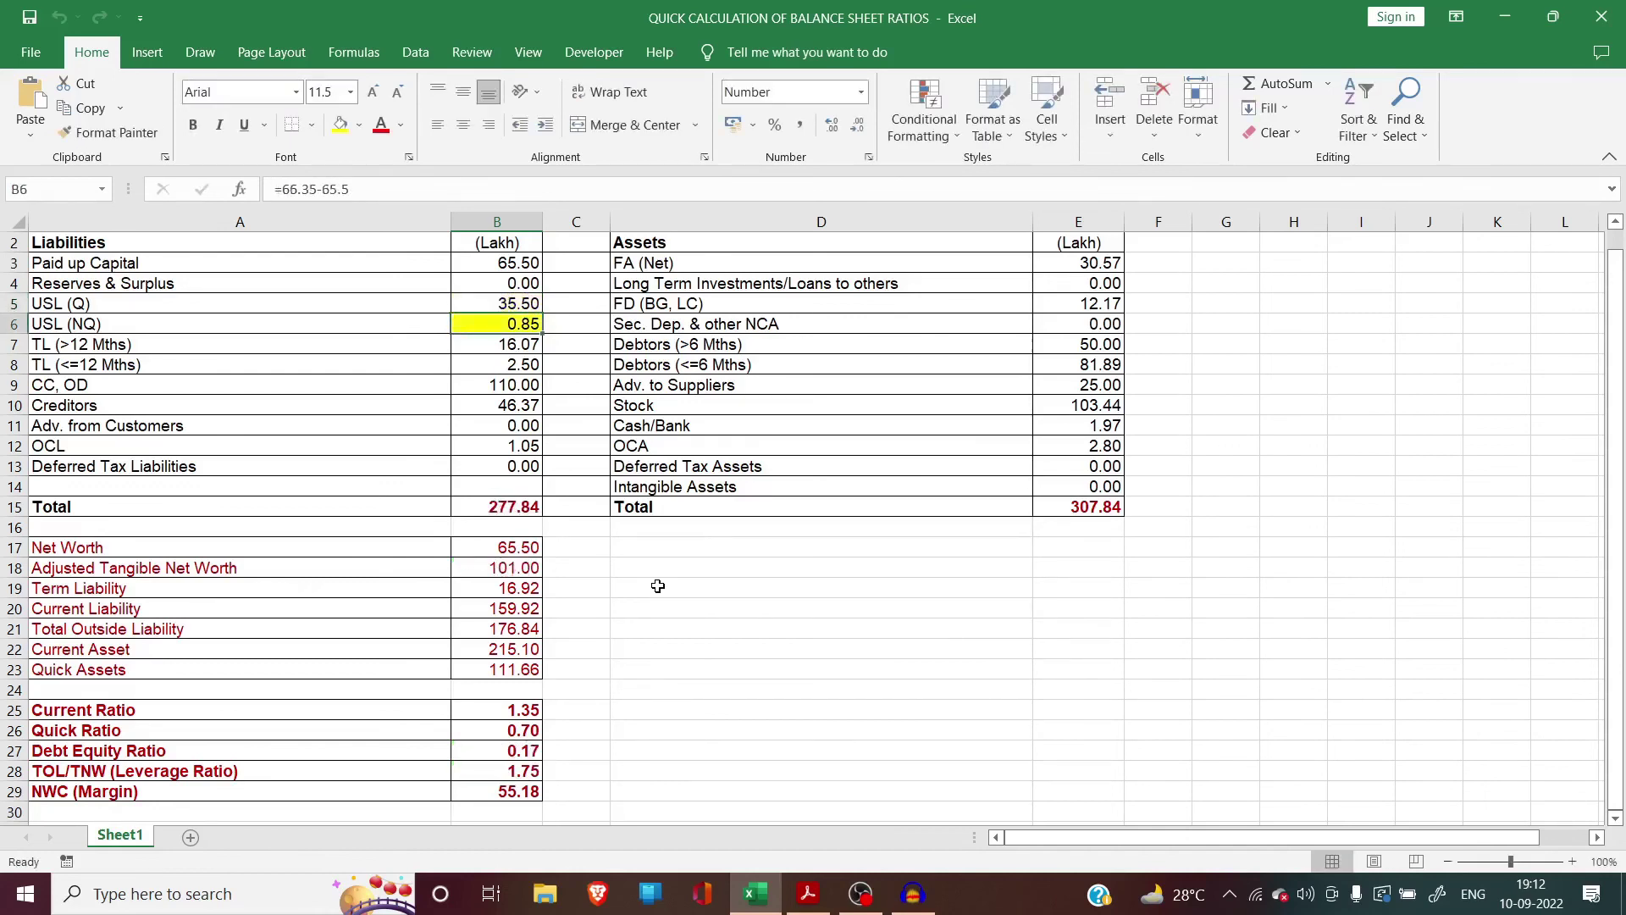
Step: Add 30 to the USL (NQ) formula, making it =66.35-65.5+30
key("Down")
key("Up")
key("F2")
type("+30")
key("Return")
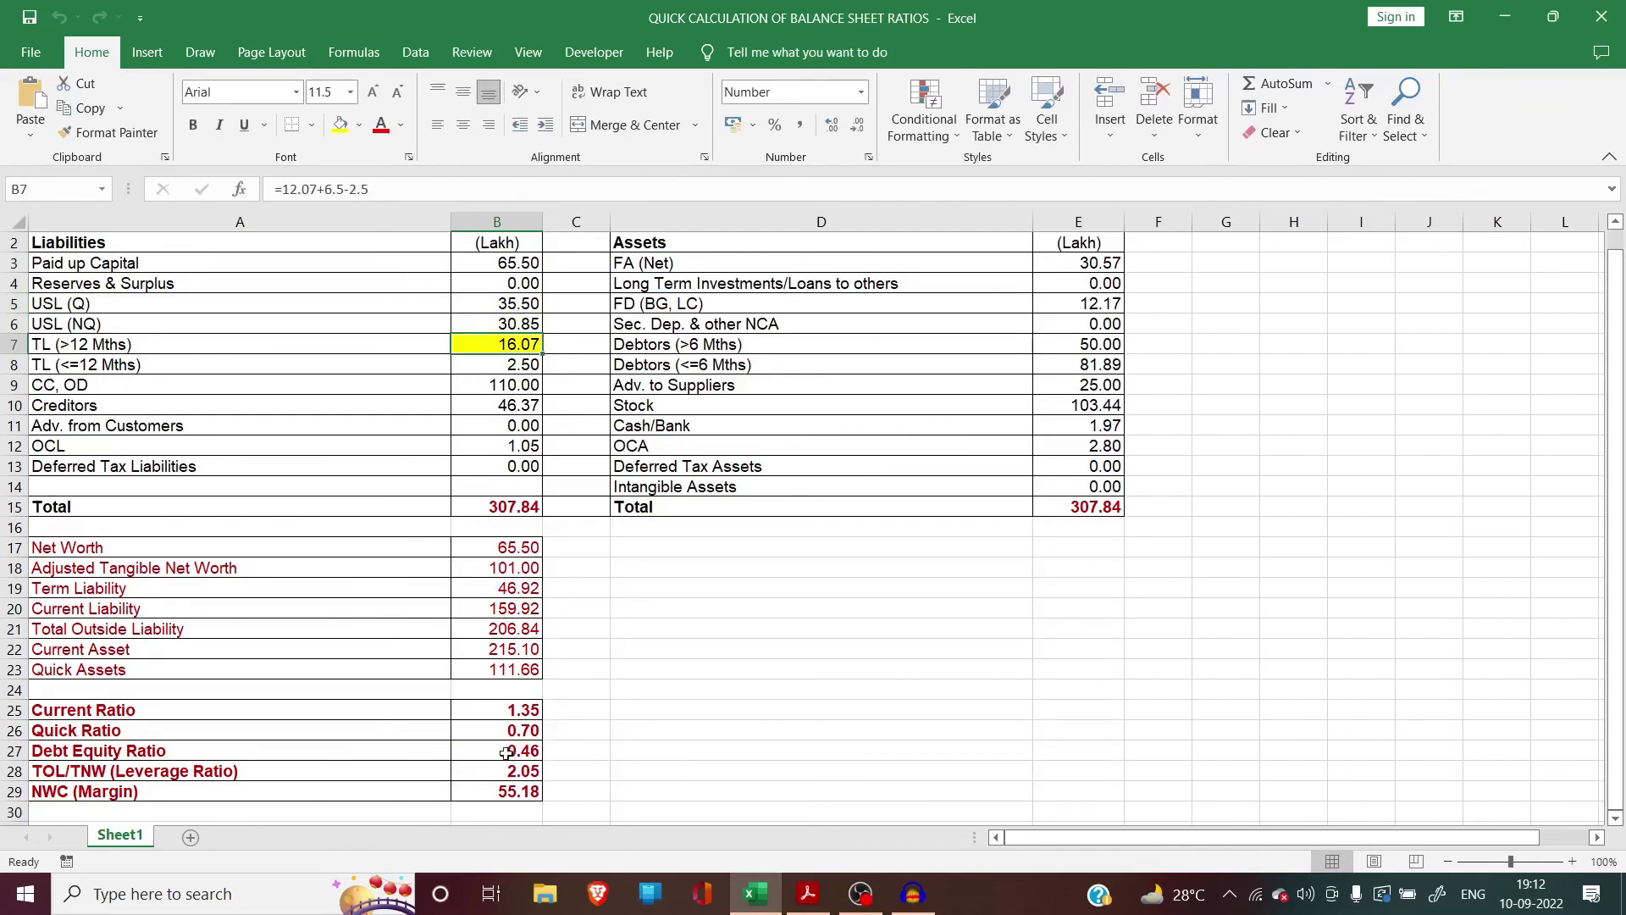
Step: Check the recalculated Quick Ratio, Debt Equity Ratio and TOL/TNW (Leverage Ratio)
left_click(486, 736)
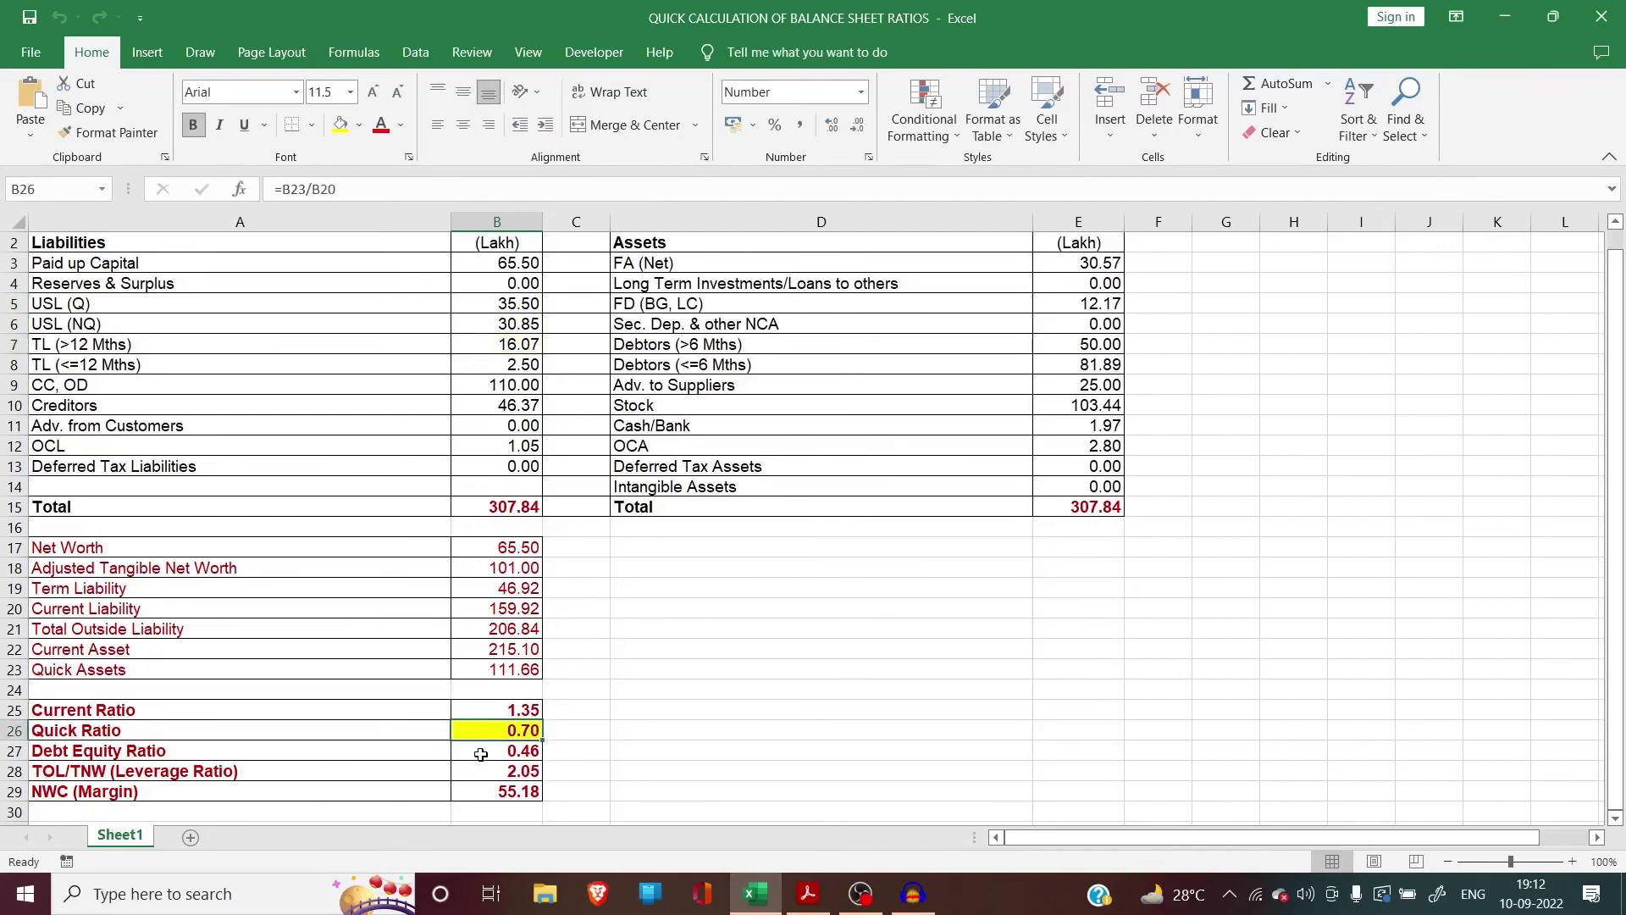
left_click(480, 754)
left_click(484, 773)
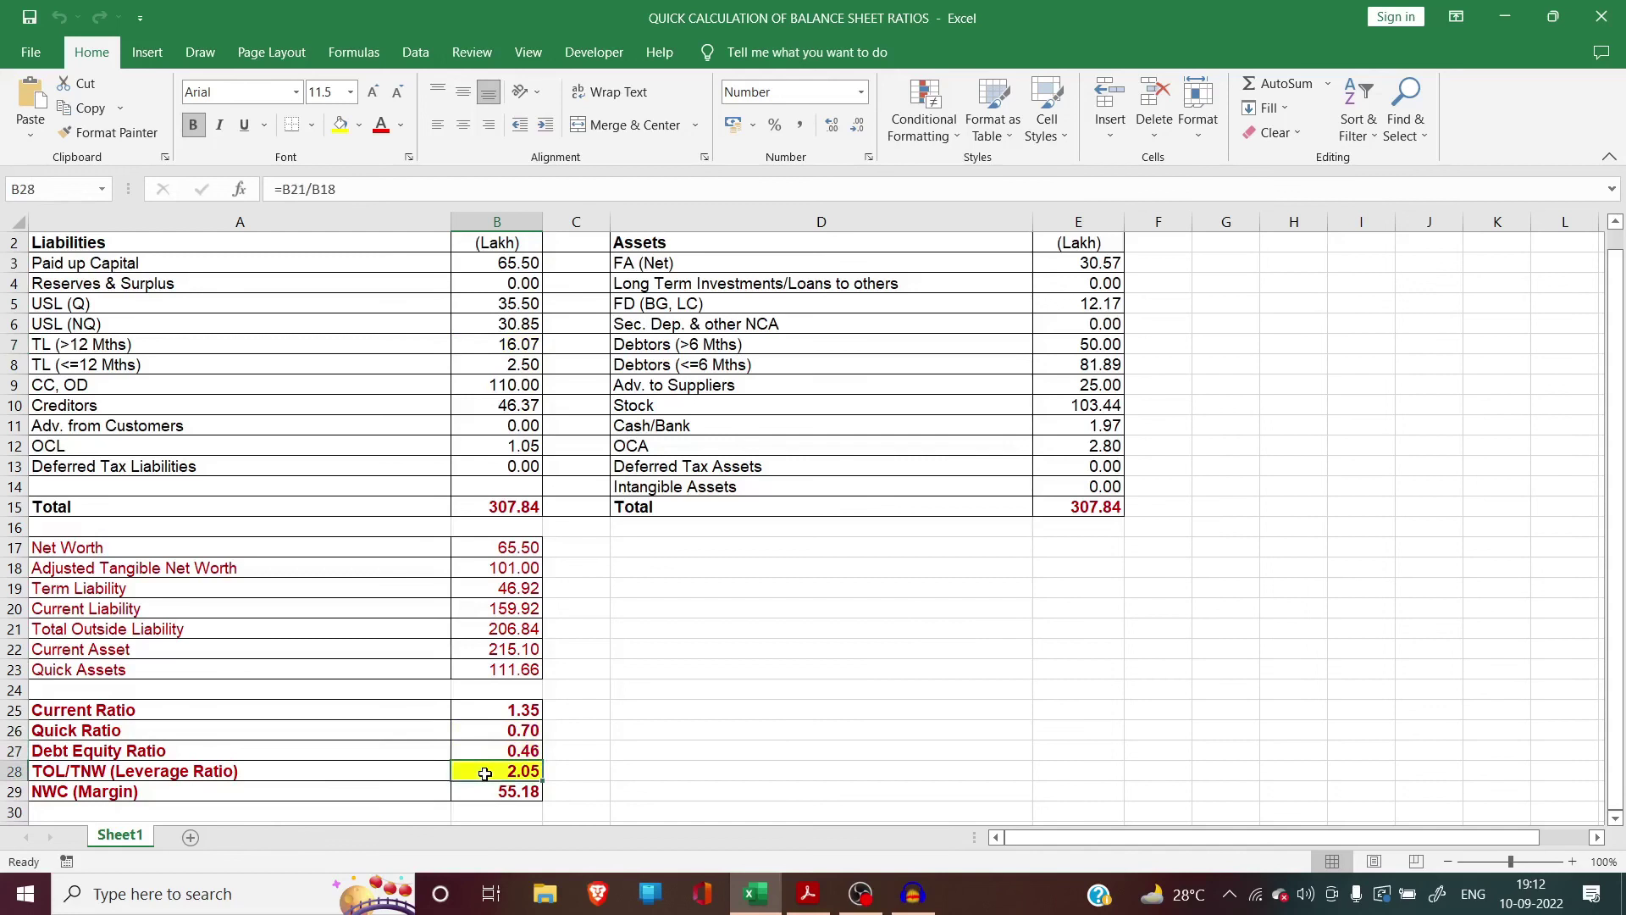
left_click(475, 751)
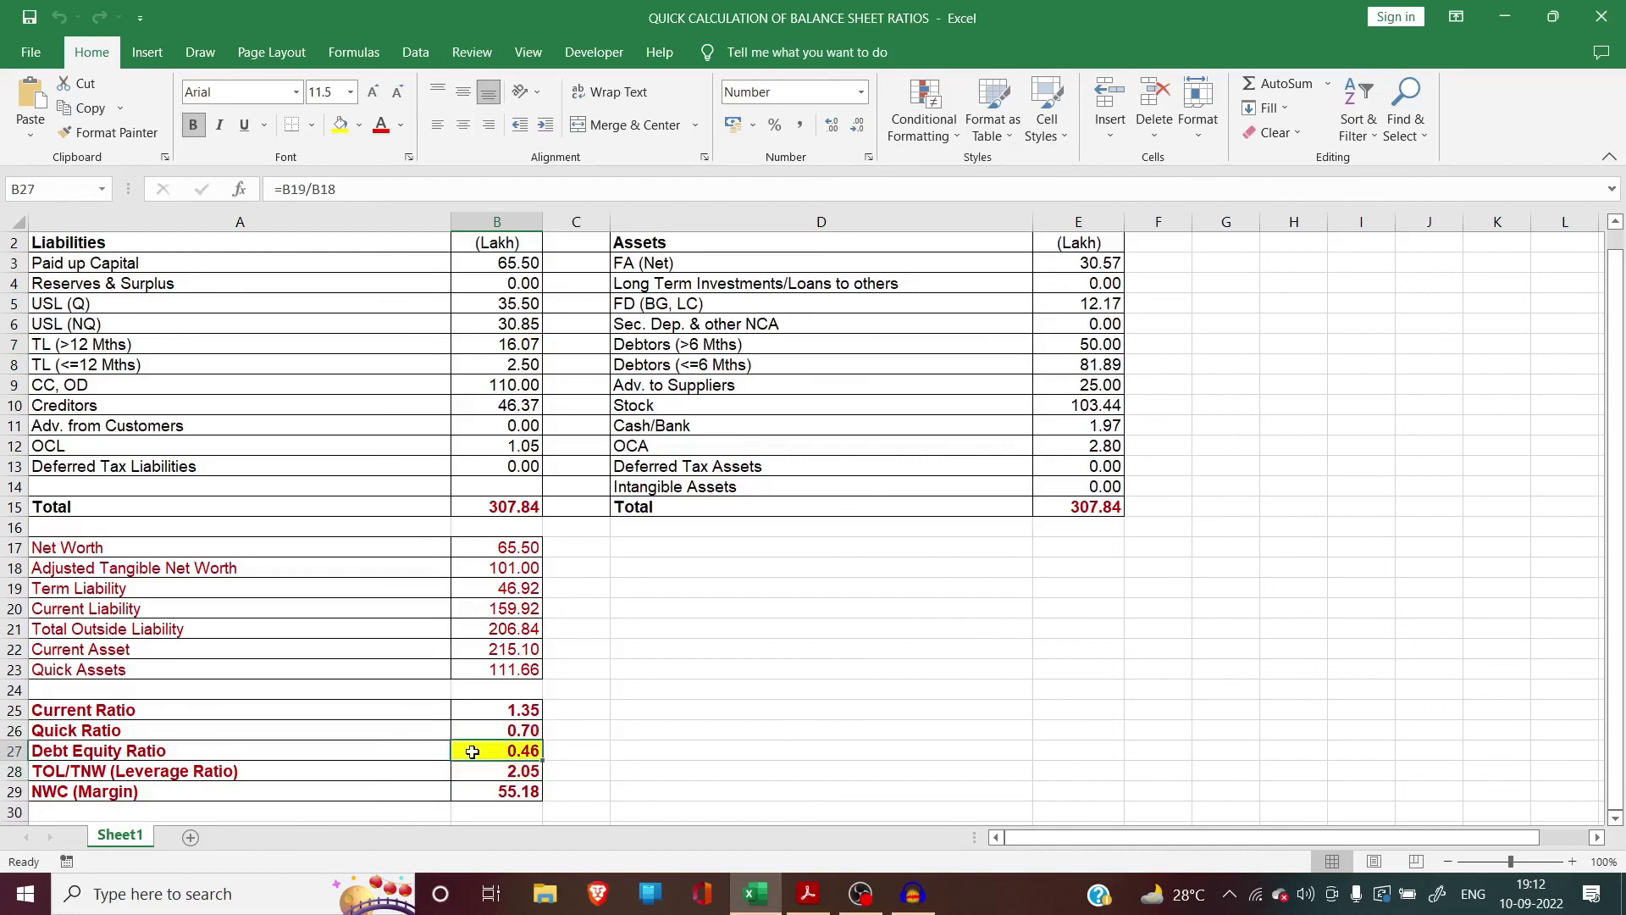
left_click(801, 720)
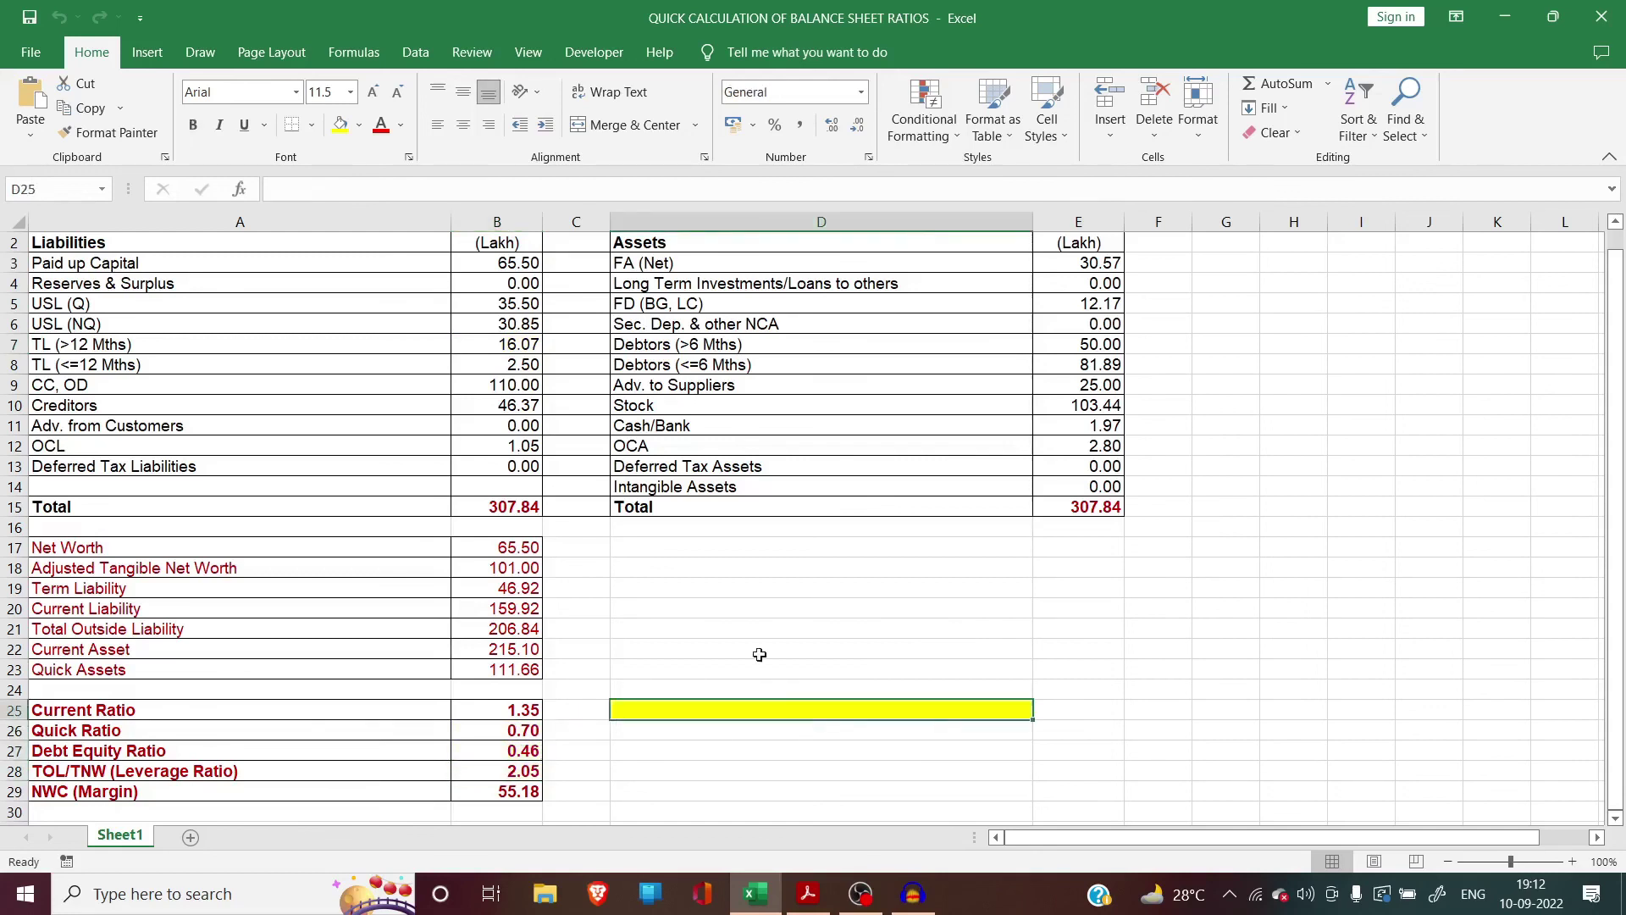